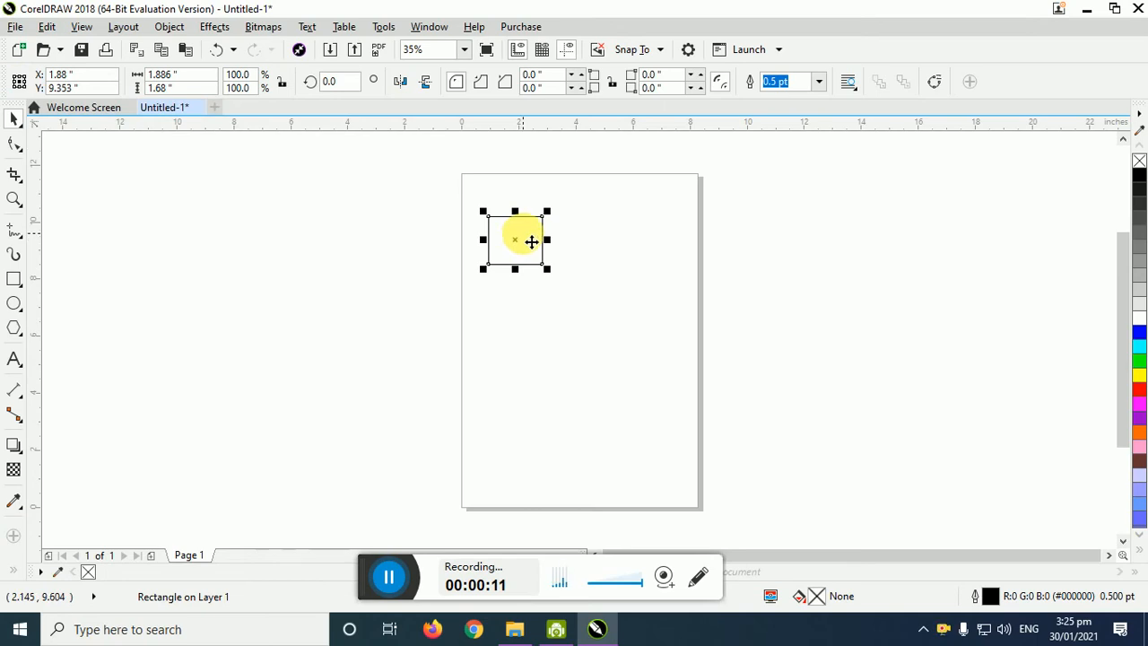
- Copy the rectangle straight below itself and repeat the duplication twice to form an evenly spaced column of four rectangles
{"action": "left_click_drag", "start_coordinate": [529, 243], "coordinate": [526, 301]}
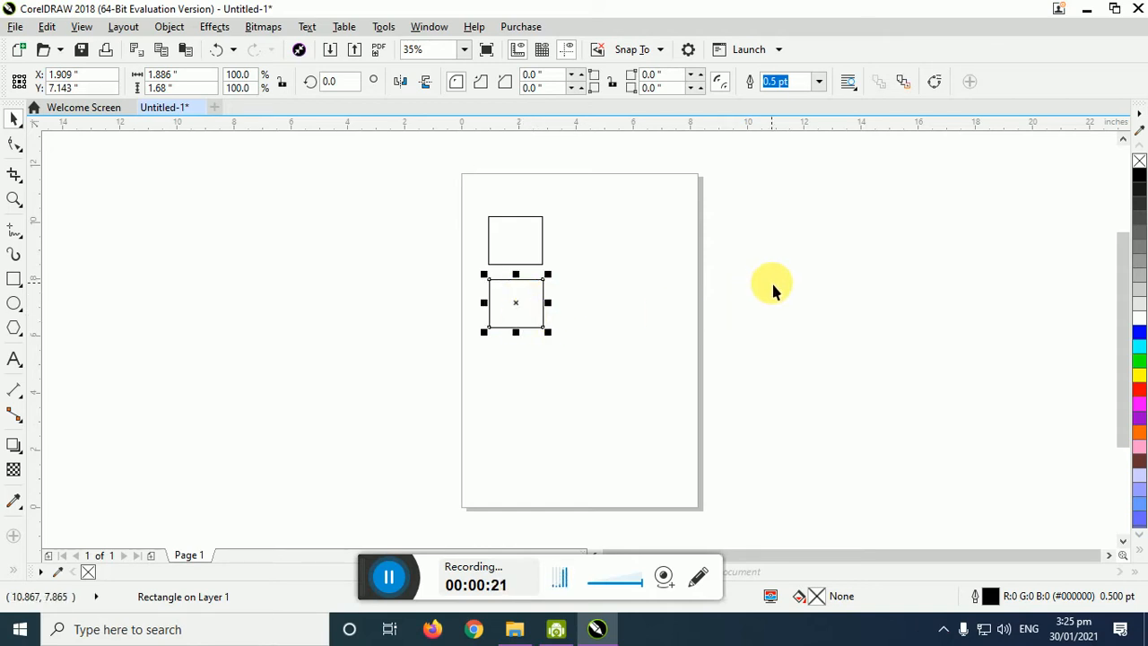
{"action": "key", "text": "ctrl+r"}
{"action": "key", "text": "ctrl+r"}
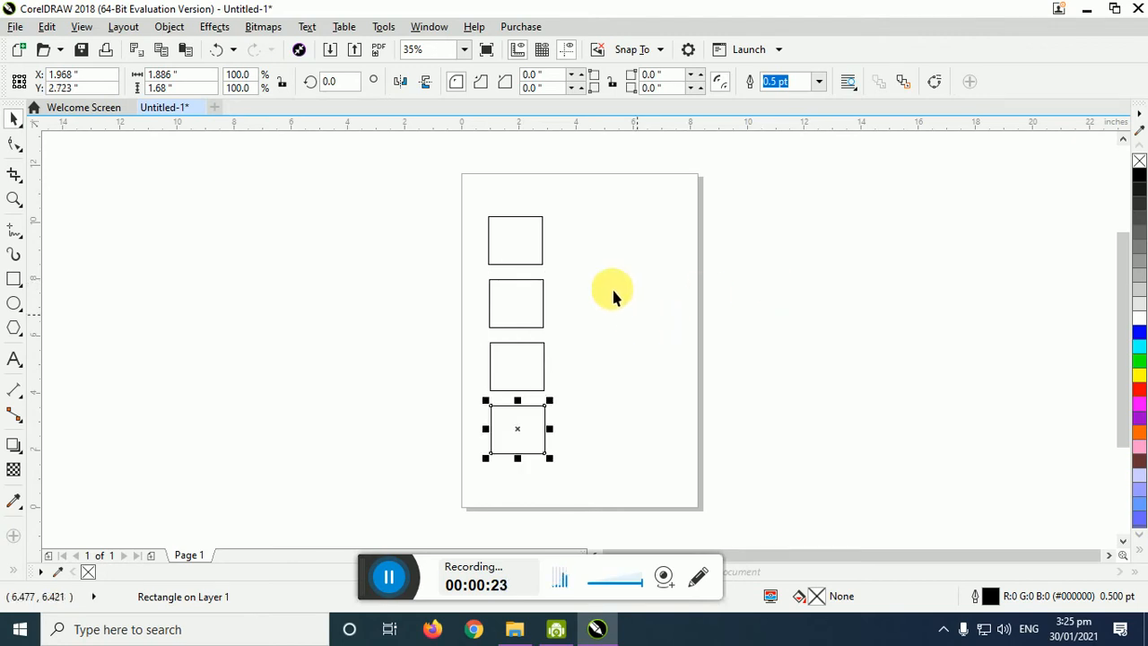
{"action": "left_click", "coordinate": [613, 296]}
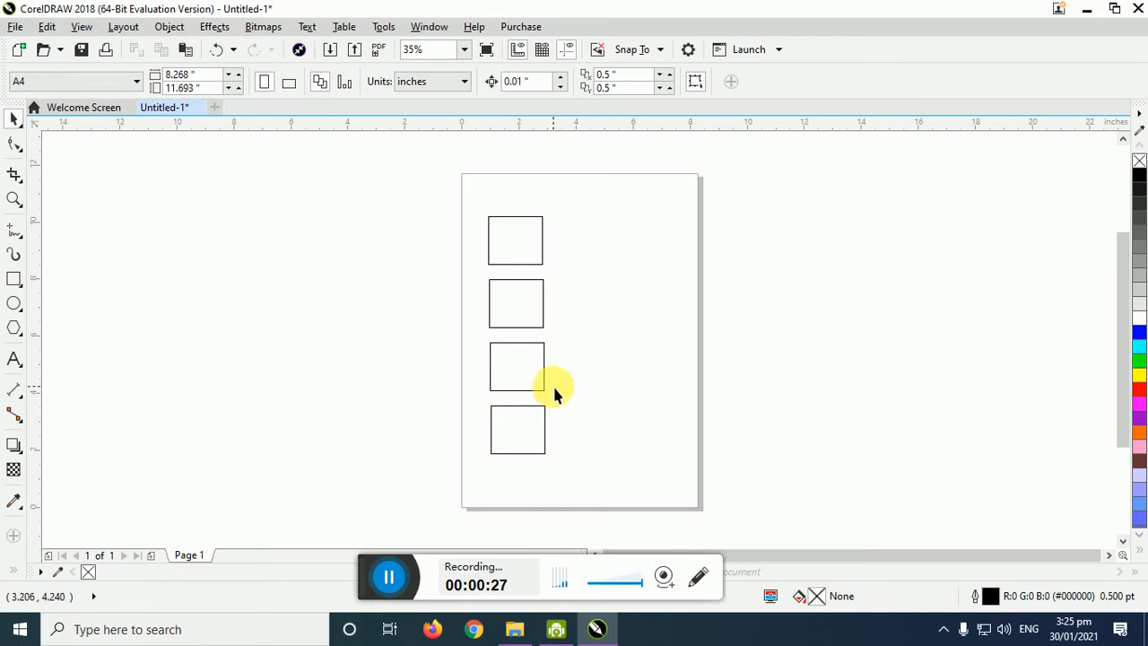
- Undo the three rectangle copies so that only the original rectangle near the page's upper left corner is left
{"action": "key", "text": "ctrl+z"}
{"action": "key", "text": "ctrl+z"}
{"action": "key", "text": "ctrl+z"}
- Copy the rectangle diagonally below itself and repeat the duplication three times to form a stepped column of five rectangles
{"action": "left_click_drag", "start_coordinate": [512, 253], "coordinate": [512, 299]}
{"action": "left_click", "coordinate": [614, 316]}
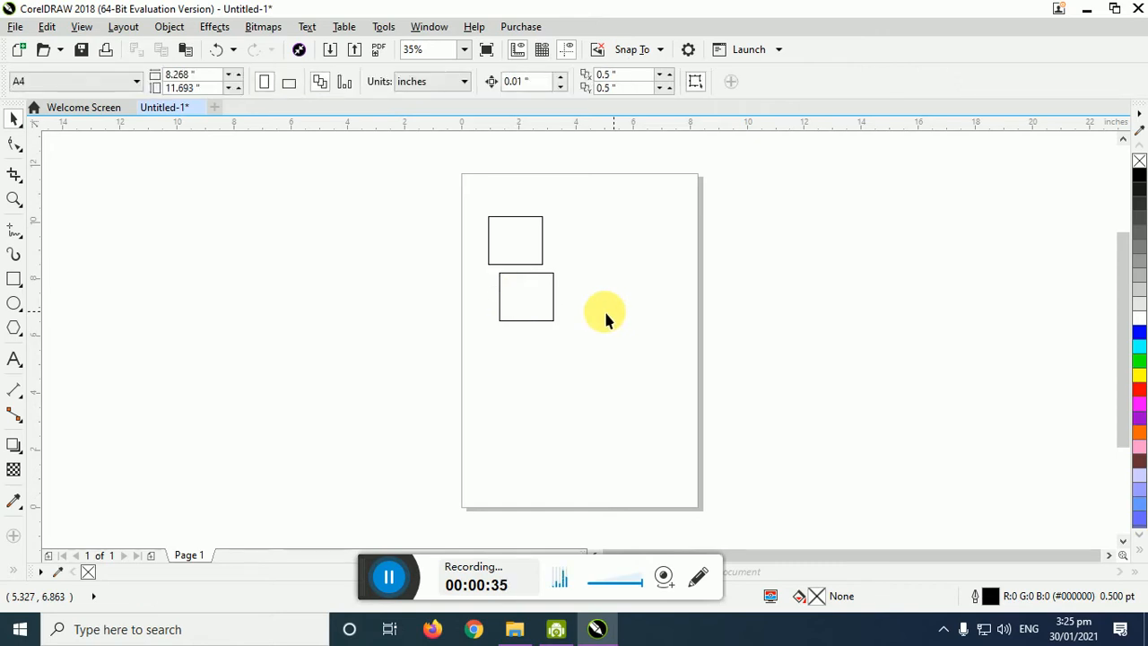
{"action": "left_click", "coordinate": [517, 310]}
{"action": "key", "text": "ctrl+r"}
{"action": "key", "text": "ctrl+r"}
{"action": "key", "text": "ctrl+r"}
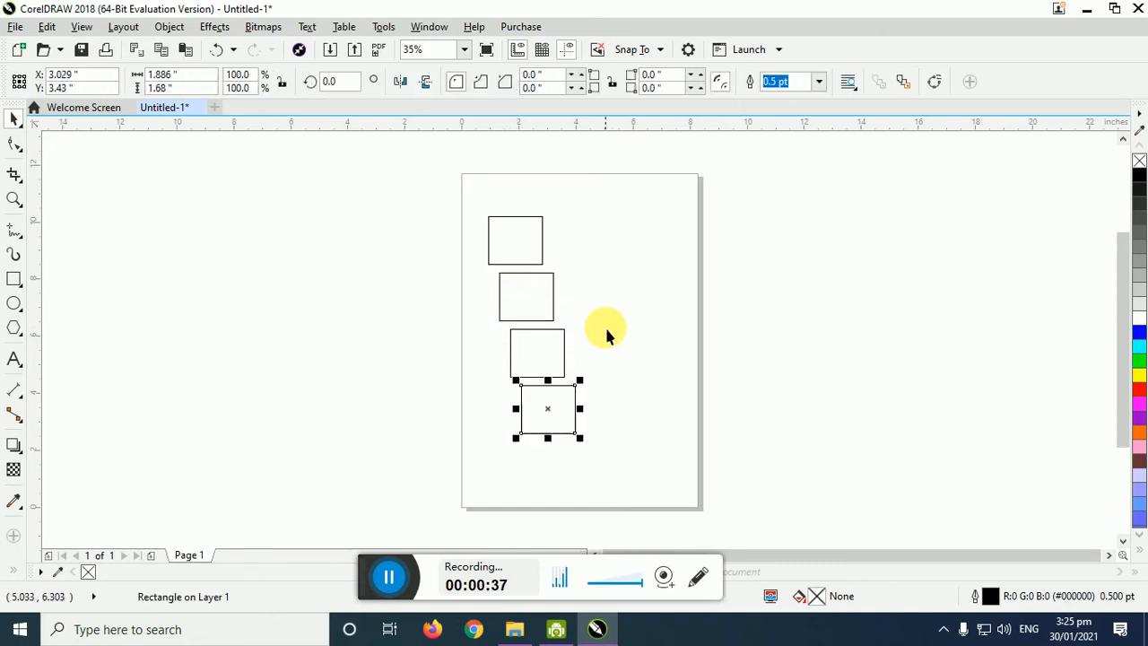
{"action": "left_click", "coordinate": [610, 331]}
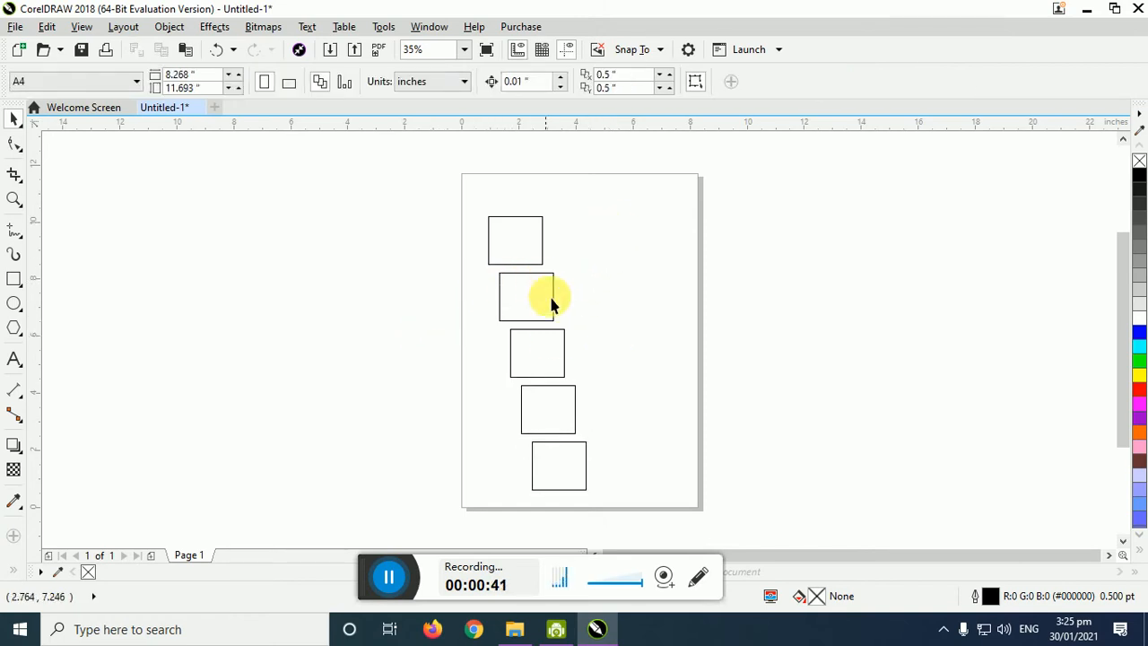
- Delete the four stepped copies below the original rectangle together
{"action": "left_click_drag", "start_coordinate": [456, 269], "coordinate": [666, 507]}
{"action": "key", "text": "Delete"}
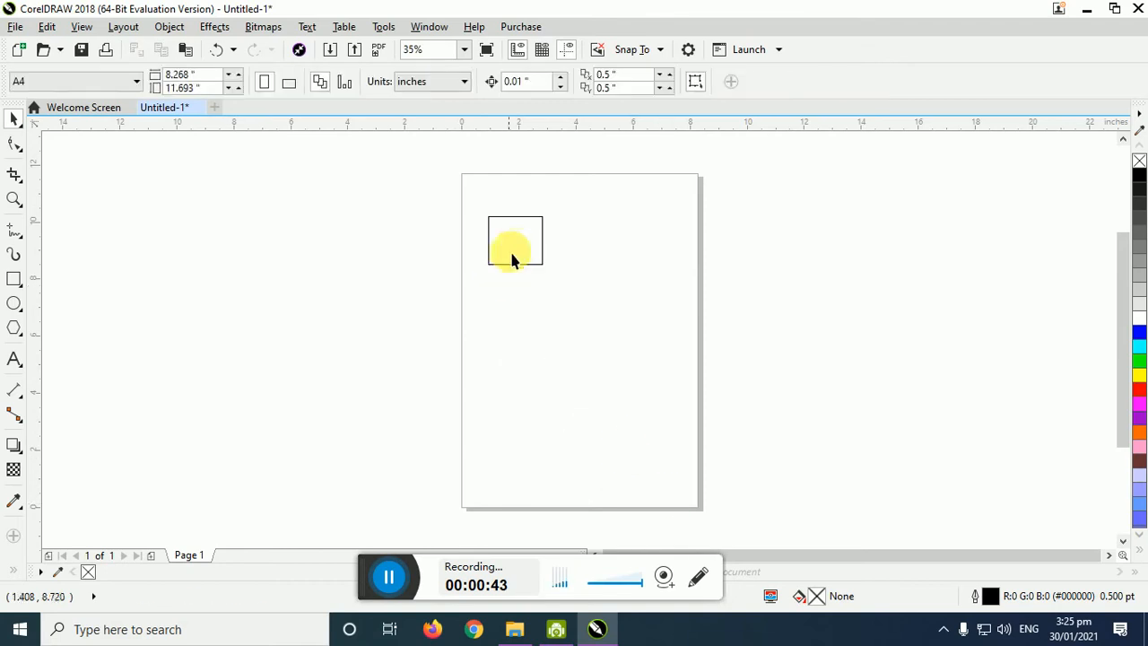
- Copy the rectangle horizontally beside itself and repeat the duplication five times to form an evenly spaced row
{"action": "left_click", "coordinate": [526, 261]}
{"action": "left_click_drag", "start_coordinate": [521, 261], "coordinate": [577, 246]}
{"action": "key", "text": "ctrl+r"}
{"action": "key", "text": "ctrl+r"}
{"action": "key", "text": "ctrl+r"}
{"action": "key", "text": "ctrl+r"}
{"action": "key", "text": "ctrl+r"}
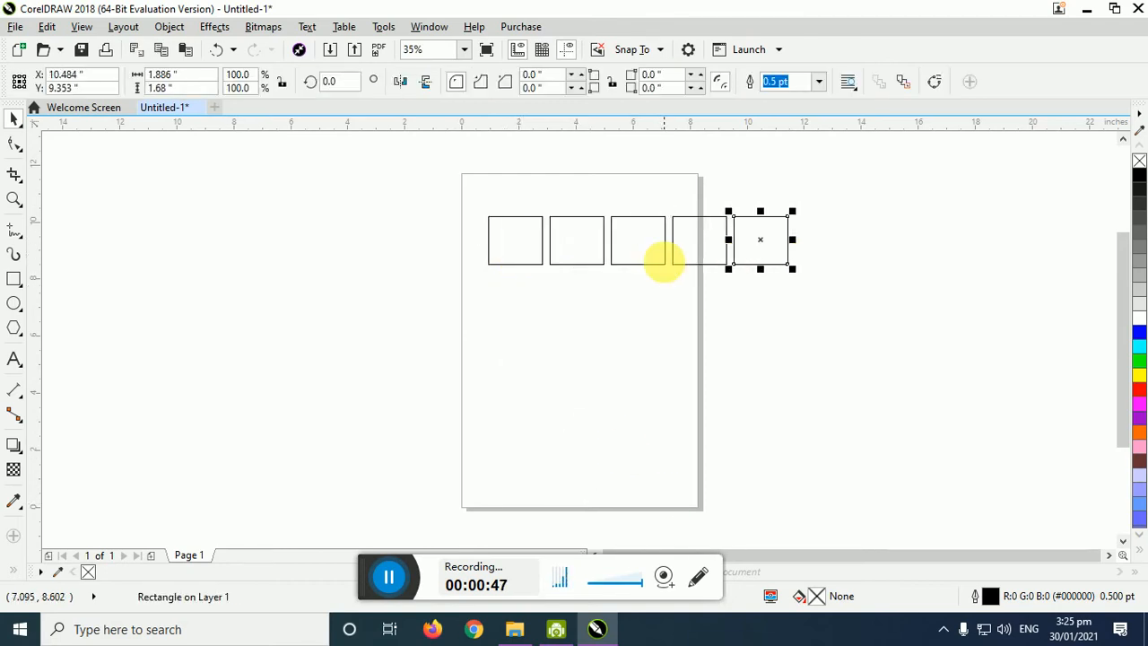
- Delete all the horizontal copies together, keeping only the original rectangle
{"action": "left_click", "coordinate": [991, 309]}
{"action": "left_click_drag", "start_coordinate": [991, 305], "coordinate": [526, 172]}
{"action": "key", "text": "Delete"}
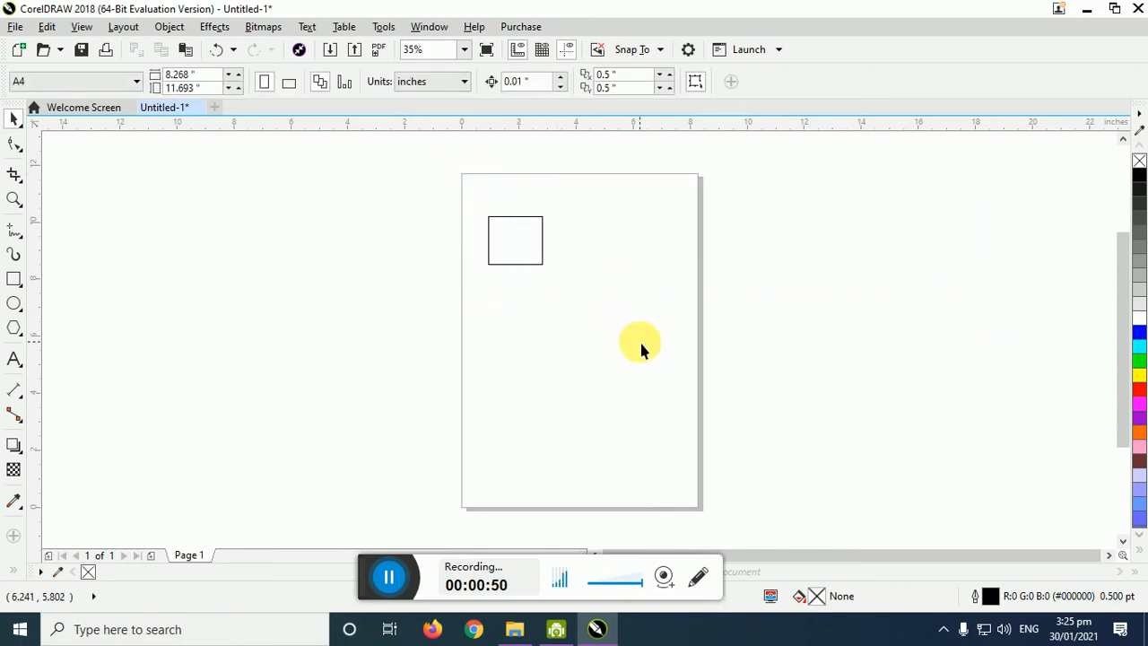
- Enlarge the rectangle proportionally to about 6.69 by 5.96 inches on the page and fill it with cyan
{"action": "left_click", "coordinate": [525, 259]}
{"action": "left_click_drag", "start_coordinate": [544, 266], "coordinate": [630, 360]}
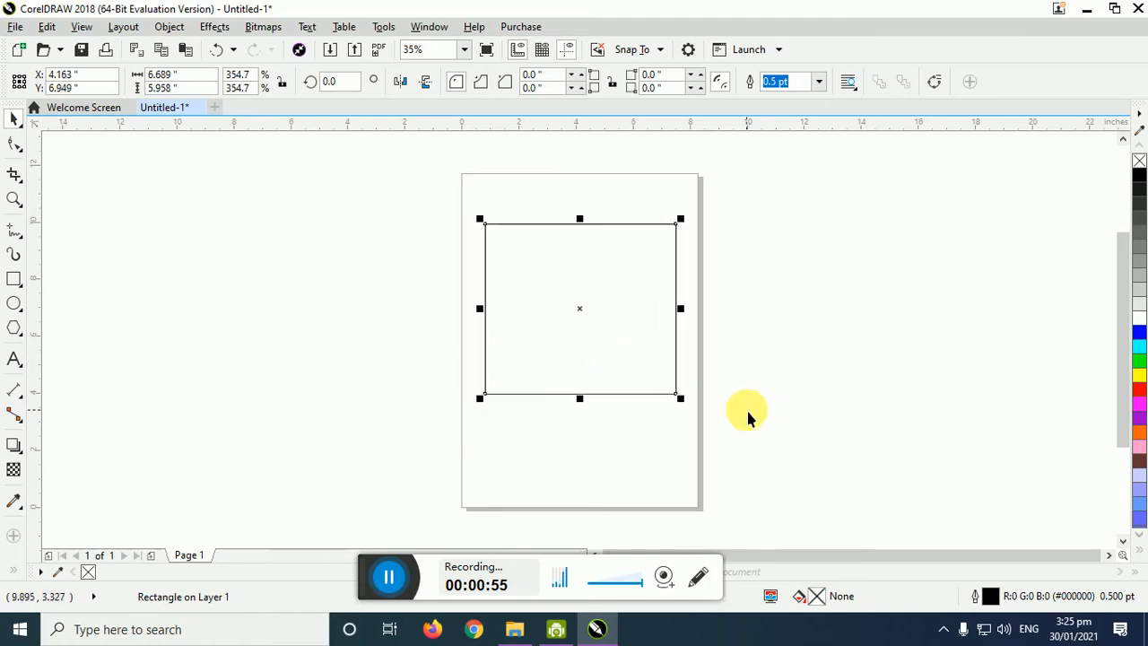
{"action": "left_click", "coordinate": [1138, 346]}
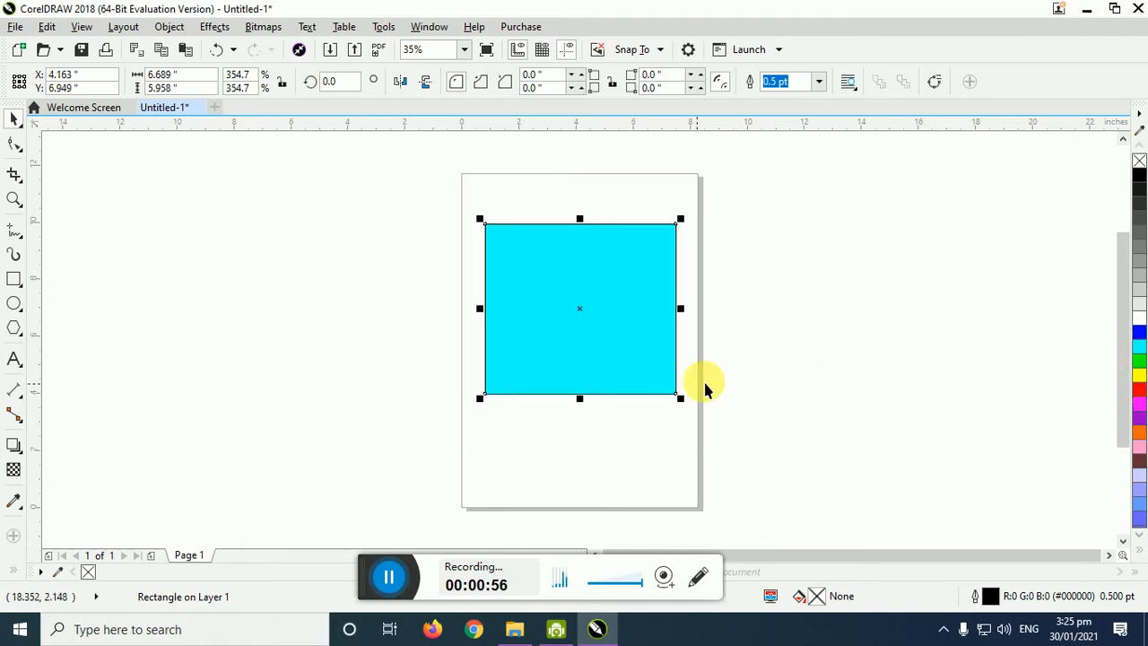
{"action": "left_click", "coordinate": [816, 376]}
- Place a copy of the cyan rectangle, scaled to about 4.80 by 4.28 inches, inside the original and fill it green
{"action": "left_click", "coordinate": [587, 337]}
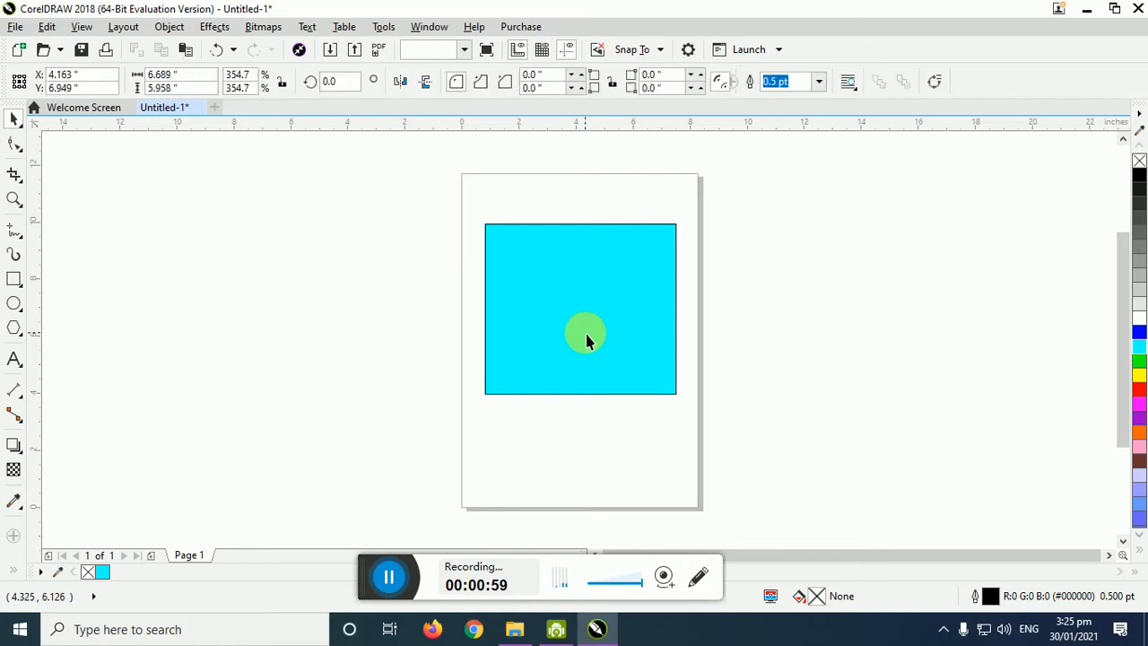
{"action": "mouse_move", "coordinate": [587, 339]}
{"action": "left_mouse_down"}
{"action": "mouse_move", "coordinate": [617, 341]}
{"action": "mouse_move", "coordinate": [585, 334]}
{"action": "left_mouse_up"}
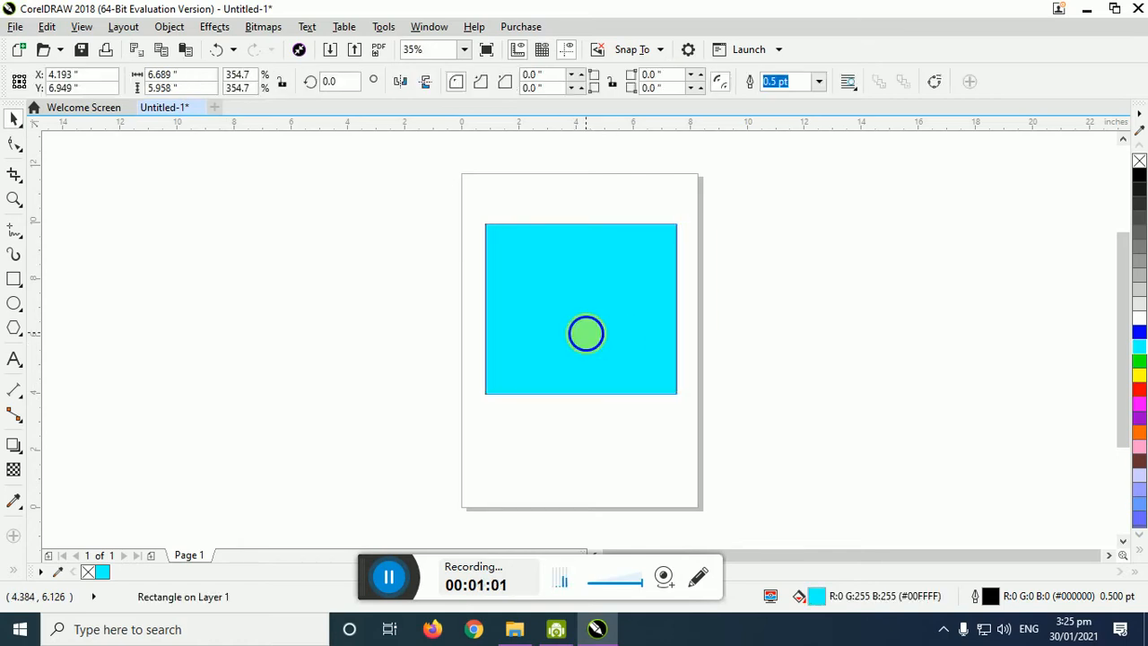
{"action": "left_click_drag", "start_coordinate": [677, 224], "coordinate": [623, 269]}
{"action": "left_click_drag", "start_coordinate": [569, 320], "coordinate": [602, 308]}
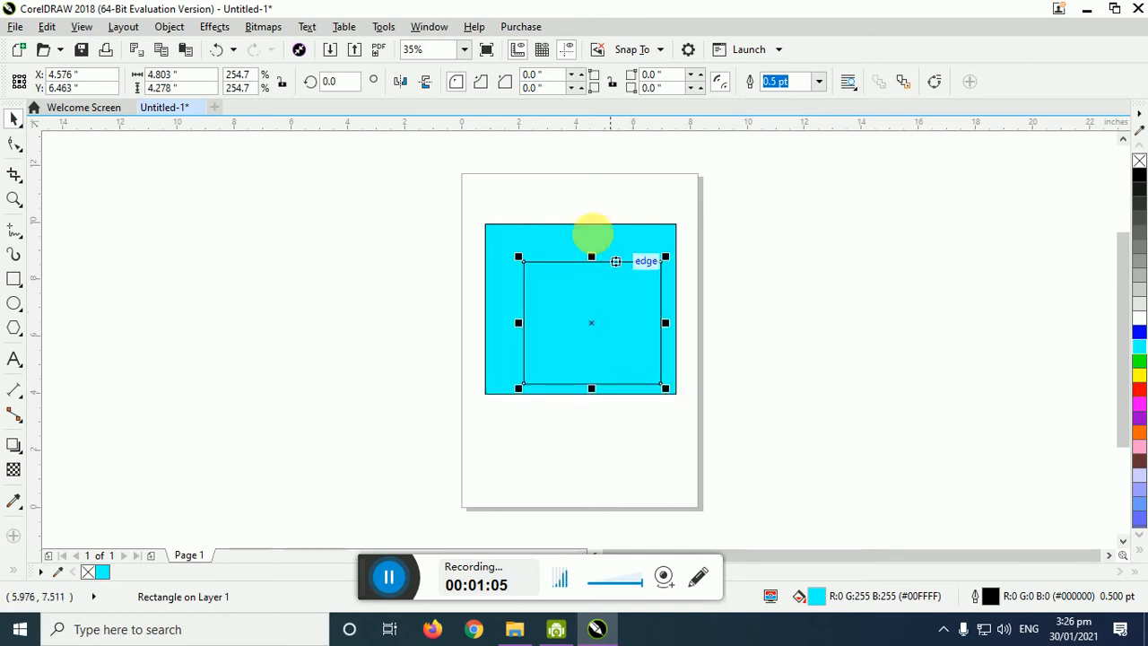
{"action": "left_click", "coordinate": [1138, 359]}
{"action": "left_click", "coordinate": [912, 367]}
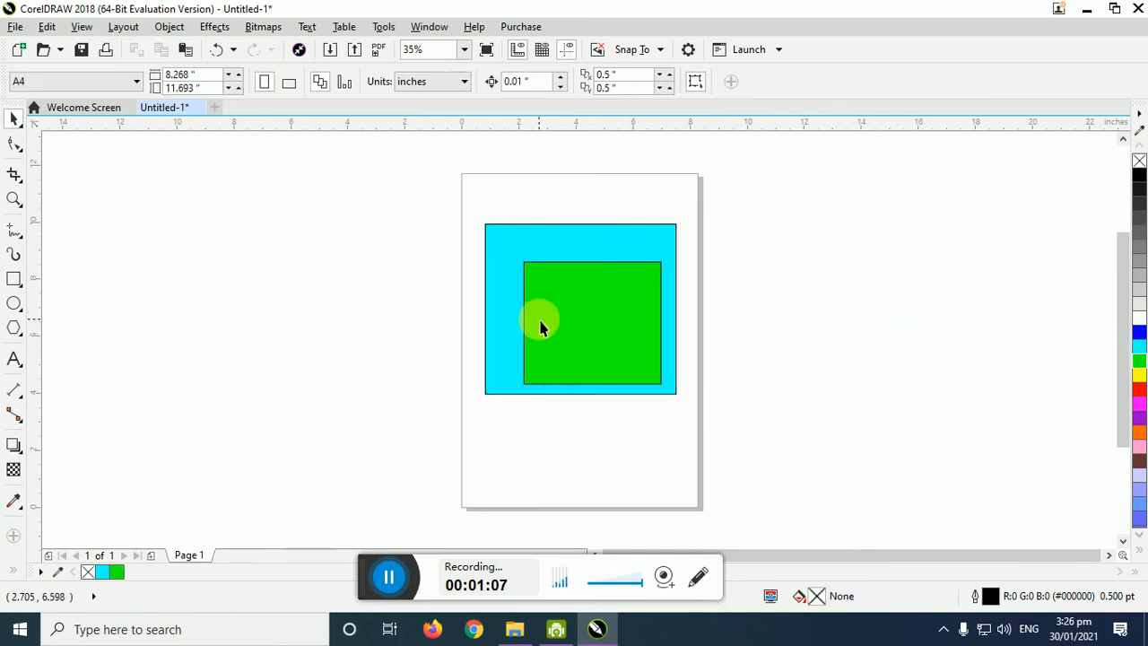
- Test selecting the two overlapping rectangles, and undo the move of the cyan rectangle toward the page's lower right corner
{"action": "left_click", "coordinate": [553, 244]}
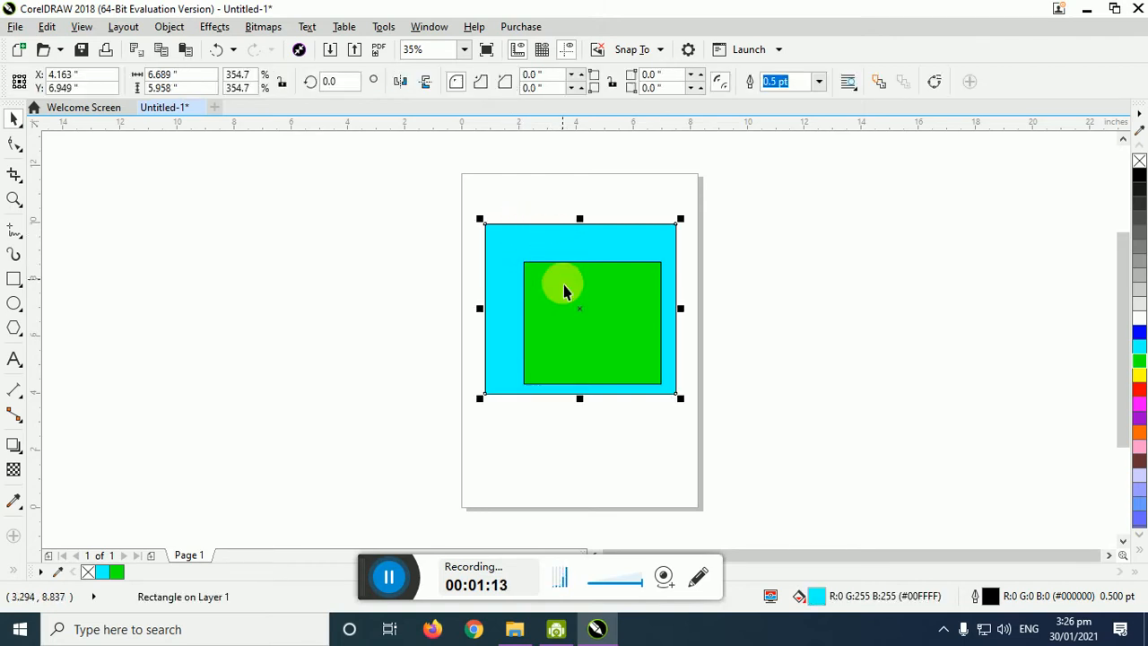
{"action": "left_click", "coordinate": [568, 290]}
{"action": "left_click_drag", "start_coordinate": [458, 243], "coordinate": [728, 397]}
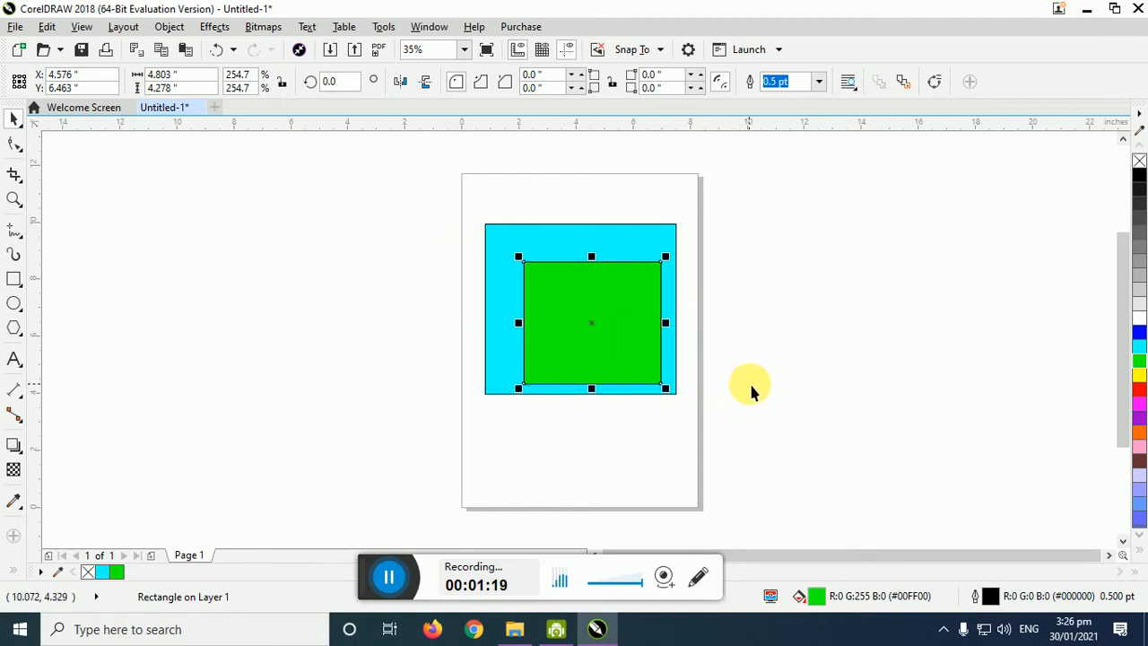
{"action": "left_click", "coordinate": [715, 354]}
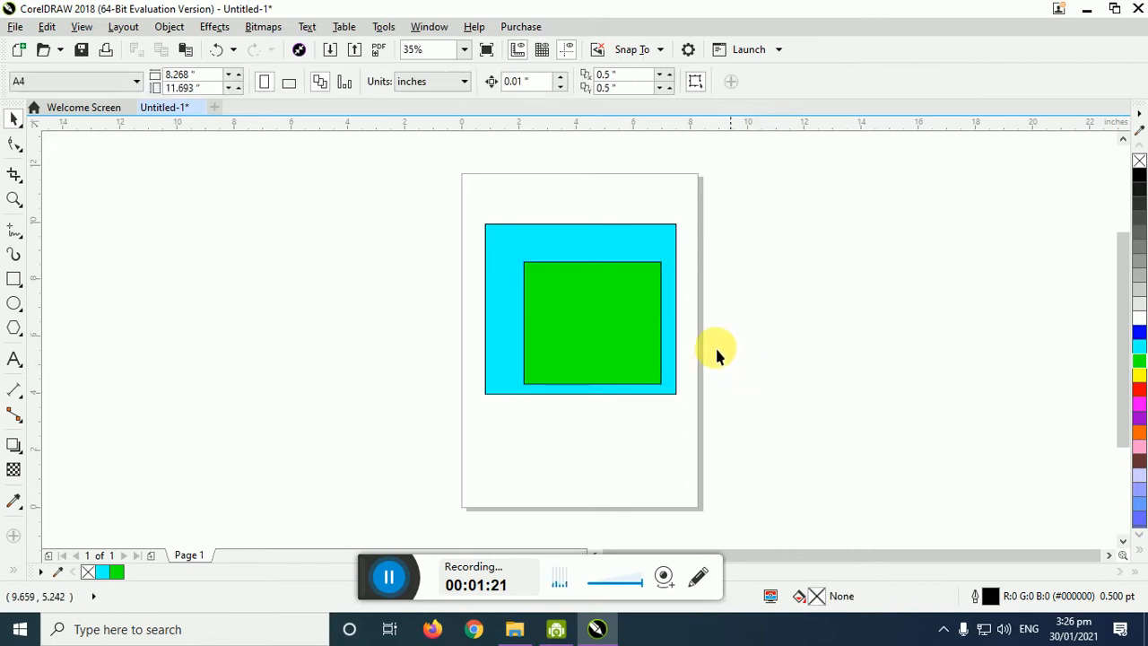
{"action": "left_click_drag", "start_coordinate": [499, 254], "coordinate": [676, 352]}
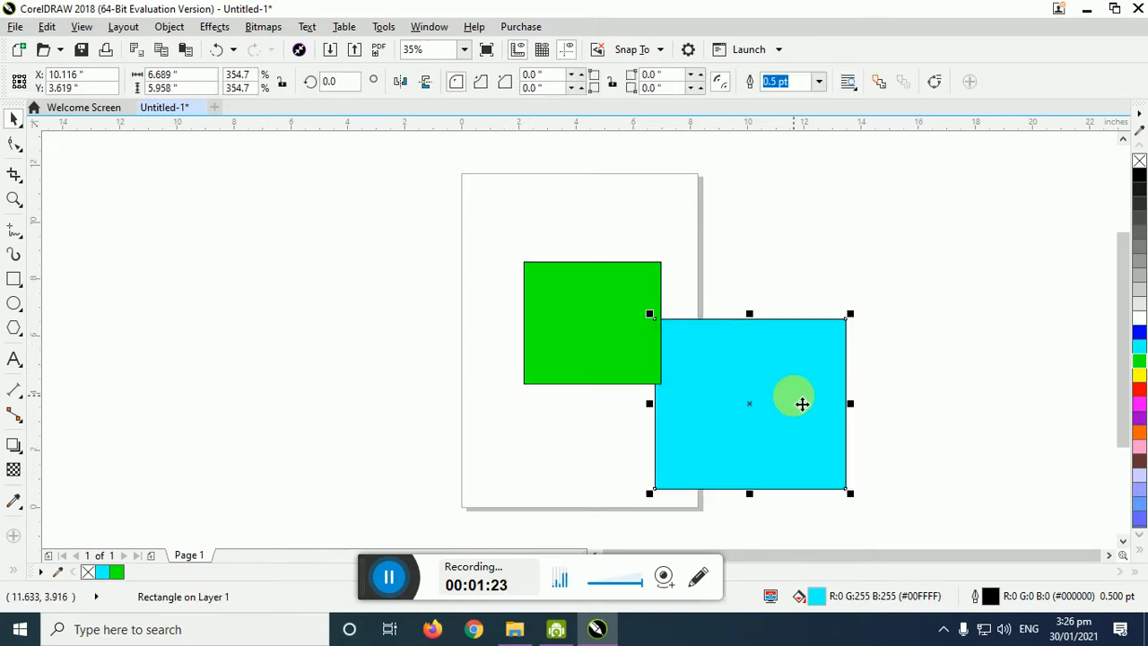
{"action": "key", "text": "ctrl+z"}
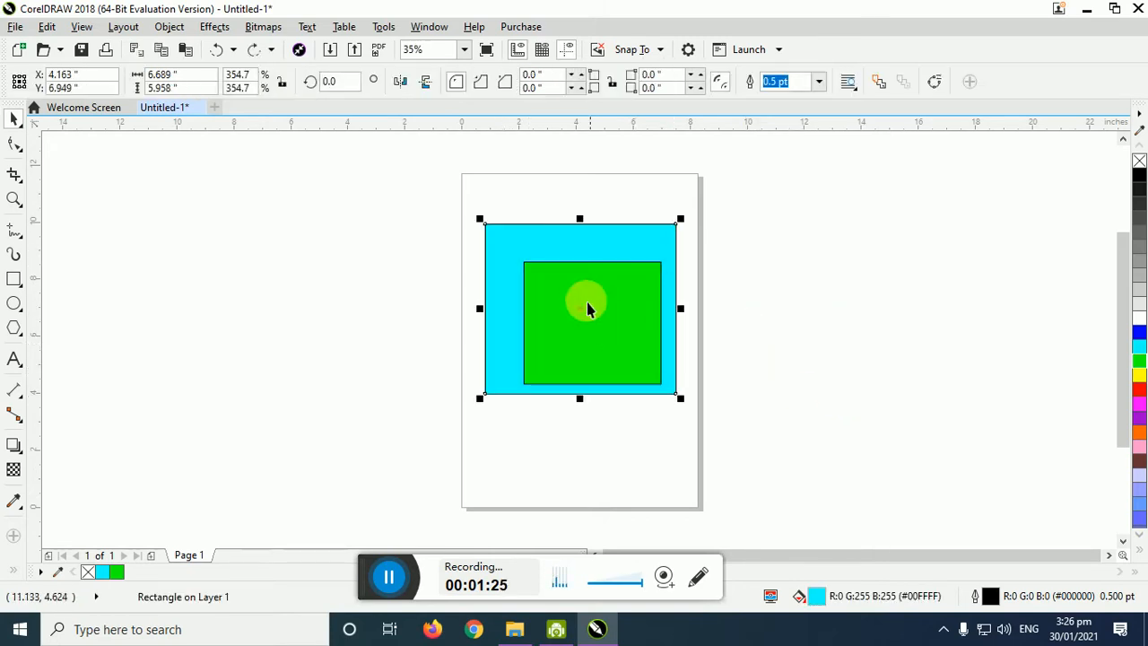
- Lock the cyan background rectangle in place and deselect it
{"action": "right_click", "coordinate": [611, 241]}
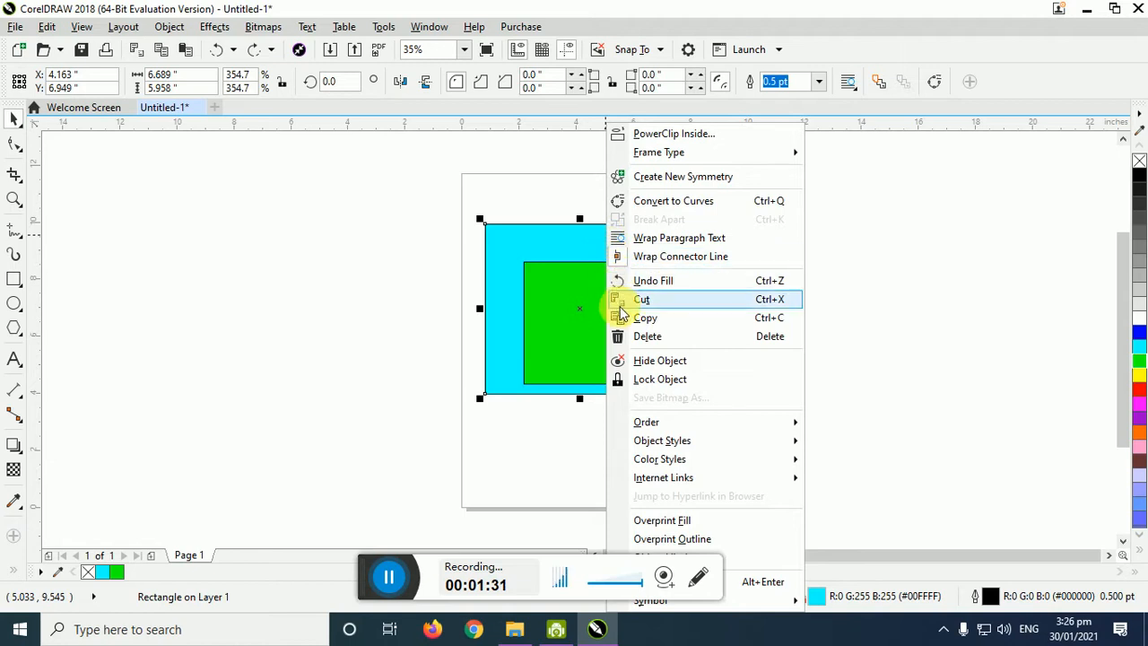
{"action": "left_click", "coordinate": [636, 381]}
{"action": "left_click", "coordinate": [464, 261]}
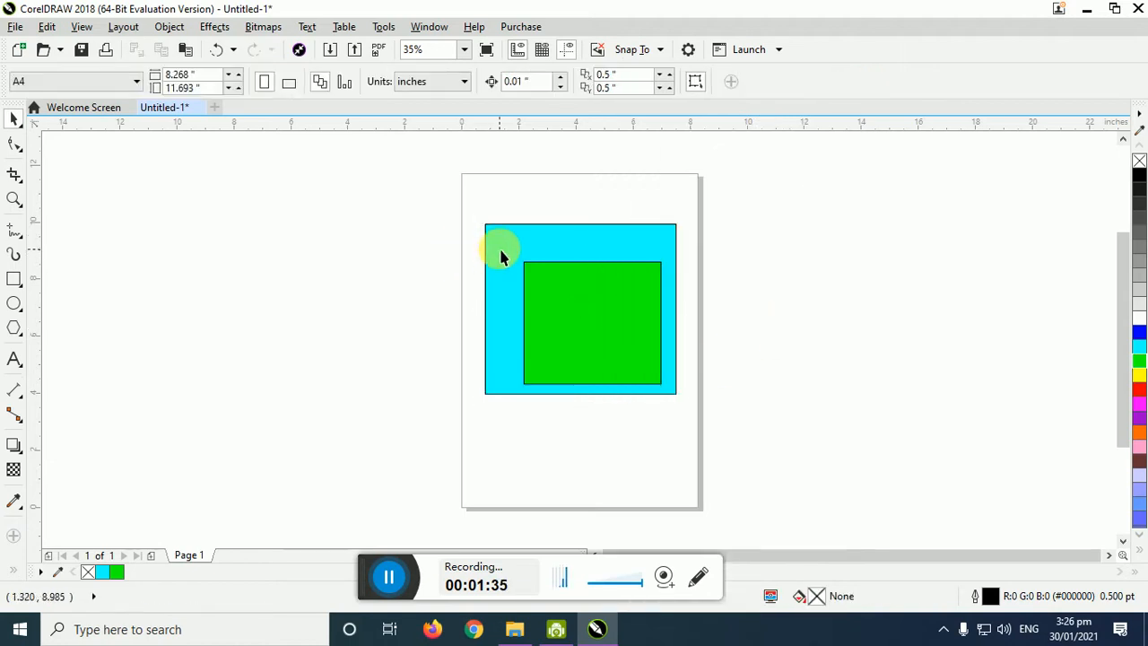
- Marquee-select the green rectangle several times, starting the selection both on and outside the locked cyan rectangle
{"action": "left_click_drag", "start_coordinate": [594, 232], "coordinate": [738, 389]}
{"action": "left_click", "coordinate": [486, 248]}
{"action": "left_click", "coordinate": [453, 249]}
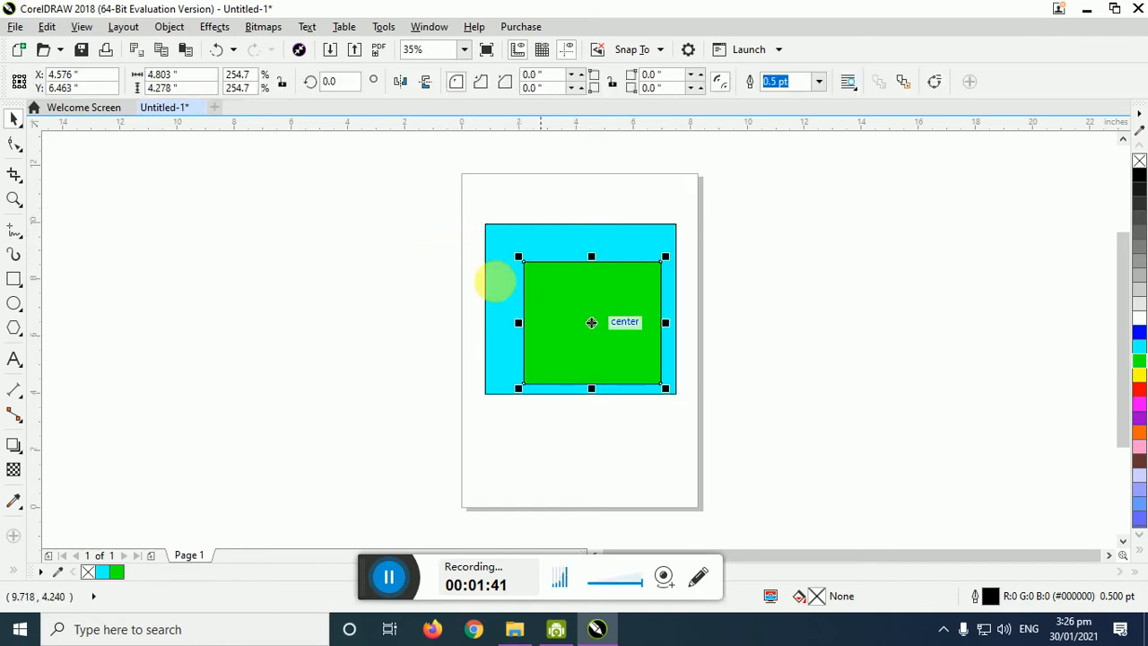
{"action": "left_click_drag", "start_coordinate": [503, 251], "coordinate": [695, 395]}
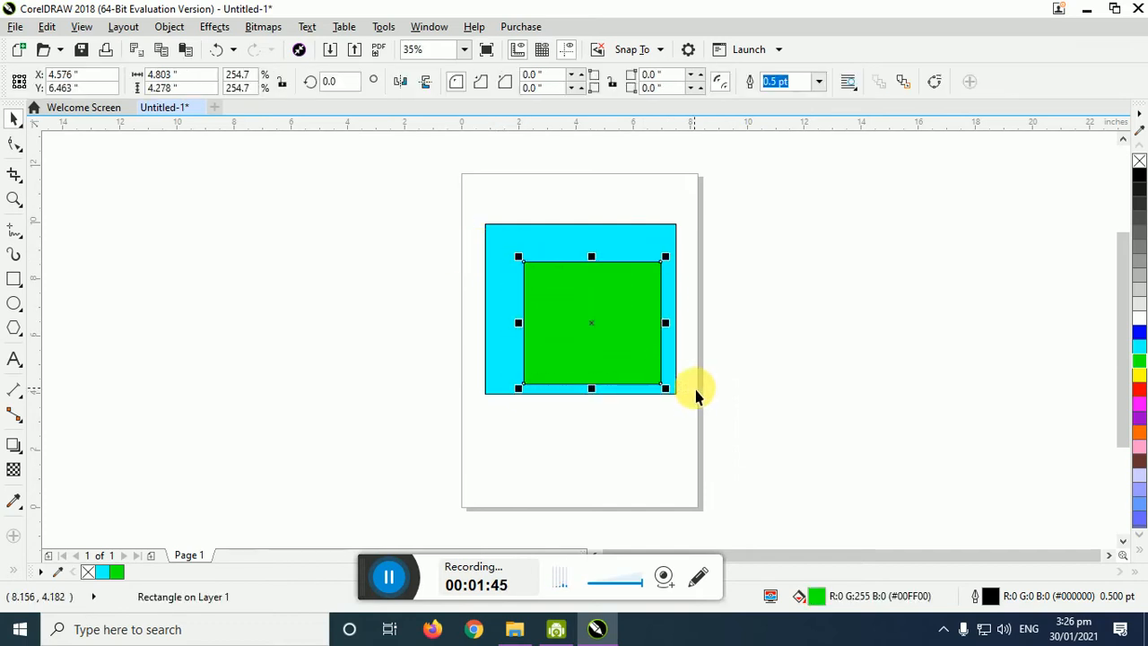
{"action": "left_click", "coordinate": [762, 324]}
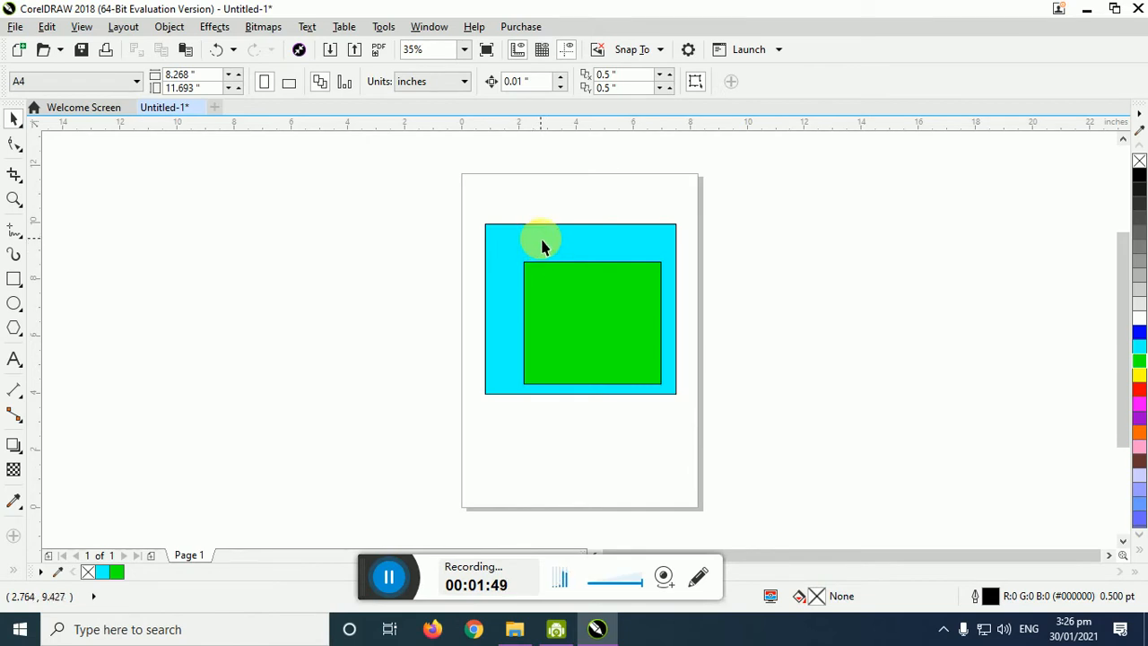
{"action": "left_click_drag", "start_coordinate": [448, 206], "coordinate": [767, 486]}
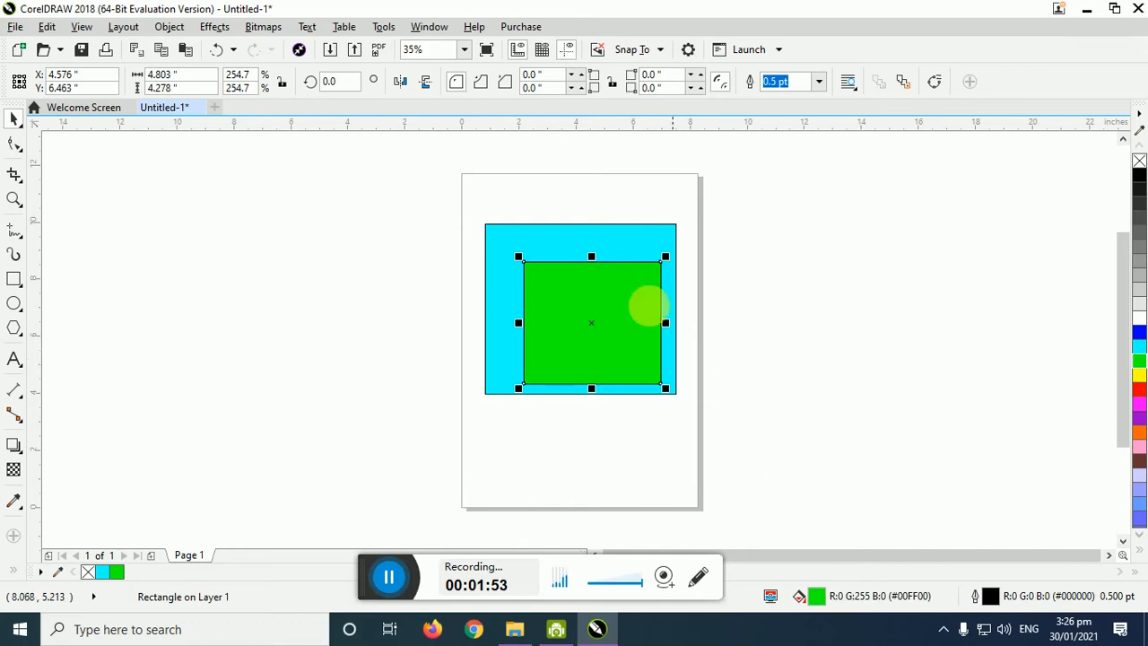
- Unlock the cyan rectangle and test it by marquee-selecting both rectangles together
{"action": "right_click", "coordinate": [615, 233]}
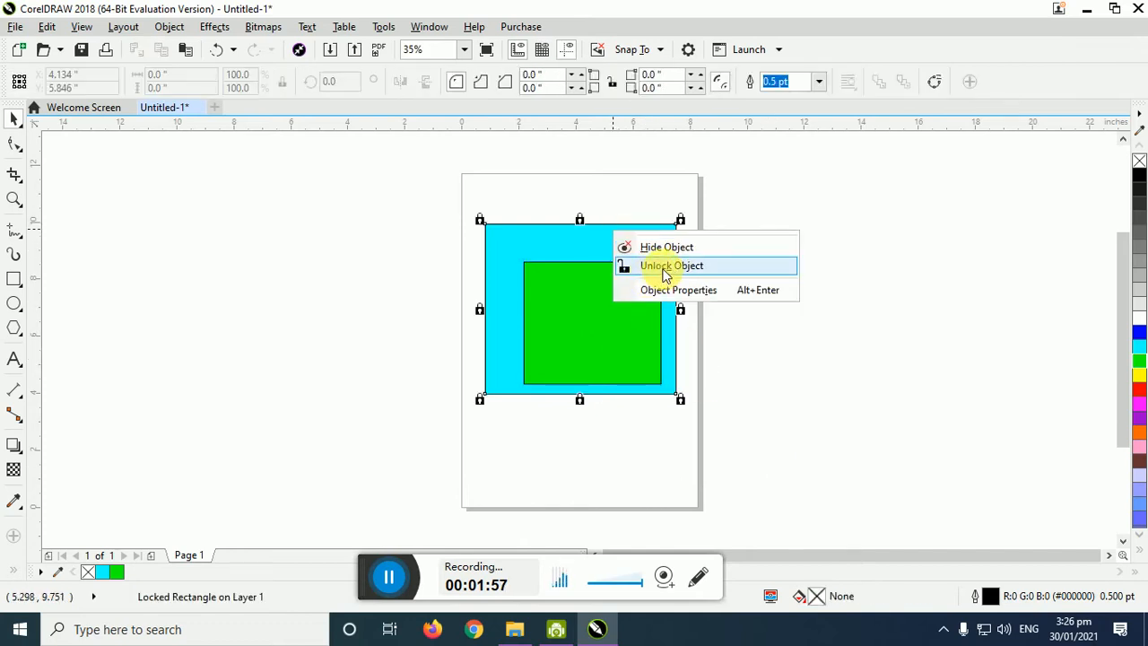
{"action": "left_click", "coordinate": [666, 274]}
{"action": "left_click_drag", "start_coordinate": [389, 177], "coordinate": [805, 511]}
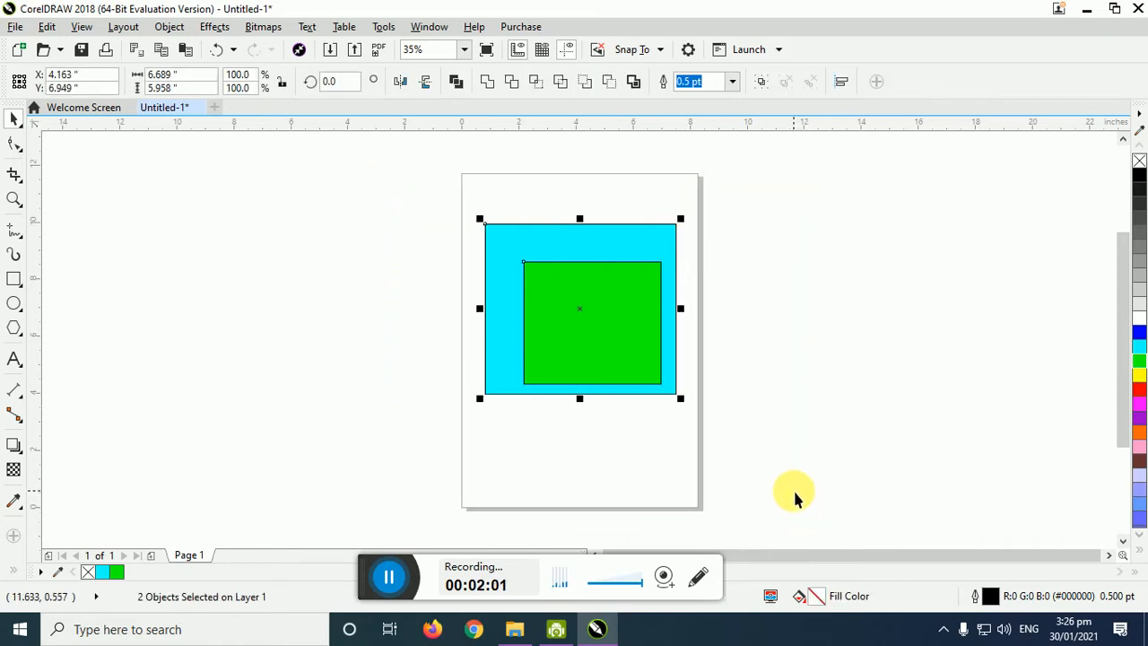
{"action": "left_click", "coordinate": [848, 424]}
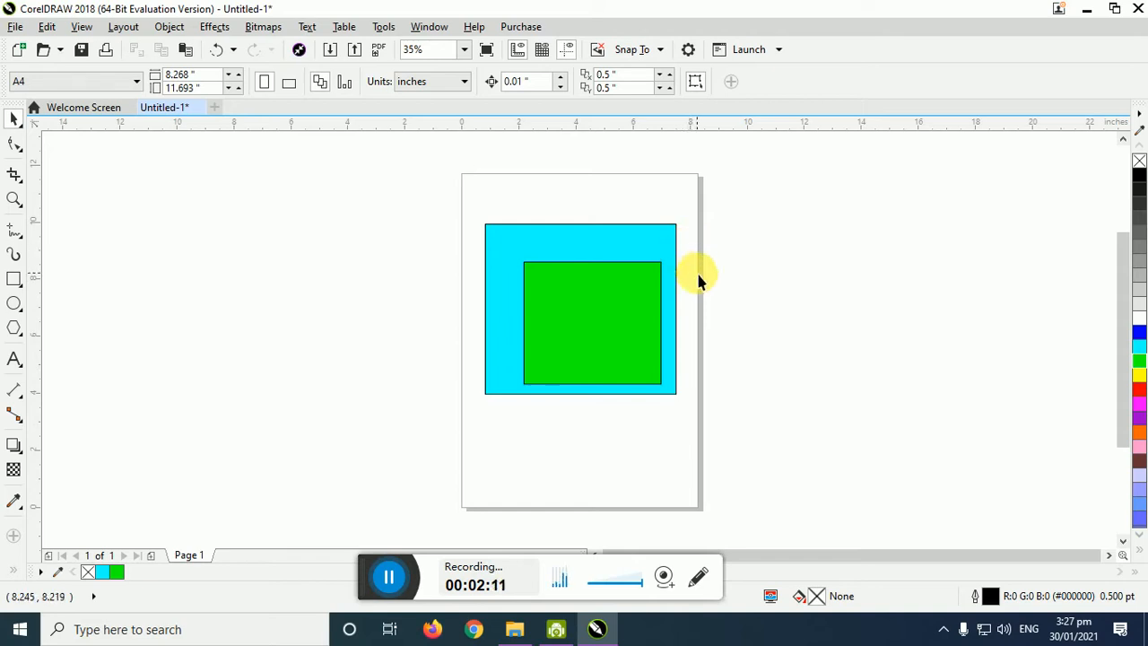
- Fill the inner green rectangle with cyan and undo that fill
{"action": "left_click", "coordinate": [615, 302]}
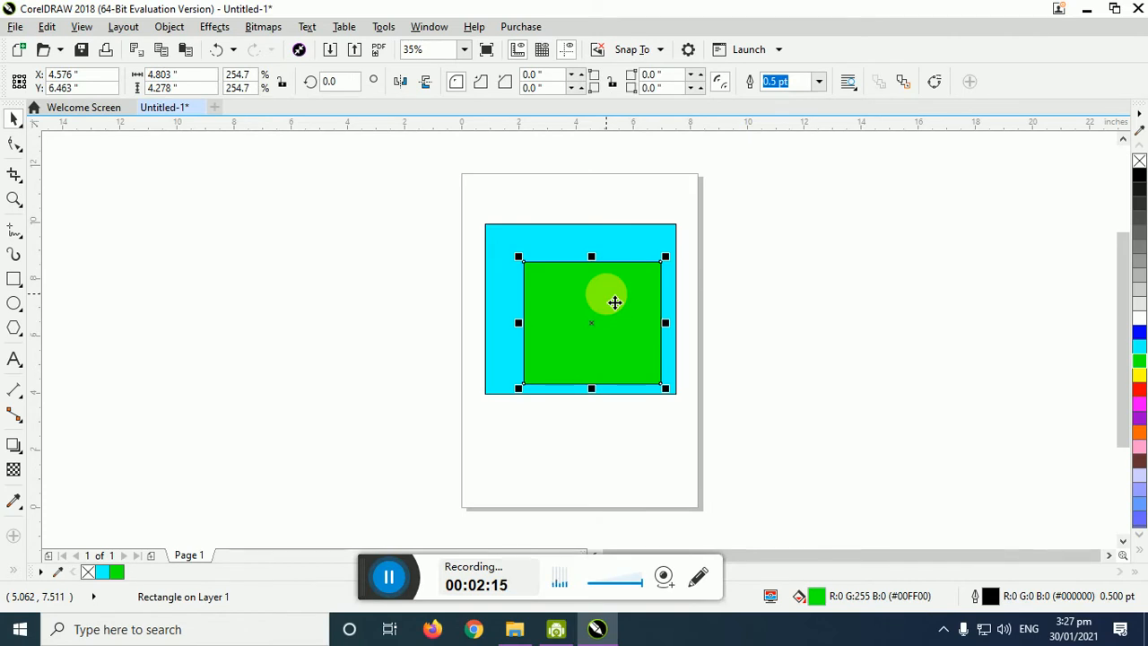
{"action": "left_click", "coordinate": [1137, 352]}
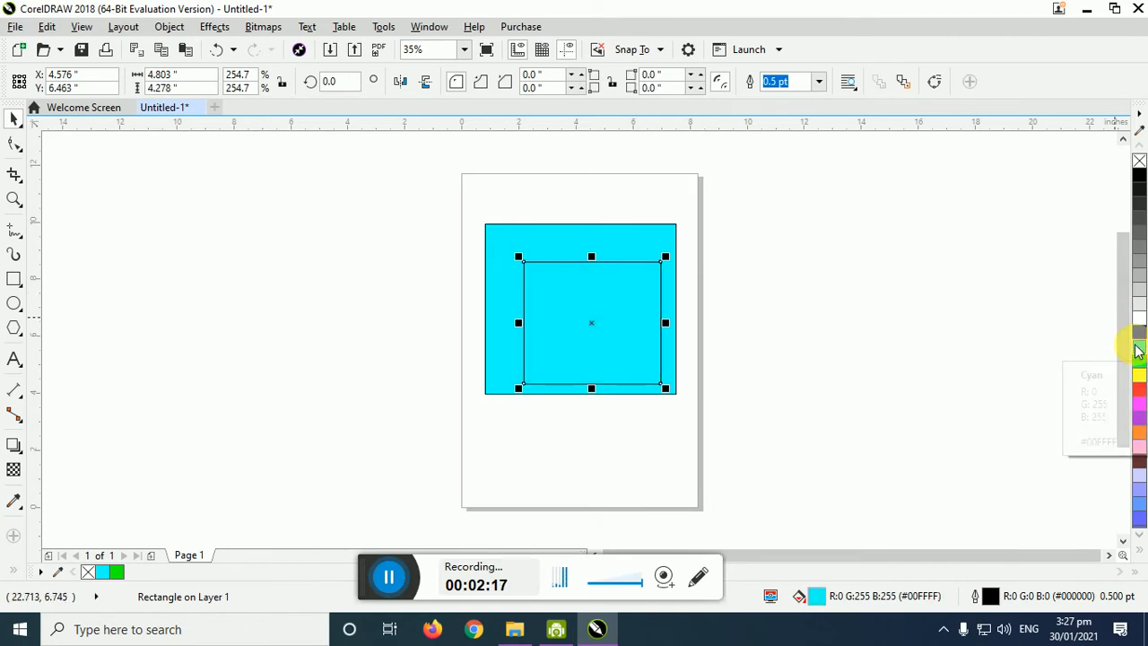
{"action": "key", "text": "ctrl+z"}
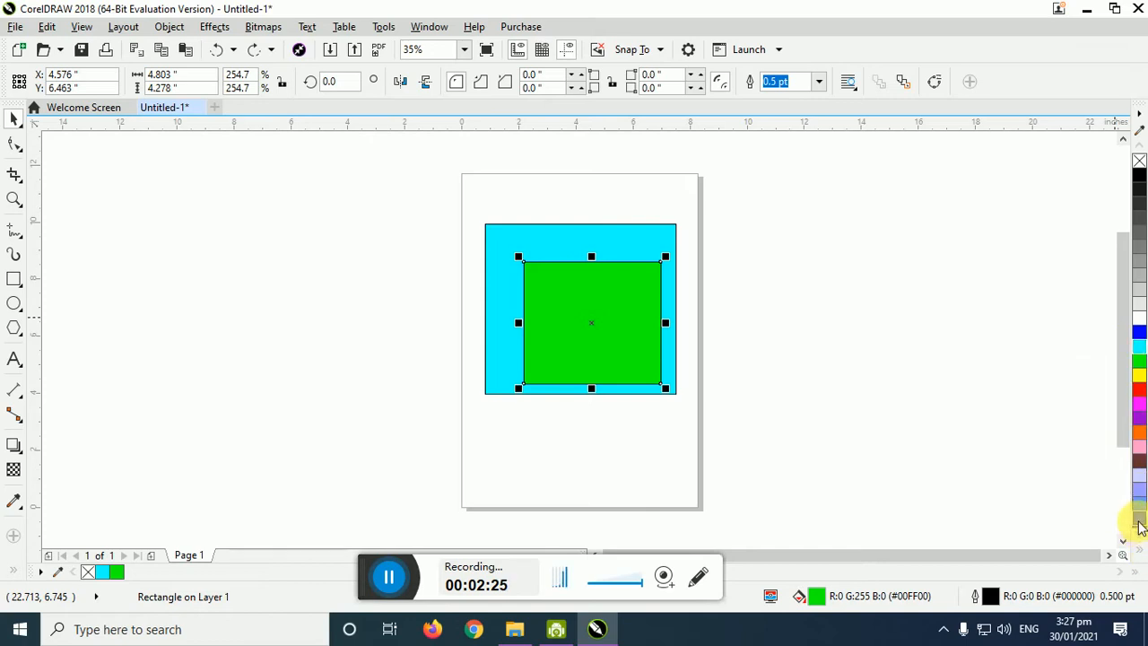
- Mix the palette's violet-blue into the green rectangle's fill in five increments, reaching R:42 G:193 B:106
{"action": "left_click", "coordinate": [1139, 524]}
{"action": "left_click", "coordinate": [1139, 522], "text": "ctrl"}
{"action": "left_click", "coordinate": [1139, 522], "text": "ctrl"}
{"action": "left_click", "coordinate": [1139, 523], "text": "ctrl"}
{"action": "left_click", "coordinate": [1138, 522], "text": "ctrl"}
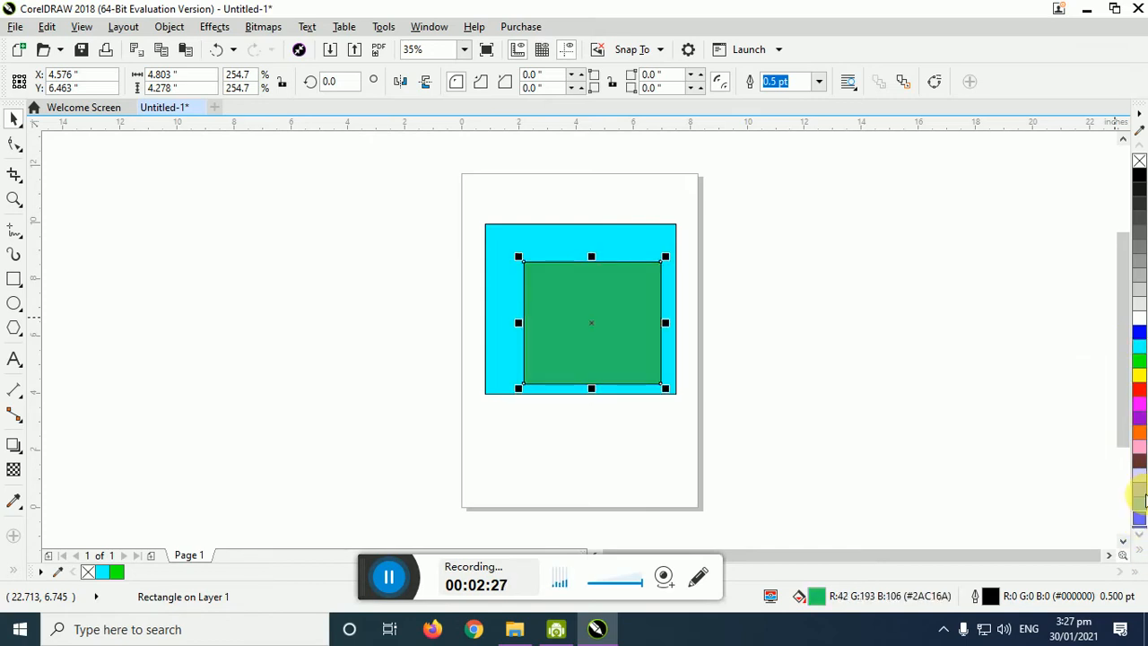
- Lighten the inner rectangle's fill by mixing in white in four increments, and deselect it
{"action": "left_click", "coordinate": [1140, 333], "text": "ctrl"}
{"action": "left_click", "coordinate": [1140, 334], "text": "ctrl"}
{"action": "left_click", "coordinate": [1139, 334], "text": "ctrl"}
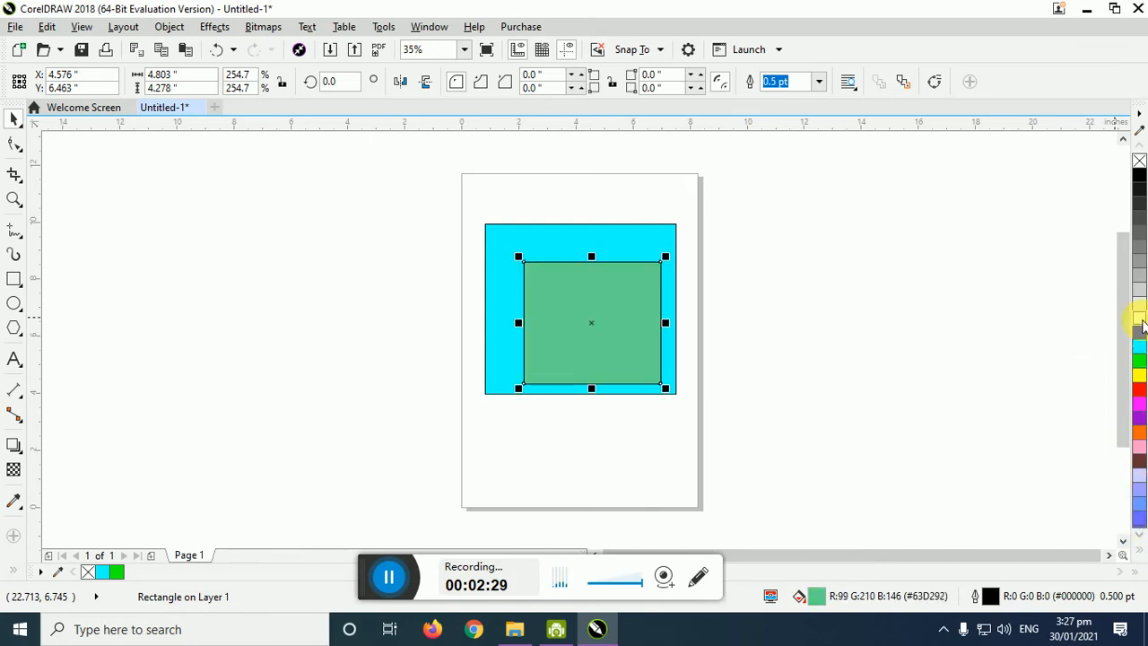
{"action": "left_click", "coordinate": [1140, 334], "text": "ctrl"}
{"action": "left_click", "coordinate": [885, 326]}
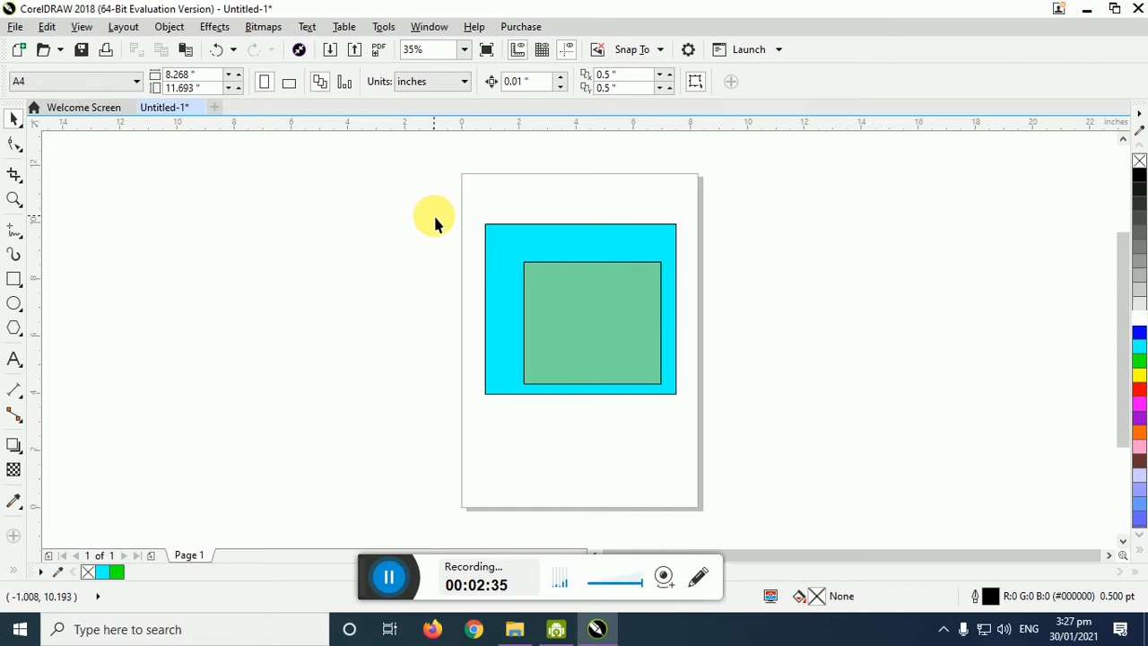
- Delete both the cyan rectangle and the inner green rectangle from the page
{"action": "left_click_drag", "start_coordinate": [410, 200], "coordinate": [821, 462]}
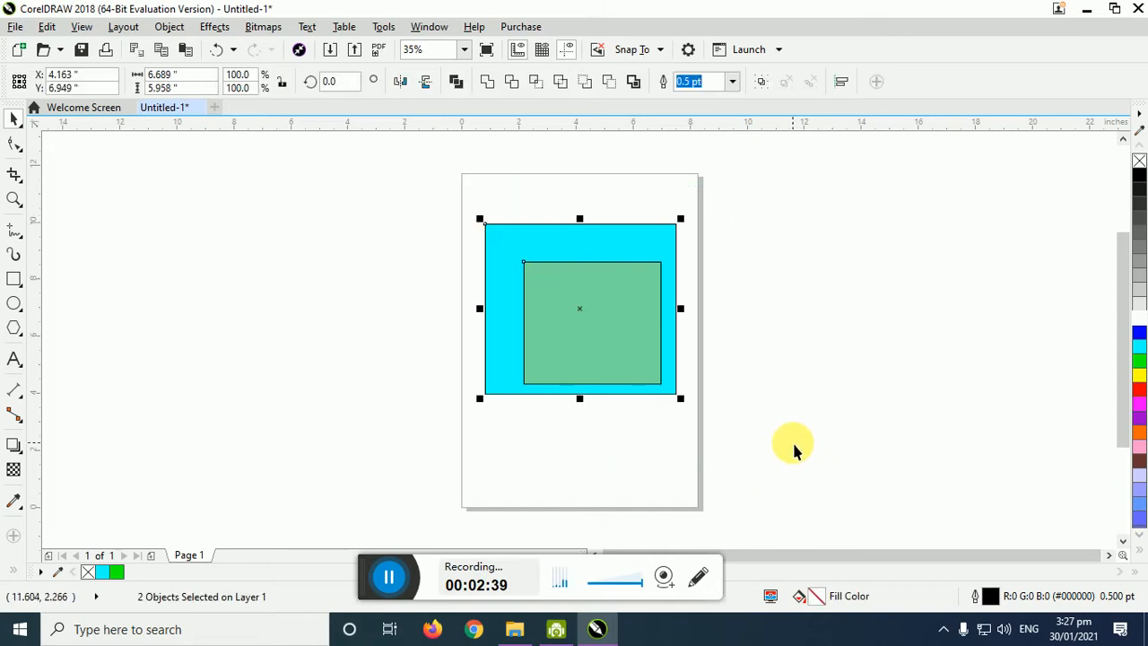
{"action": "key", "text": "Delete"}
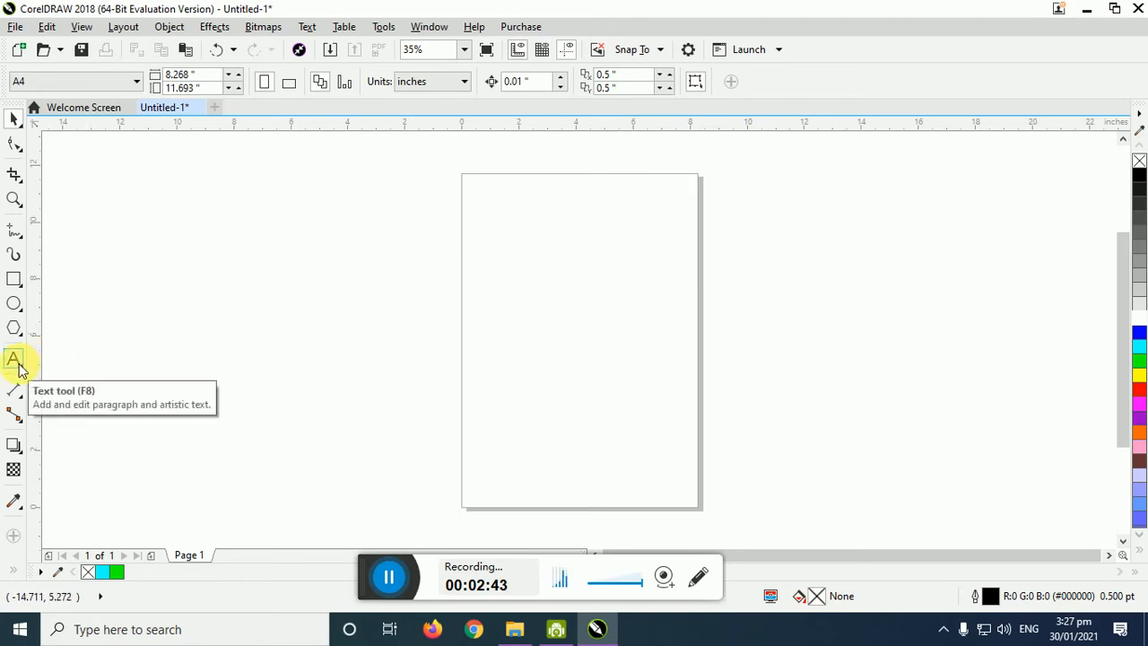
- Draw a rectangle over the page freehand, fit it to the page edges at about 8.31 by 11.79 inches, and delete it
{"action": "left_click", "coordinate": [13, 279]}
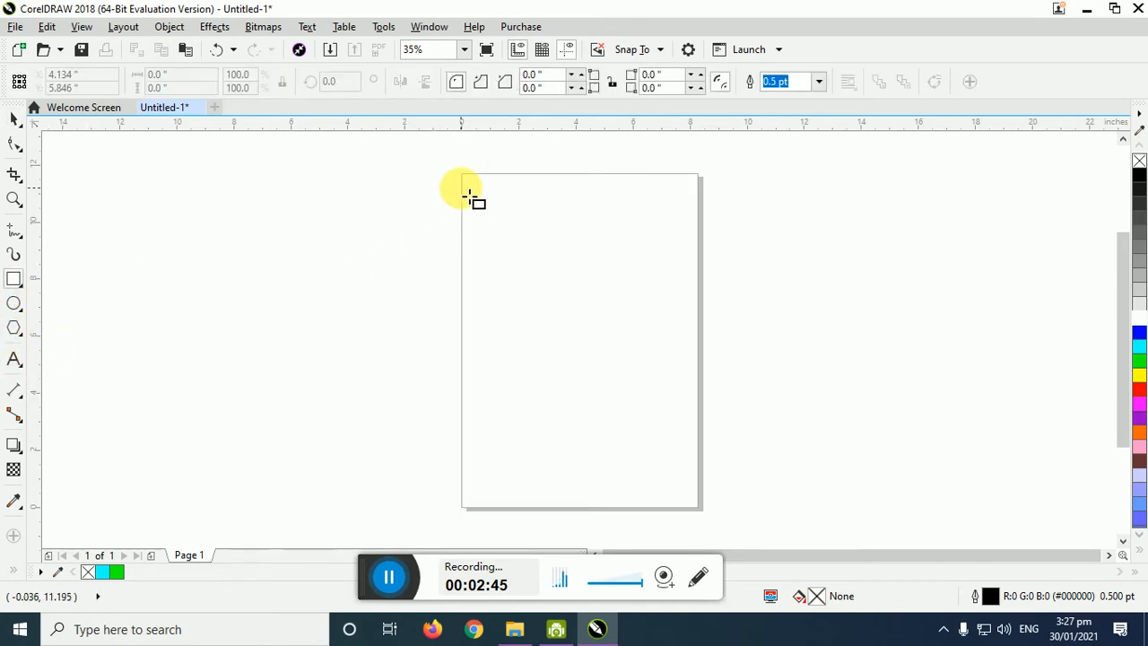
{"action": "left_click_drag", "start_coordinate": [461, 188], "coordinate": [711, 525]}
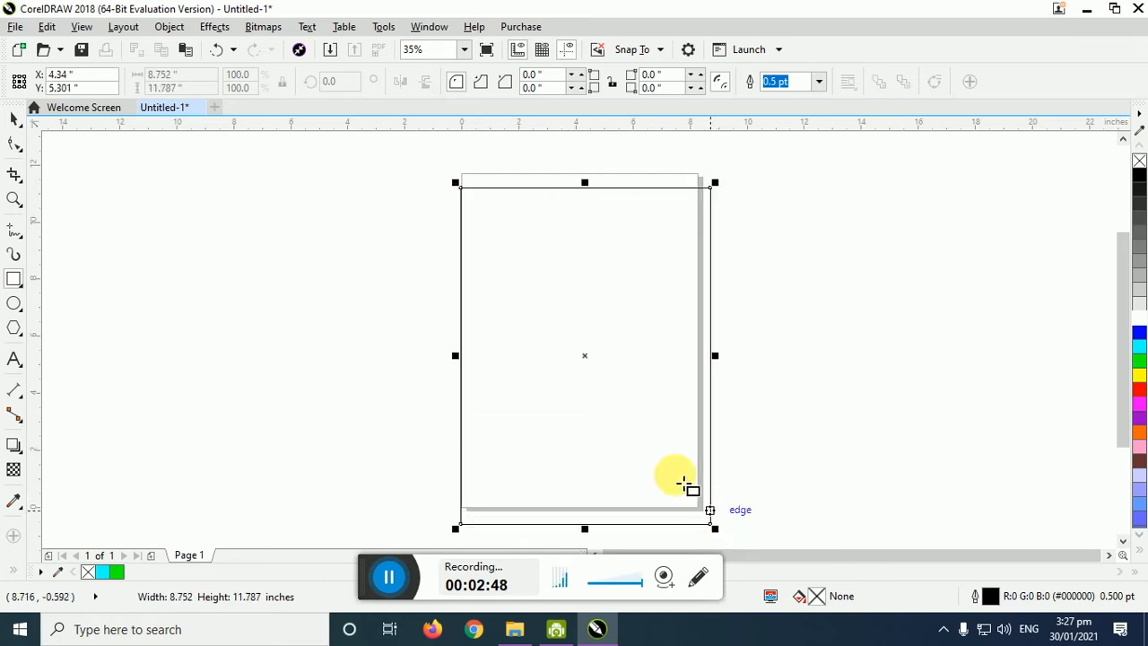
{"action": "left_click", "coordinate": [13, 120]}
{"action": "left_click", "coordinate": [554, 310]}
{"action": "left_click_drag", "start_coordinate": [554, 310], "coordinate": [556, 305]}
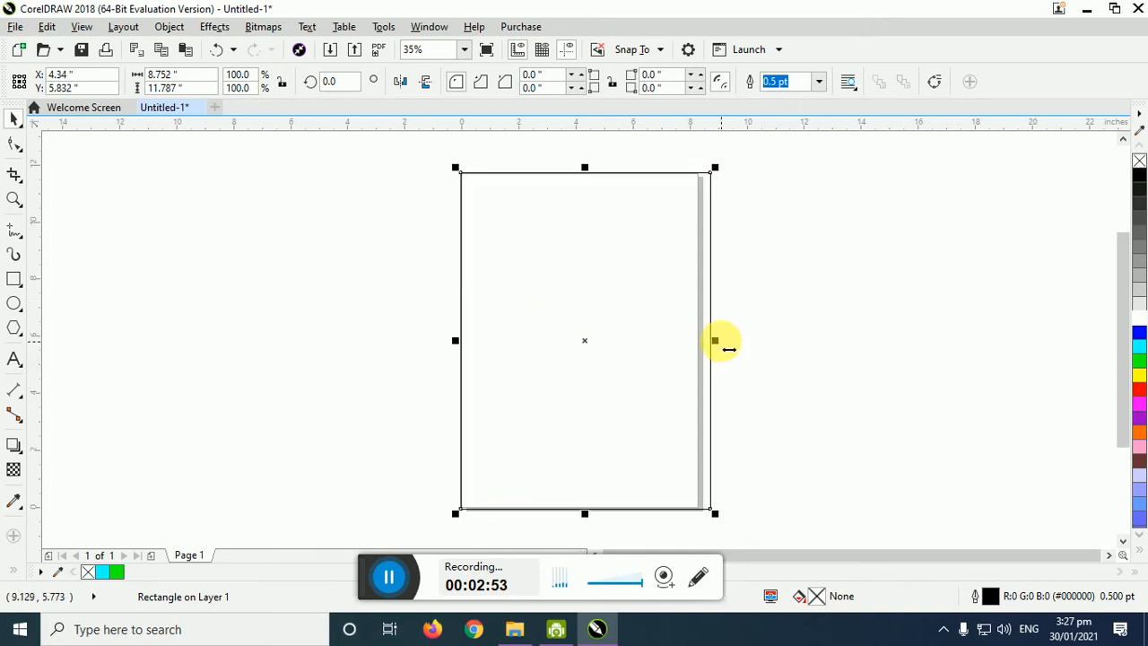
{"action": "mouse_move", "coordinate": [712, 339]}
{"action": "left_mouse_down"}
{"action": "mouse_move", "coordinate": [710, 352]}
{"action": "mouse_move", "coordinate": [703, 341]}
{"action": "left_mouse_up"}
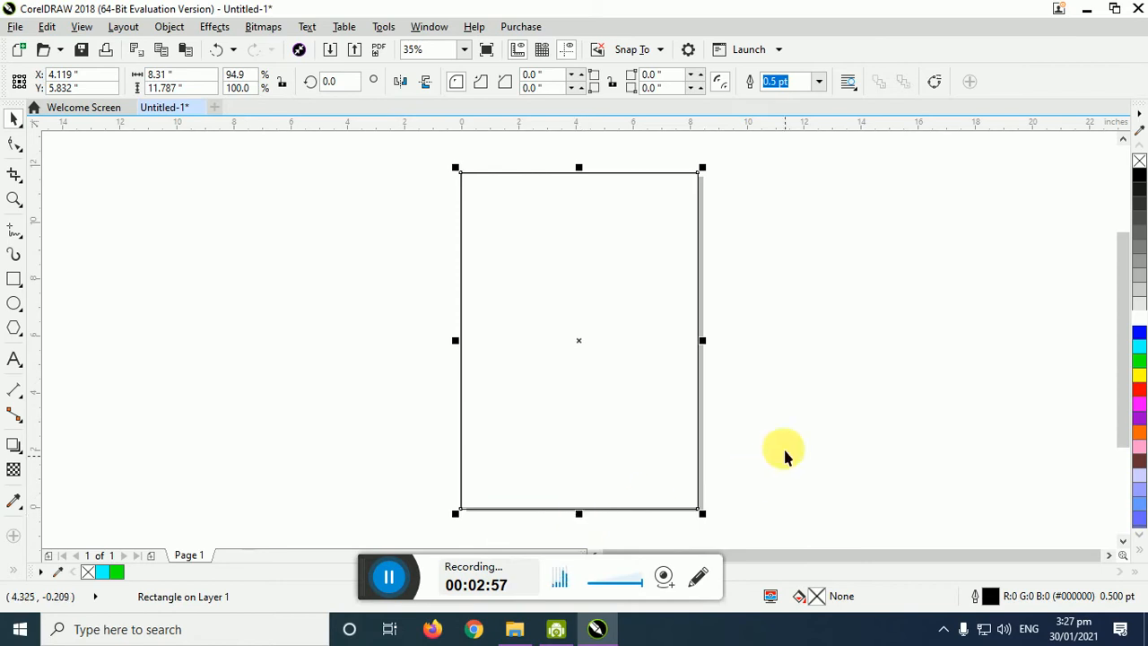
{"action": "left_click", "coordinate": [720, 381]}
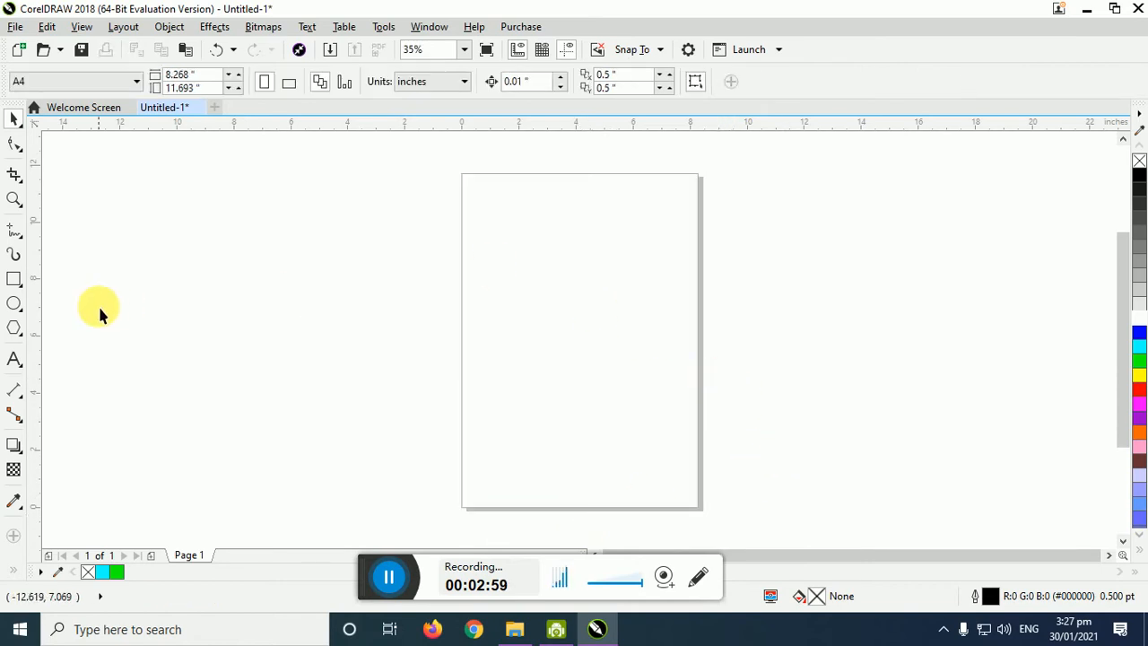
- Create a red-filled rectangle that matches the page frame exactly, and delete it
{"action": "double_click", "coordinate": [13, 282]}
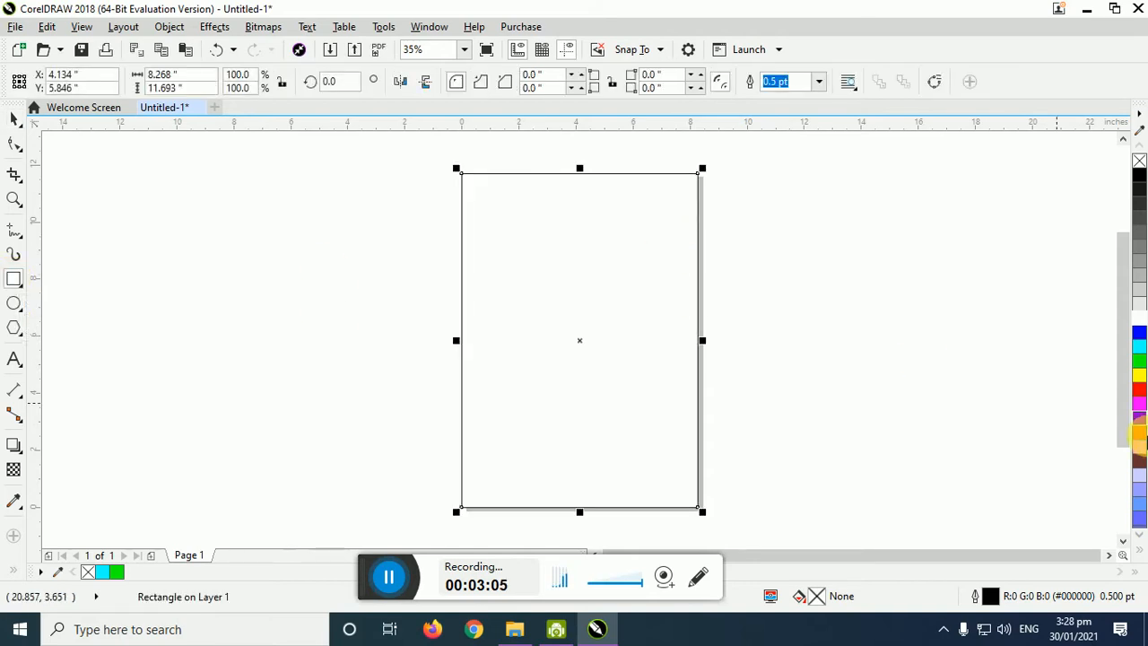
{"action": "left_click", "coordinate": [1139, 389]}
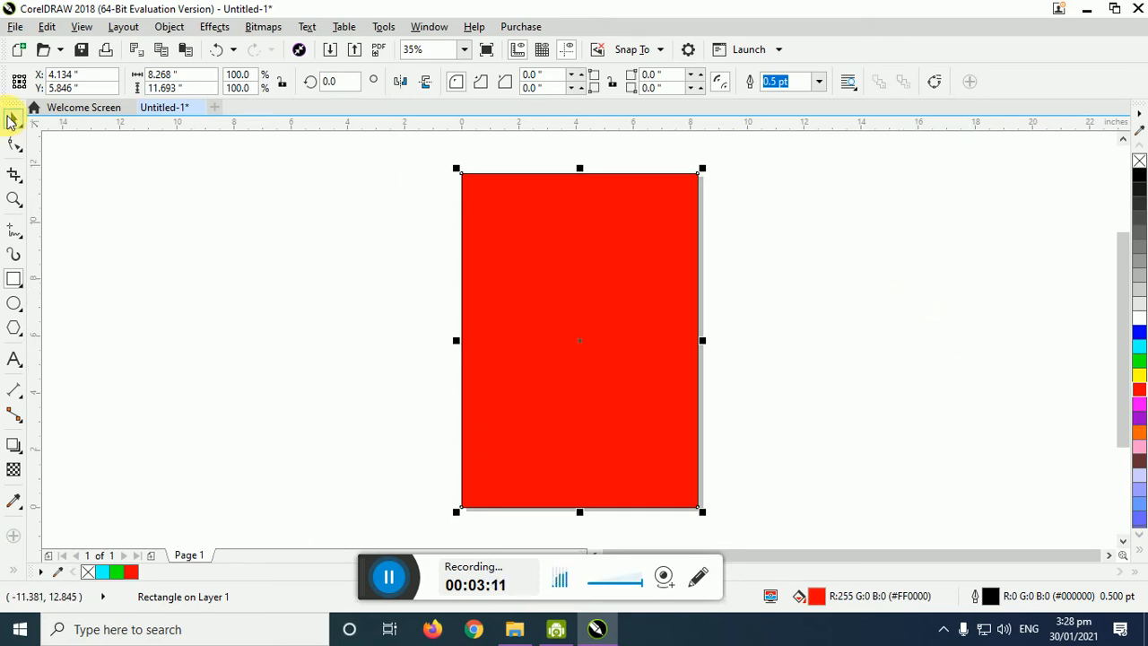
{"action": "left_click", "coordinate": [13, 119]}
{"action": "left_click", "coordinate": [539, 253]}
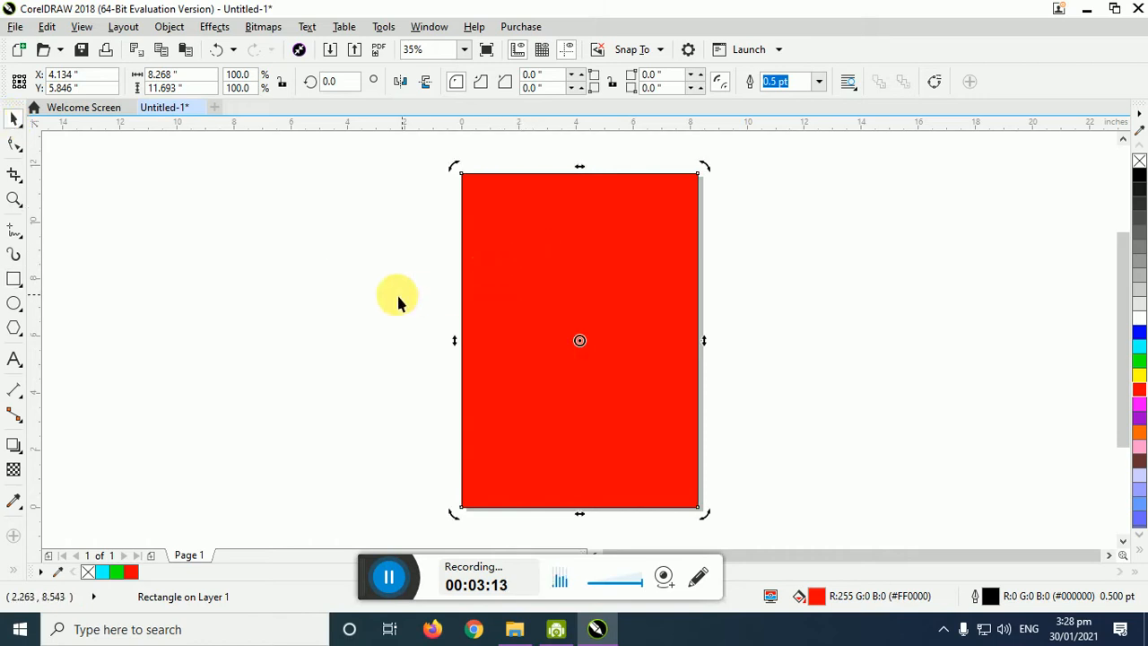
{"action": "left_click", "coordinate": [864, 291]}
{"action": "left_click", "coordinate": [622, 289]}
{"action": "key", "text": "Delete"}
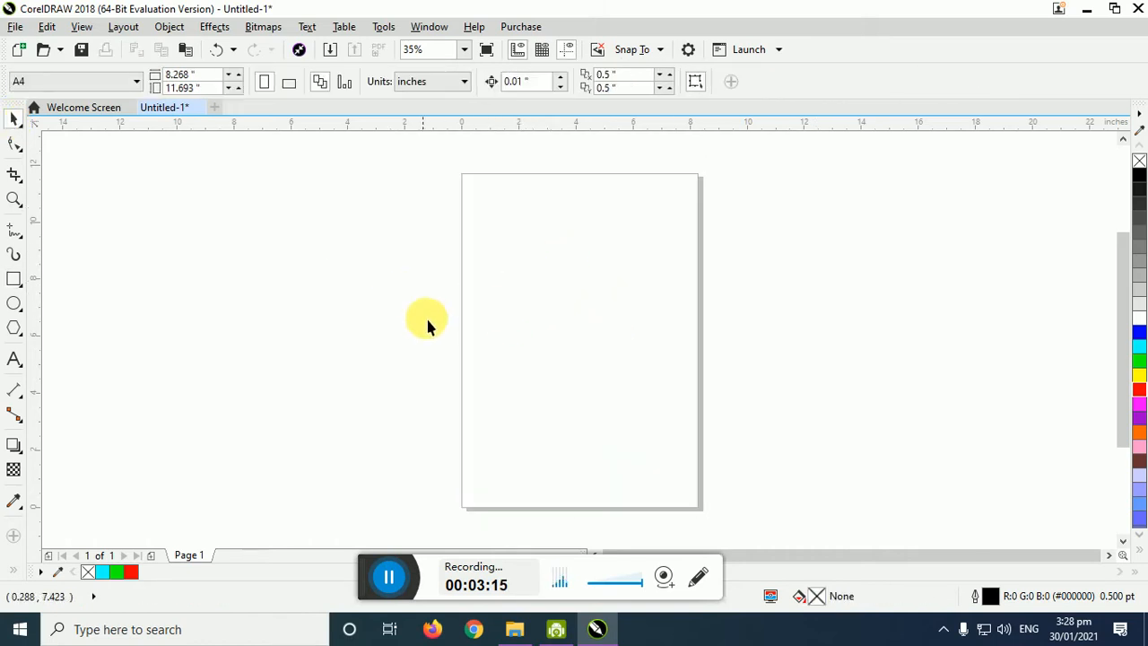
- Draw a rectangle about 5.8 by 2.95 inches and mirror a copy about 2.06 inches wide off its right edge
{"action": "left_click", "coordinate": [13, 279]}
{"action": "left_click_drag", "start_coordinate": [482, 247], "coordinate": [655, 333]}
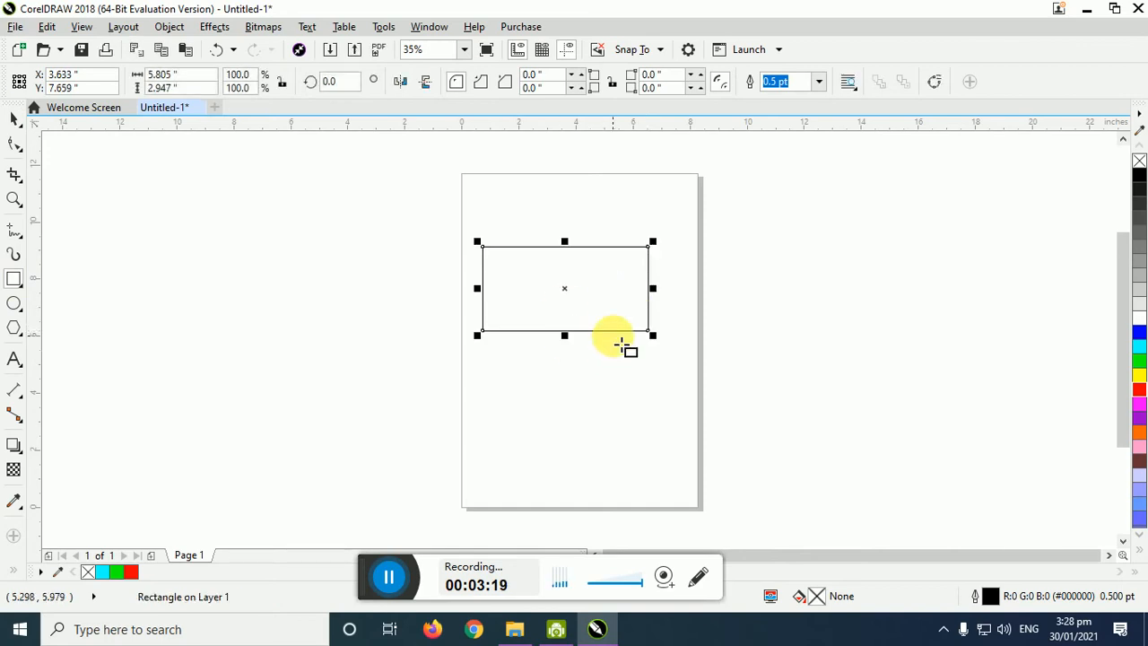
{"action": "left_click_drag", "start_coordinate": [479, 289], "coordinate": [703, 293]}
{"action": "right_click", "coordinate": [703, 293]}
{"action": "left_click", "coordinate": [792, 309]}
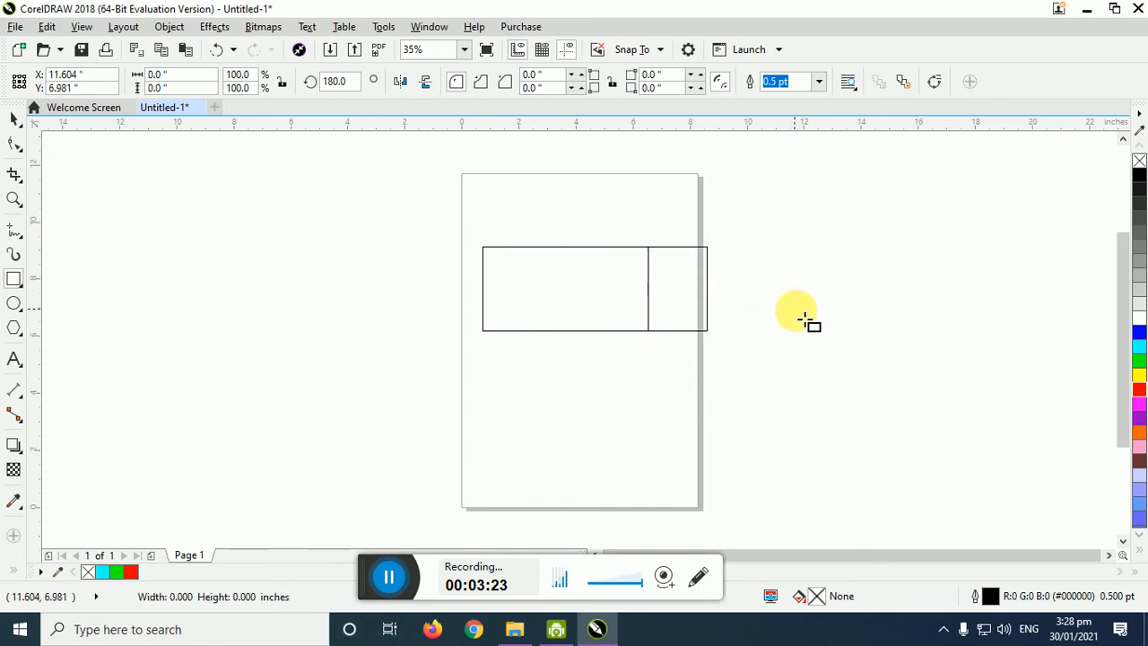
- Mirror a copy of the wide rectangle above its upper edge at 50% height
{"action": "left_click", "coordinate": [564, 311]}
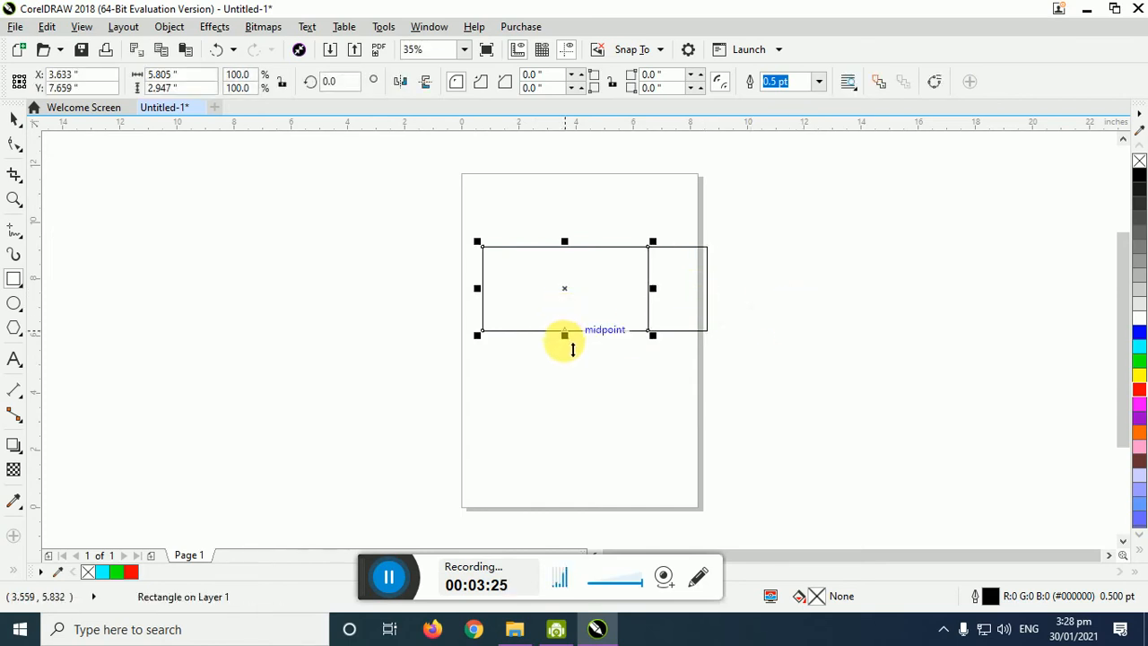
{"action": "left_click_drag", "start_coordinate": [564, 335], "coordinate": [565, 214]}
{"action": "right_click", "coordinate": [565, 214]}
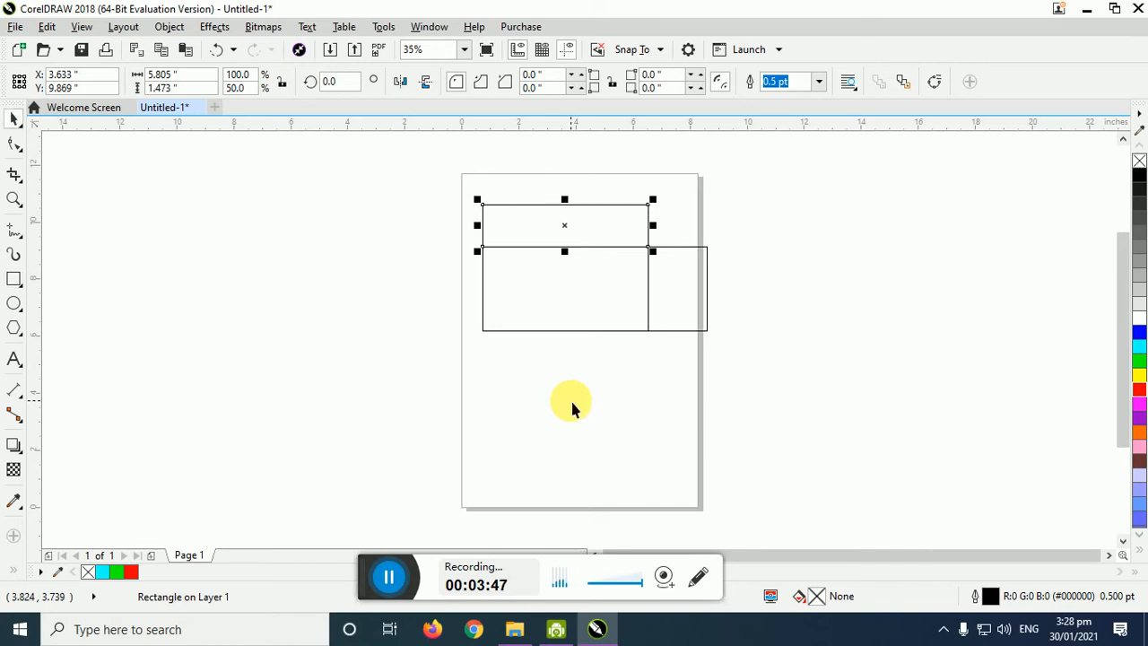
- Toggle between the Rectangle tool and the Pick tool, ending on the Pick tool
{"action": "key", "text": "F6"}
{"action": "key", "text": "space"}
{"action": "key", "text": "space"}
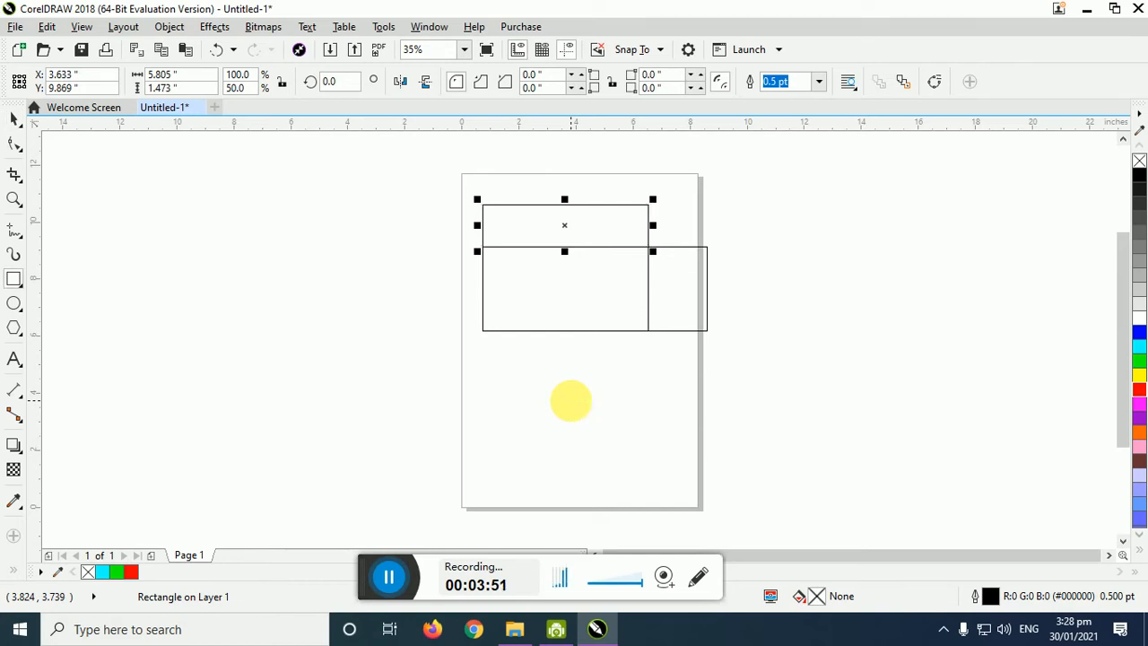
{"action": "key", "text": "space"}
- Skew the upper copy rightward and the side copy upward so the three rectangles form a 3D box
{"action": "left_click", "coordinate": [635, 223]}
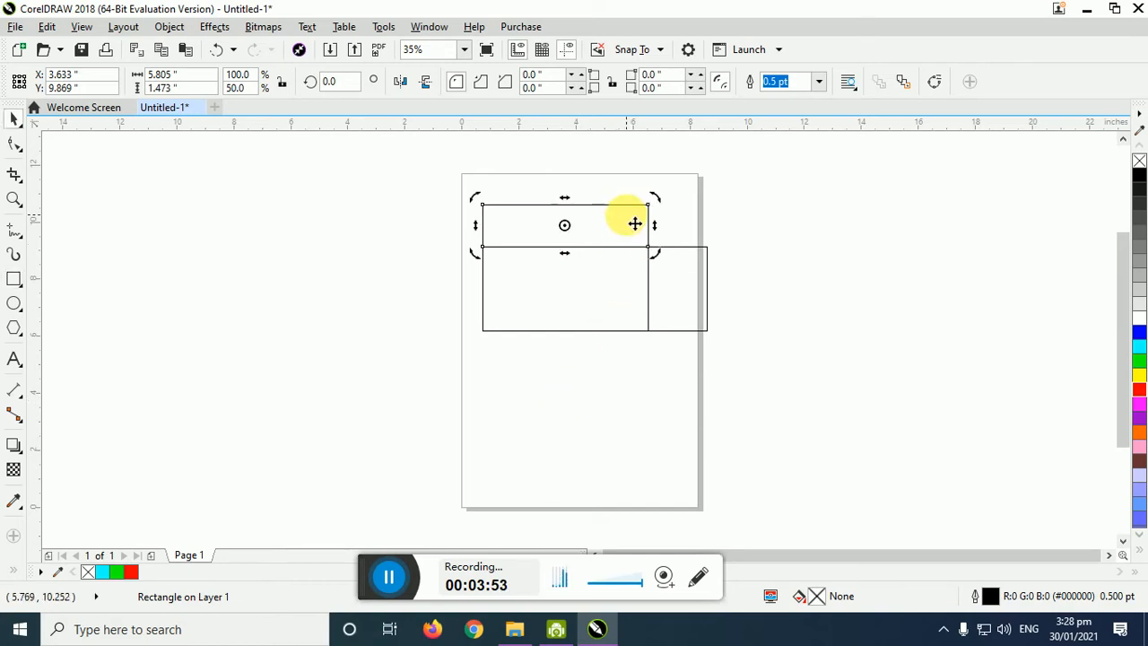
{"action": "left_click_drag", "start_coordinate": [566, 197], "coordinate": [633, 196]}
{"action": "left_click", "coordinate": [706, 318]}
{"action": "left_click", "coordinate": [706, 307]}
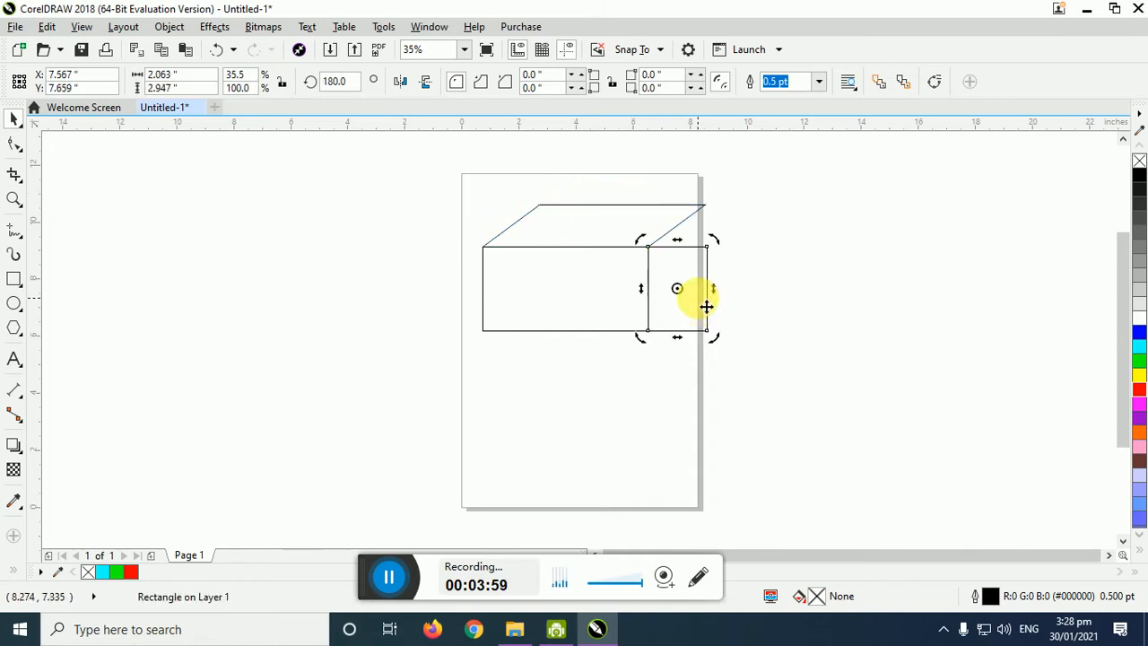
{"action": "left_click_drag", "start_coordinate": [721, 289], "coordinate": [726, 247]}
{"action": "left_click", "coordinate": [781, 256]}
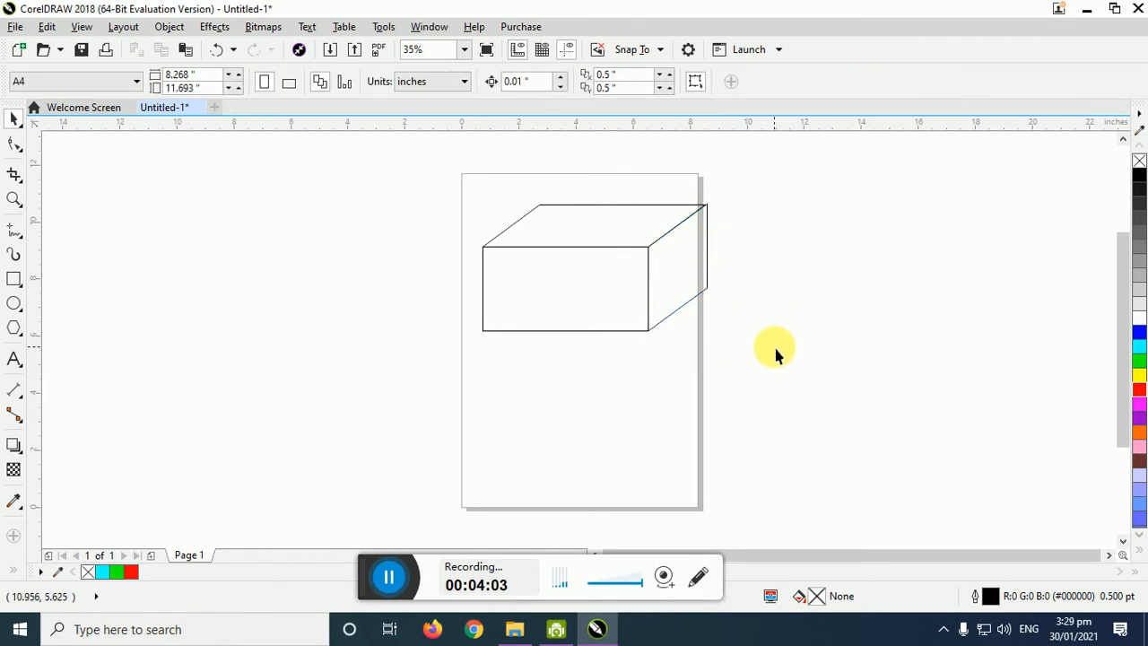
{"action": "left_click_drag", "start_coordinate": [810, 179], "coordinate": [256, 396]}
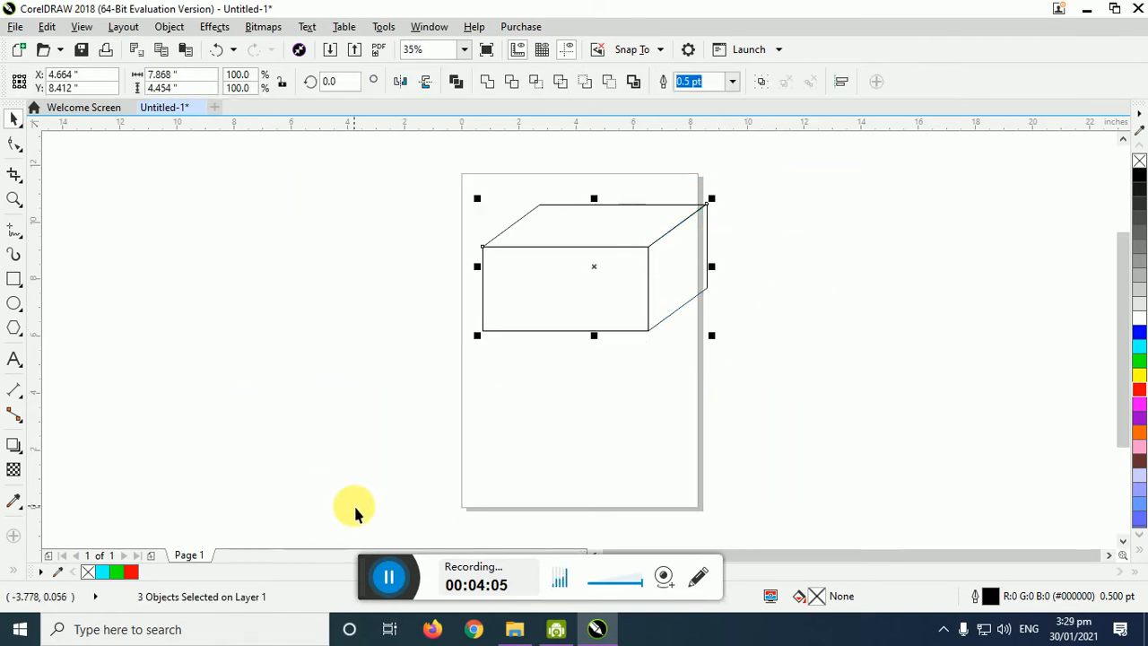
{"action": "key", "text": "ctrl+shift+a"}
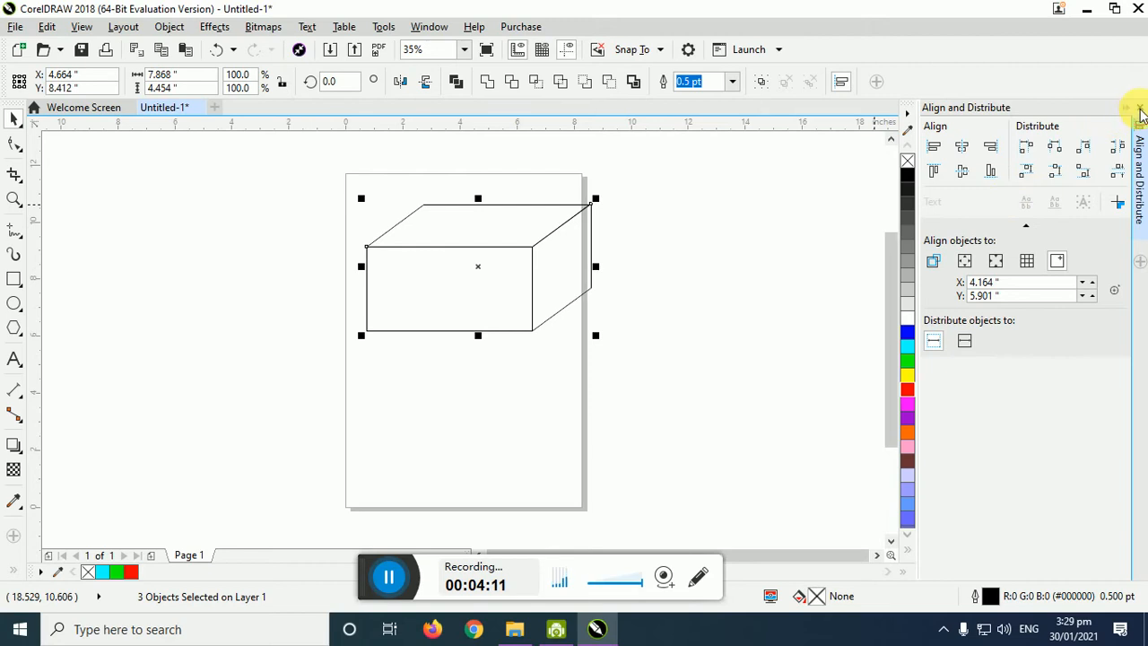
{"action": "left_click", "coordinate": [1140, 109]}
{"action": "left_click", "coordinate": [723, 289]}
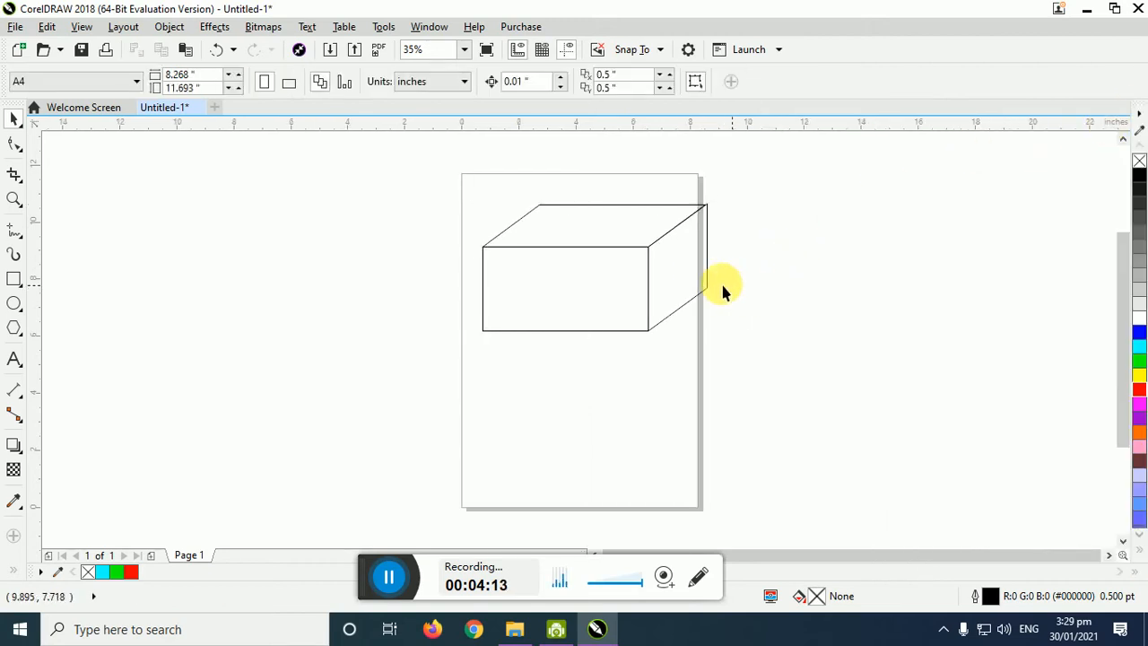
- Select the box's side face and switch repeatedly between the Rectangle tool and the Pick tool
{"action": "left_click", "coordinate": [722, 286]}
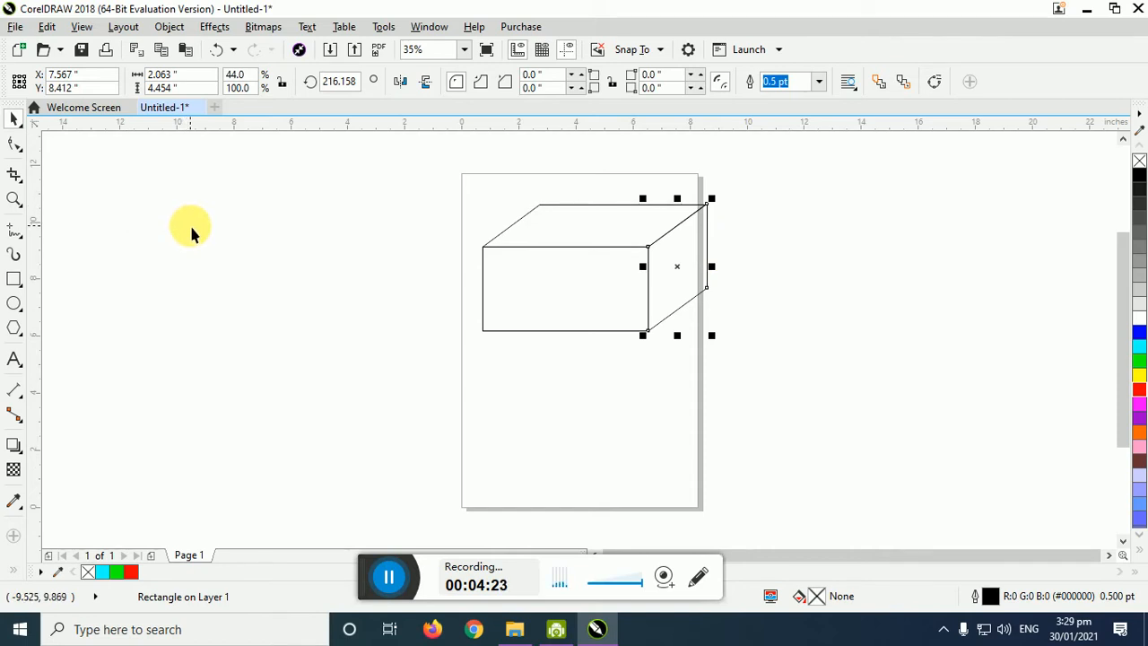
{"action": "key", "text": "F6"}
{"action": "key", "text": "space"}
{"action": "key", "text": "space"}
{"action": "key", "text": "space"}
{"action": "key", "text": "space"}
{"action": "key", "text": "space"}
{"action": "key", "text": "space"}
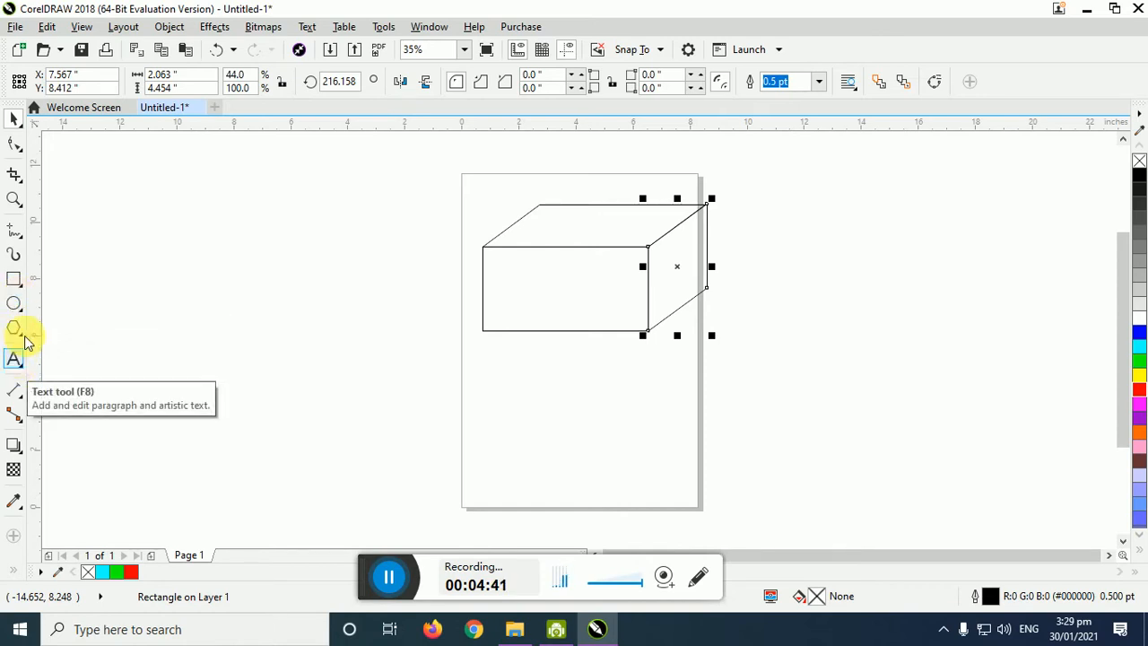
{"action": "key", "text": "F6"}
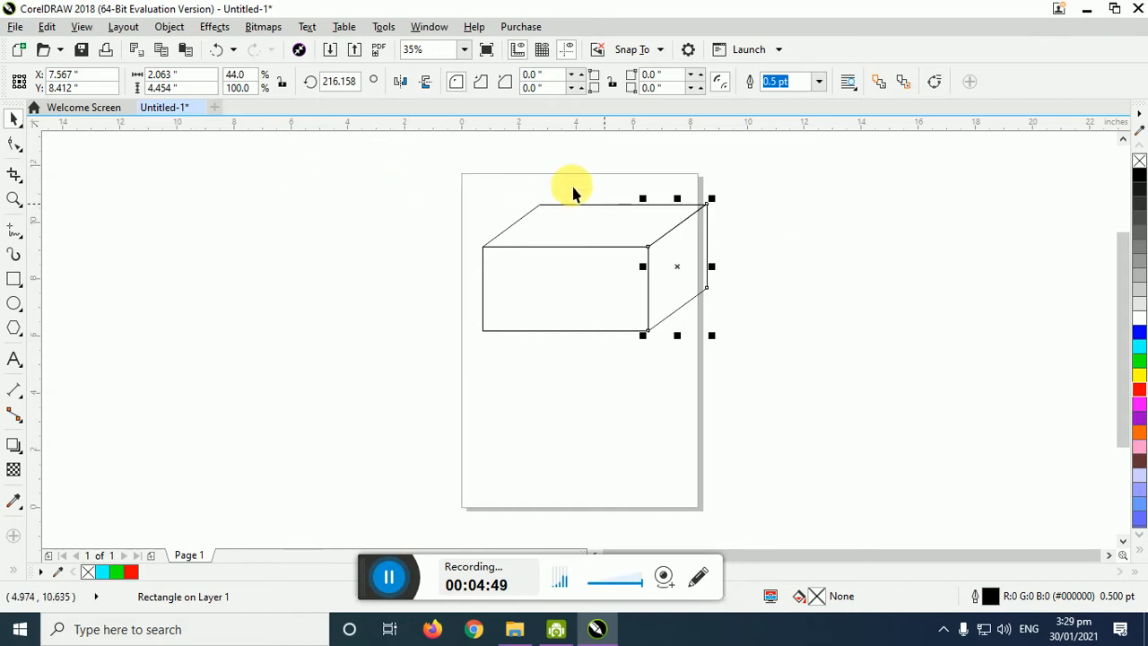
- Delete the box's skewed top and side faces, keeping only the front rectangle
{"action": "left_click_drag", "start_coordinate": [409, 168], "coordinate": [750, 264]}
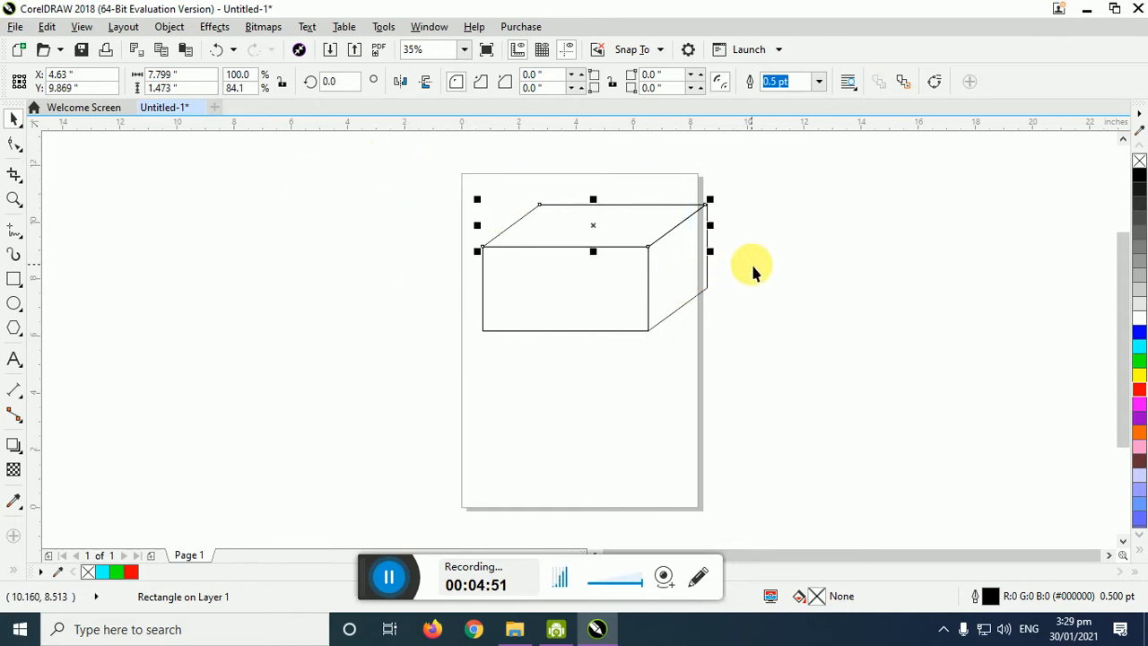
{"action": "key", "text": "Delete"}
{"action": "key", "text": "Tab"}
{"action": "key", "text": "Delete"}
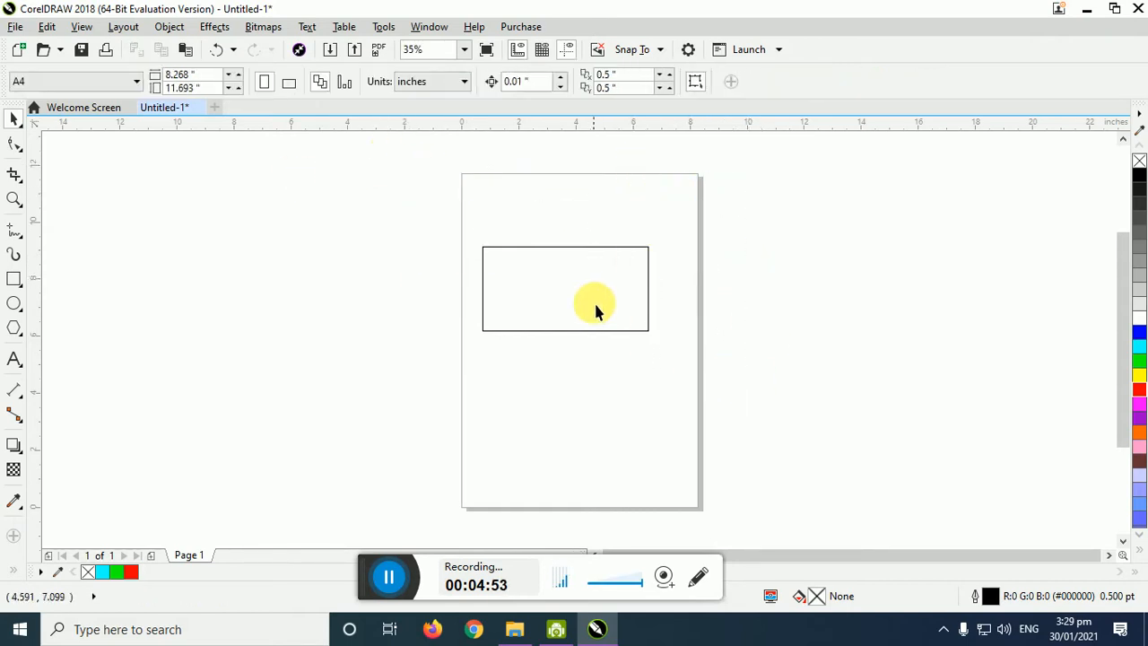
- Narrow the remaining rectangle to about 3.36 inches wide and delete the mirrored copy made beside it
{"action": "left_click", "coordinate": [642, 311]}
{"action": "left_click_drag", "start_coordinate": [649, 288], "coordinate": [674, 292]}
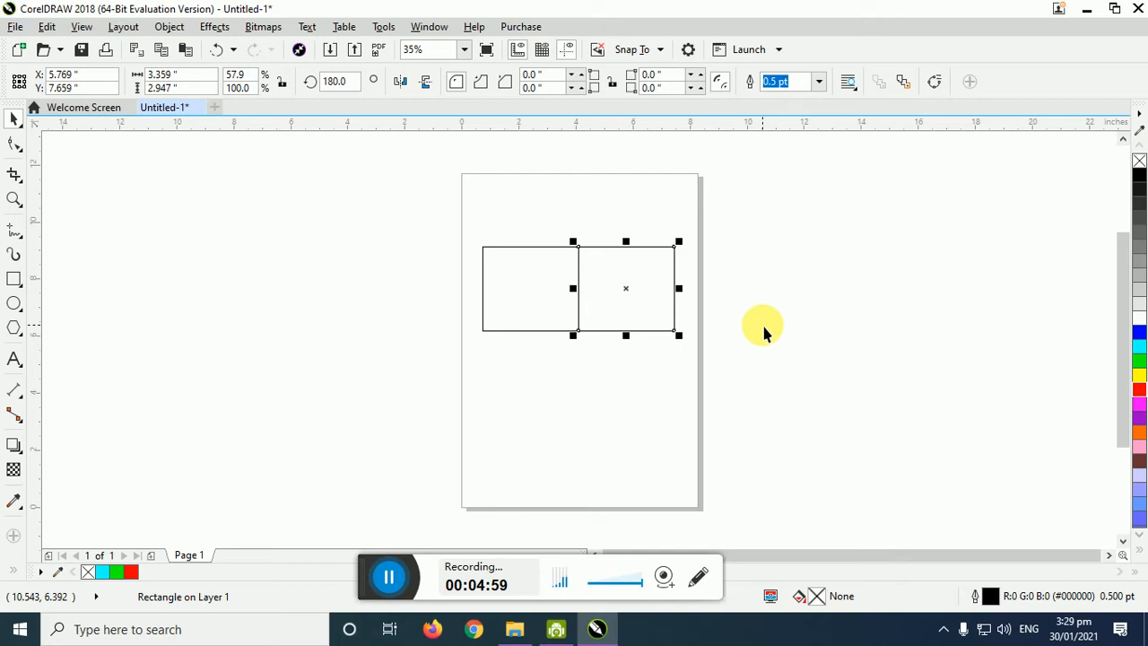
{"action": "key", "text": "Delete"}
- Skew a copy of the rectangle slightly downward along its right edge and fill the copy with yellow
{"action": "left_click", "coordinate": [575, 300]}
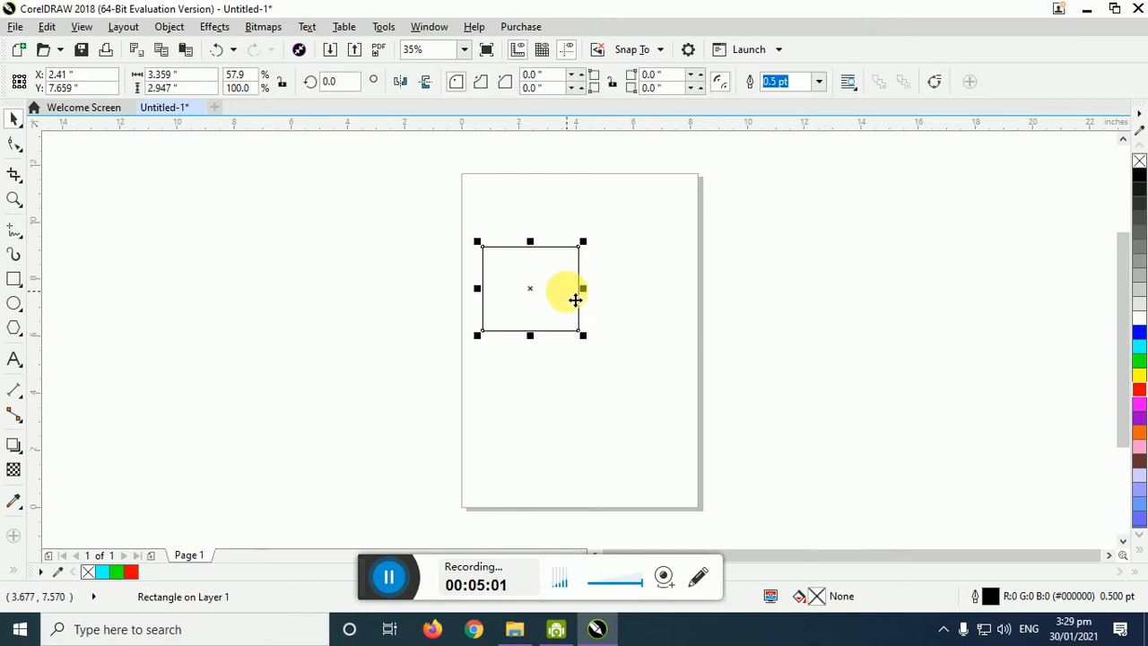
{"action": "left_click", "coordinate": [576, 296]}
{"action": "mouse_move", "coordinate": [582, 288]}
{"action": "left_mouse_down"}
{"action": "mouse_move", "coordinate": [592, 323]}
{"action": "mouse_move", "coordinate": [586, 308]}
{"action": "left_mouse_up"}
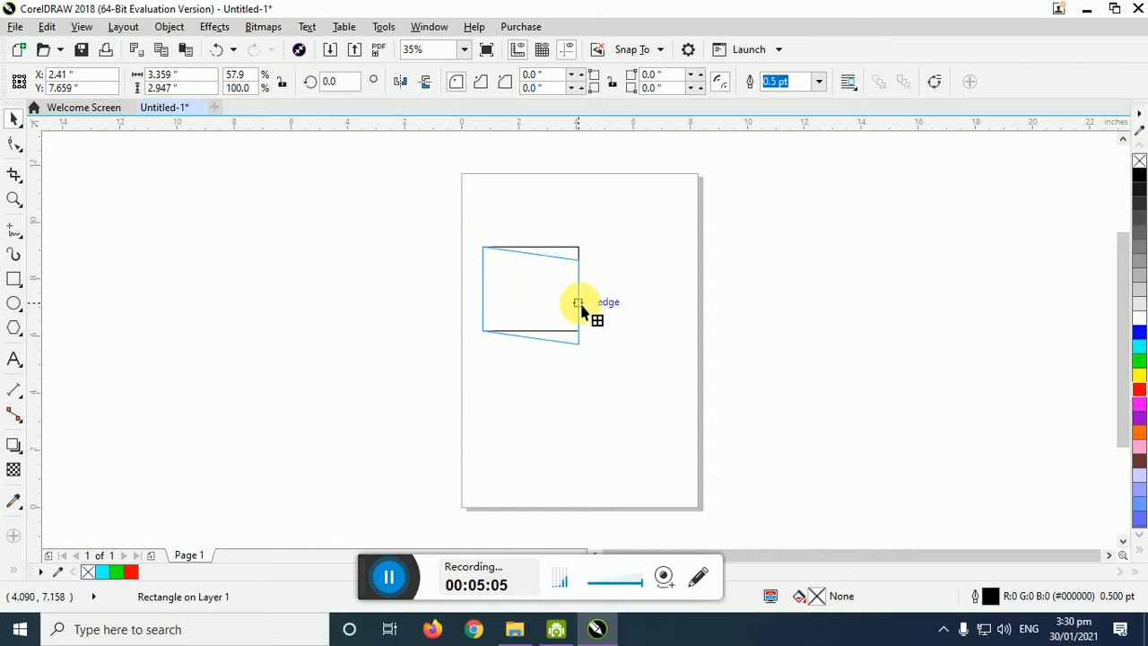
{"action": "left_click", "coordinate": [668, 339]}
{"action": "left_click", "coordinate": [579, 341]}
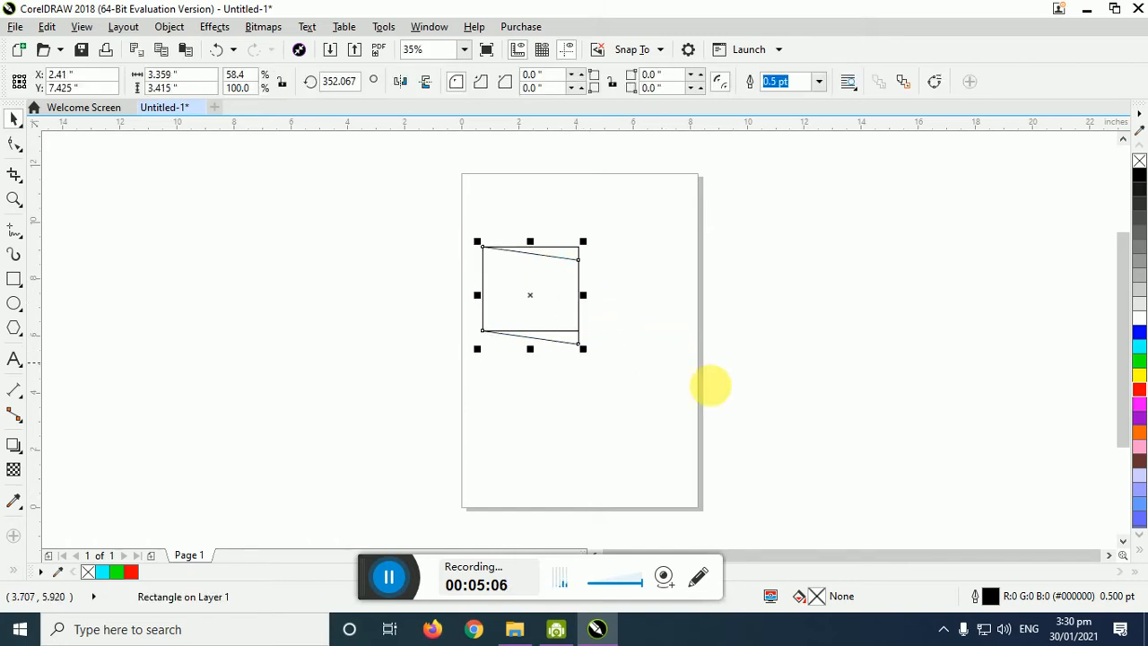
{"action": "left_click", "coordinate": [1138, 376]}
{"action": "left_click", "coordinate": [573, 350]}
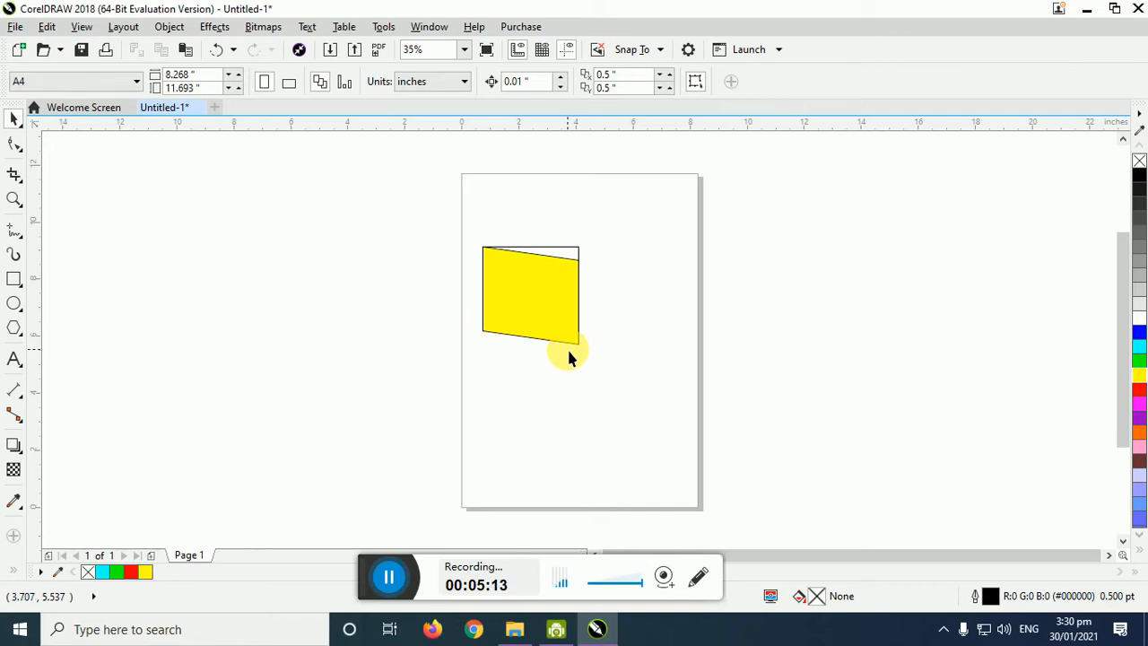
- Place a copy of the unfilled rectangle near the page's lower right edge and show its skew handles
{"action": "left_click_drag", "start_coordinate": [454, 200], "coordinate": [453, 196]}
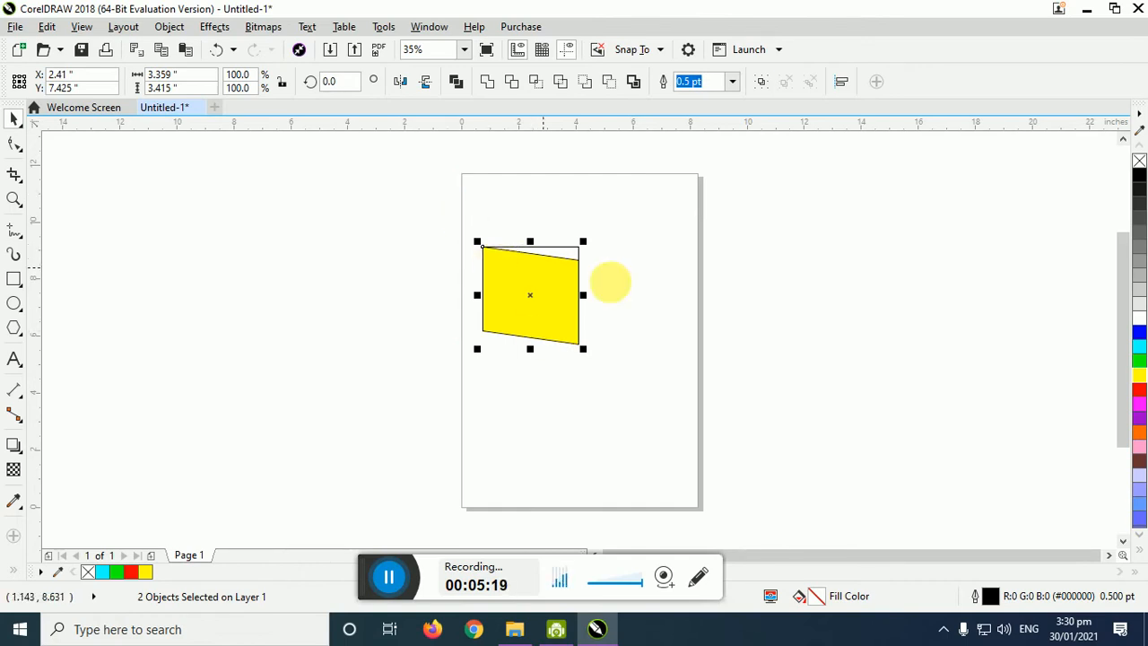
{"action": "left_click", "coordinate": [589, 369]}
{"action": "left_click_drag", "start_coordinate": [579, 256], "coordinate": [715, 369]}
{"action": "left_click", "coordinate": [697, 399]}
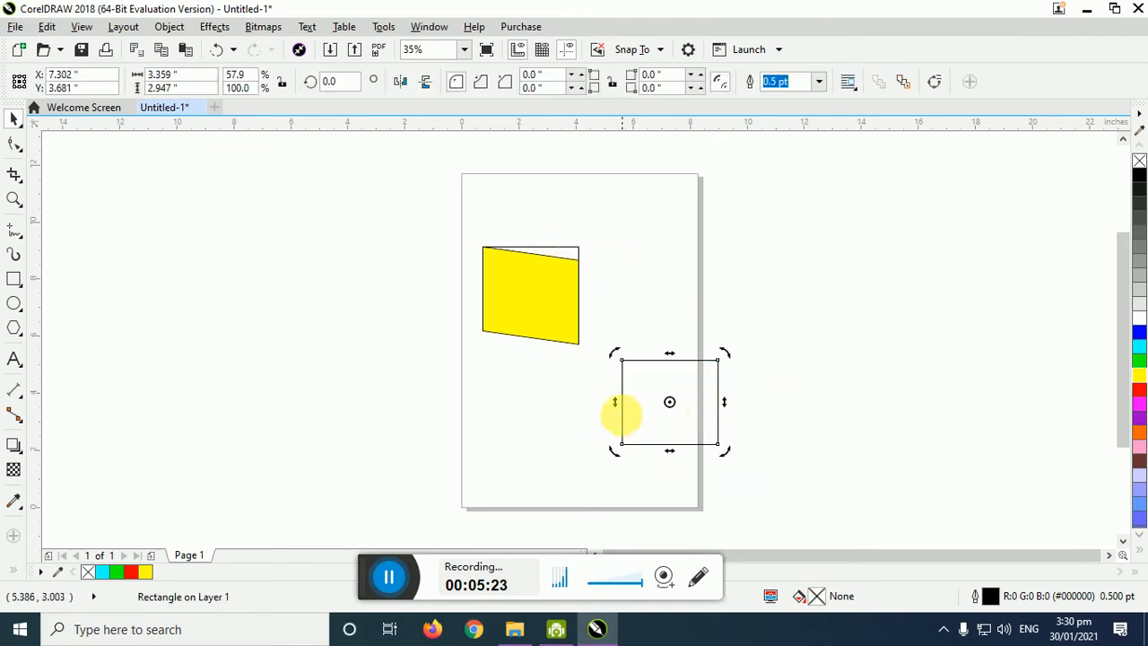
- Skew a copy of the lower rectangle slightly upward along its right edge and select it
{"action": "left_click_drag", "start_coordinate": [725, 402], "coordinate": [728, 388]}
{"action": "left_click", "coordinate": [802, 452]}
{"action": "left_click", "coordinate": [703, 397]}
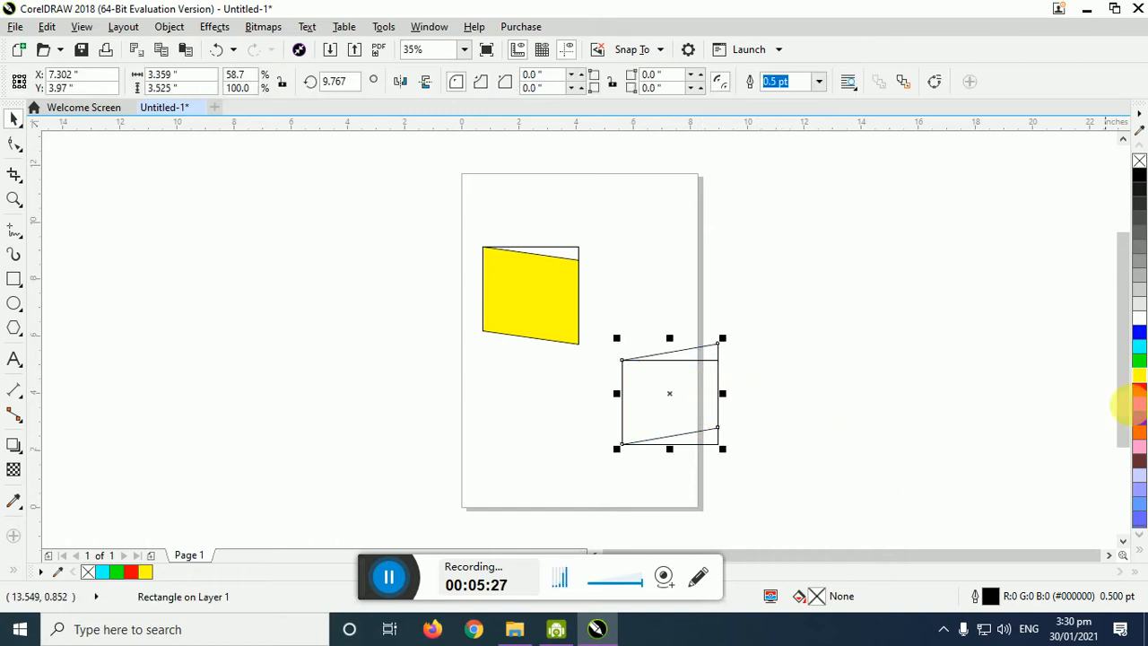
- Fill the lower skewed copy with yellow and delete it together with the unfilled rectangle it overlaps
{"action": "left_click", "coordinate": [1138, 375]}
{"action": "left_click", "coordinate": [852, 484]}
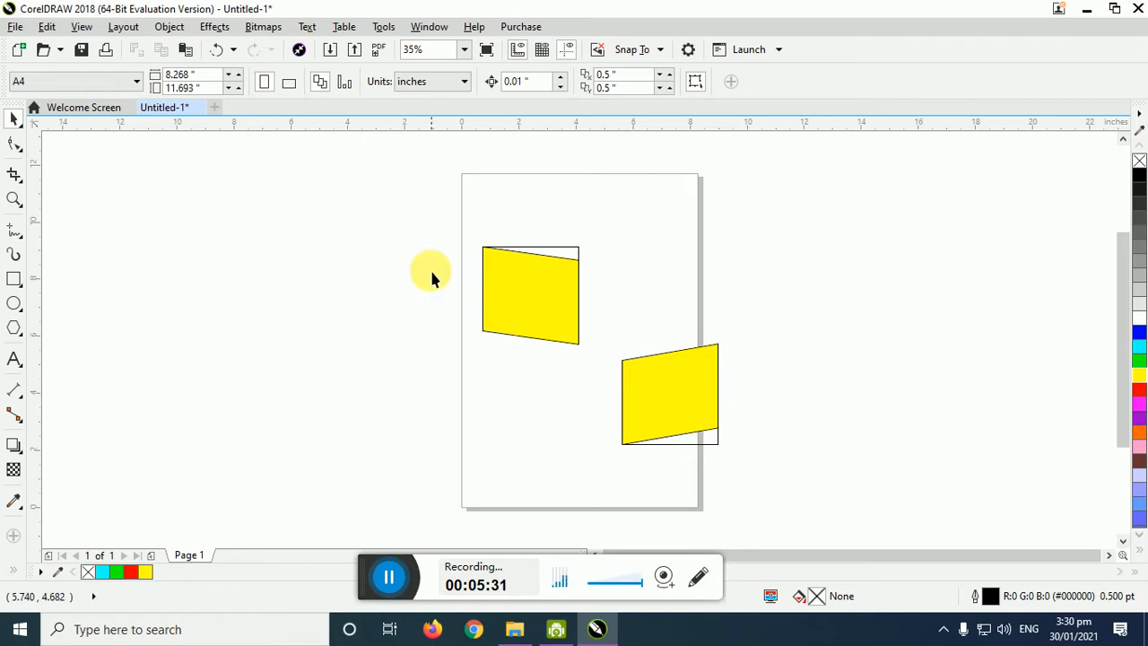
{"action": "left_click_drag", "start_coordinate": [590, 336], "coordinate": [770, 492]}
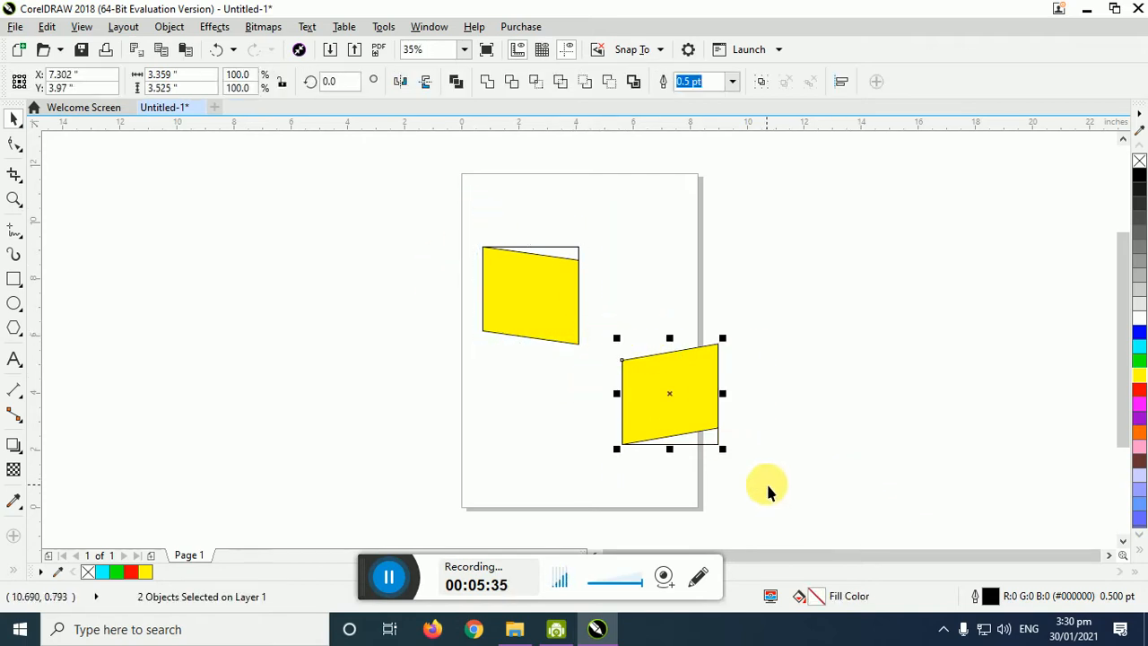
{"action": "key", "text": "Delete"}
- Delete the unfilled rectangle under the remaining yellow shape and mirror a copy of the yellow shape horizontally onto its right side
{"action": "left_click", "coordinate": [564, 257]}
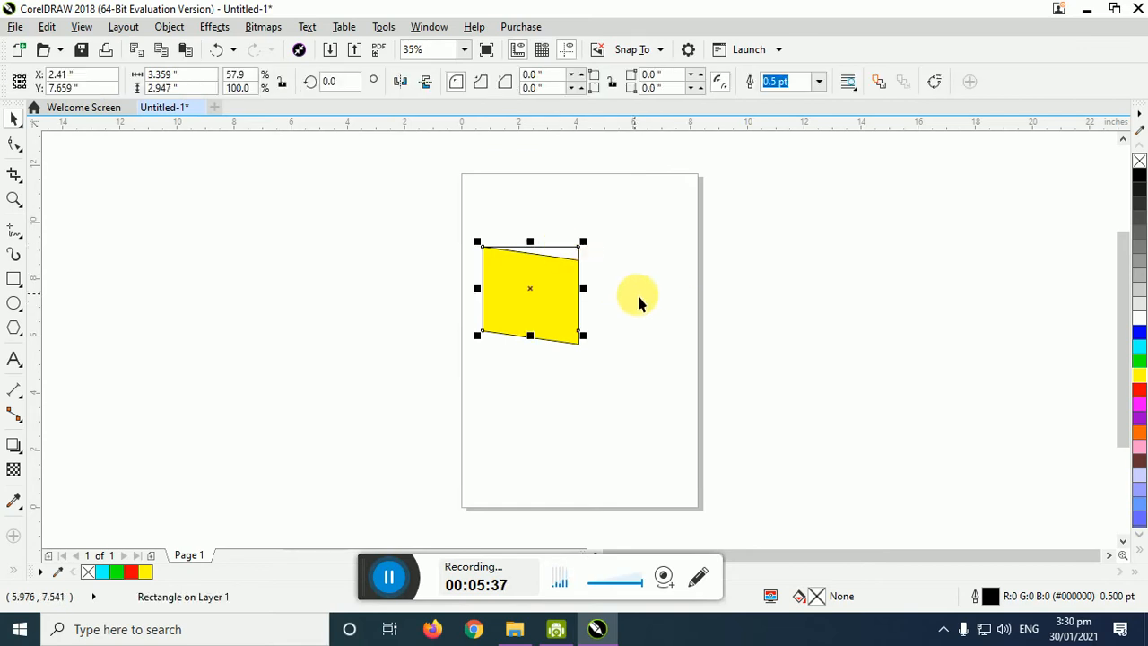
{"action": "left_click", "coordinate": [689, 328]}
{"action": "left_click", "coordinate": [500, 324]}
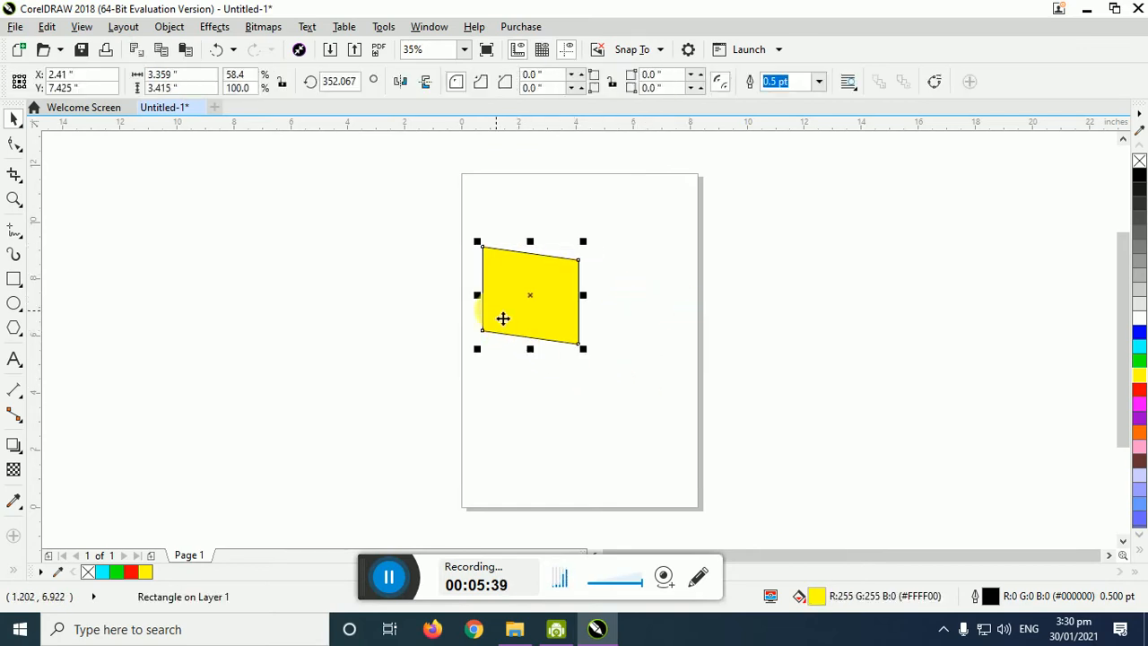
{"action": "left_click_drag", "start_coordinate": [477, 289], "coordinate": [666, 308]}
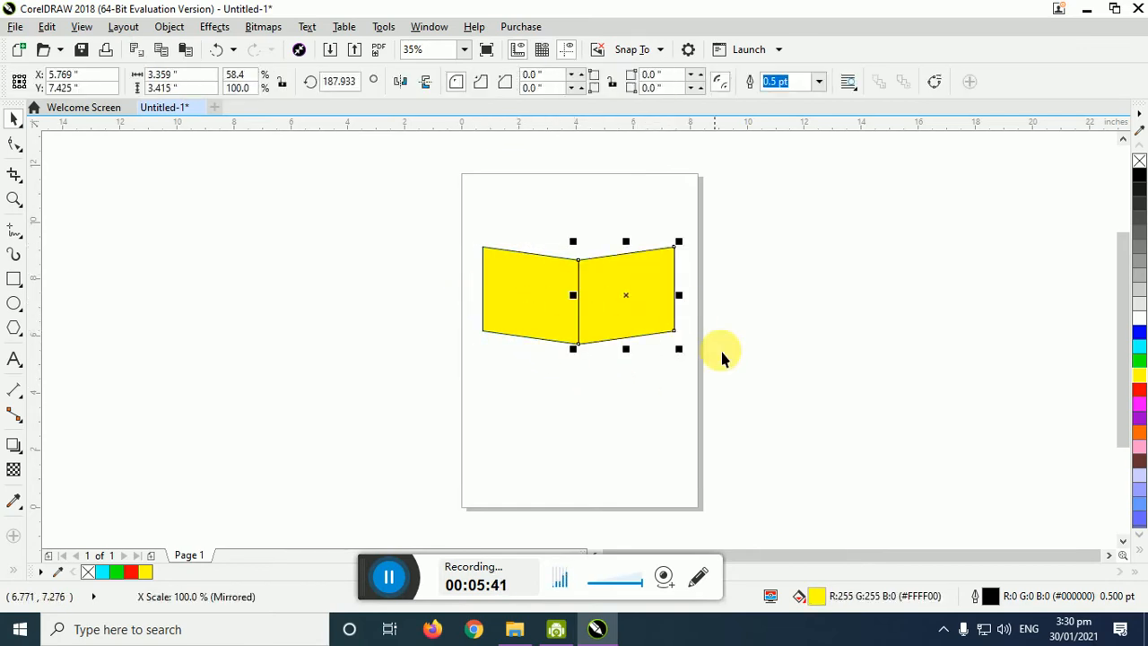
- Select both yellow panels and mirror a copy of the pair downward, overlapping the original pair's lower edge
{"action": "left_click", "coordinate": [408, 213]}
{"action": "left_click_drag", "start_coordinate": [403, 208], "coordinate": [788, 415]}
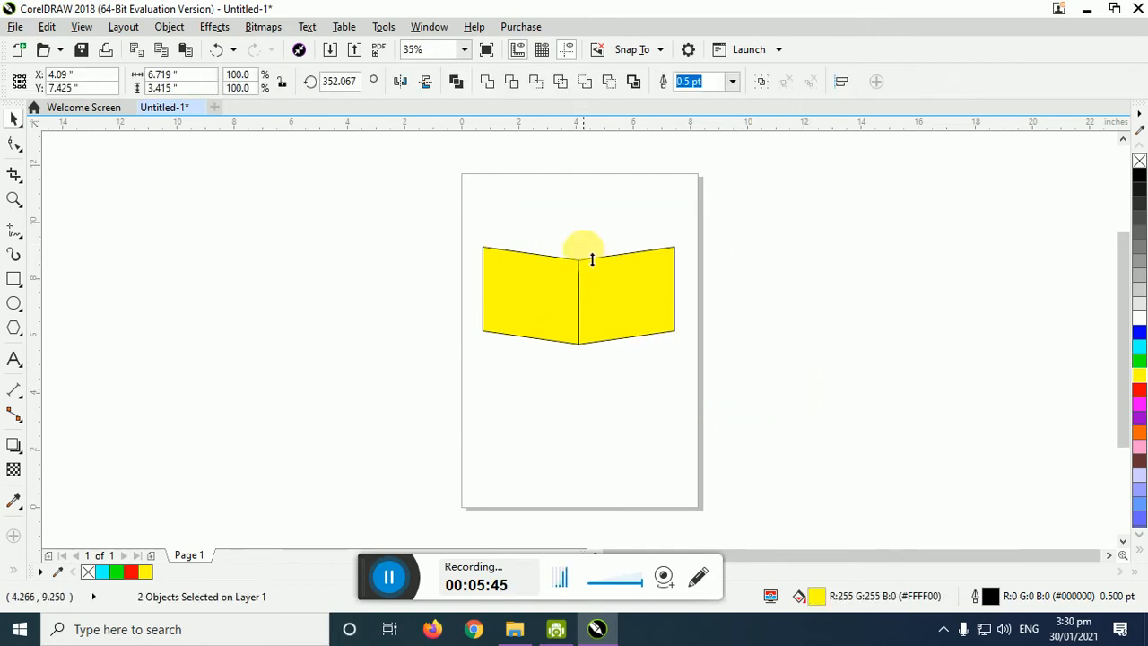
{"action": "left_click_drag", "start_coordinate": [586, 254], "coordinate": [621, 405]}
{"action": "left_click", "coordinate": [650, 296]}
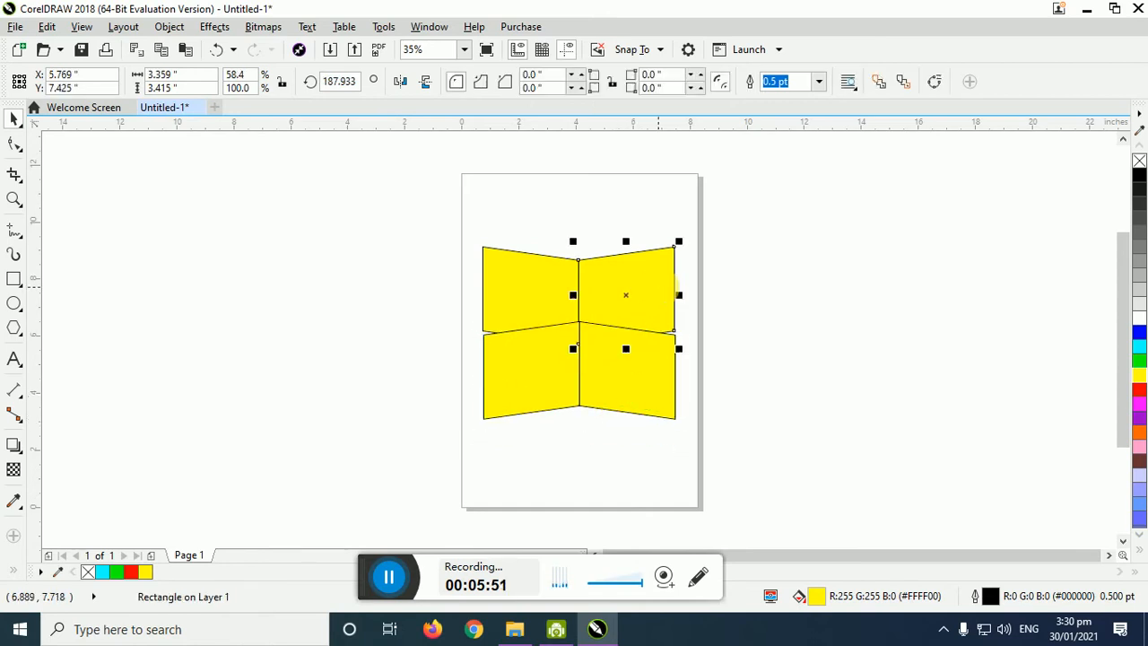
{"action": "left_click", "coordinate": [547, 296], "text": "shift"}
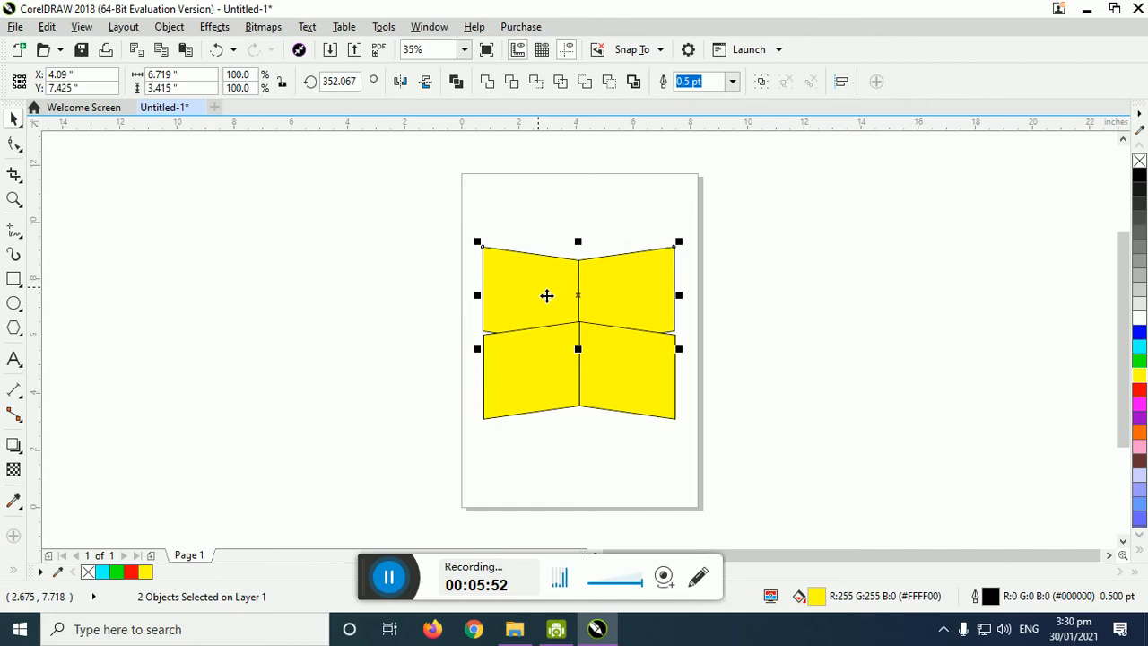
{"action": "left_click", "coordinate": [550, 380]}
{"action": "left_click", "coordinate": [637, 387]}
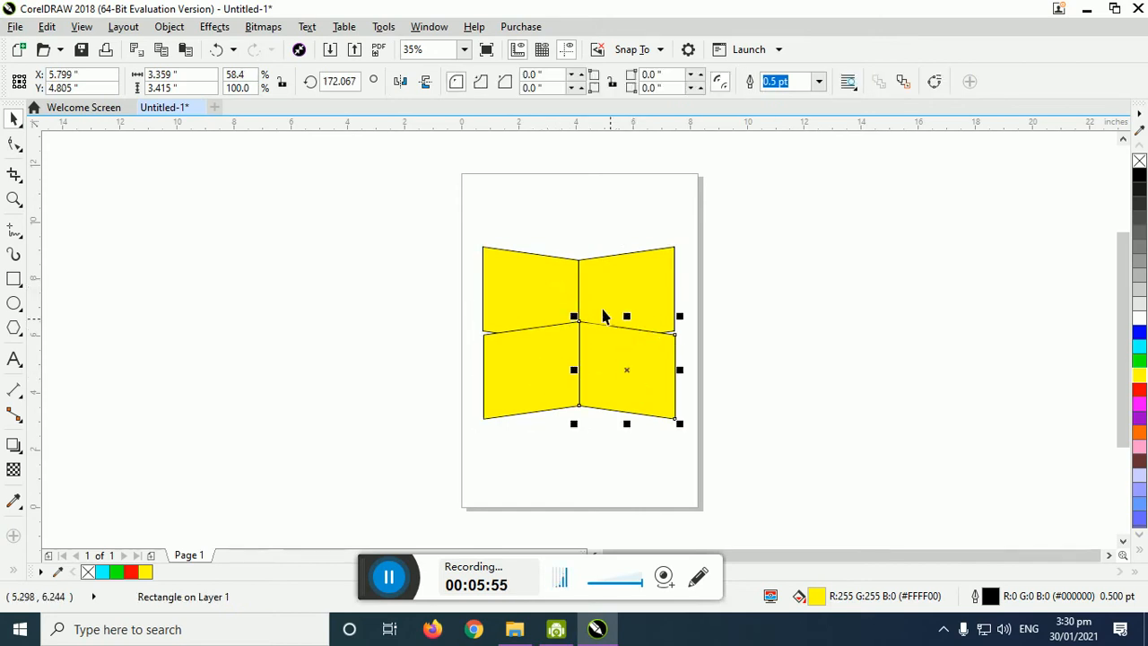
{"action": "left_click", "coordinate": [538, 291]}
{"action": "left_click", "coordinate": [641, 302], "text": "shift"}
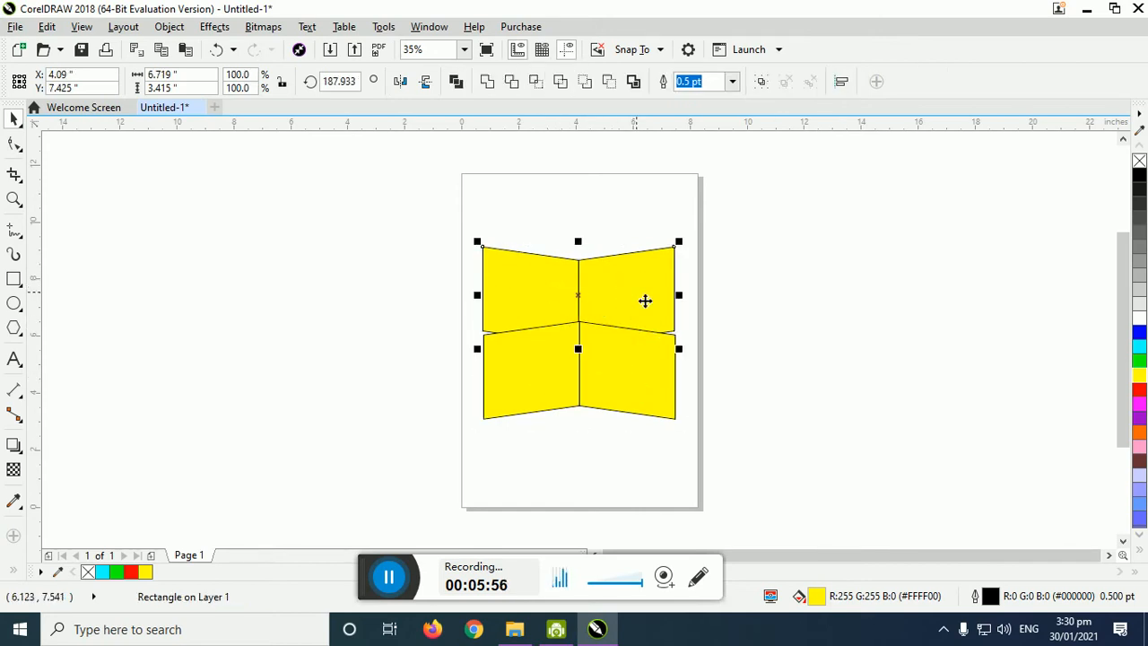
{"action": "left_click", "coordinate": [569, 381], "text": "shift"}
{"action": "left_click", "coordinate": [633, 404], "text": "shift"}
{"action": "left_click", "coordinate": [582, 425]}
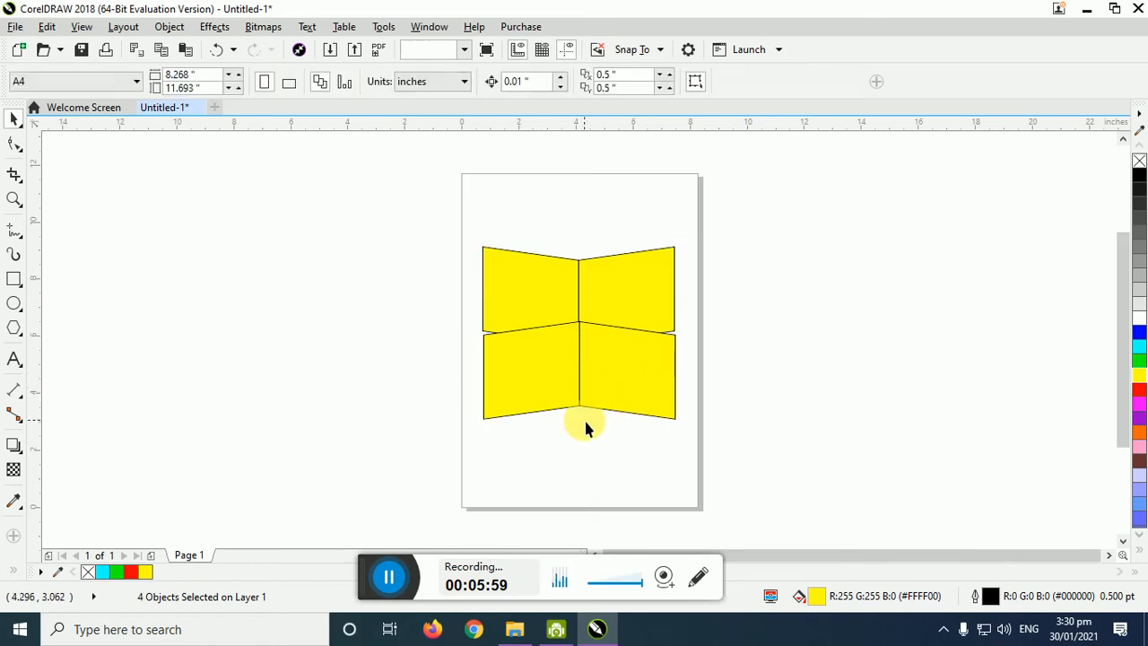
{"action": "left_click", "coordinate": [527, 377]}
- Select all four yellow panels and compress them vertically from below, making the upper pair about 2.87 inches high
{"action": "left_click_drag", "start_coordinate": [464, 218], "coordinate": [828, 526]}
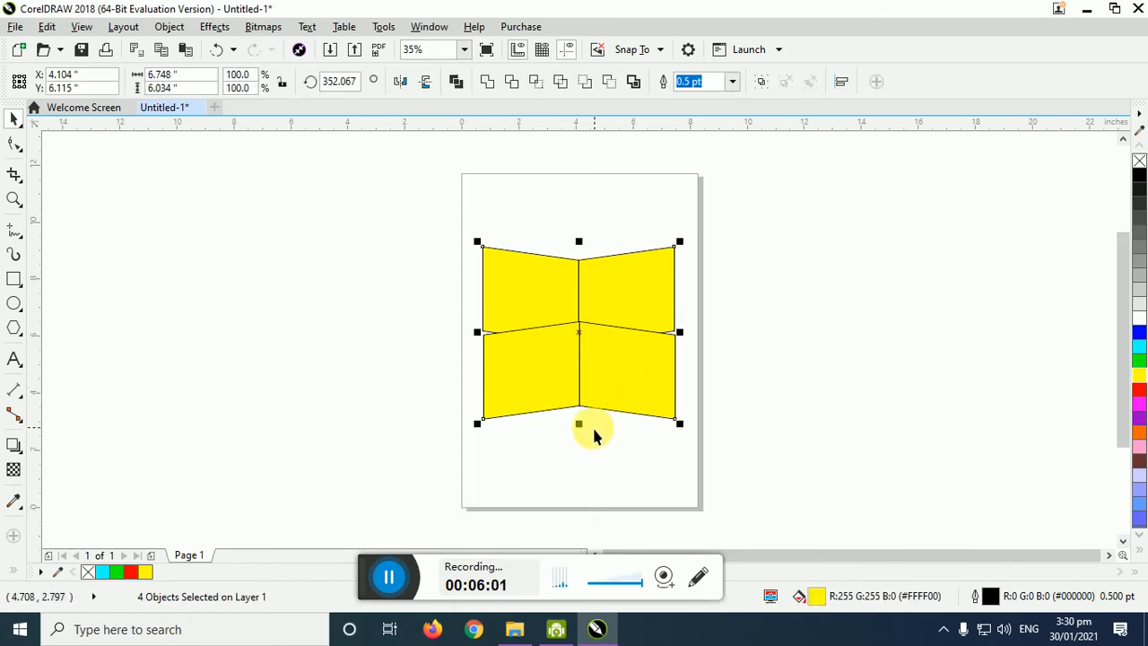
{"action": "mouse_move", "coordinate": [579, 422]}
{"action": "left_mouse_down"}
{"action": "mouse_move", "coordinate": [582, 393]}
{"action": "mouse_move", "coordinate": [587, 403]}
{"action": "left_mouse_up"}
{"action": "left_click", "coordinate": [785, 433]}
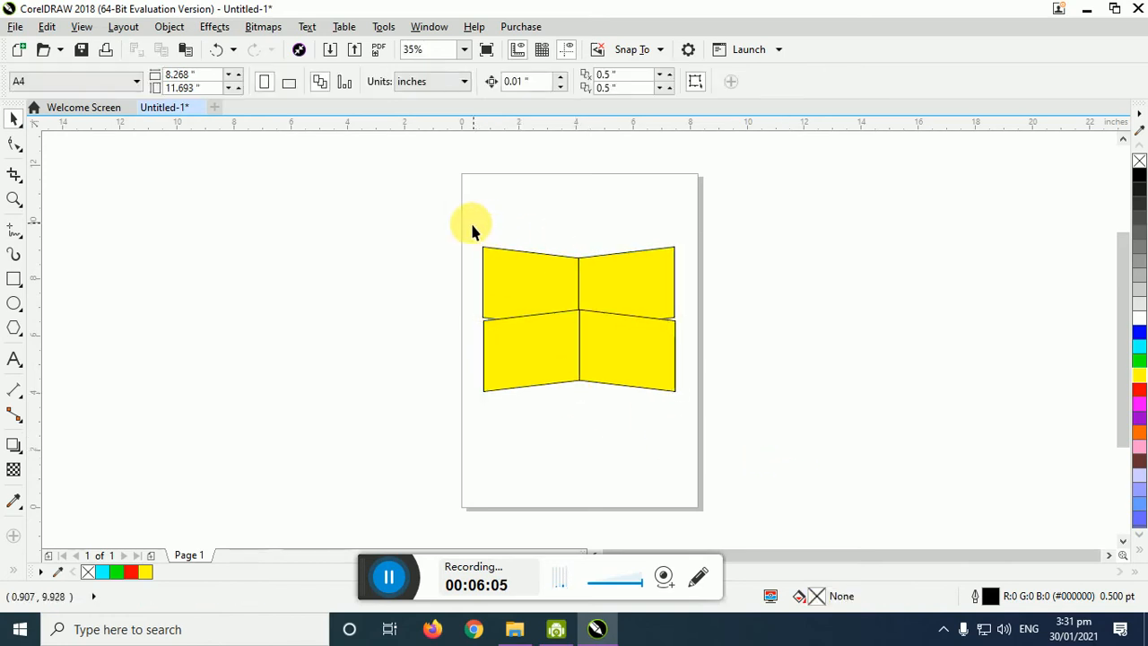
- Try to bring the upper pair of yellow panels to the front of the page
{"action": "left_click_drag", "start_coordinate": [451, 221], "coordinate": [682, 346]}
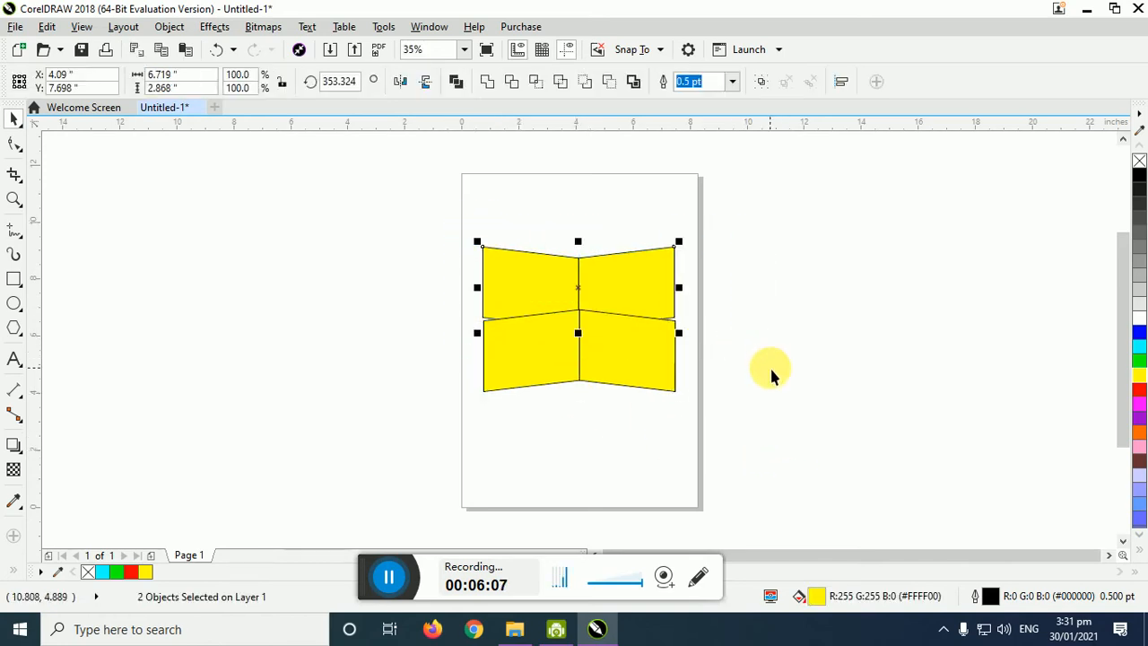
{"action": "right_click", "coordinate": [620, 263]}
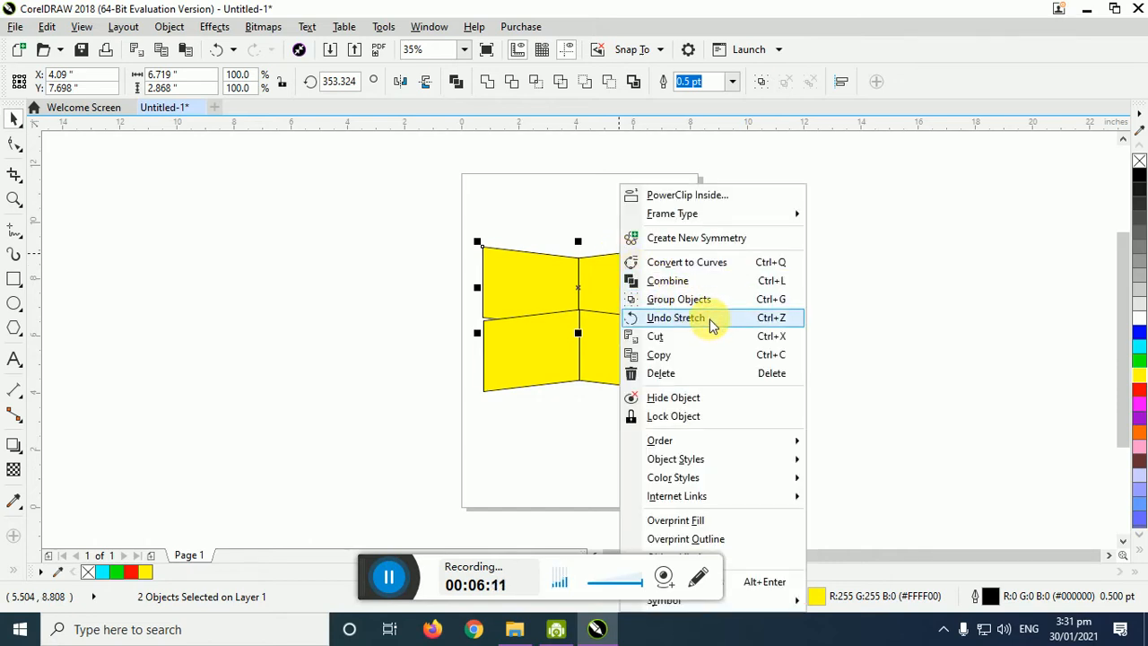
{"action": "mouse_move", "coordinate": [726, 440]}
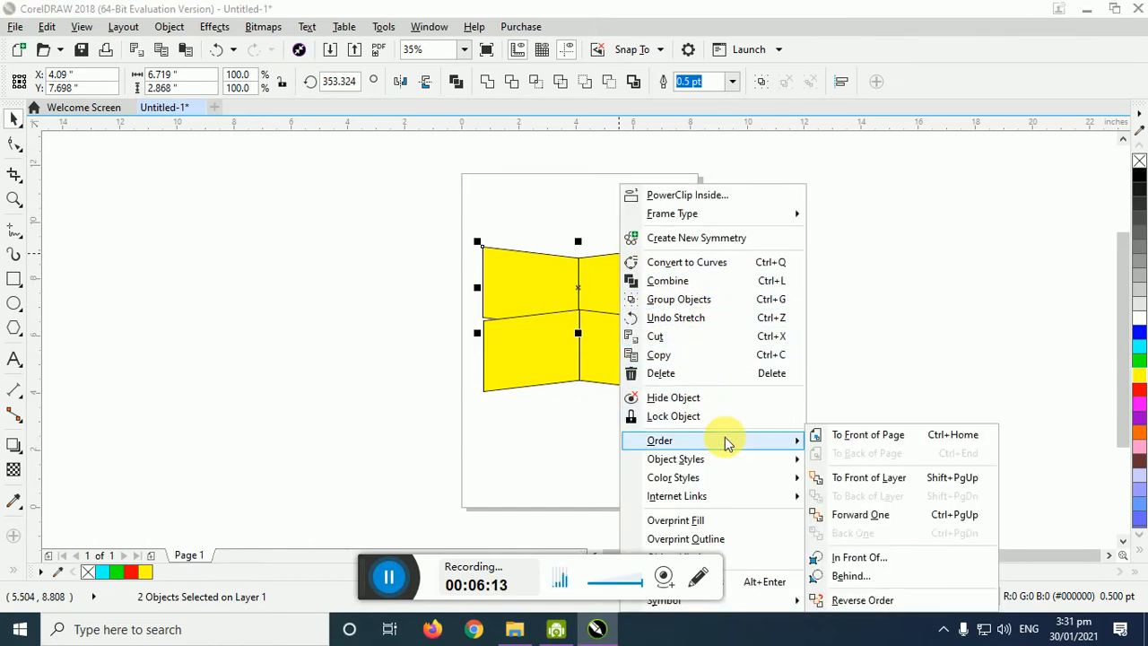
{"action": "left_click", "coordinate": [843, 439]}
{"action": "left_click", "coordinate": [292, 324]}
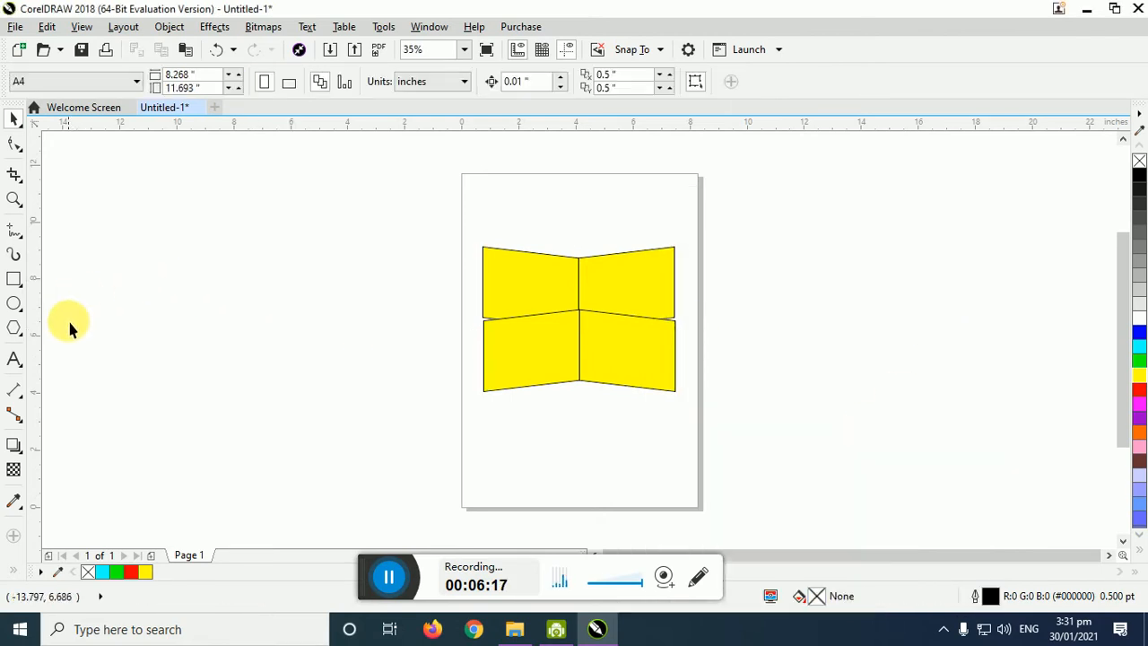
- Draw a rectangle about 3.18 by 2.68 inches beside the page and an overlapping ellipse about 3.21 by 3.18 inches
{"action": "left_click", "coordinate": [14, 279]}
{"action": "left_click_drag", "start_coordinate": [170, 241], "coordinate": [262, 319]}
{"action": "left_click", "coordinate": [14, 303]}
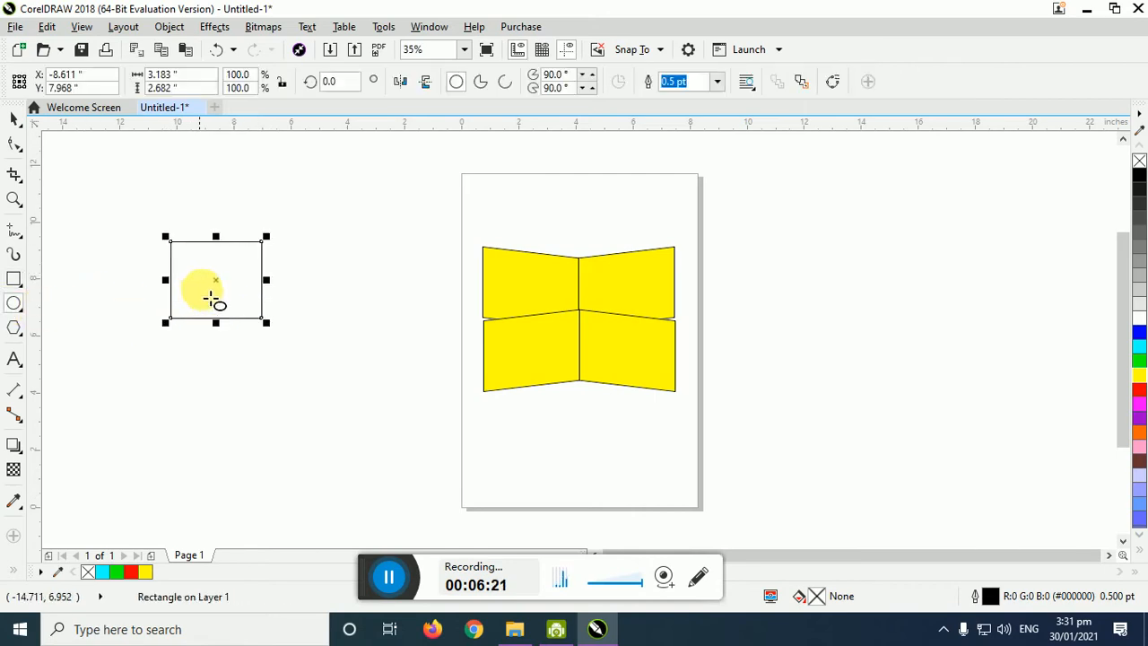
{"action": "left_click_drag", "start_coordinate": [207, 266], "coordinate": [304, 361]}
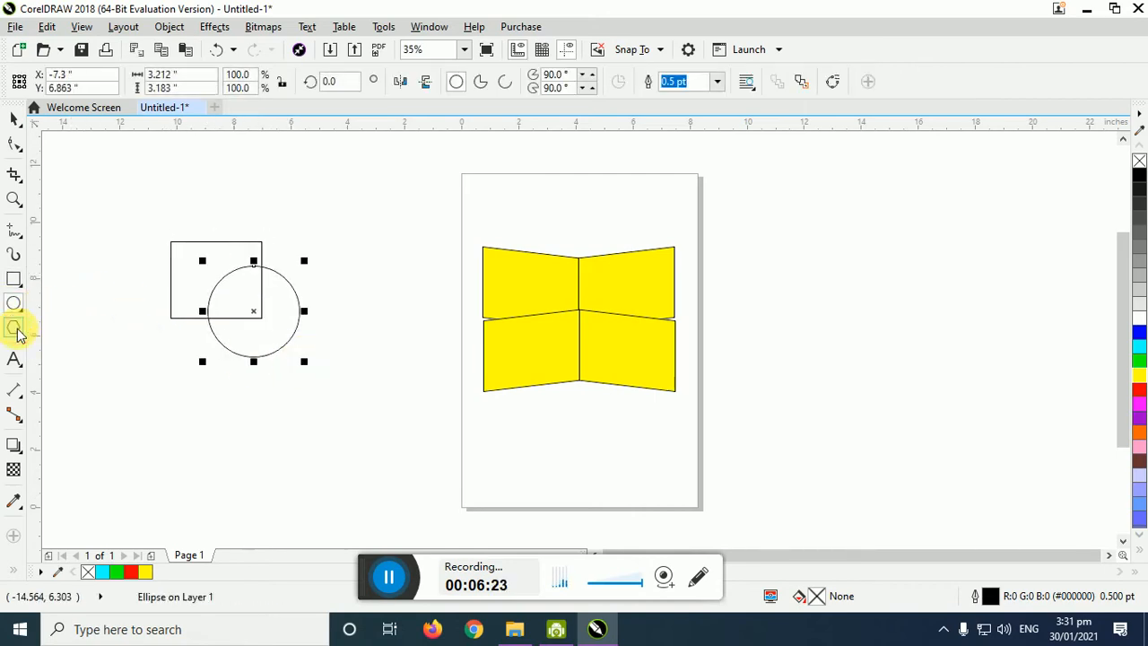
- Draw a six-sided polygon about 3.37 by 3.33 inches overlapping the rectangle and the circle
{"action": "left_click", "coordinate": [18, 330]}
{"action": "left_click", "coordinate": [50, 332]}
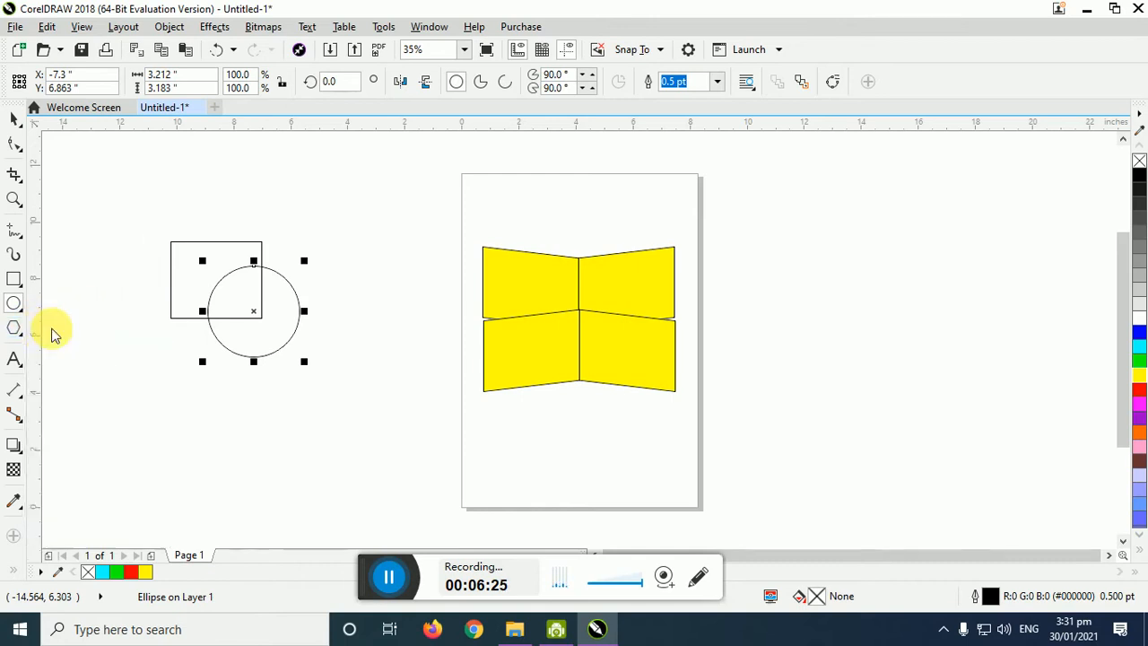
{"action": "left_click_drag", "start_coordinate": [140, 272], "coordinate": [247, 377]}
{"action": "left_click", "coordinate": [14, 118]}
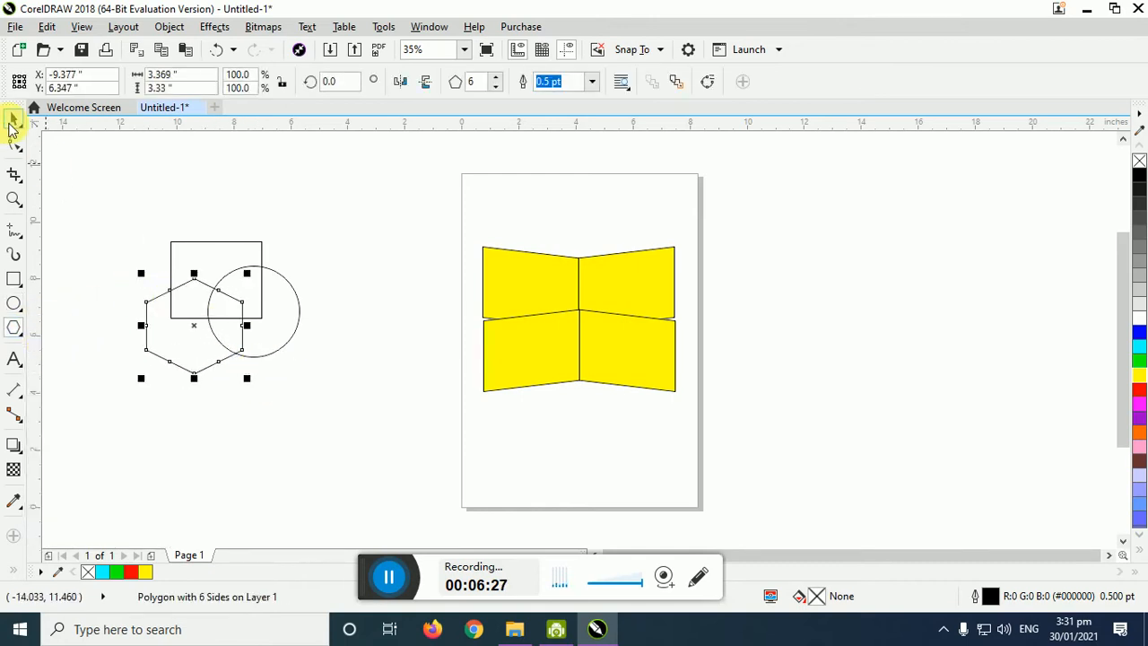
- Fill the new rectangle with red, the circle with yellow and the hexagon with blue
{"action": "left_click", "coordinate": [195, 244]}
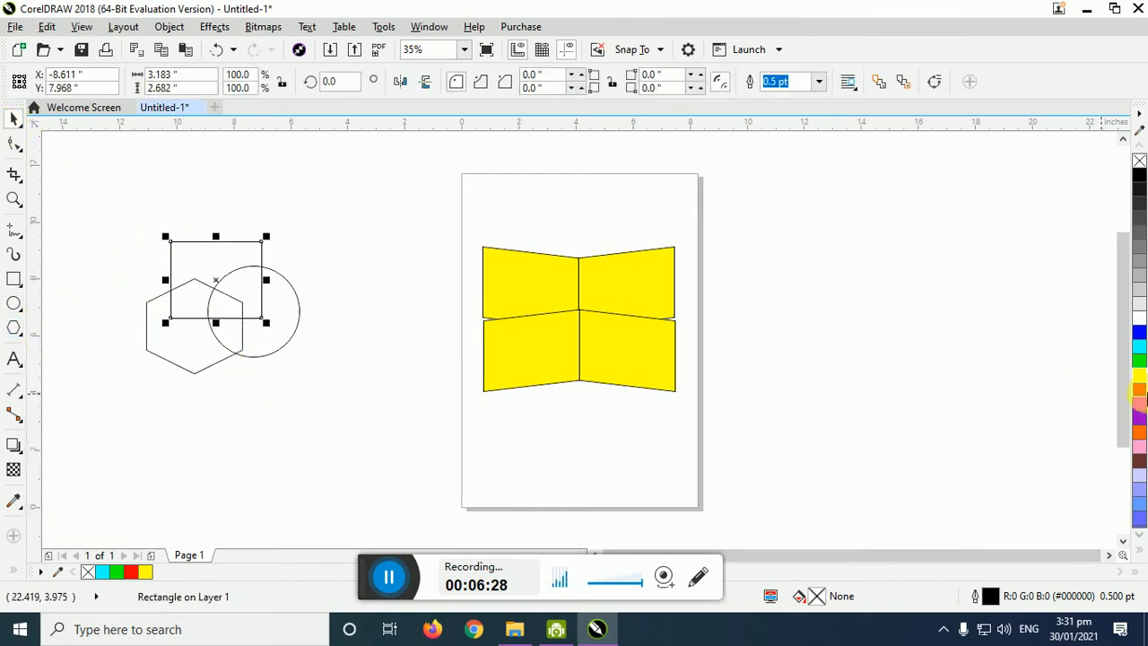
{"action": "left_click", "coordinate": [1137, 388]}
{"action": "left_click", "coordinate": [296, 330]}
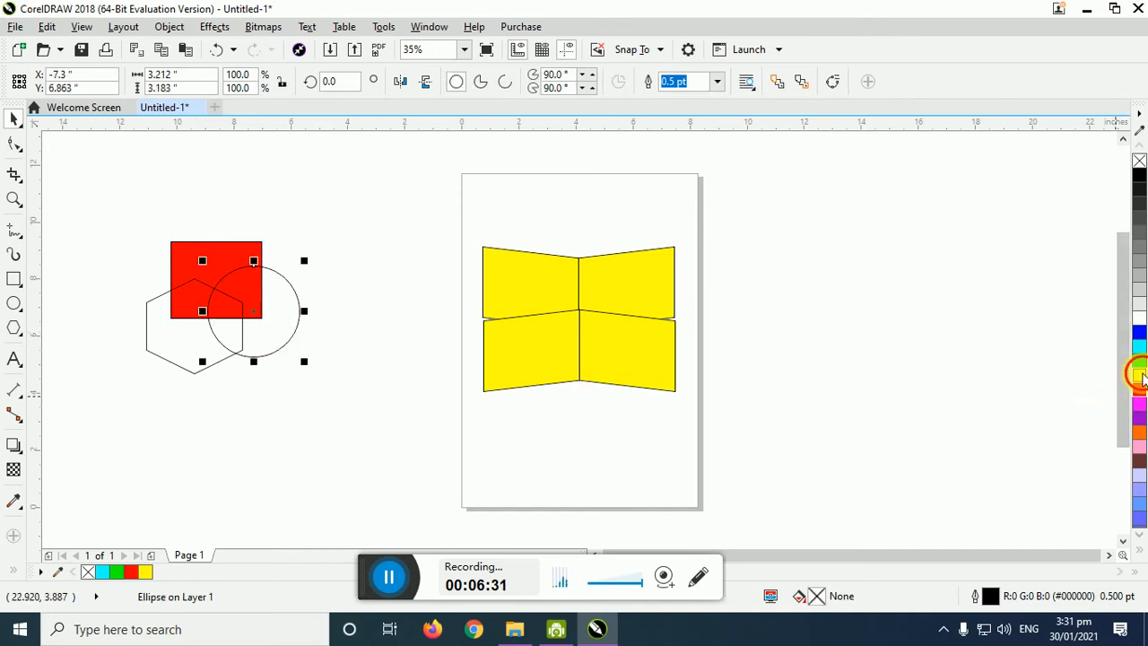
{"action": "left_click", "coordinate": [1137, 374]}
{"action": "left_click", "coordinate": [199, 359]}
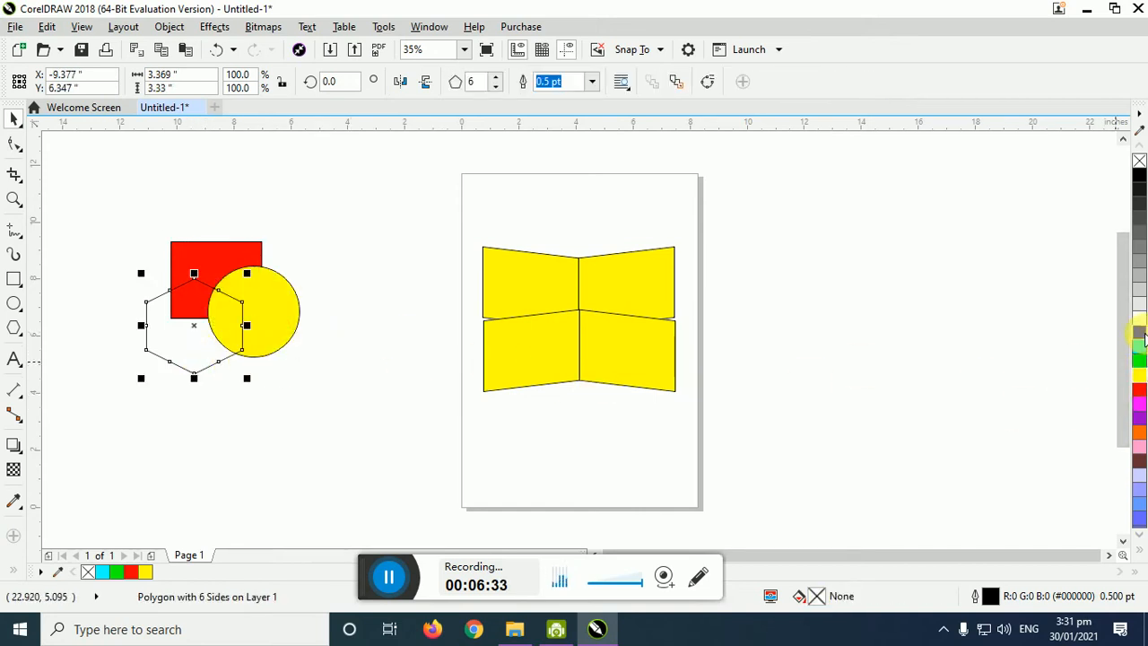
{"action": "left_click", "coordinate": [1138, 334]}
{"action": "left_click", "coordinate": [185, 250]}
{"action": "left_click", "coordinate": [192, 313]}
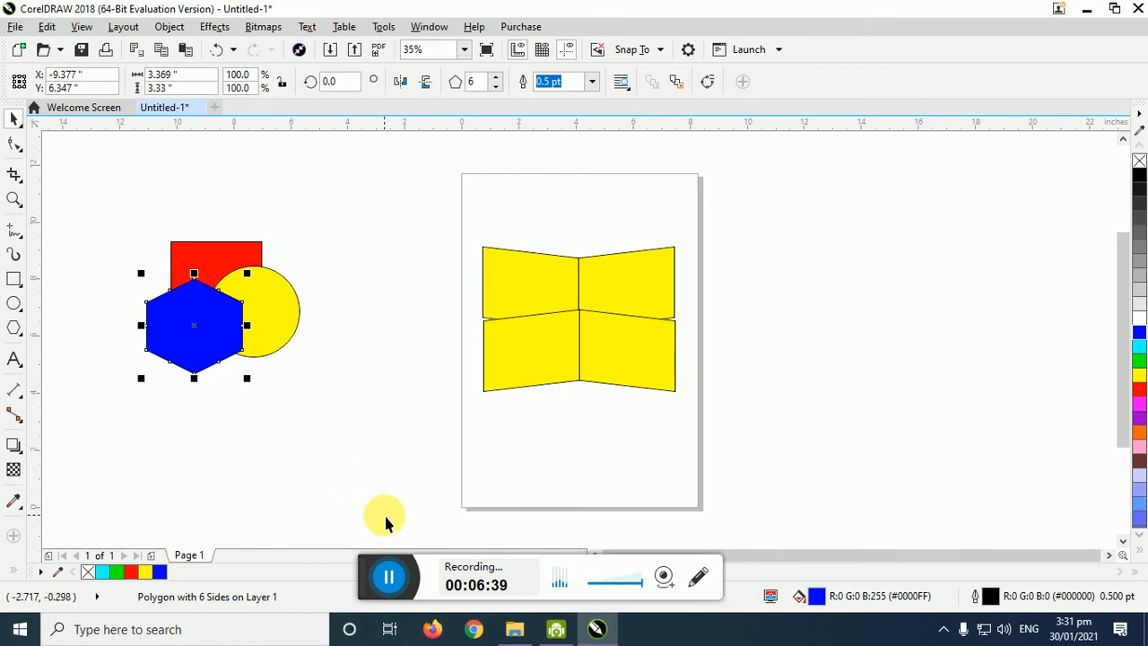
- Show the stacking-order options for the blue hexagon and close them without choosing one
{"action": "left_click", "coordinate": [214, 351]}
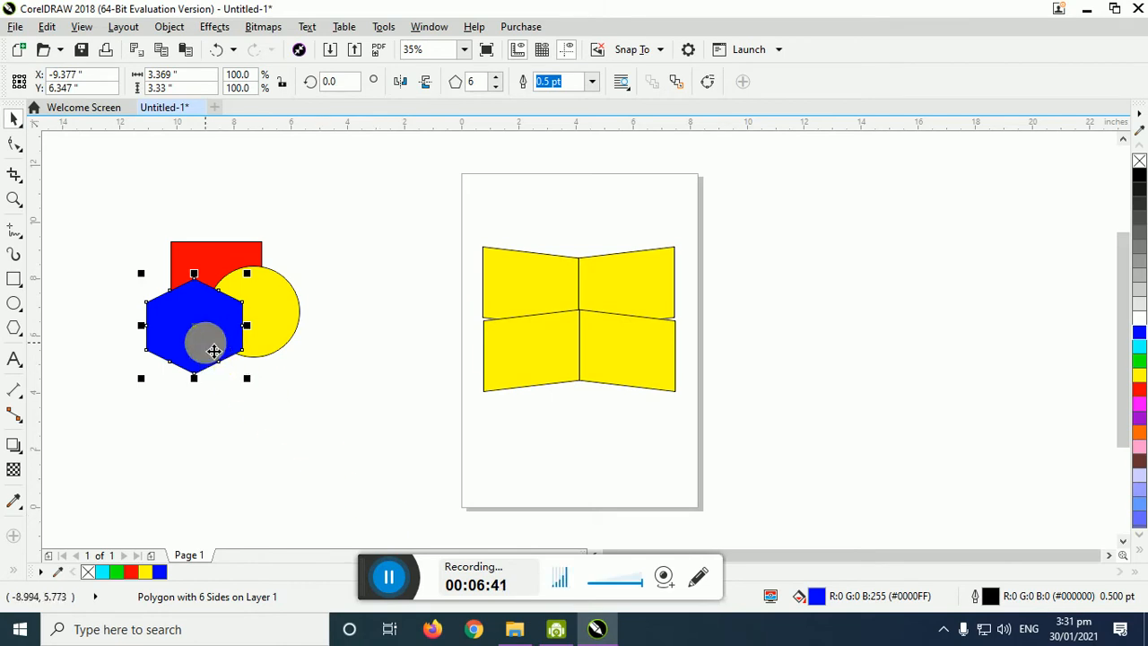
{"action": "right_click", "coordinate": [214, 350]}
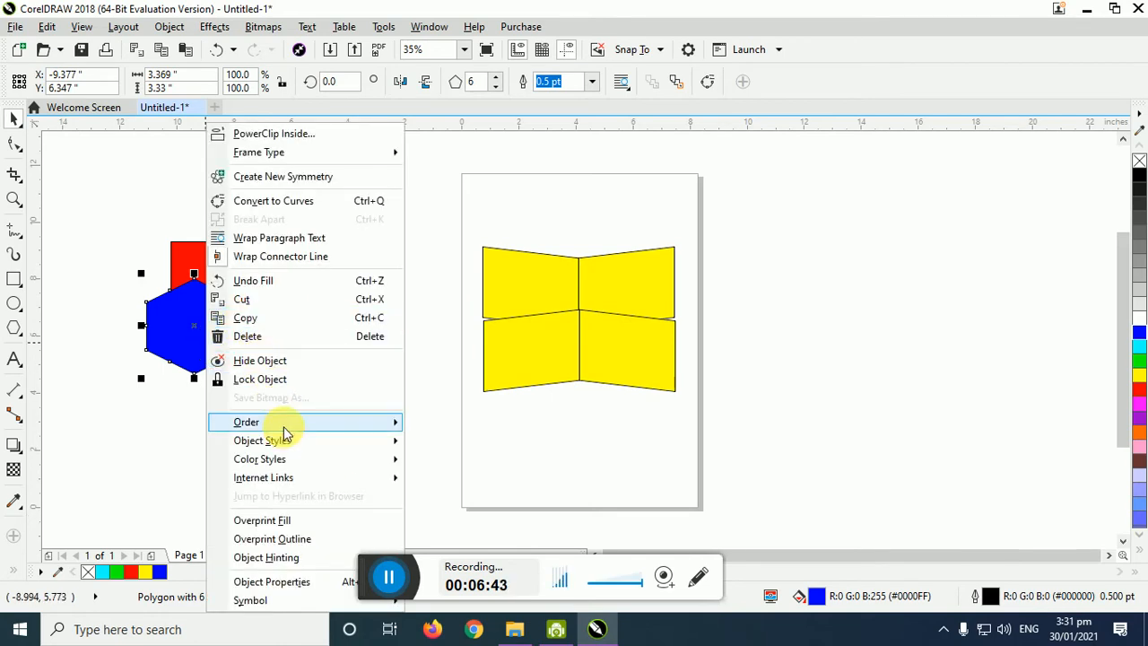
{"action": "mouse_move", "coordinate": [397, 428]}
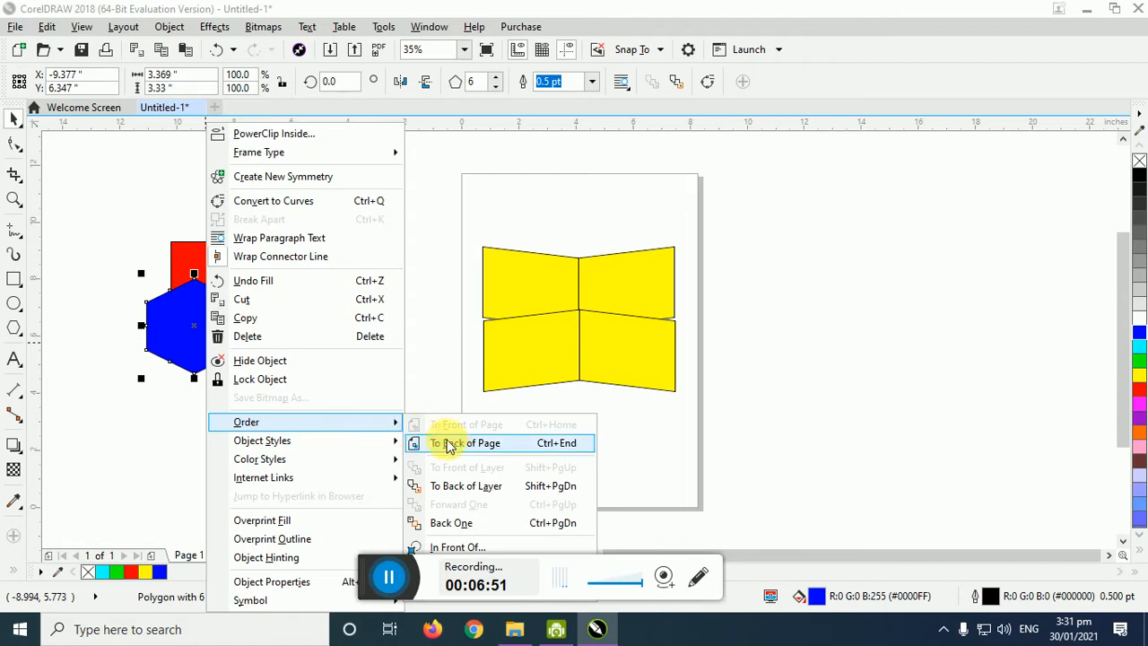
{"action": "left_click", "coordinate": [402, 333]}
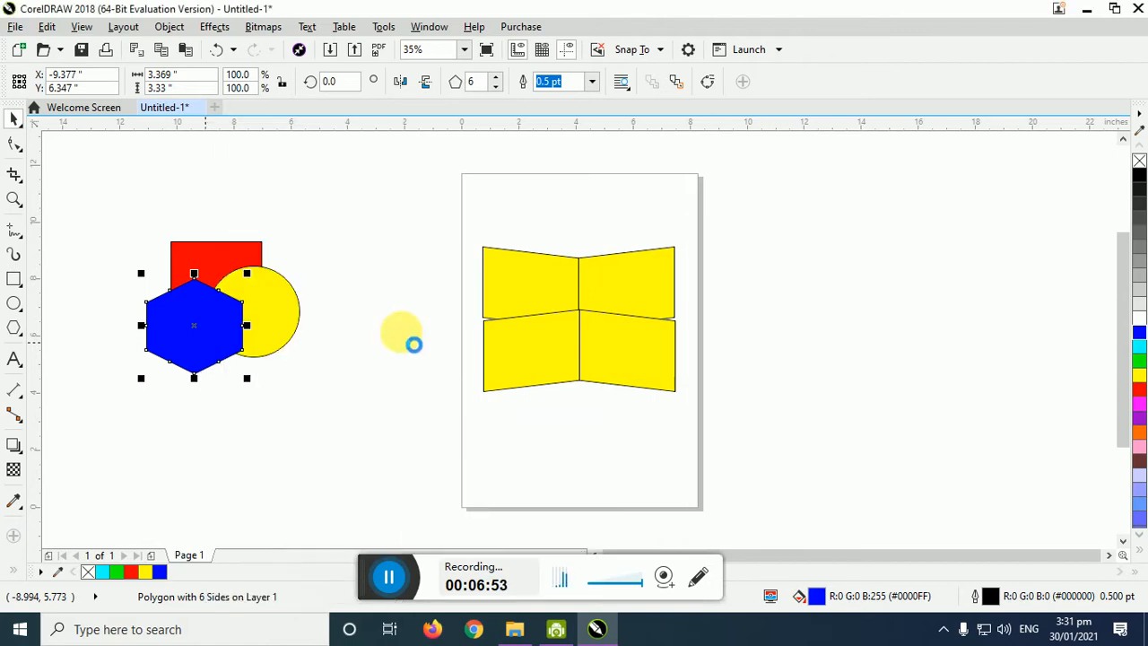
{"action": "left_click", "coordinate": [400, 330]}
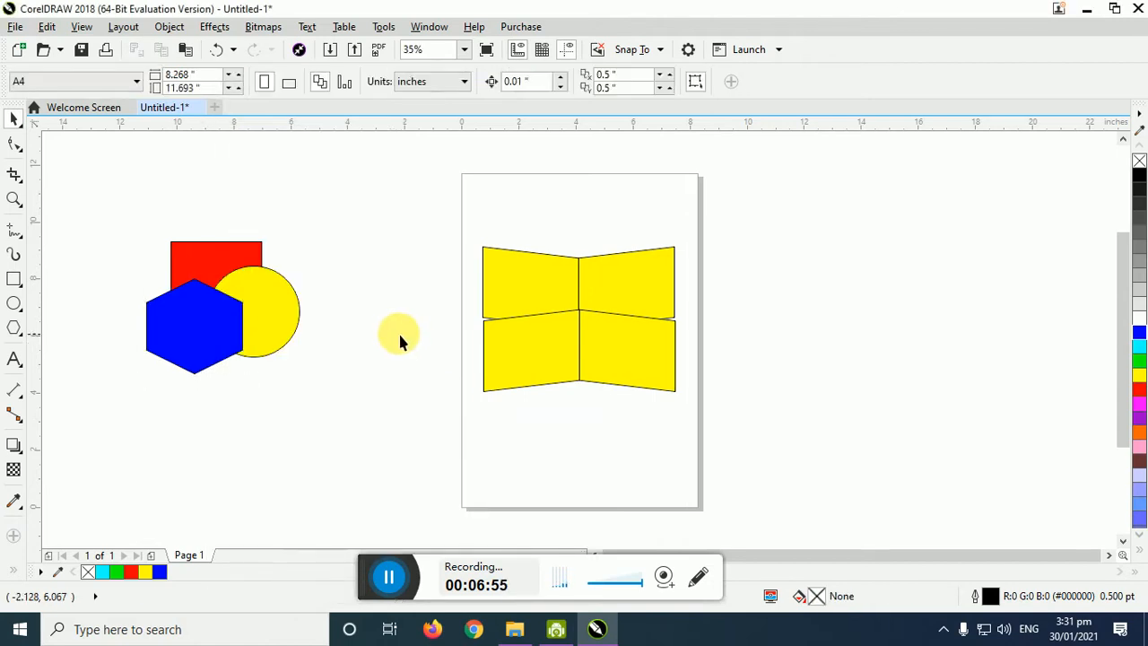
- Send the blue hexagon to the back of the layer, behind the red rectangle and the yellow circle
{"action": "left_click_drag", "start_coordinate": [95, 214], "coordinate": [398, 422]}
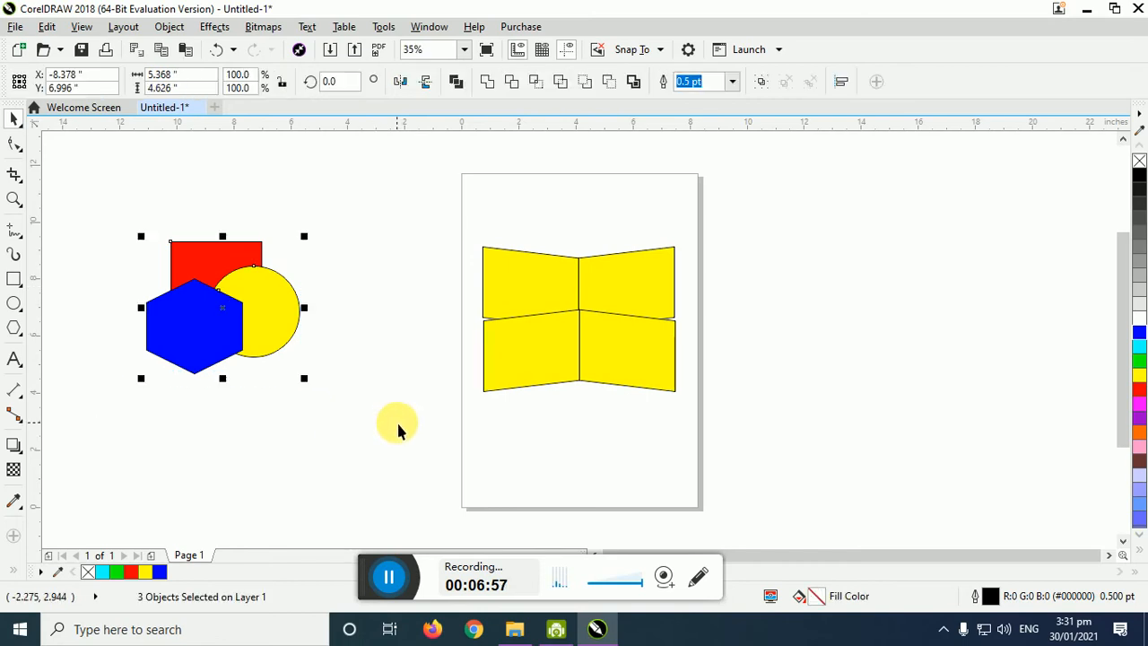
{"action": "key", "text": "shift+F2"}
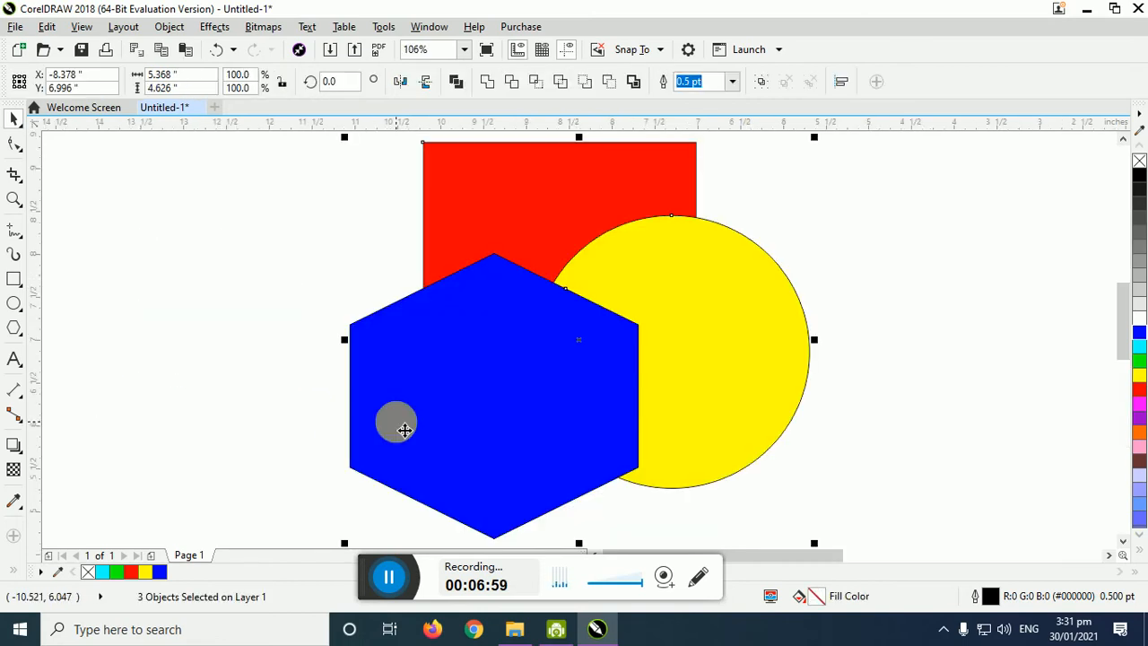
{"action": "scroll", "coordinate": [683, 396], "scroll_direction": "down", "scroll_amount": 2}
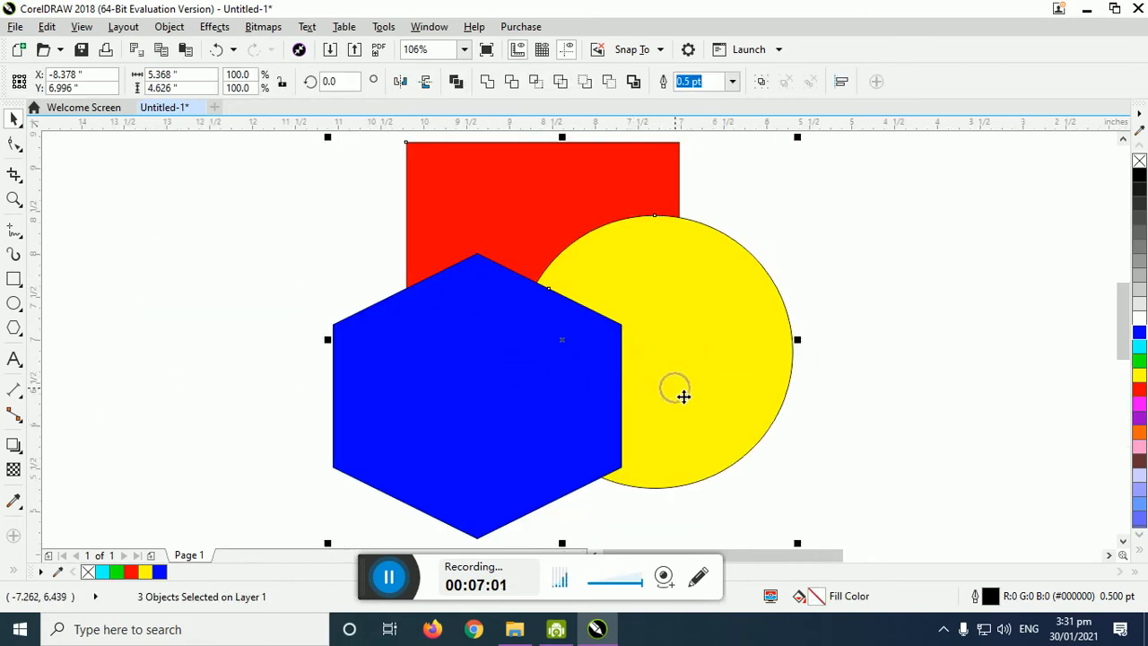
{"action": "key", "text": "Escape"}
{"action": "left_click", "coordinate": [620, 430]}
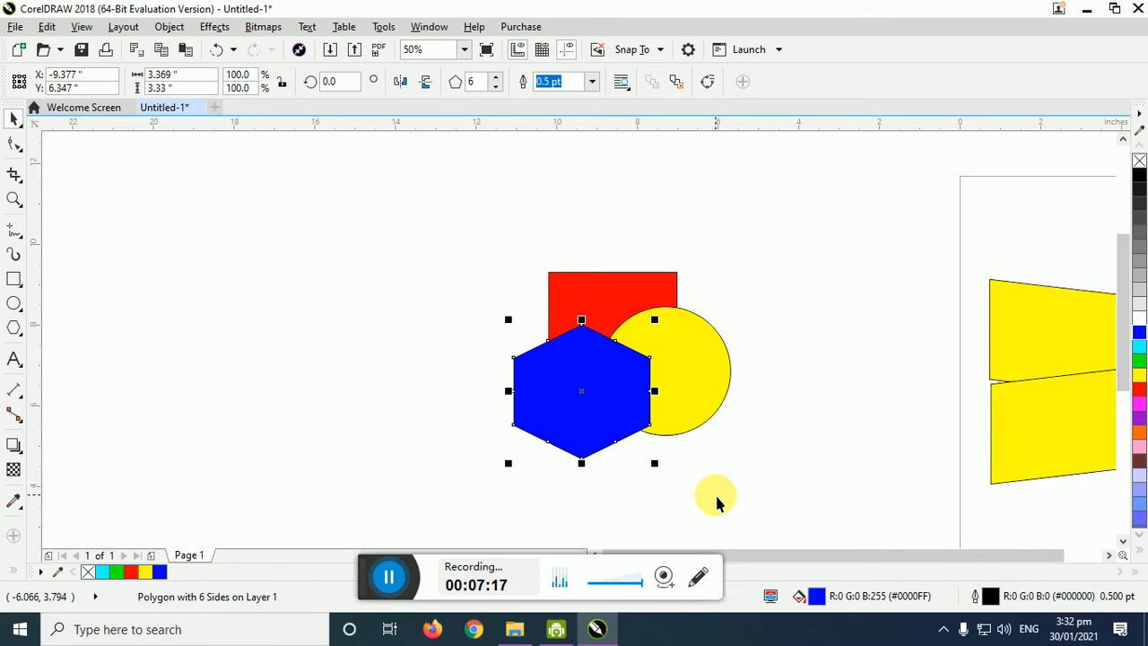
{"action": "key", "text": "shift+Page_Down"}
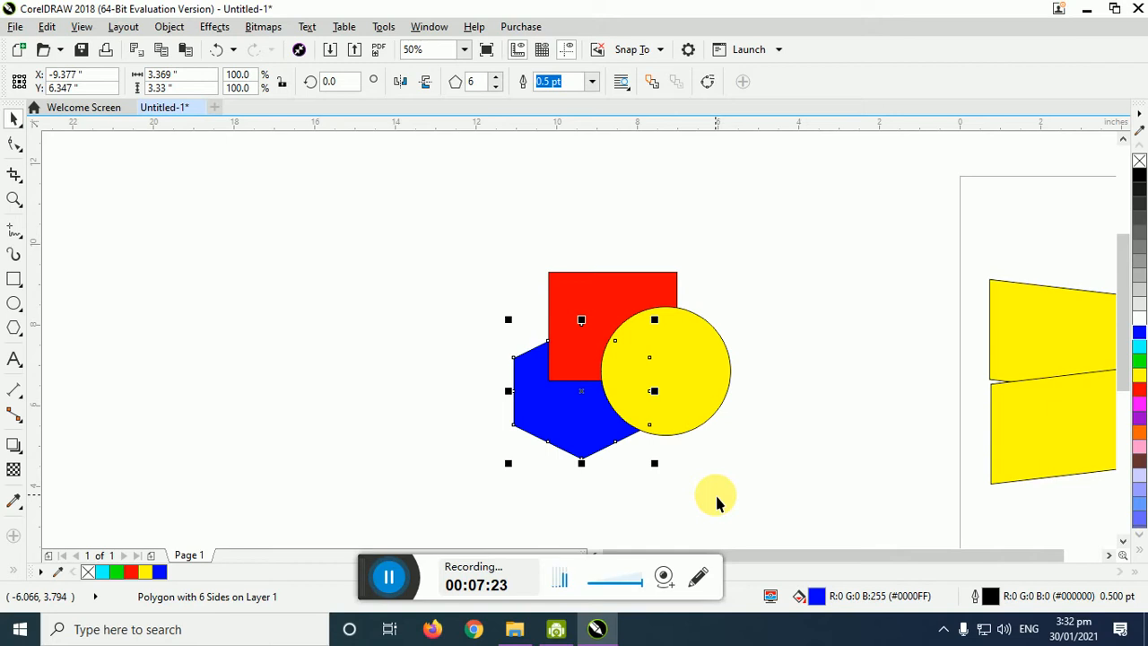
- Bring the blue hexagon to the front of the layer and lower it two levels one at a time, then repeat the sequence
{"action": "key", "text": "shift+Page_Up"}
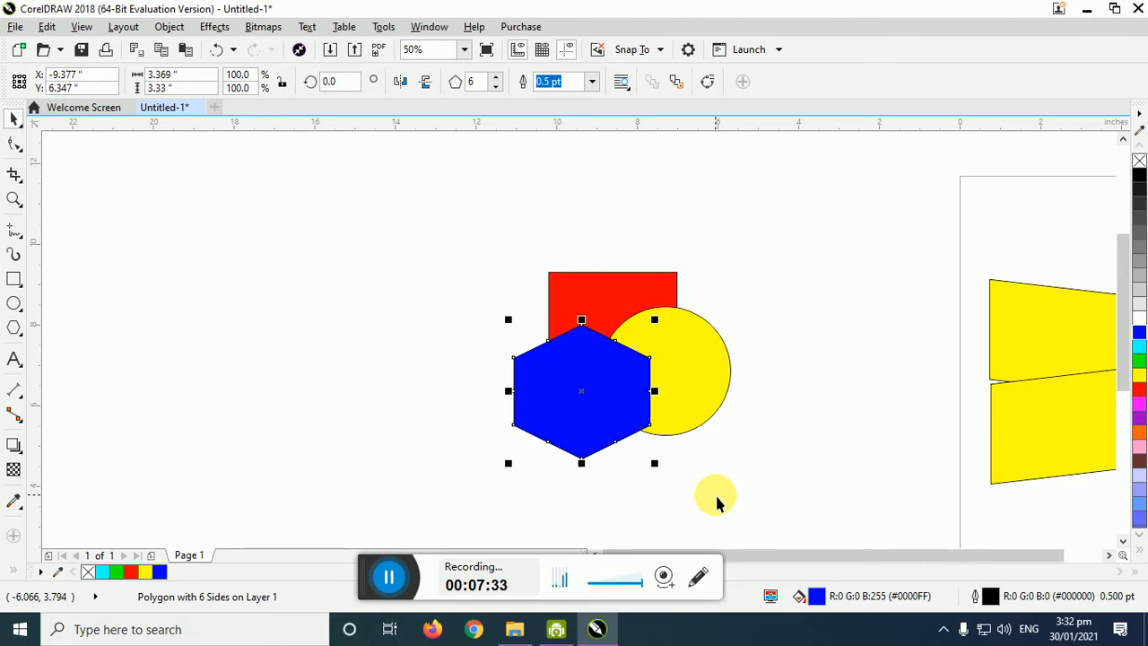
{"action": "key", "text": "ctrl+Page_Down"}
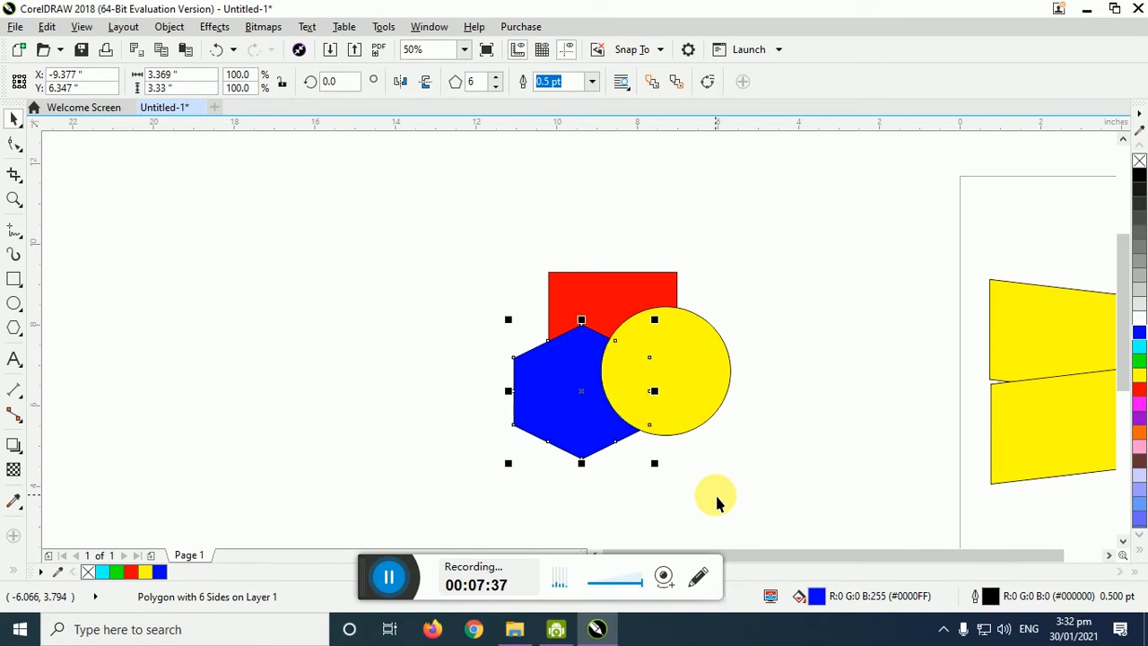
{"action": "key", "text": "ctrl+Page_Down"}
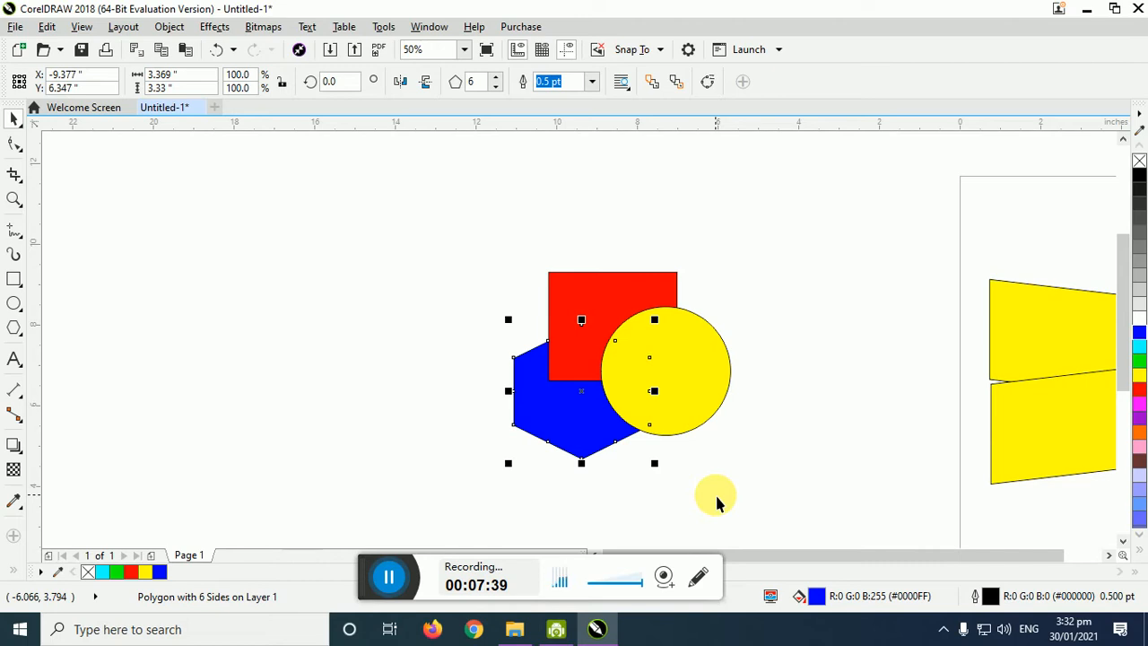
{"action": "key", "text": "shift+Page_Up"}
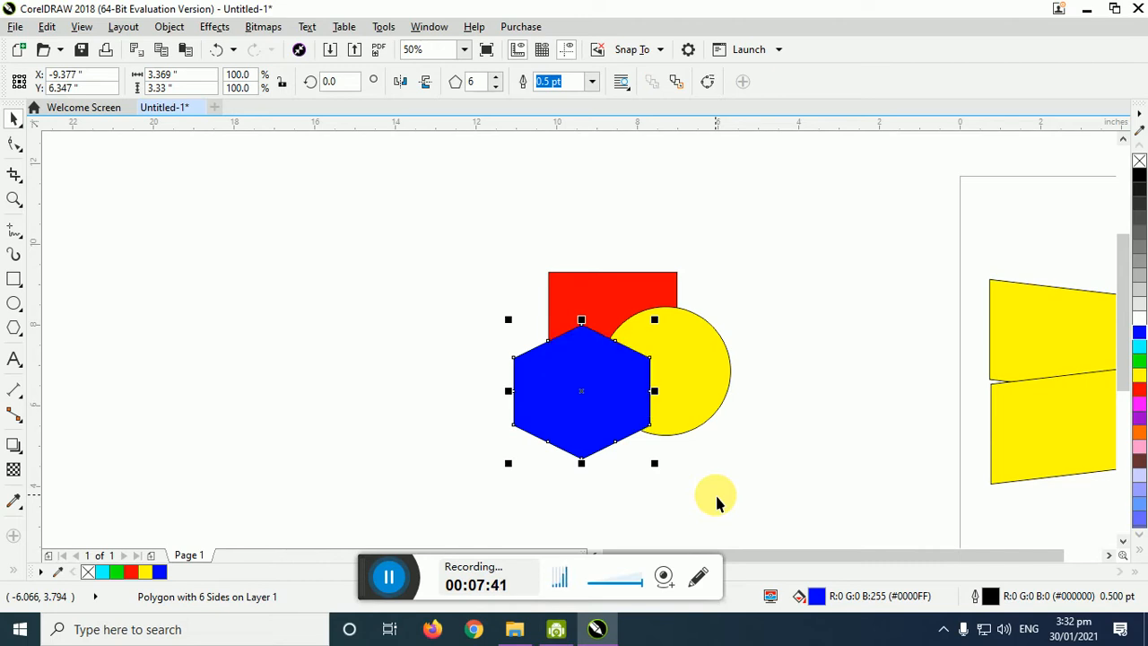
{"action": "key", "text": "ctrl+Page_Down"}
{"action": "key", "text": "ctrl+Page_Down"}
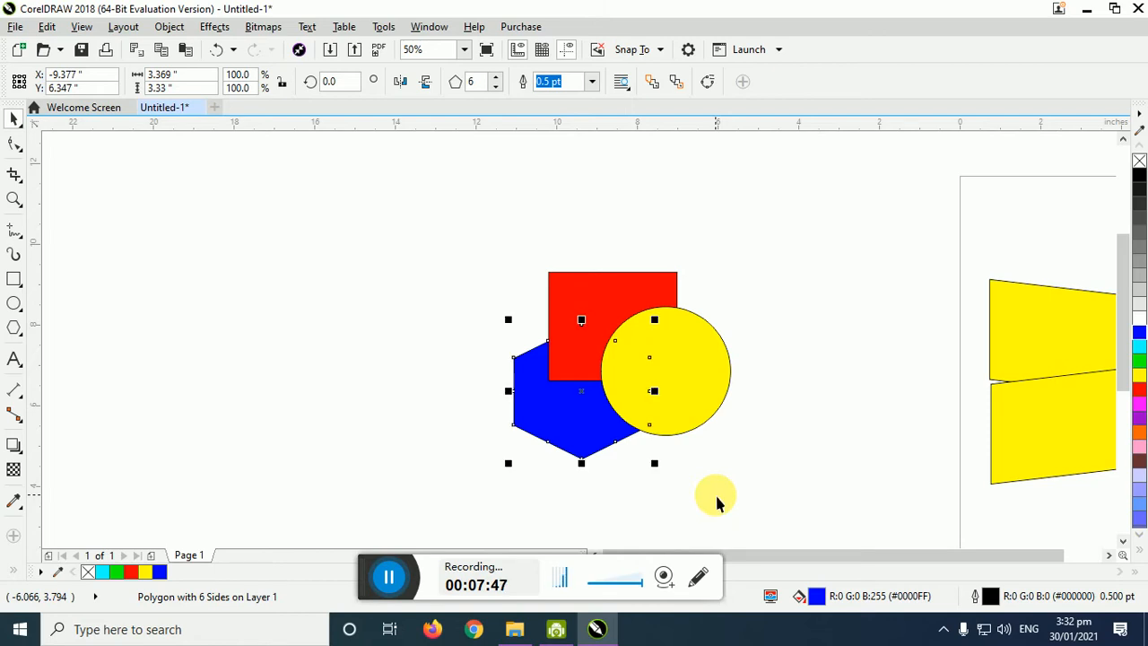
- Raise the blue hexagon forward one level twice, above the red rectangle and the yellow circle
{"action": "key", "text": "ctrl+Page_Up"}
{"action": "key", "text": "ctrl+Page_Up"}
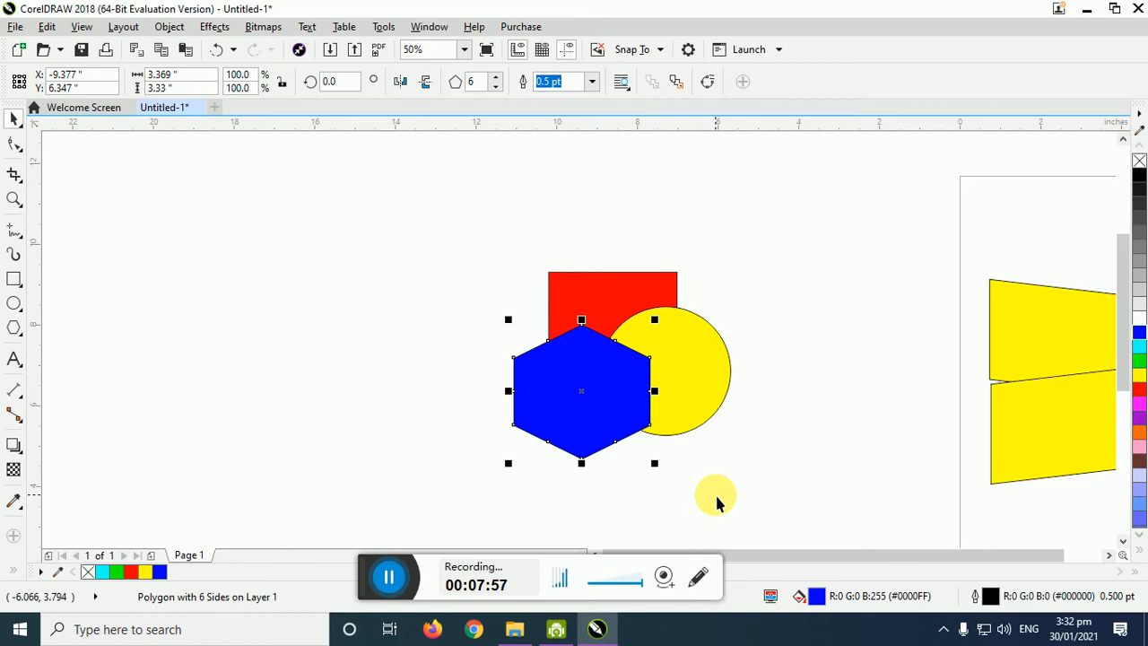
- Show the stacking-order options for the yellow circle and close them without choosing one
{"action": "right_click", "coordinate": [574, 391]}
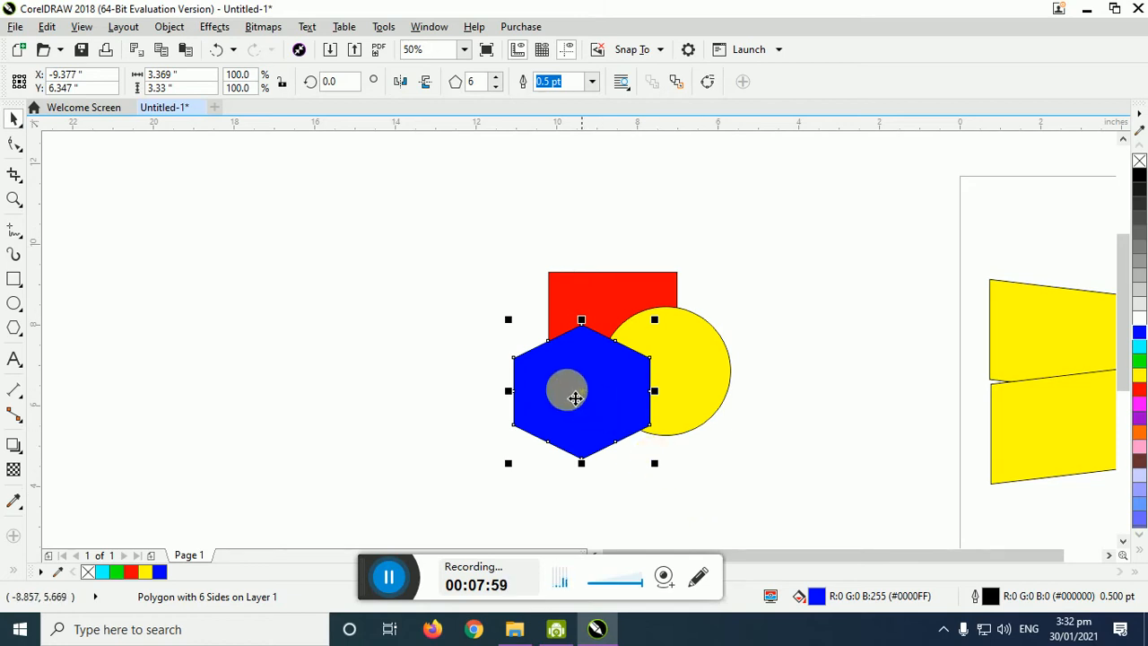
{"action": "left_click", "coordinate": [474, 310]}
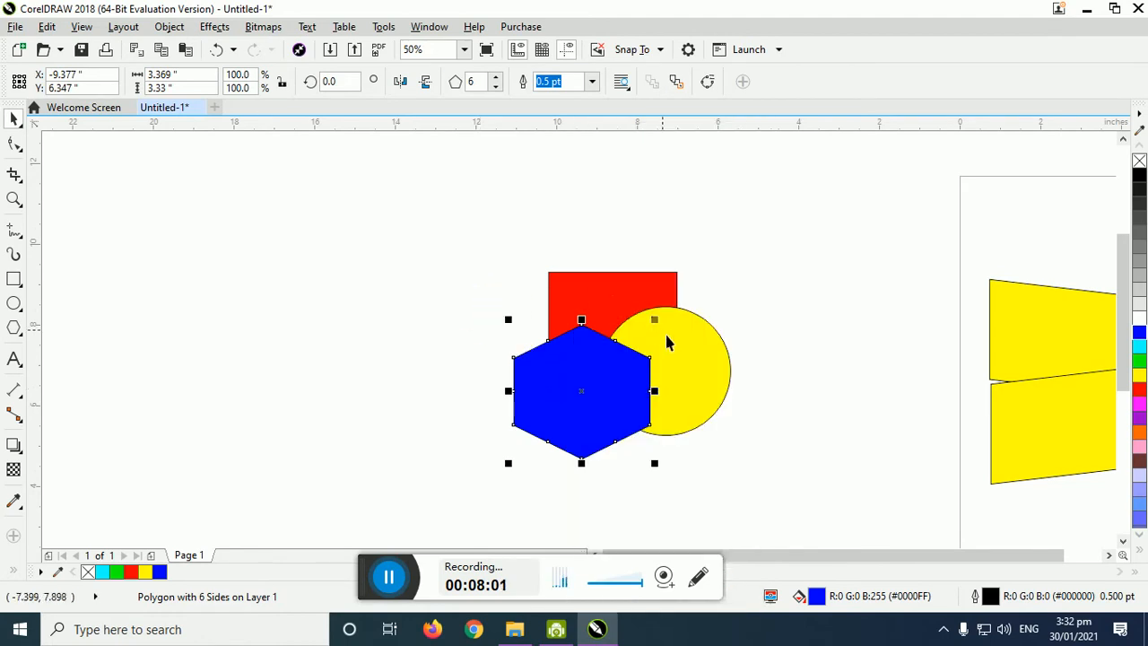
{"action": "left_click", "coordinate": [686, 344]}
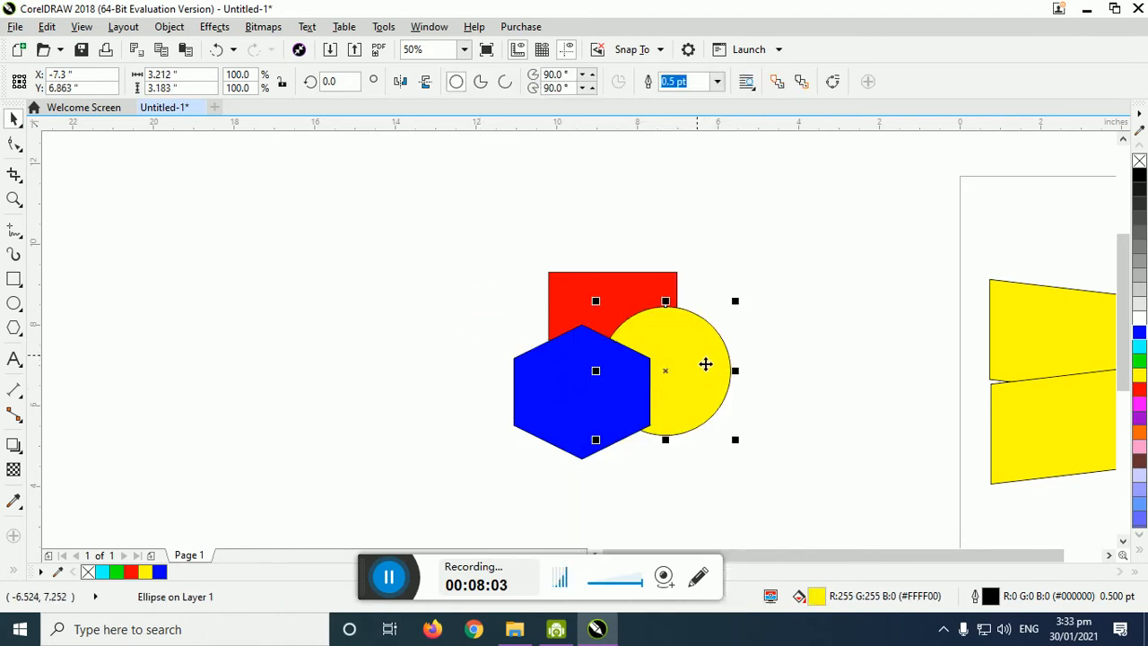
{"action": "right_click", "coordinate": [704, 368]}
{"action": "mouse_move", "coordinate": [862, 425]}
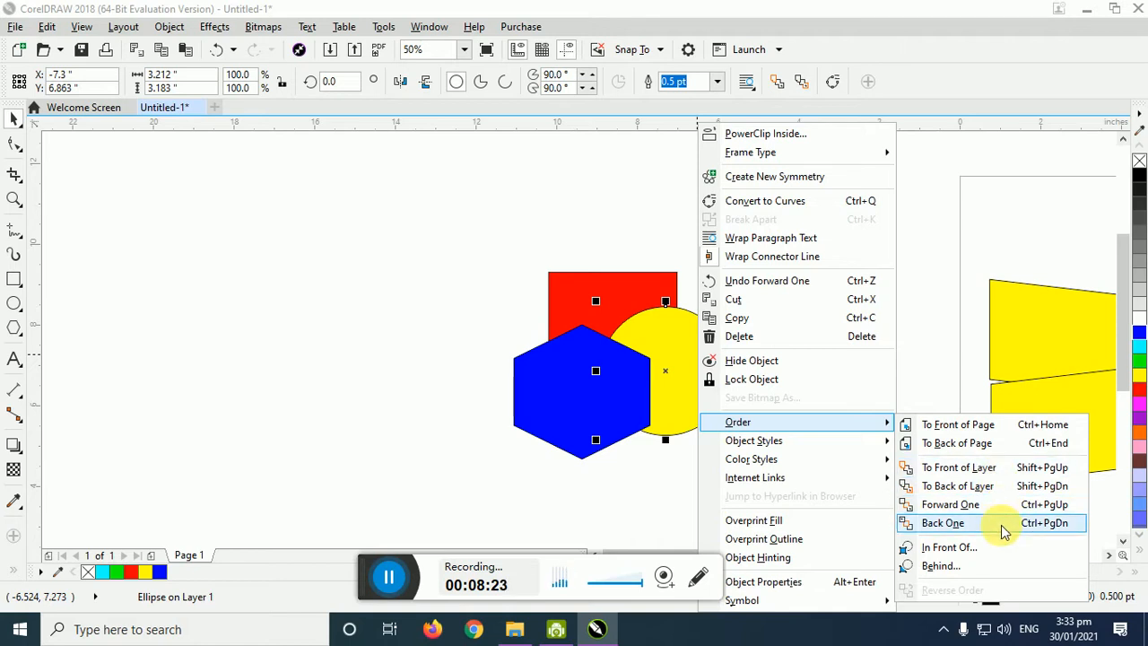
{"action": "left_click", "coordinate": [596, 504]}
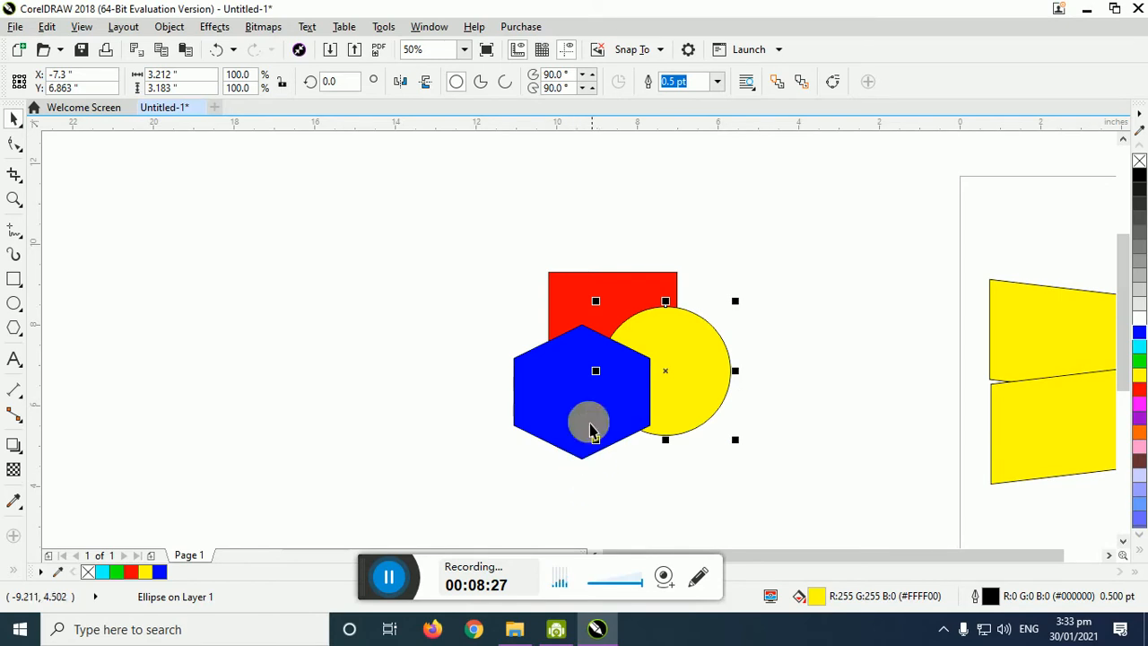
- Send the blue hexagon to the back of the layer, bring it to the front, and send it to the back again
{"action": "left_click_drag", "start_coordinate": [476, 228], "coordinate": [746, 484]}
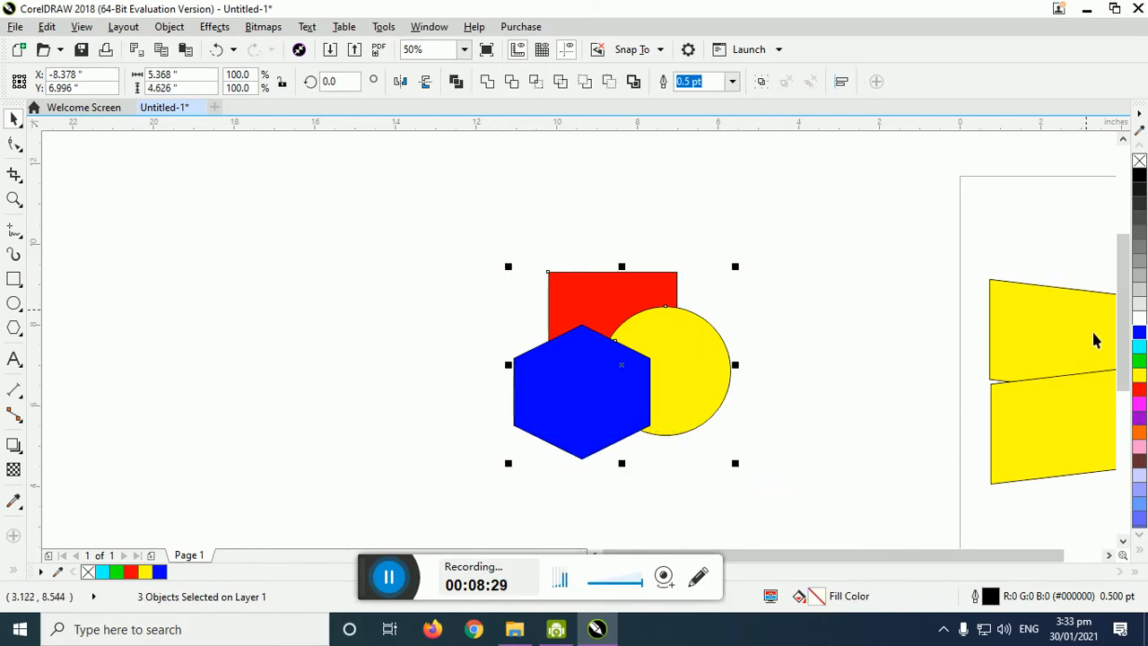
{"action": "left_click_drag", "start_coordinate": [789, 370], "coordinate": [623, 320]}
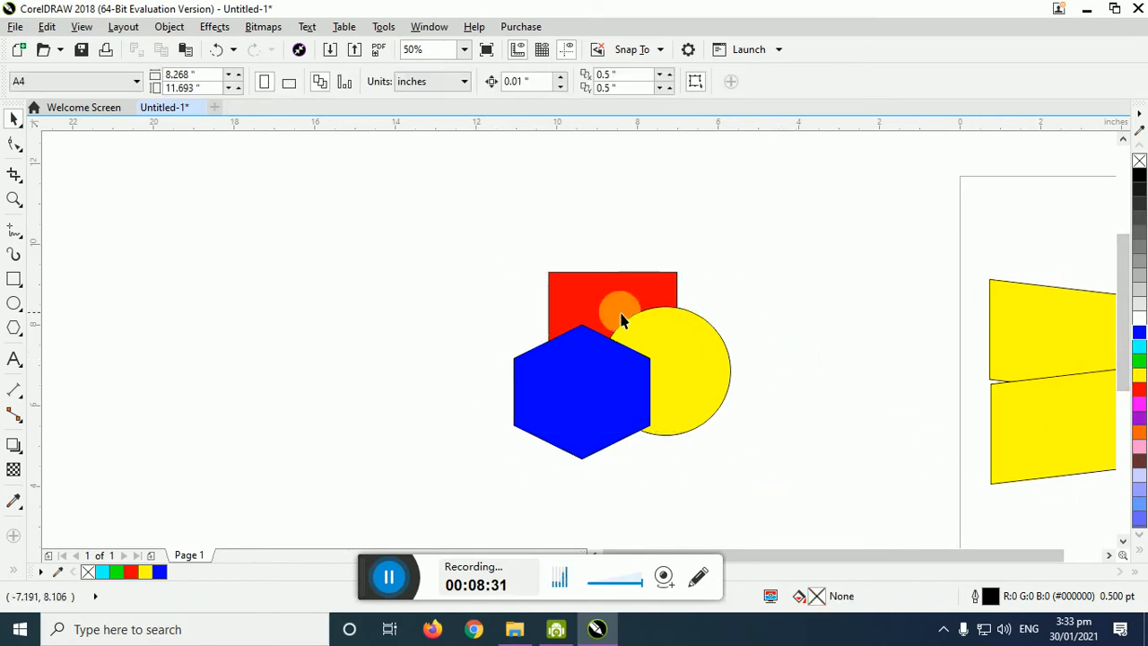
{"action": "left_click", "coordinate": [581, 384]}
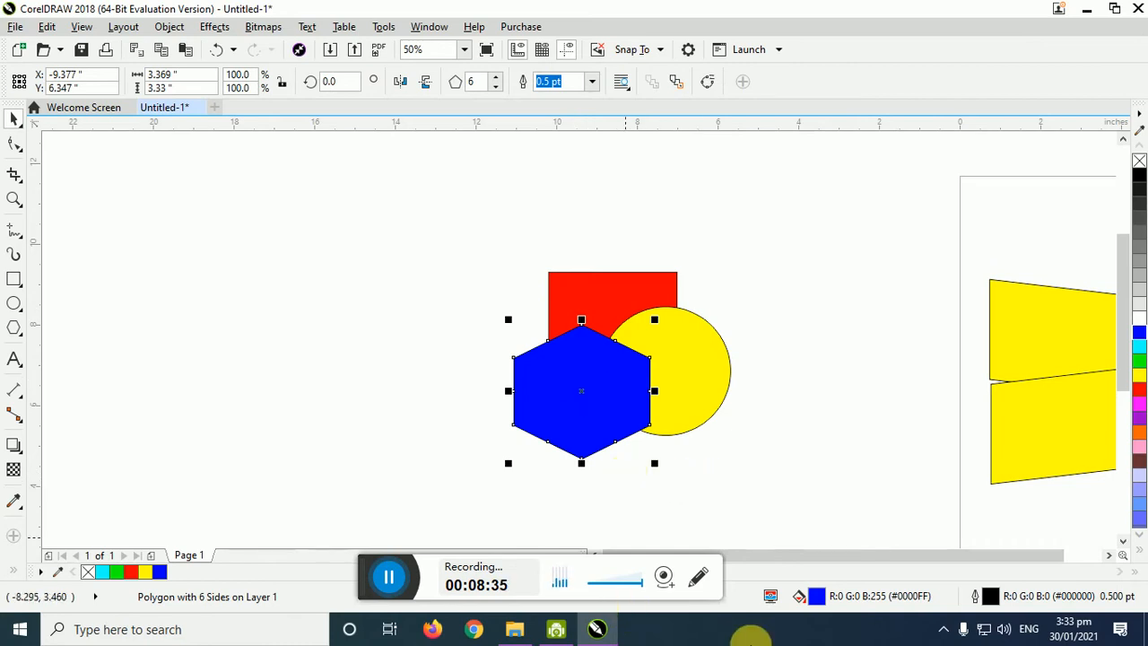
{"action": "key", "text": "shift+Page_Down"}
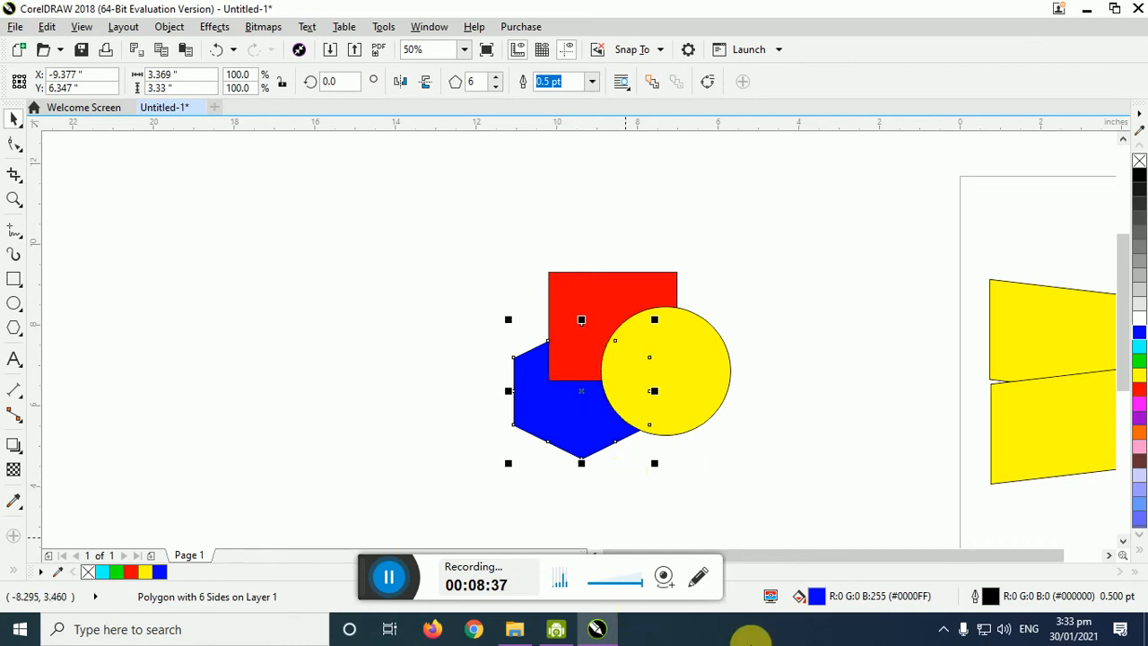
{"action": "key", "text": "shift+Page_Up"}
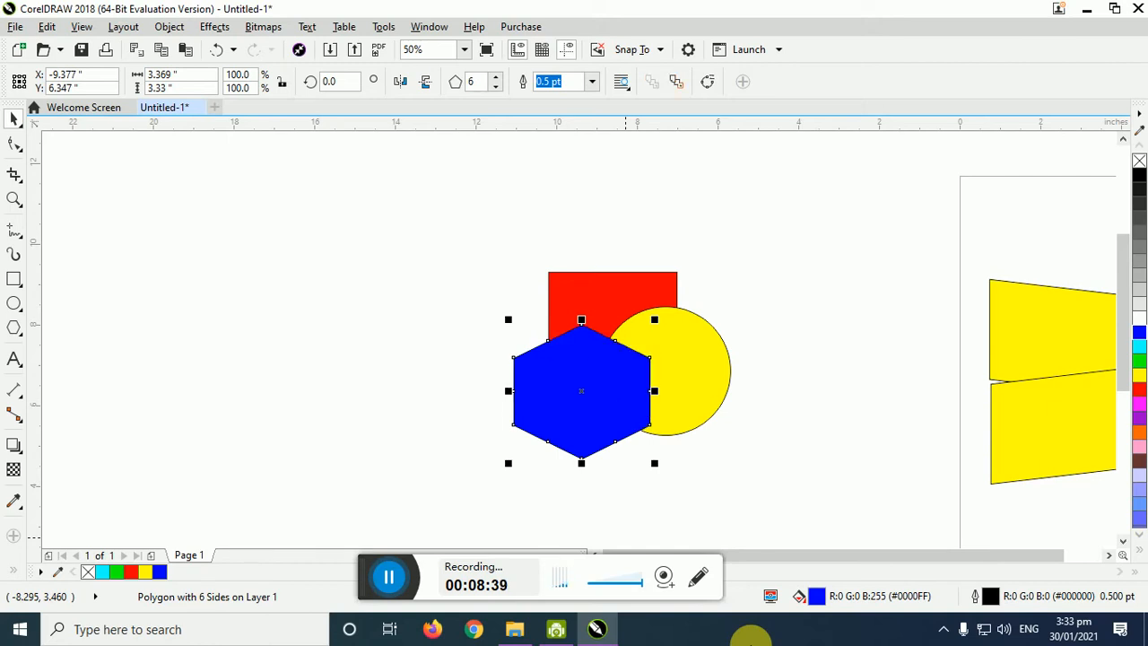
{"action": "key", "text": "shift+Page_Down"}
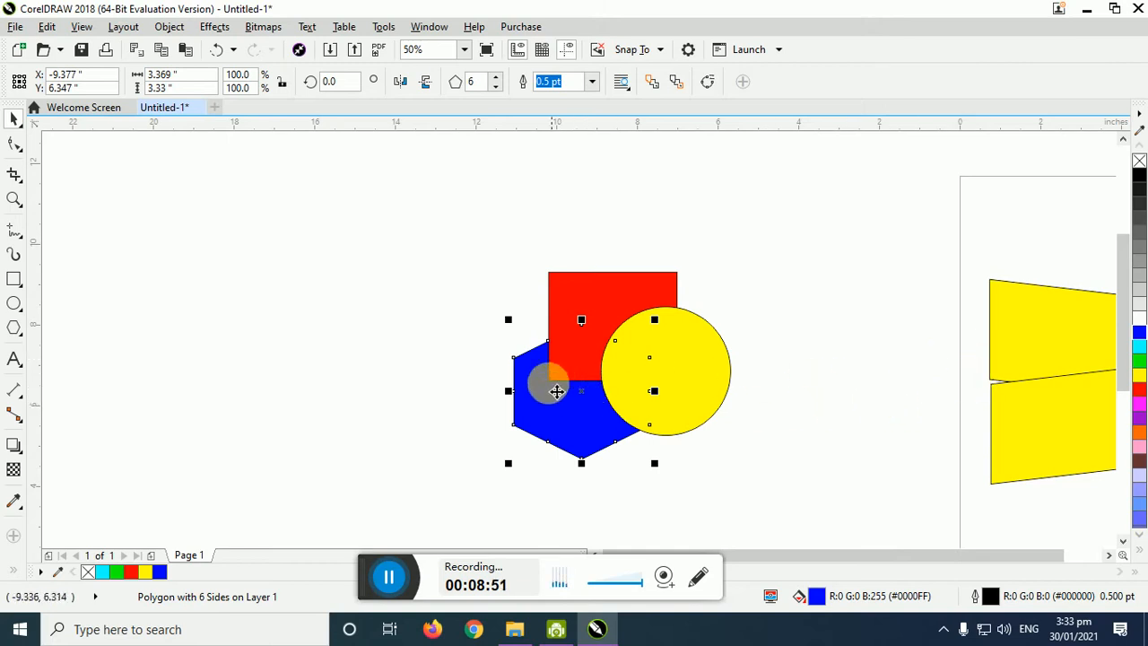
- Review the page and layer stacking-order options for the blue hexagon and close them without choosing one
{"action": "right_click", "coordinate": [551, 388]}
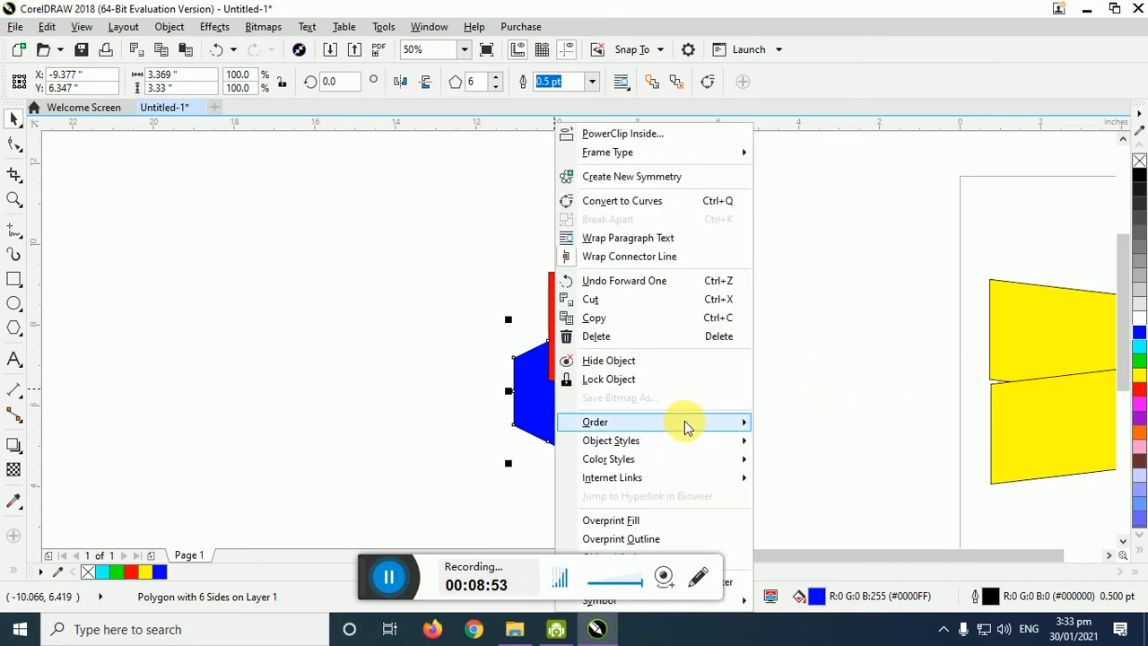
{"action": "mouse_move", "coordinate": [687, 423]}
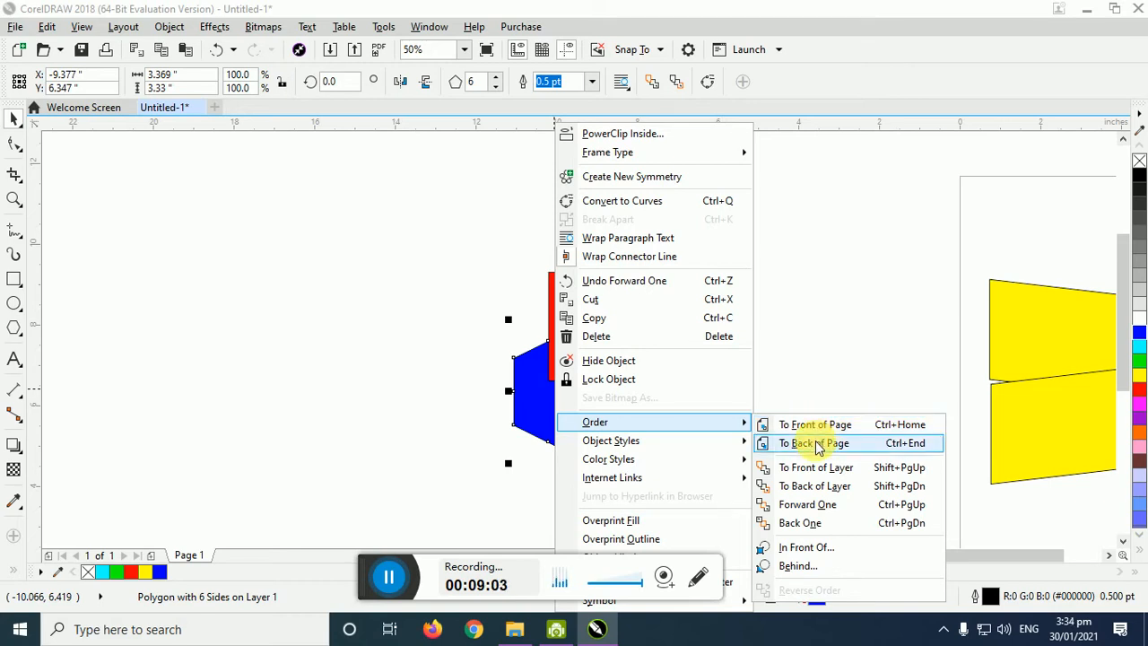
{"action": "left_click", "coordinate": [830, 322]}
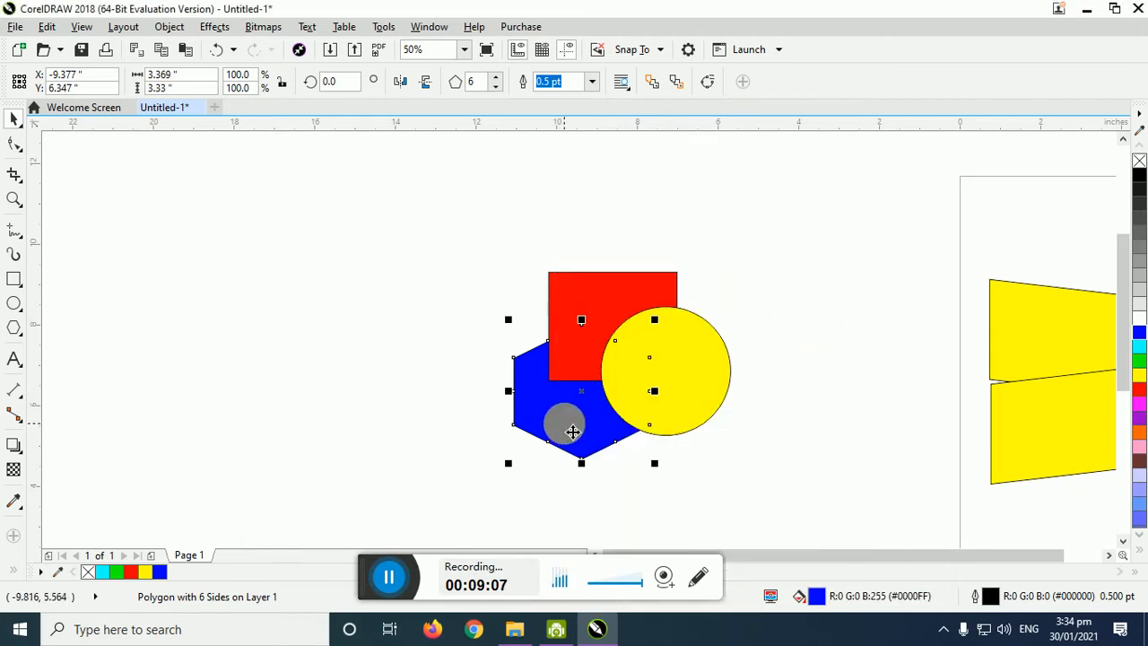
- Move the blue hexagon slightly down and to the left, to about X -9.648 and Y 5.847 inches
{"action": "left_click", "coordinate": [602, 301]}
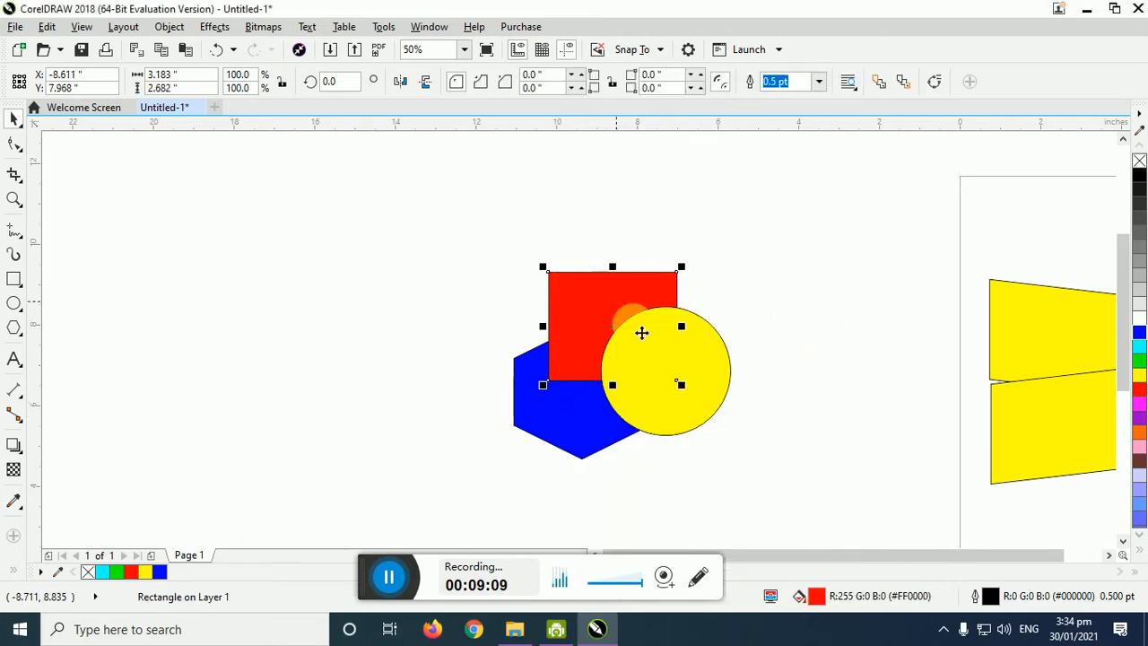
{"action": "left_click", "coordinate": [692, 384]}
{"action": "left_click", "coordinate": [524, 411]}
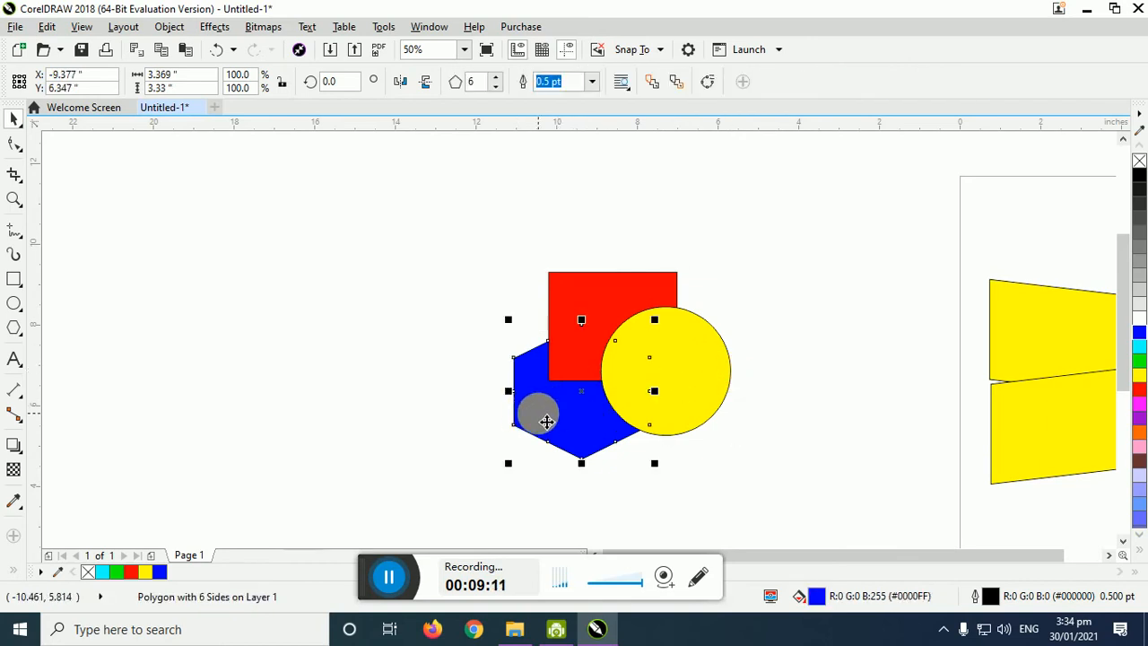
{"action": "left_click_drag", "start_coordinate": [546, 421], "coordinate": [563, 437]}
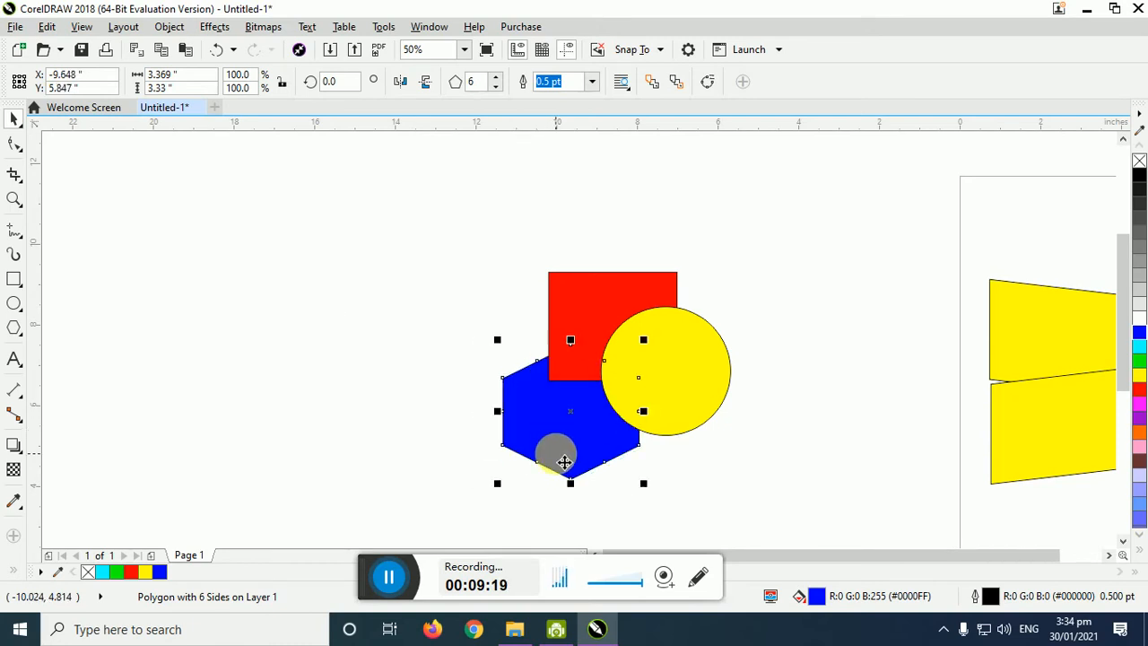
- Place the blue hexagon directly in front of the yellow circle and undo that order change
{"action": "right_click", "coordinate": [557, 438]}
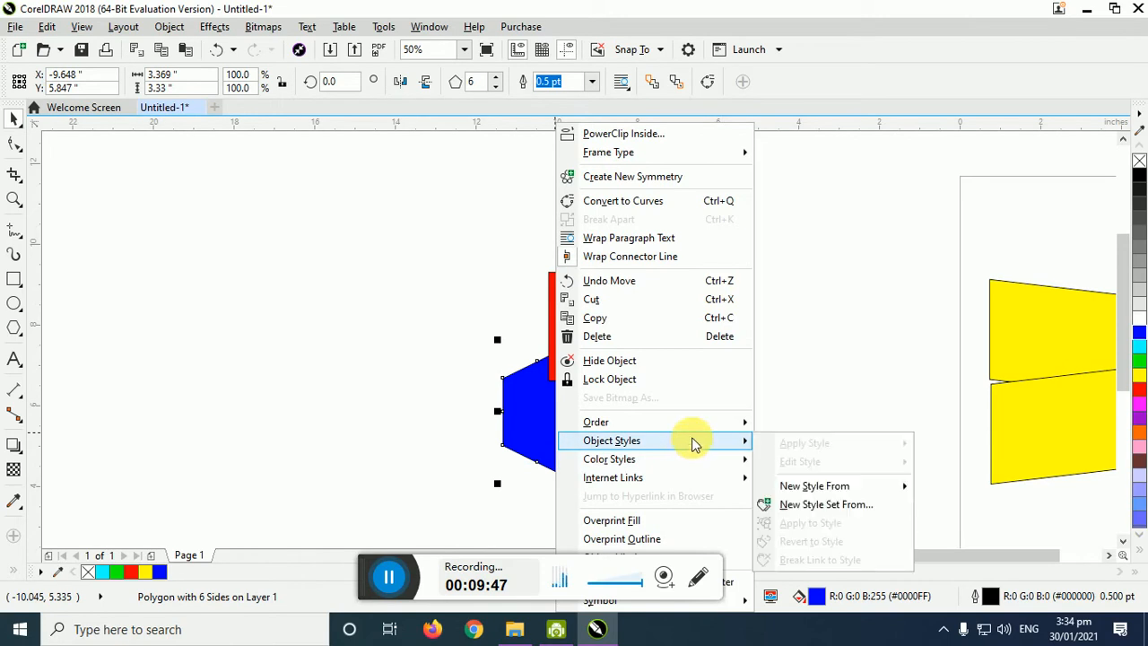
{"action": "left_click", "coordinate": [794, 546]}
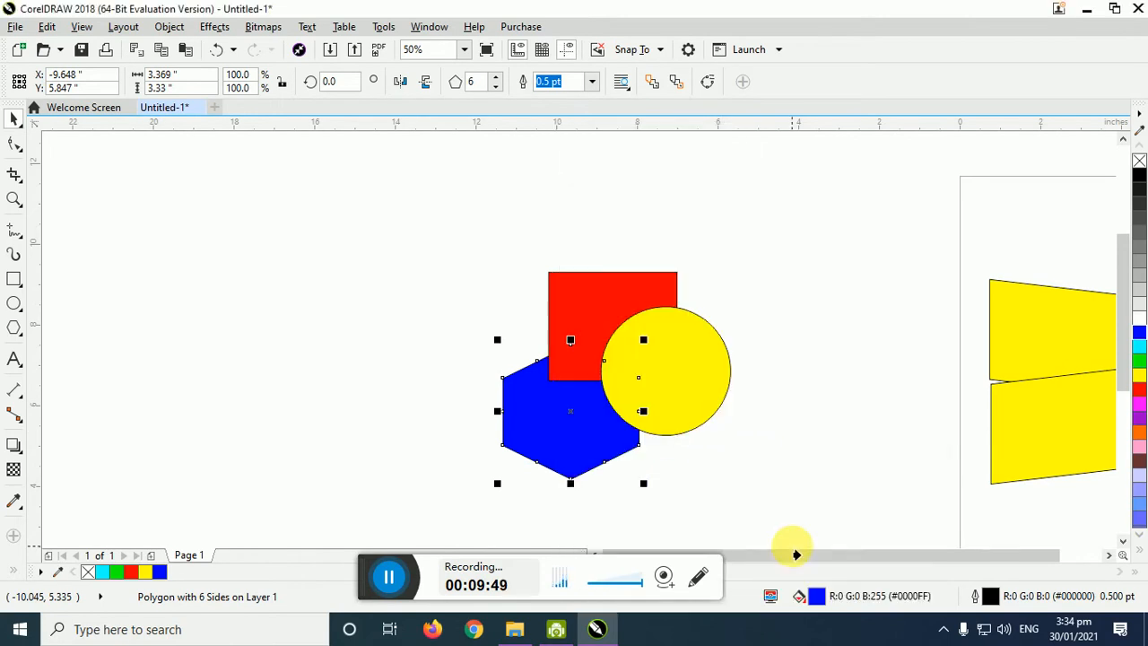
{"action": "left_click", "coordinate": [712, 406]}
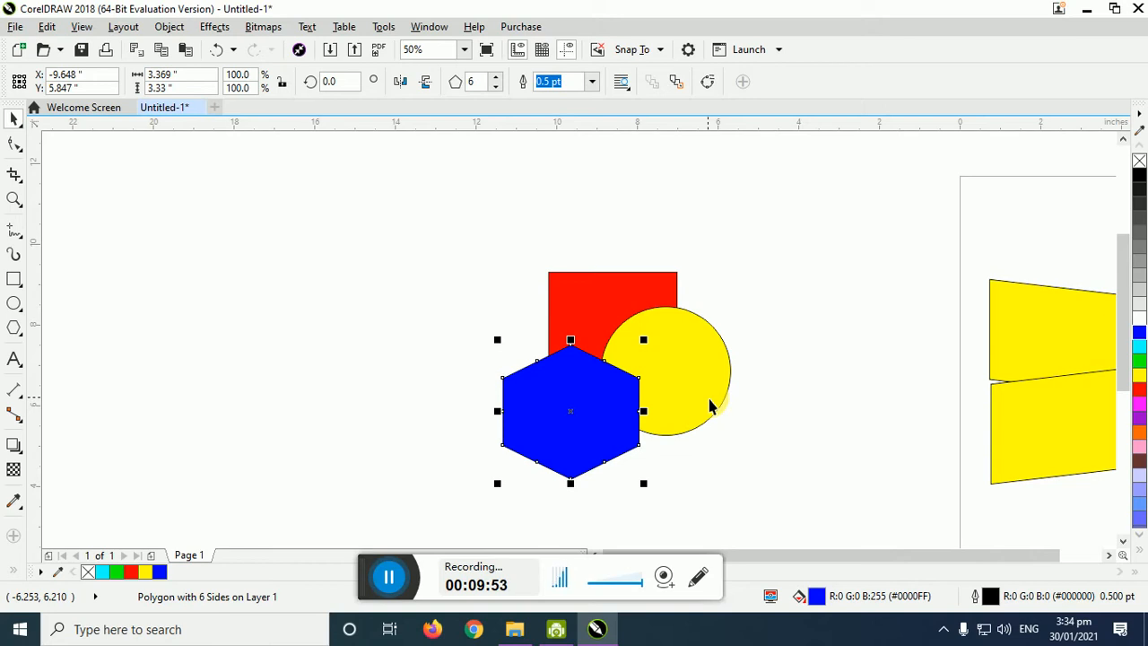
{"action": "key", "text": "ctrl+z"}
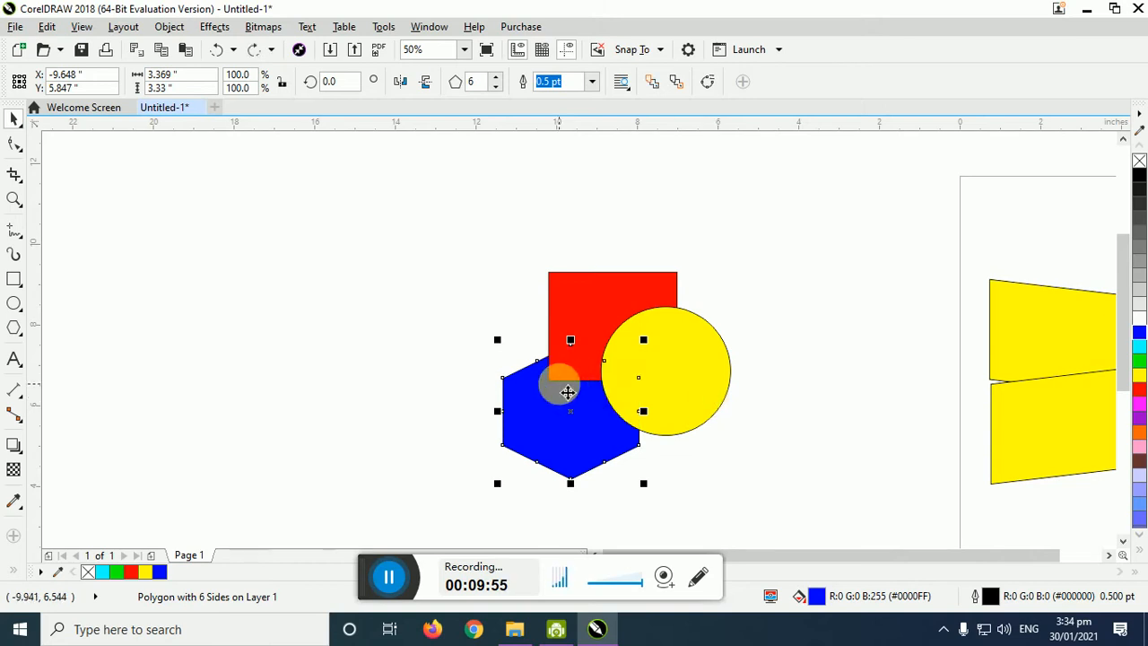
- Place the blue hexagon directly in front of the red rectangle, leaving it beneath the yellow circle
{"action": "right_click", "coordinate": [559, 388]}
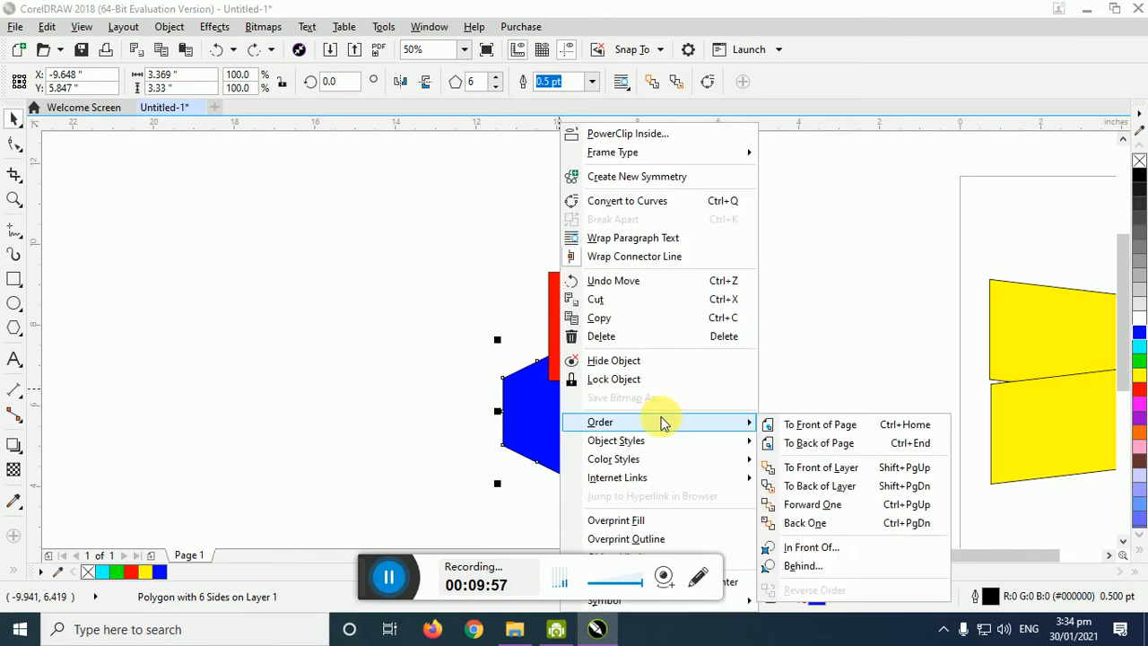
{"action": "left_click", "coordinate": [821, 547]}
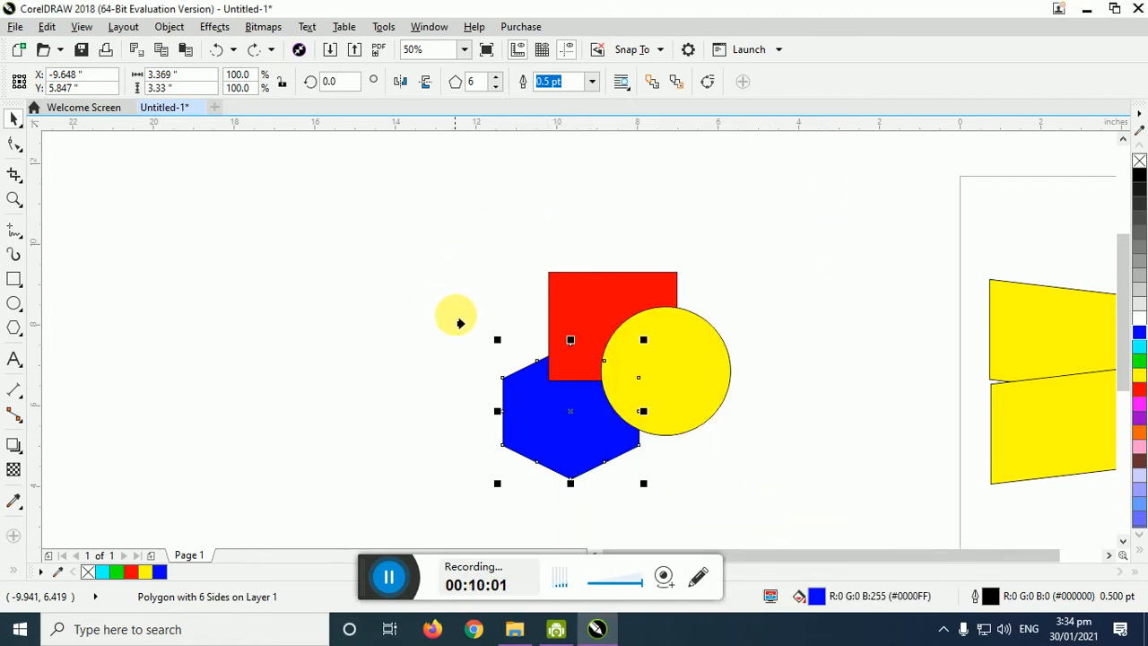
{"action": "left_click", "coordinate": [558, 315]}
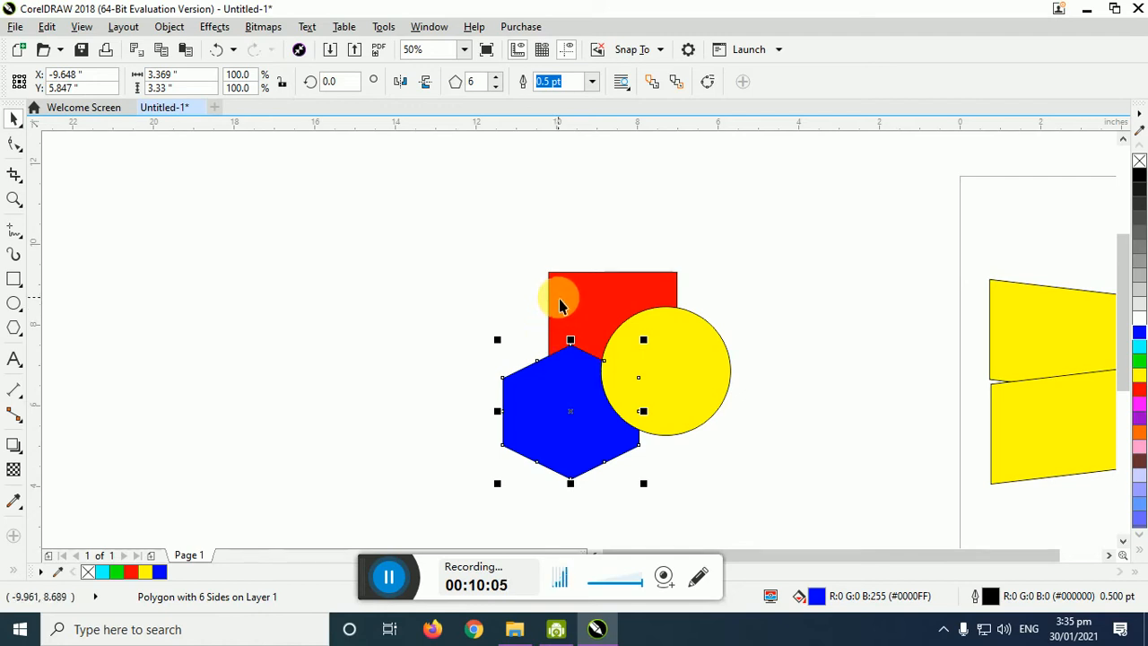
- Place the yellow circle directly behind the red rectangle and clear the selection
{"action": "left_click", "coordinate": [670, 370]}
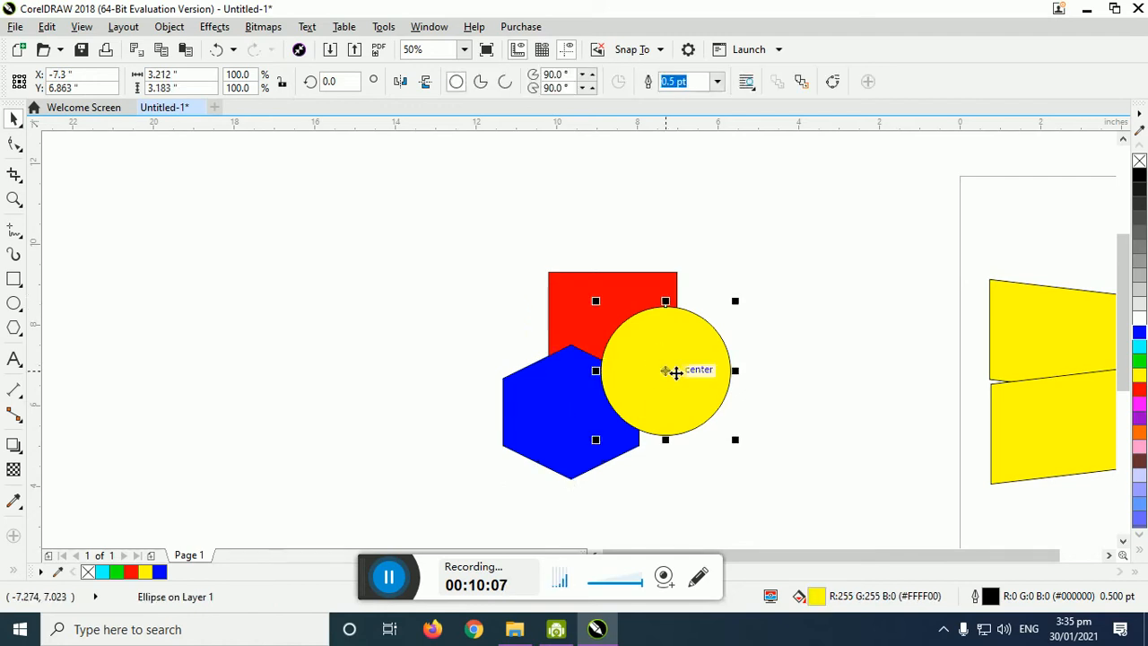
{"action": "right_click", "coordinate": [681, 361]}
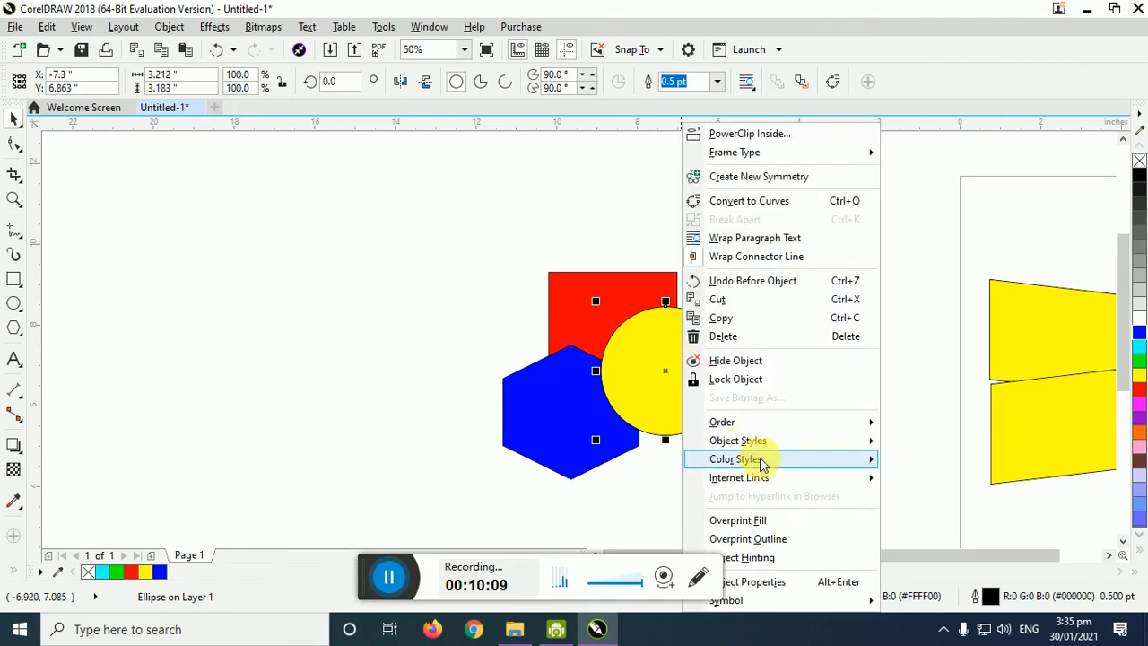
{"action": "mouse_move", "coordinate": [793, 422]}
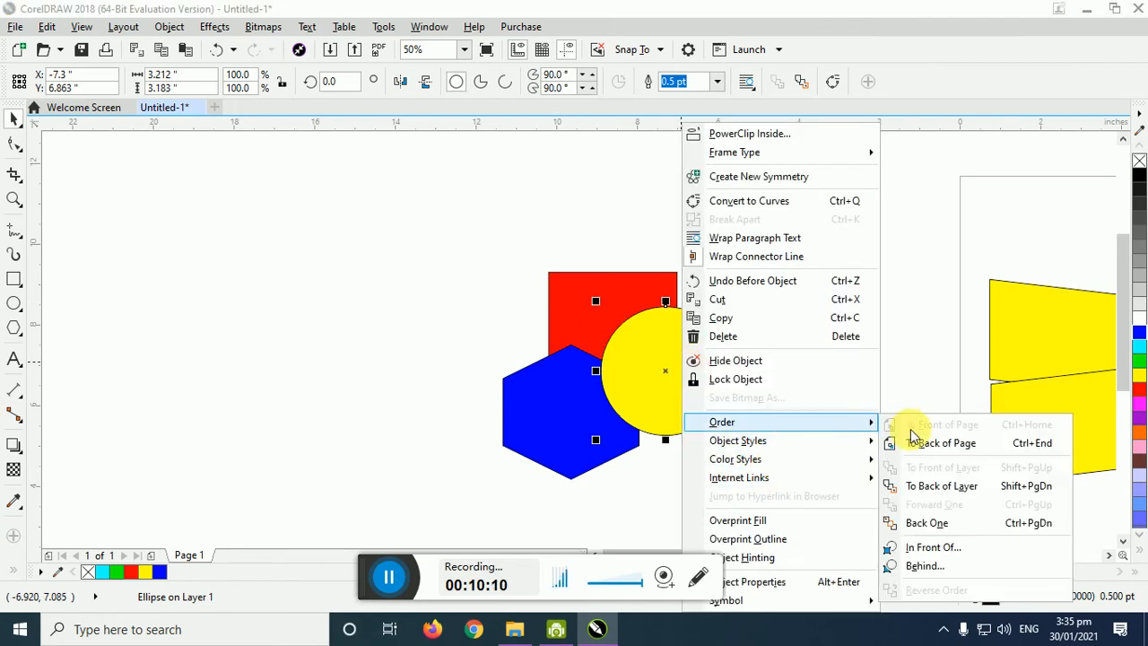
{"action": "left_click", "coordinate": [922, 572]}
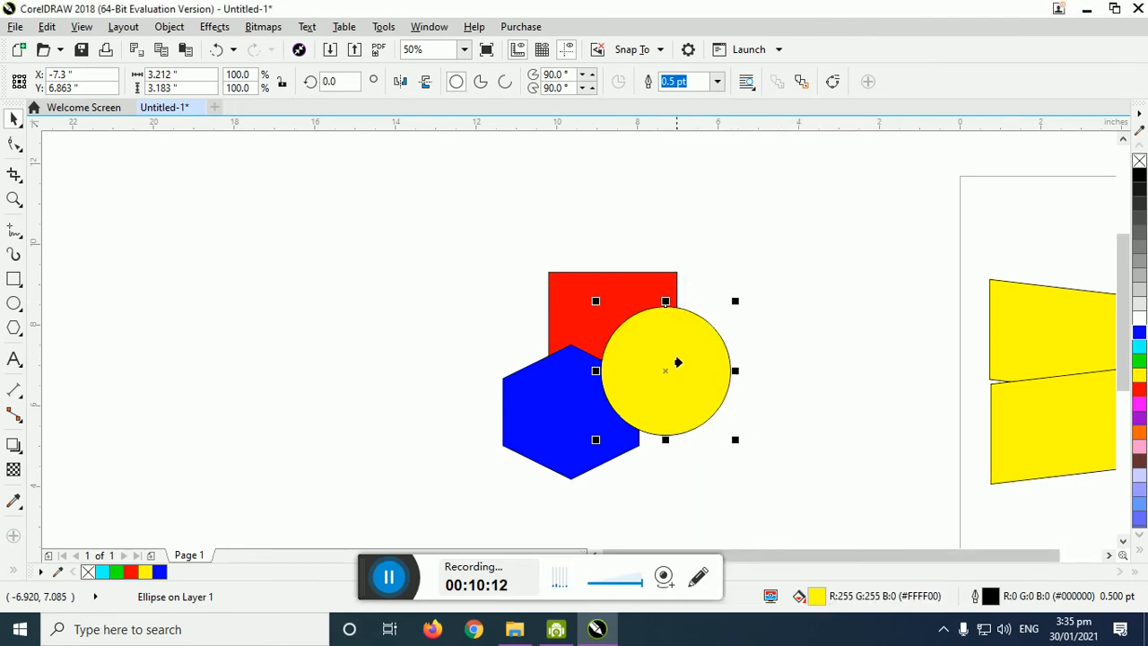
{"action": "left_click", "coordinate": [544, 288]}
{"action": "left_click", "coordinate": [872, 278]}
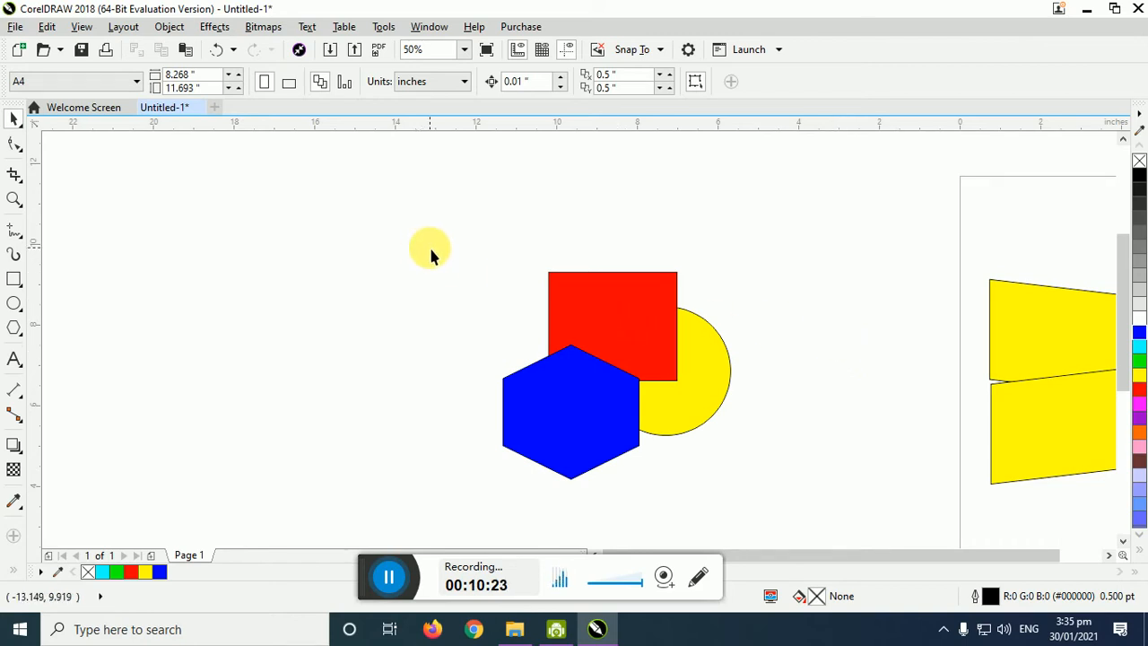
- Reverse the stacking order of the red rectangle, yellow circle and blue hexagon together and clear the selection
{"action": "left_click", "coordinate": [605, 409]}
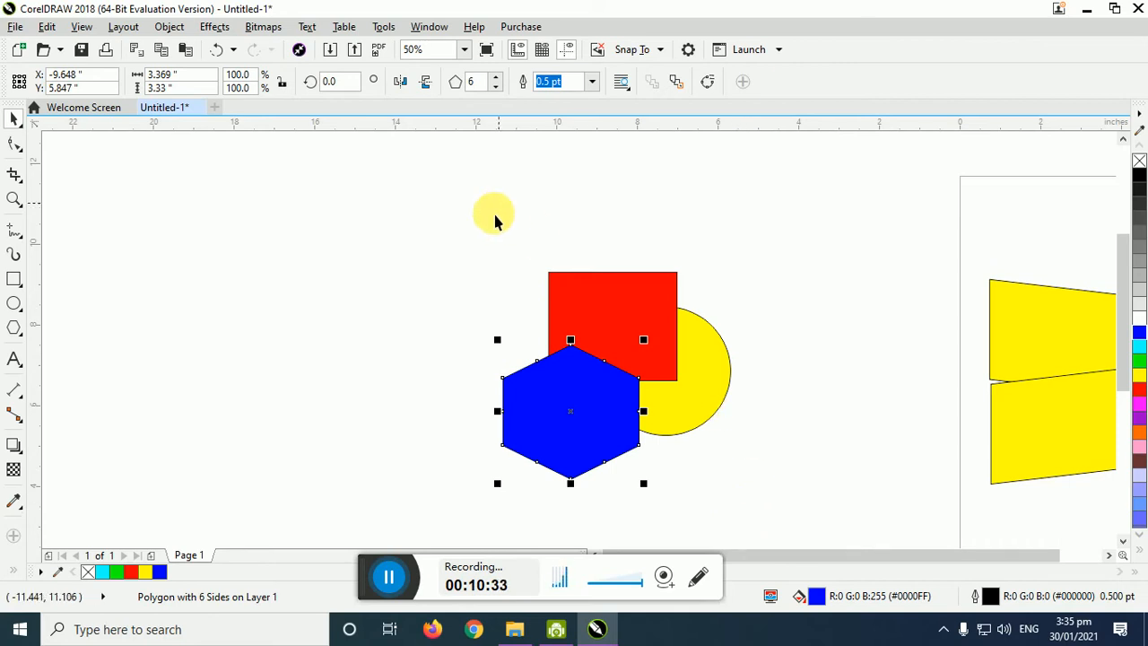
{"action": "left_click_drag", "start_coordinate": [440, 225], "coordinate": [809, 489]}
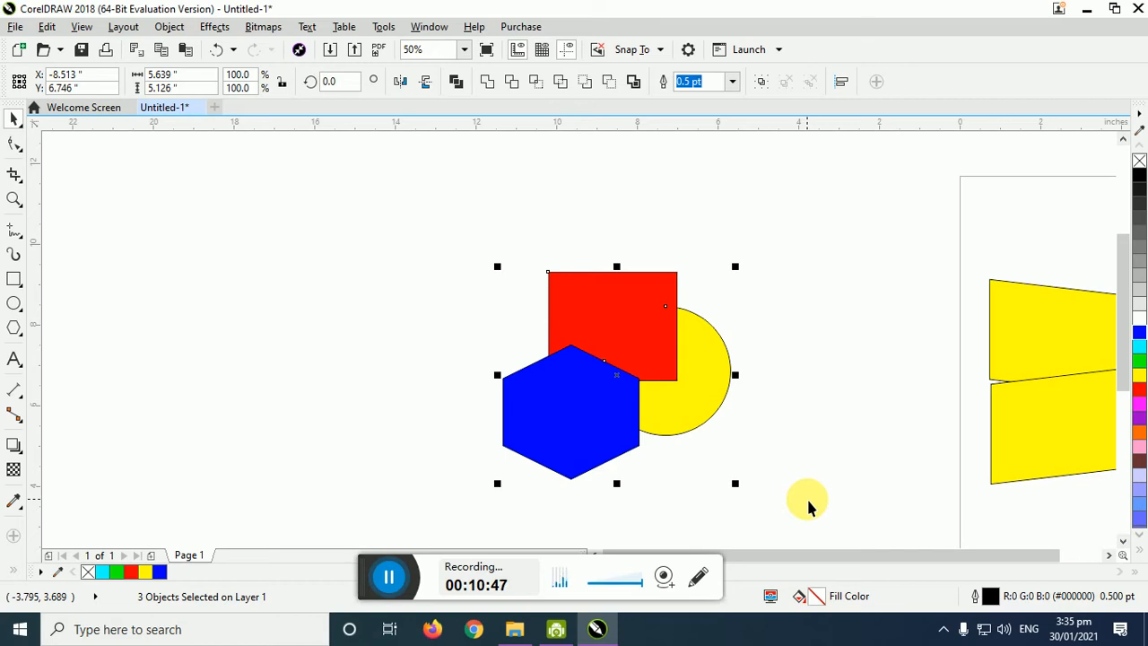
{"action": "right_click", "coordinate": [626, 307]}
{"action": "mouse_move", "coordinate": [718, 448]}
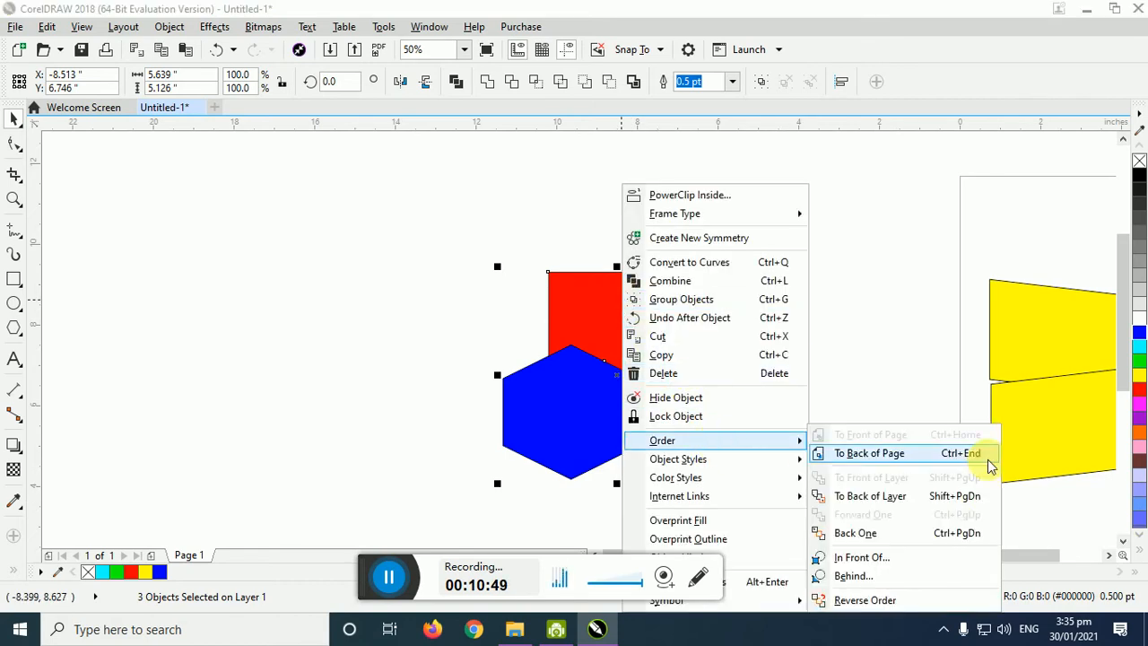
{"action": "left_click", "coordinate": [917, 599]}
{"action": "left_click", "coordinate": [884, 423]}
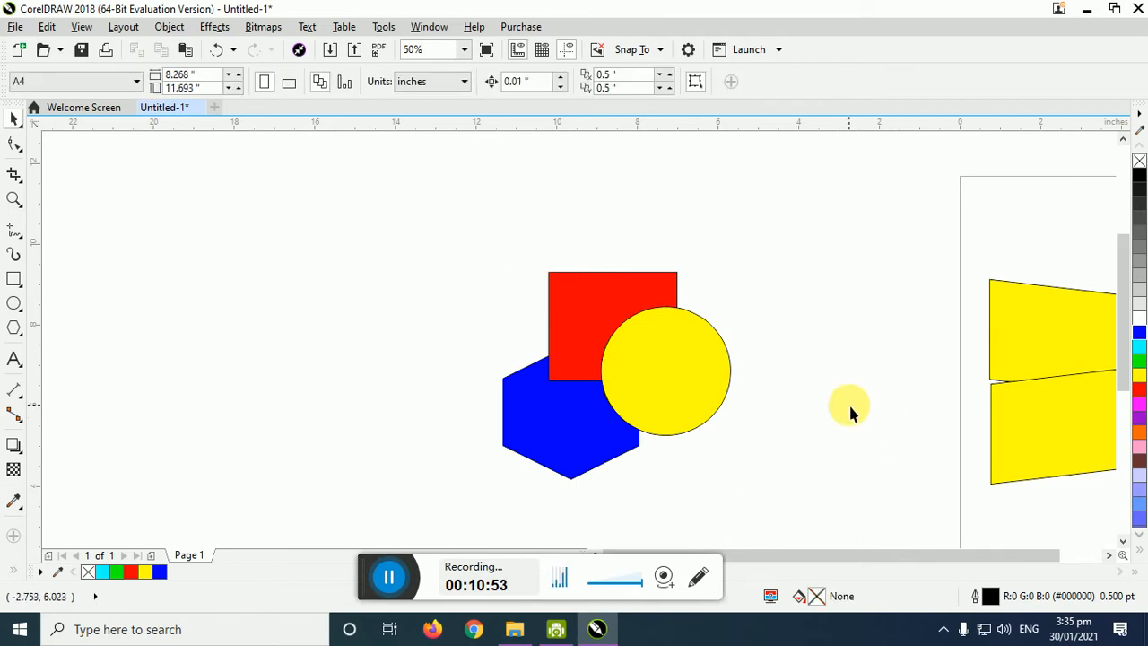
- Examine the stacking-order commands offered for the red rectangle and yellow circle together, and for the yellow circle alone
{"action": "left_click_drag", "start_coordinate": [516, 229], "coordinate": [790, 452]}
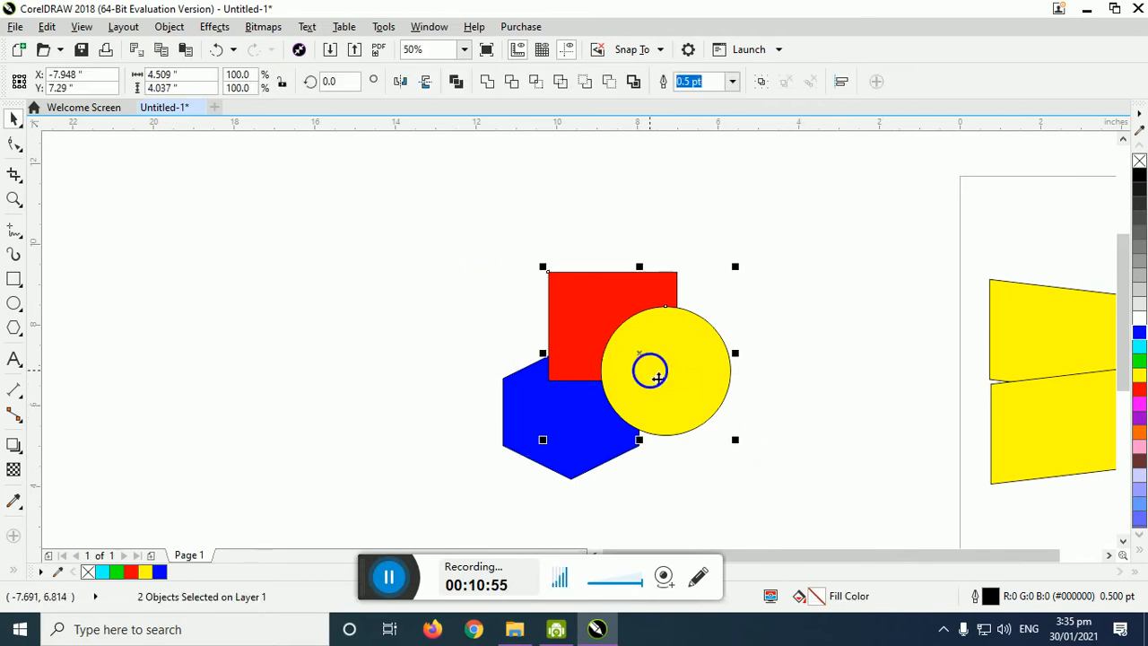
{"action": "right_click", "coordinate": [648, 369]}
{"action": "mouse_move", "coordinate": [791, 453]}
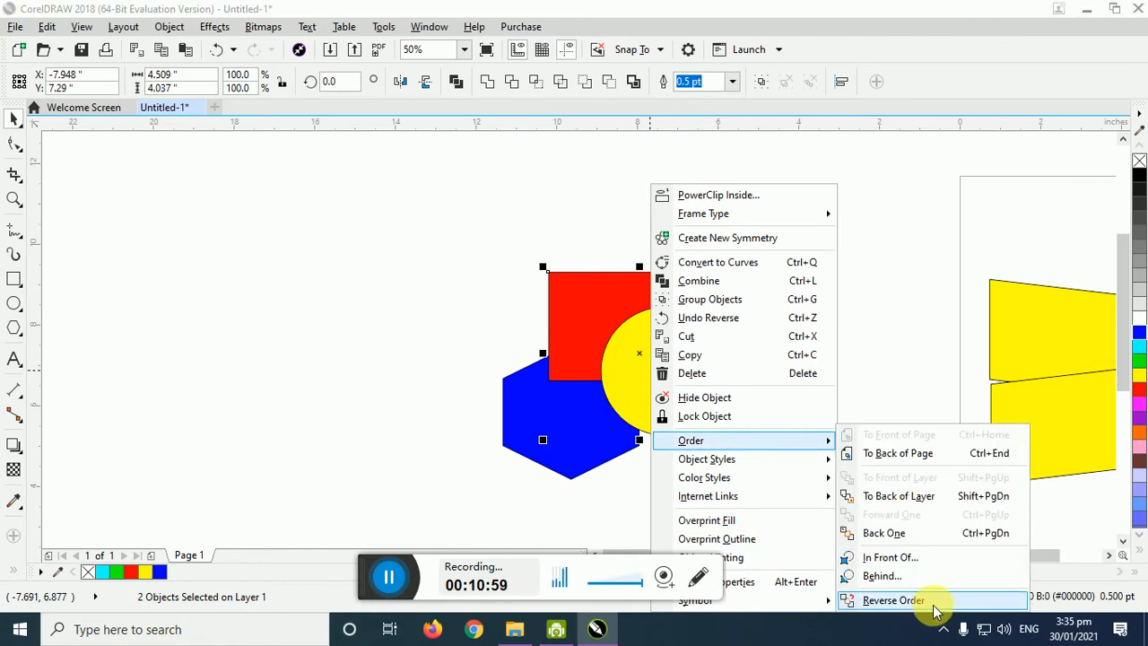
{"action": "left_click", "coordinate": [476, 422]}
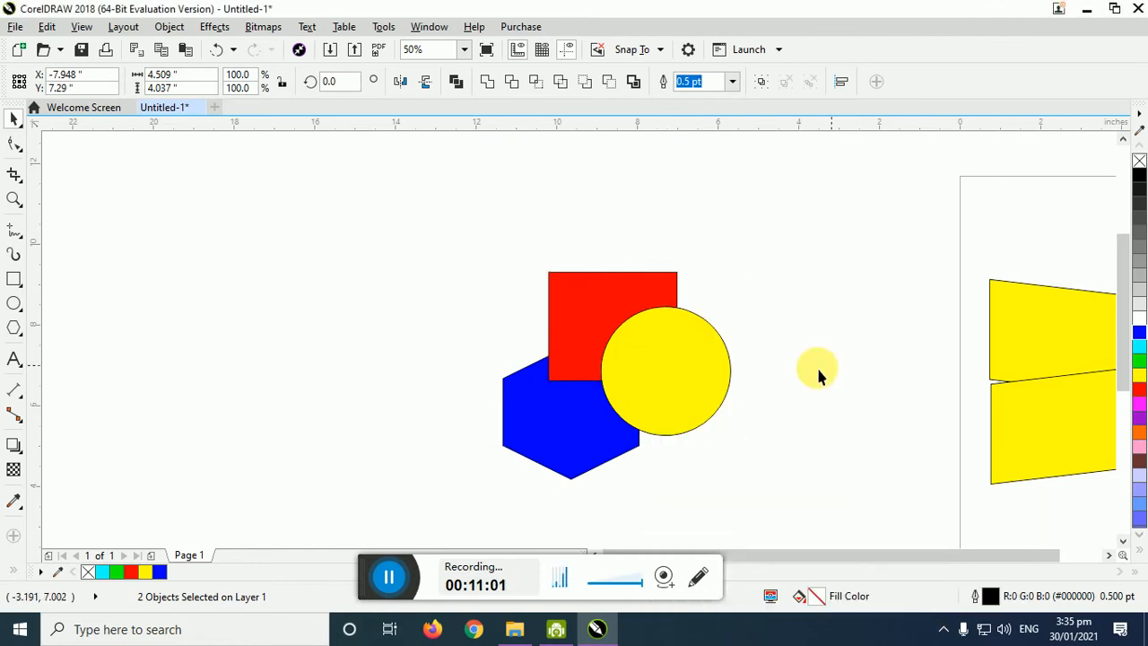
{"action": "left_click", "coordinate": [705, 380]}
{"action": "right_click", "coordinate": [705, 379]}
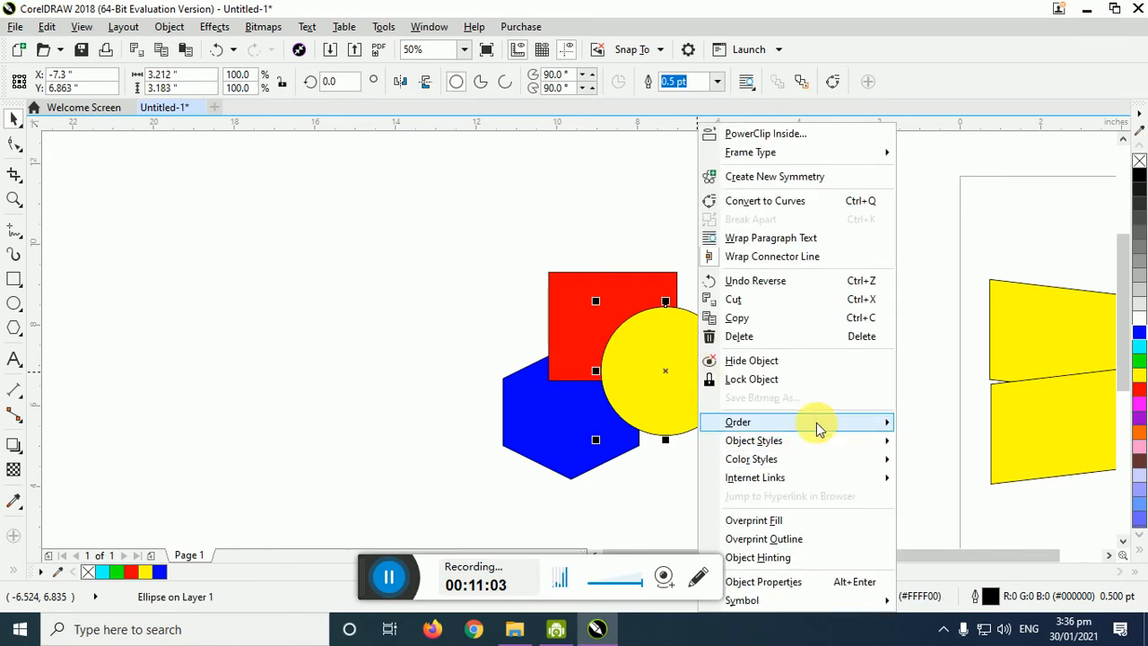
{"action": "mouse_move", "coordinate": [818, 426]}
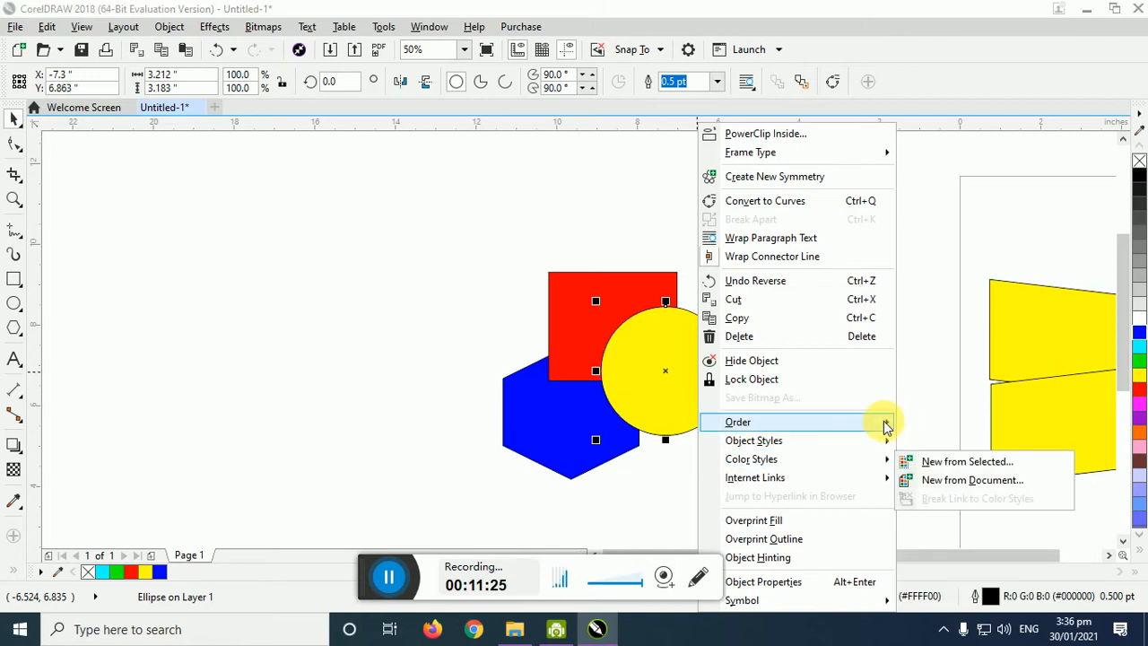
{"action": "mouse_move", "coordinate": [888, 423]}
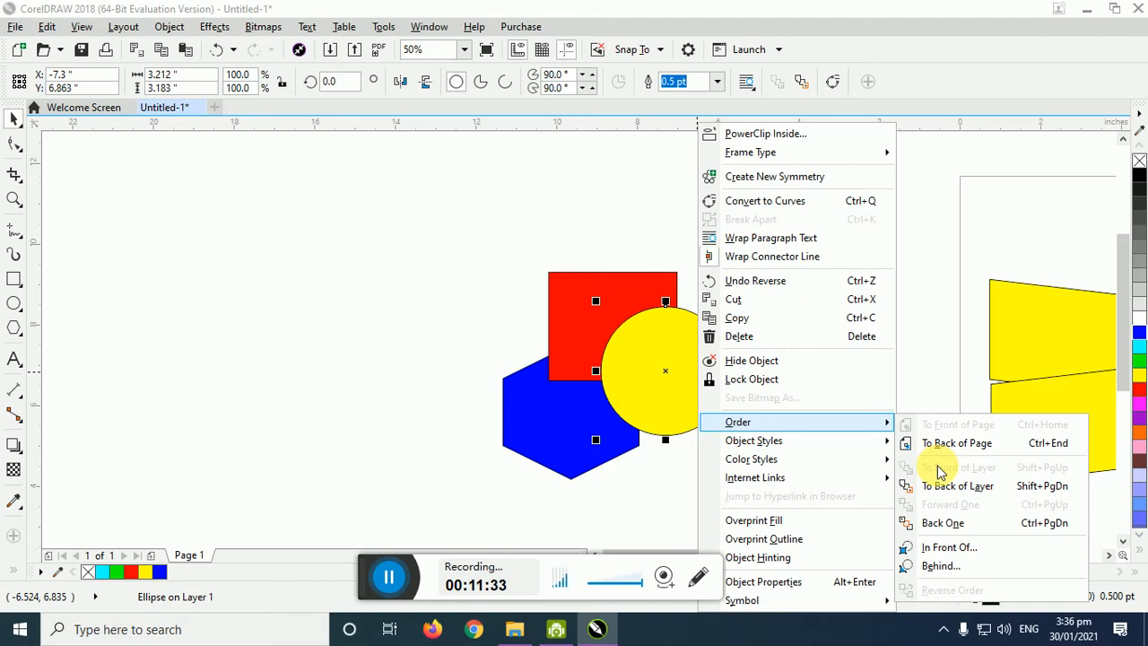
{"action": "left_click", "coordinate": [447, 293]}
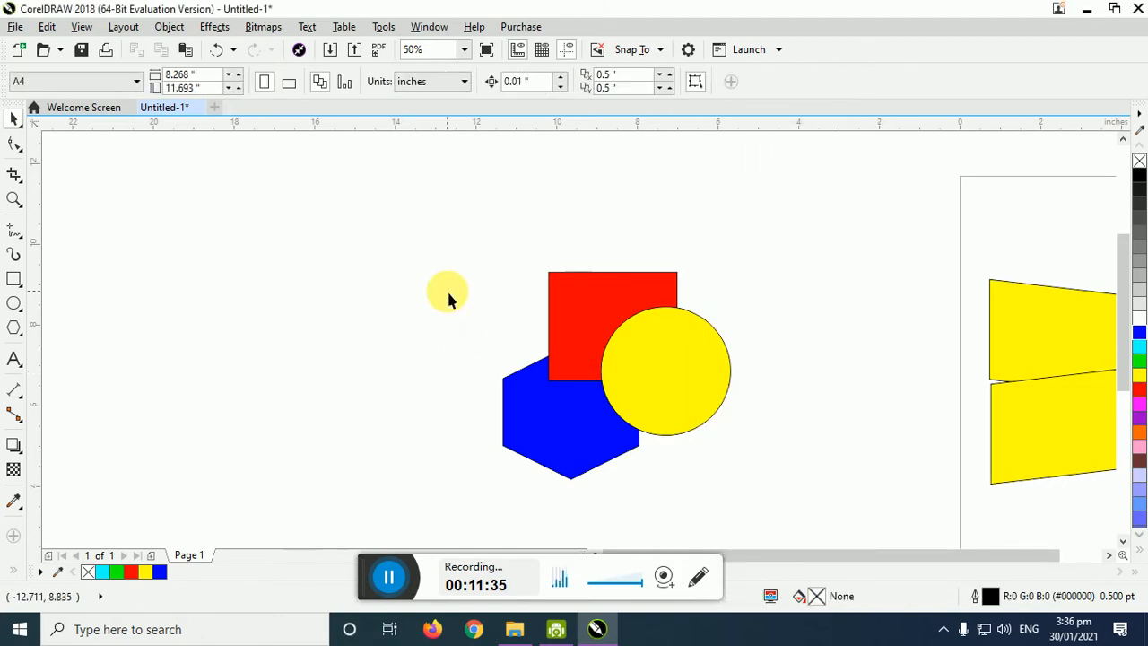
- Delete the three overlapping shapes and undo the deletion
{"action": "left_click_drag", "start_coordinate": [448, 243], "coordinate": [820, 517]}
{"action": "key", "text": "Delete"}
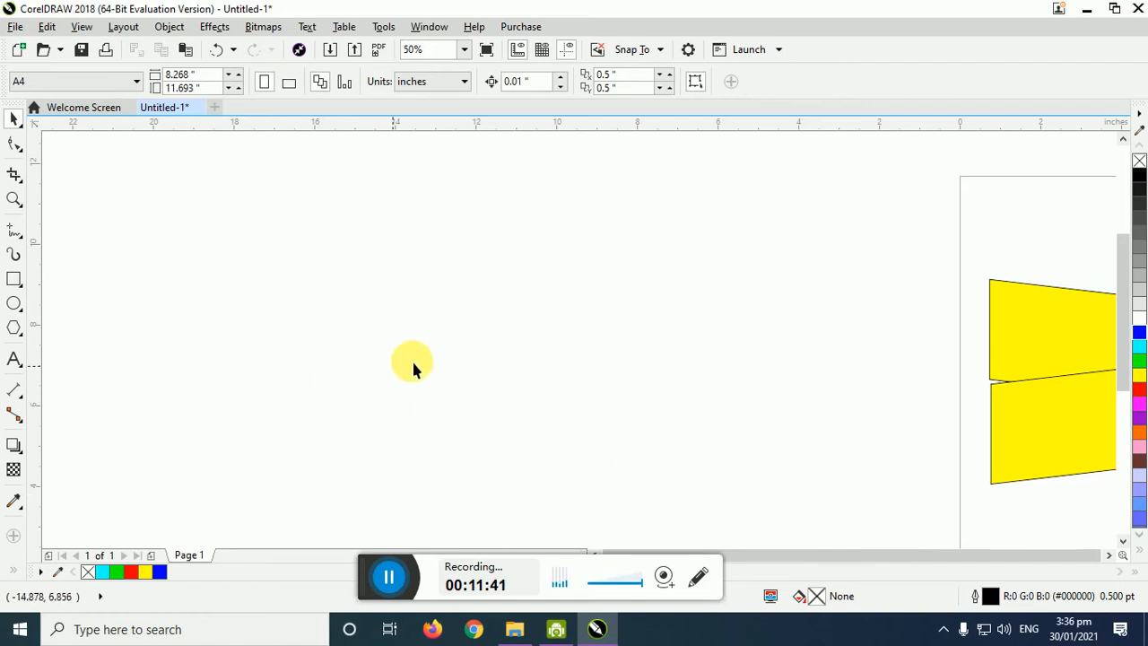
{"action": "key", "text": "ctrl+z"}
{"action": "left_click", "coordinate": [386, 350]}
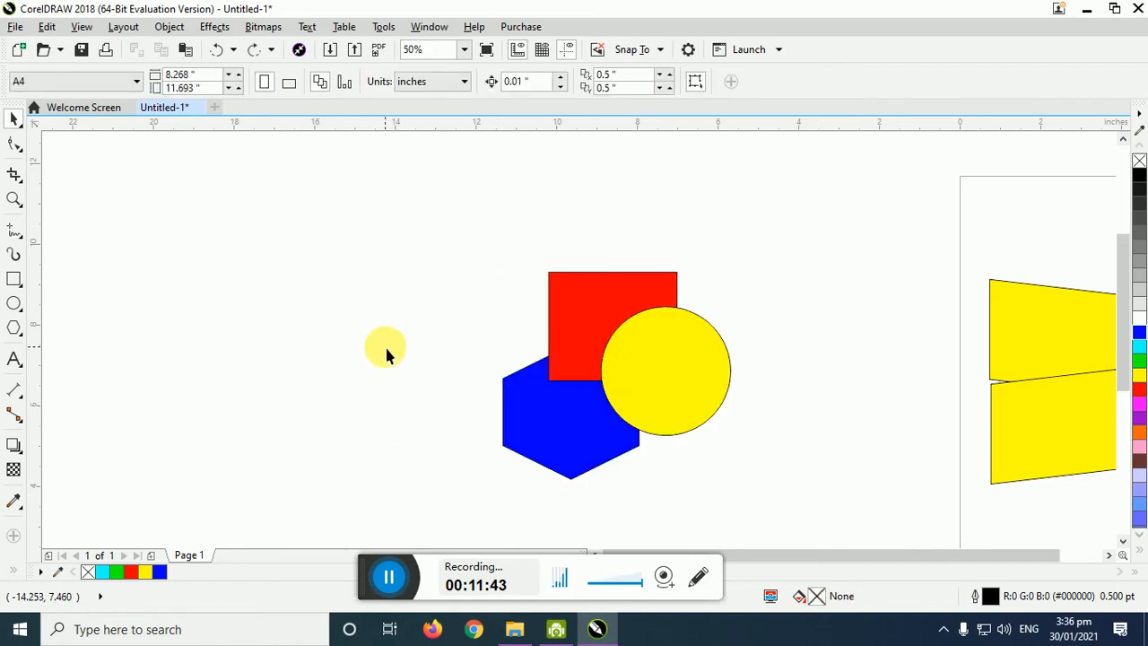
- Add the artistic text "EDGE VISION INSTITUTE" above and to the left of the three overlapping shapes
{"action": "left_click", "coordinate": [13, 363]}
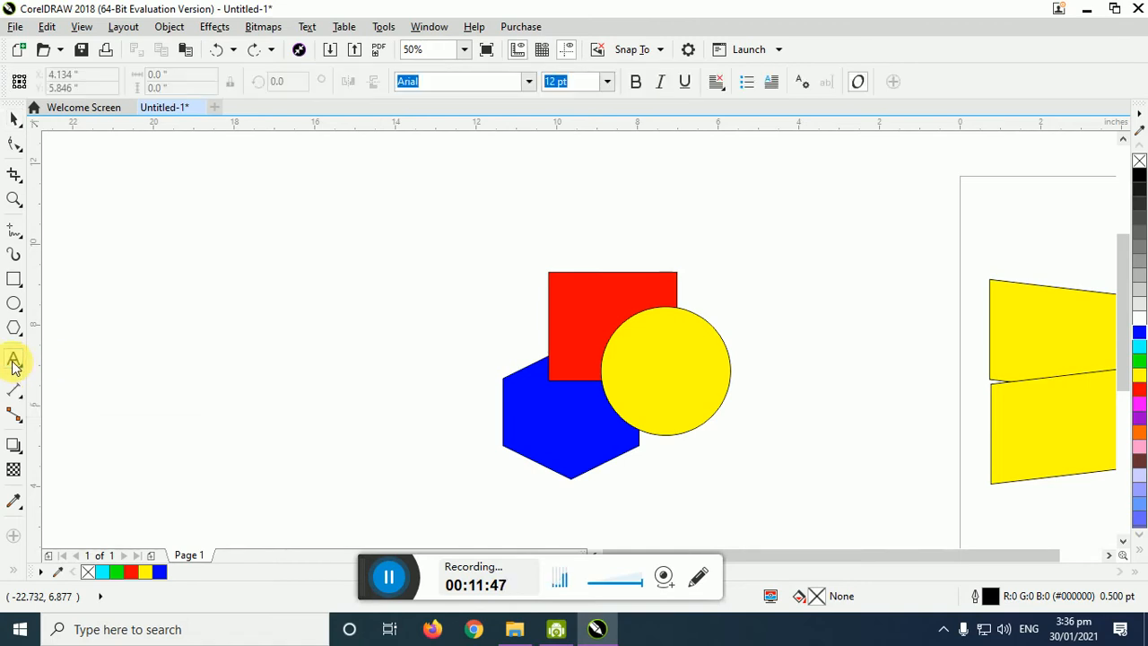
{"action": "left_click", "coordinate": [24, 370]}
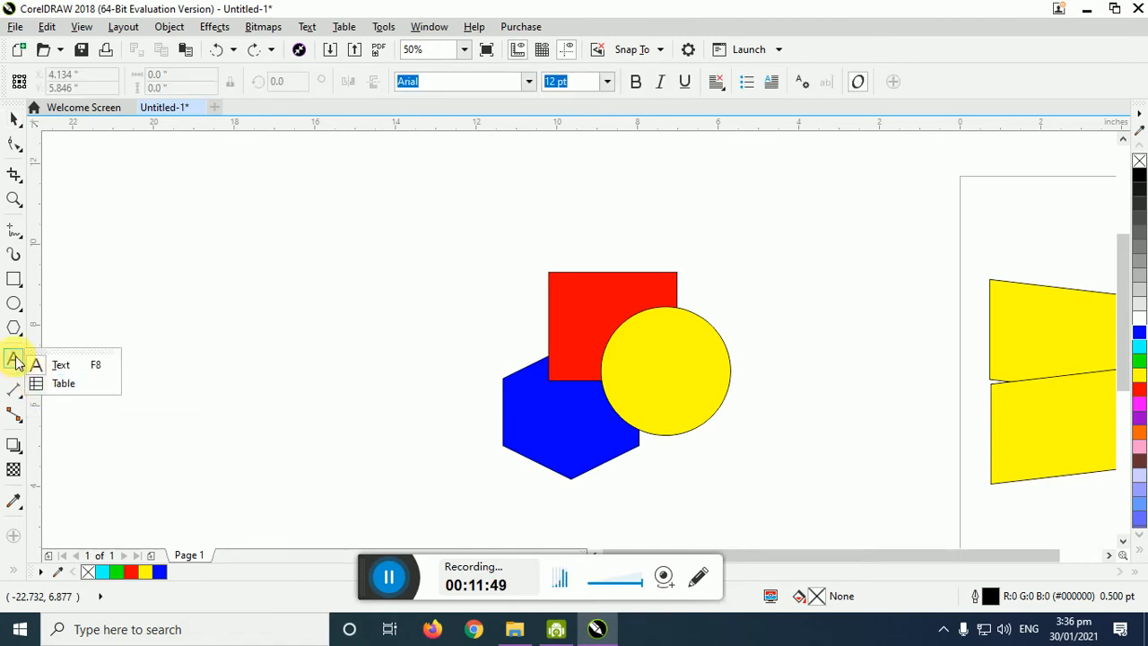
{"action": "left_click", "coordinate": [15, 362]}
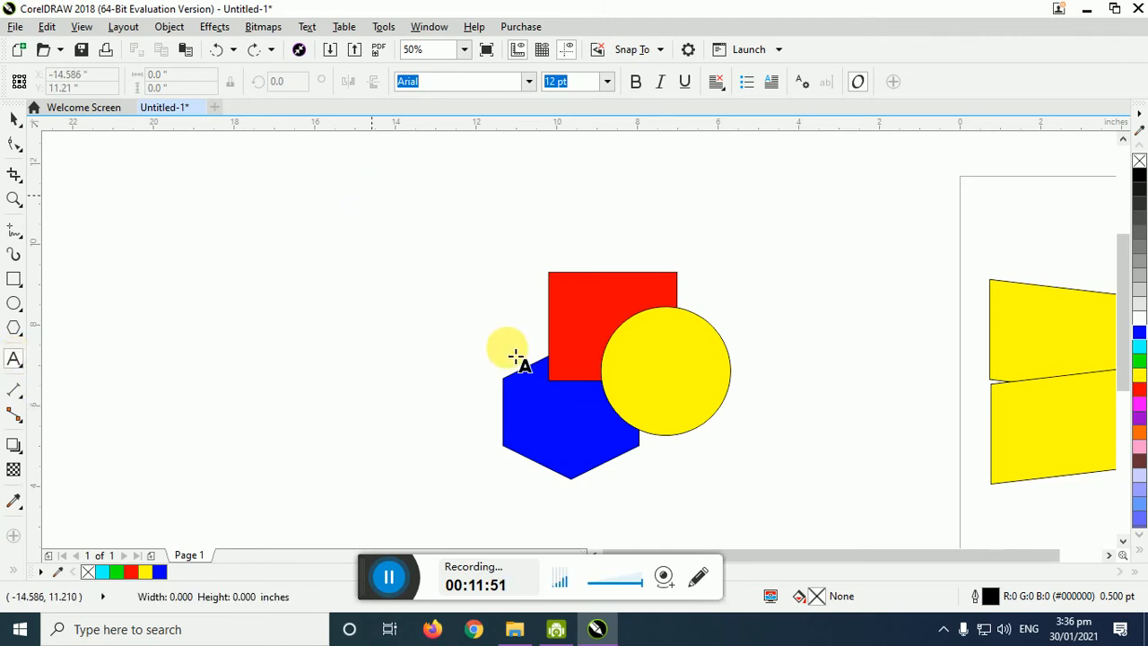
{"action": "left_click", "coordinate": [372, 196]}
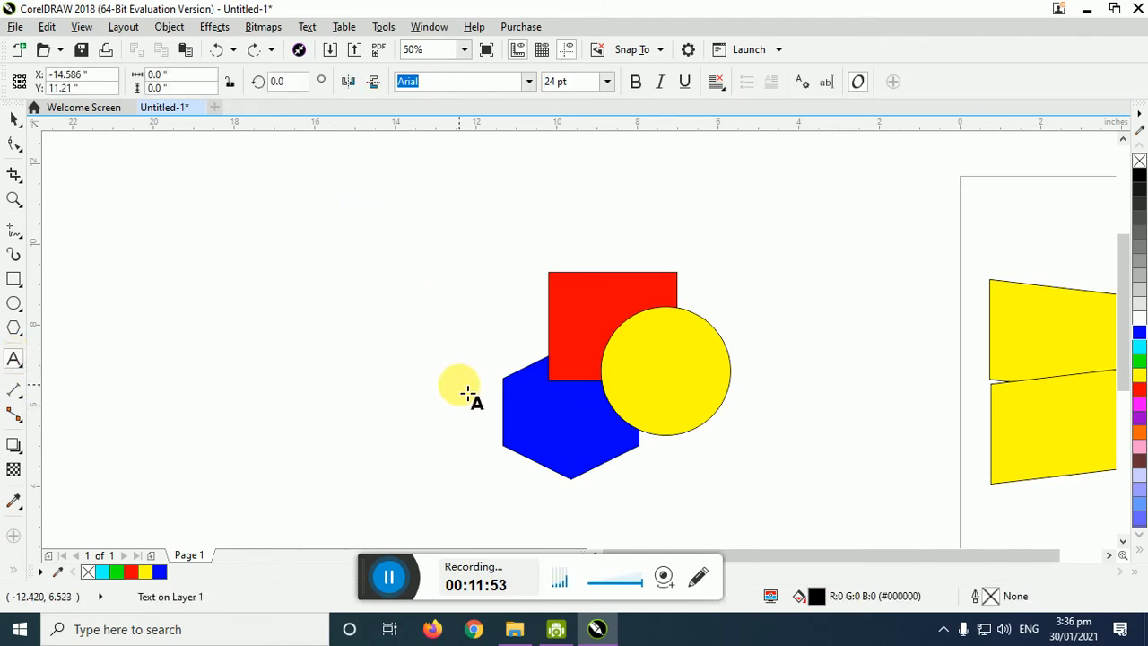
{"action": "type", "text": "EDGE"}
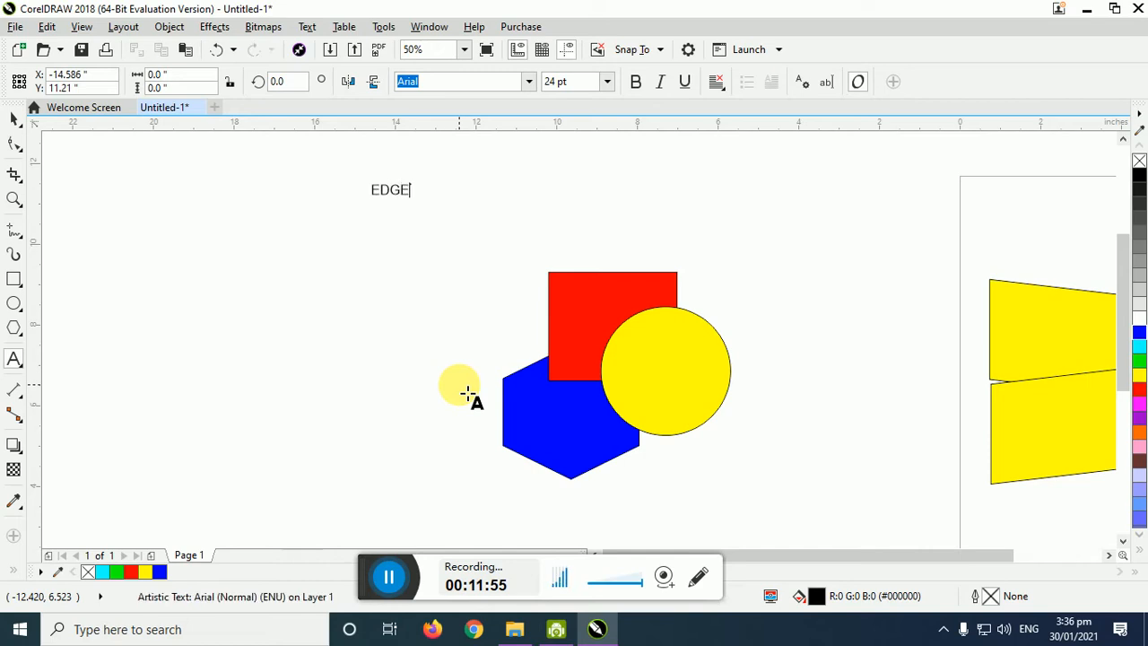
{"action": "type", "text": " b"}
{"action": "key", "text": "BackSpace"}
{"action": "type", "text": "VISION INS"}
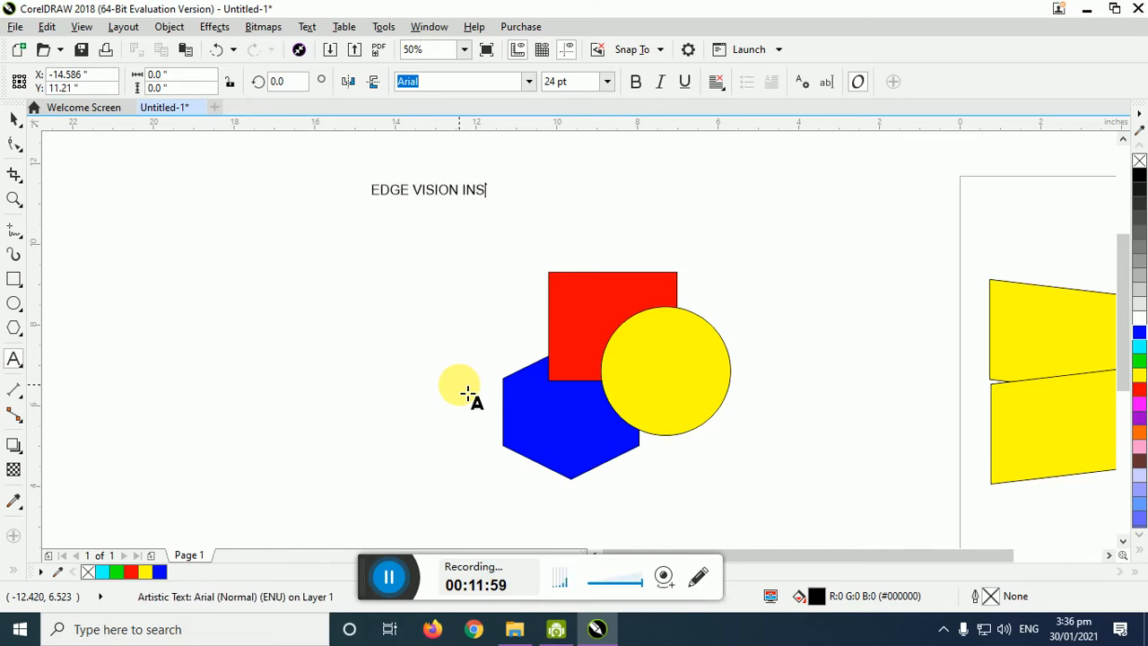
{"action": "type", "text": "TITUTE"}
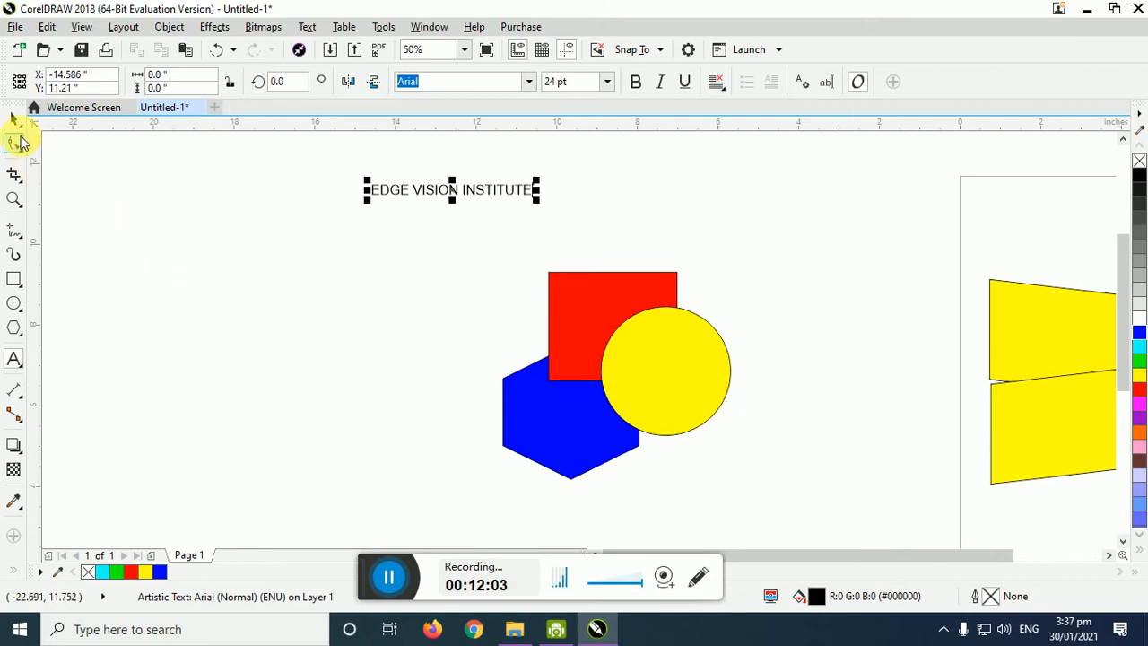
- Move the "EDGE VISION INSTITUTE" text further left of the shapes, to about X -17.836 and Y 10.773 inches
{"action": "left_click", "coordinate": [13, 119]}
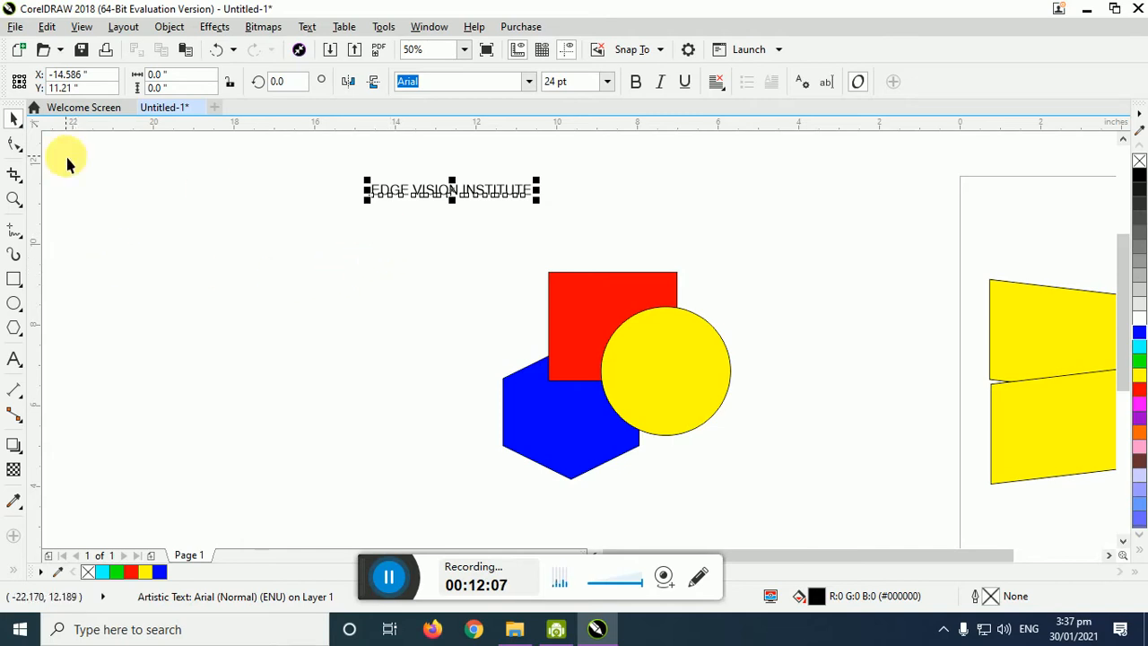
{"action": "left_click", "coordinate": [367, 225]}
{"action": "left_click_drag", "start_coordinate": [440, 192], "coordinate": [464, 219]}
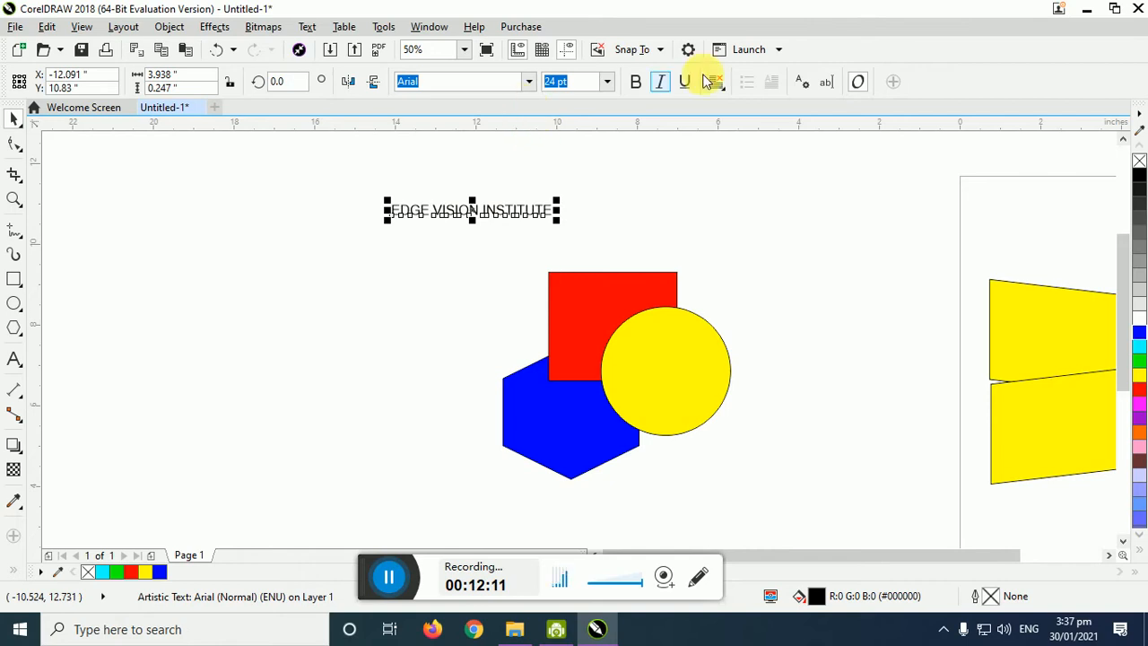
{"action": "left_click", "coordinate": [313, 208]}
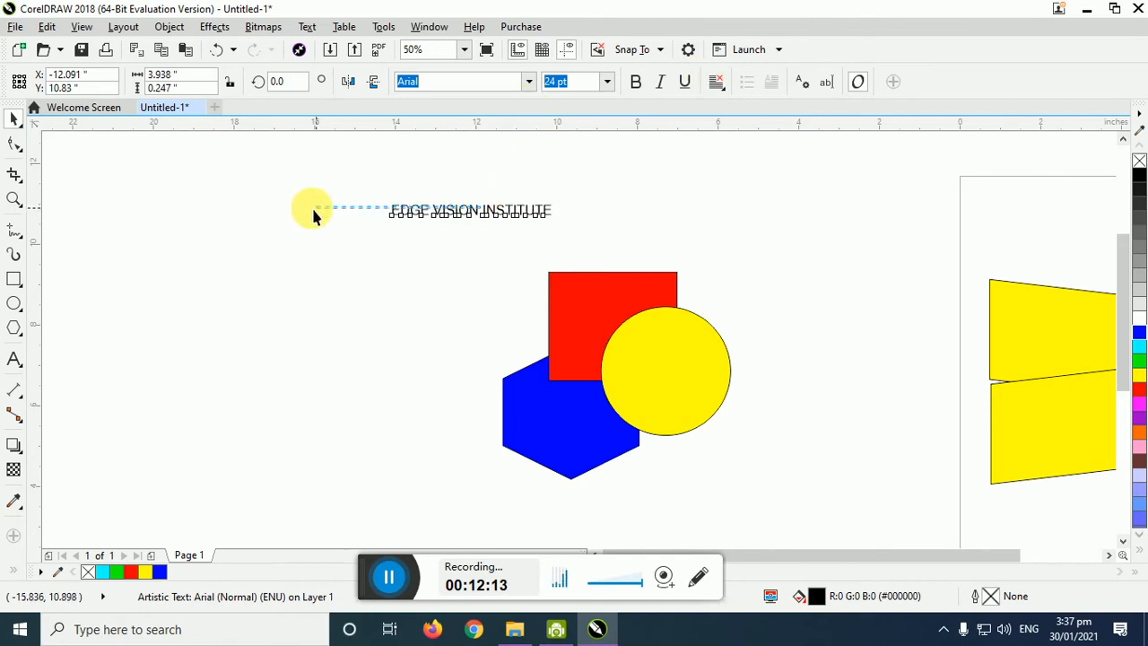
{"action": "left_click", "coordinate": [472, 214]}
{"action": "left_click_drag", "start_coordinate": [473, 221], "coordinate": [243, 223]}
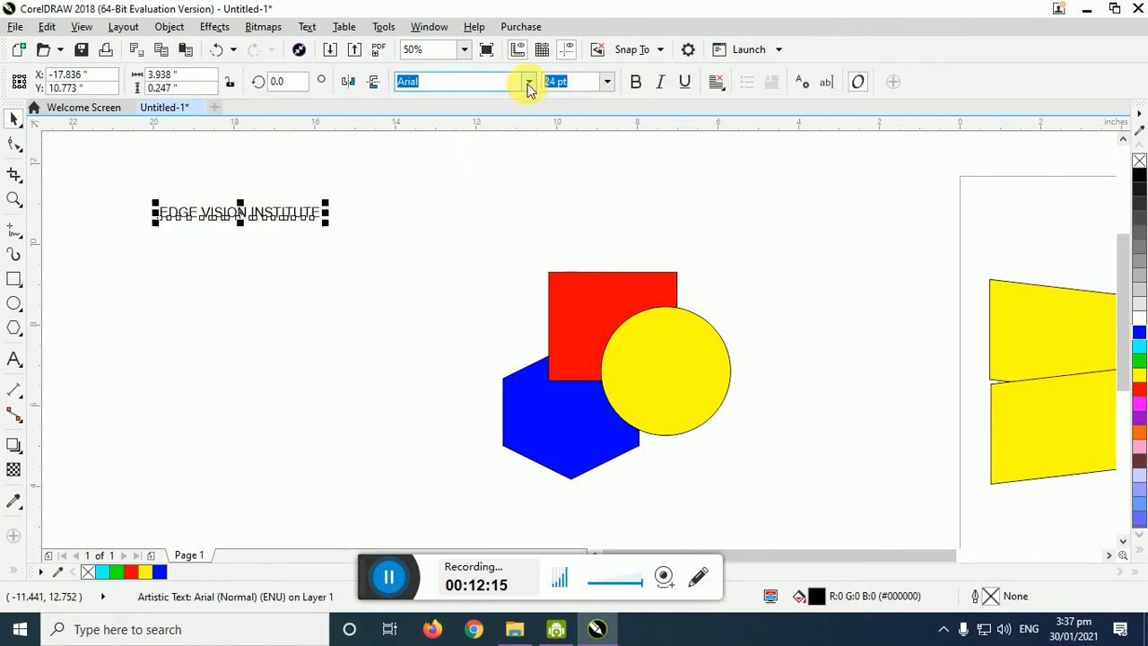
- Browse the installed fonts and preview them on the "EDGE VISION INSTITUTE" text
{"action": "left_click", "coordinate": [529, 82]}
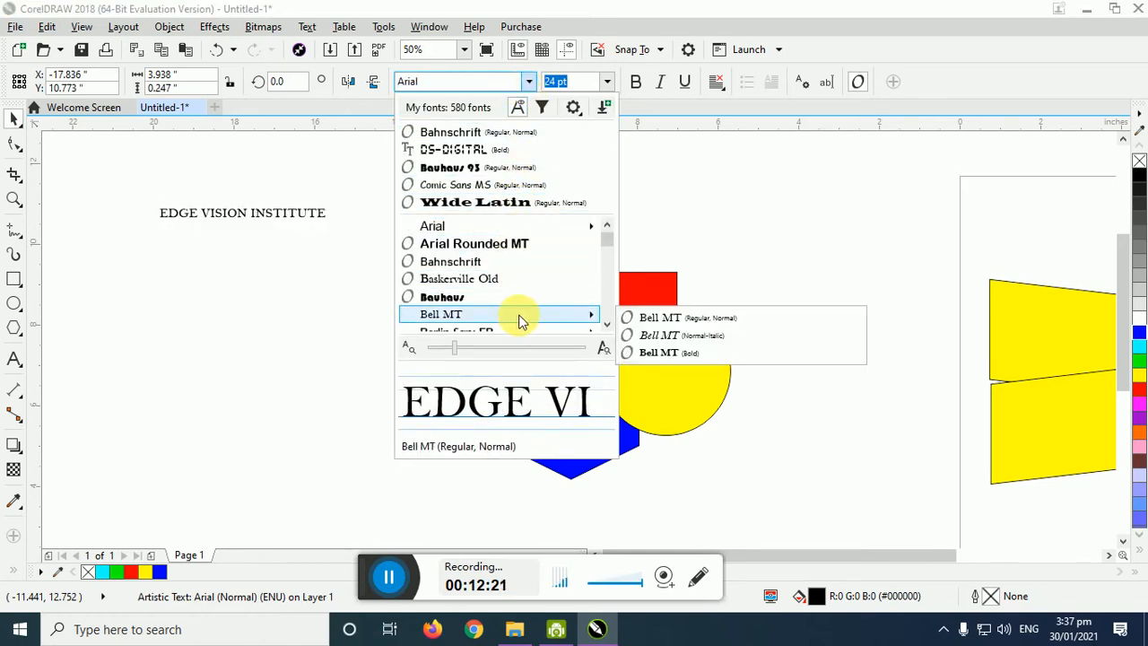
{"action": "scroll", "coordinate": [523, 304], "scroll_direction": "down", "scroll_amount": 3}
{"action": "mouse_move", "coordinate": [610, 266]}
{"action": "left_click_drag", "start_coordinate": [610, 267], "coordinate": [607, 325]}
{"action": "left_click", "coordinate": [280, 415]}
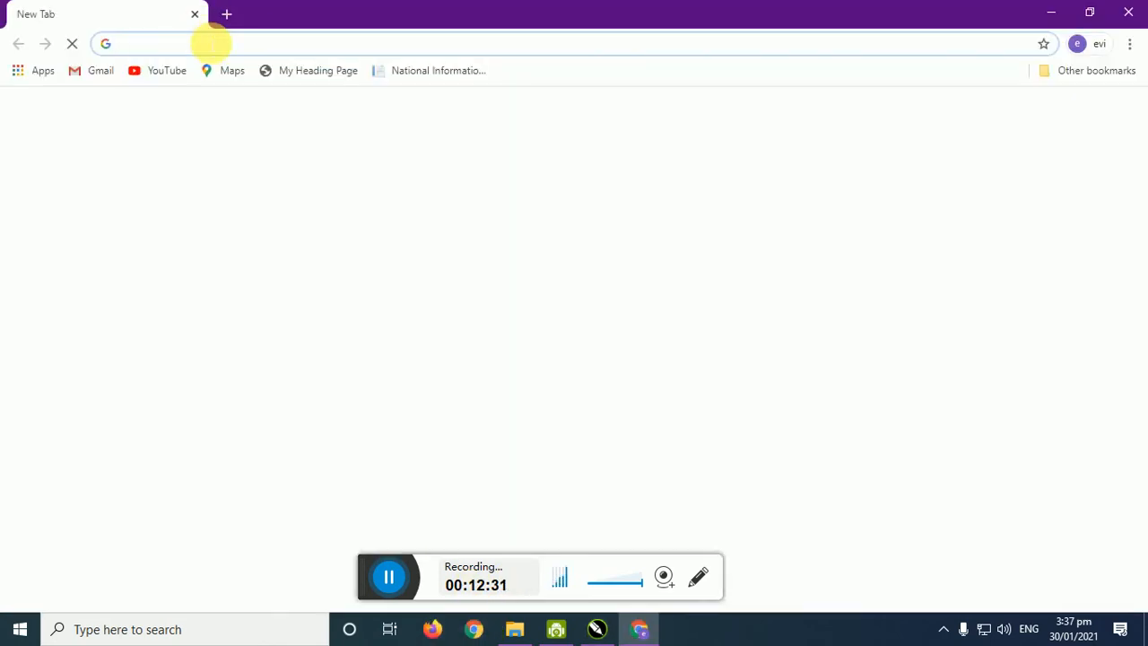
- Switch to Google Chrome and search Google for "font awesome"
{"action": "left_click", "coordinate": [205, 41]}
{"action": "type", "text": "G"}
{"action": "key", "text": "Tab"}
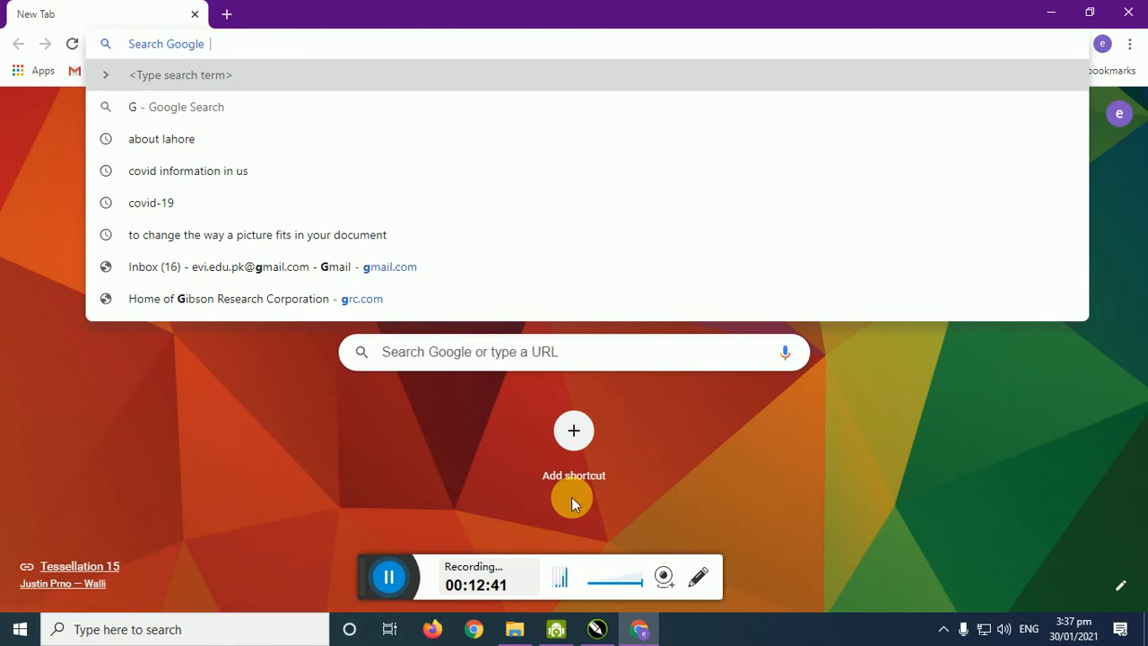
{"action": "type", "text": "FONT"}
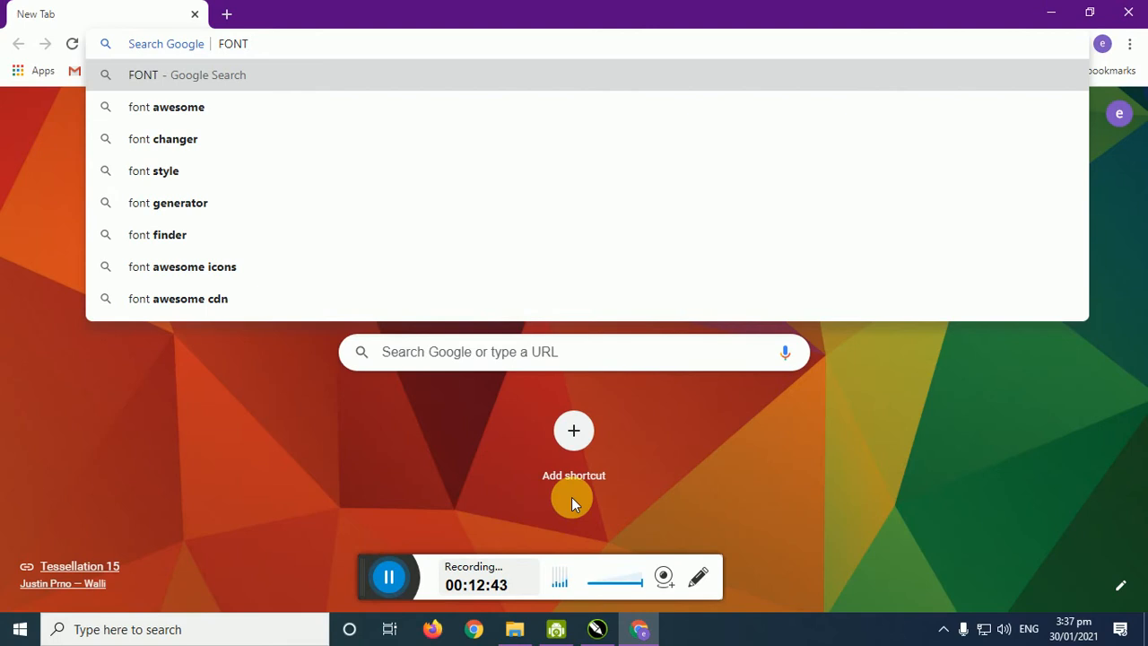
{"action": "key", "text": "Down"}
{"action": "key", "text": "Return"}
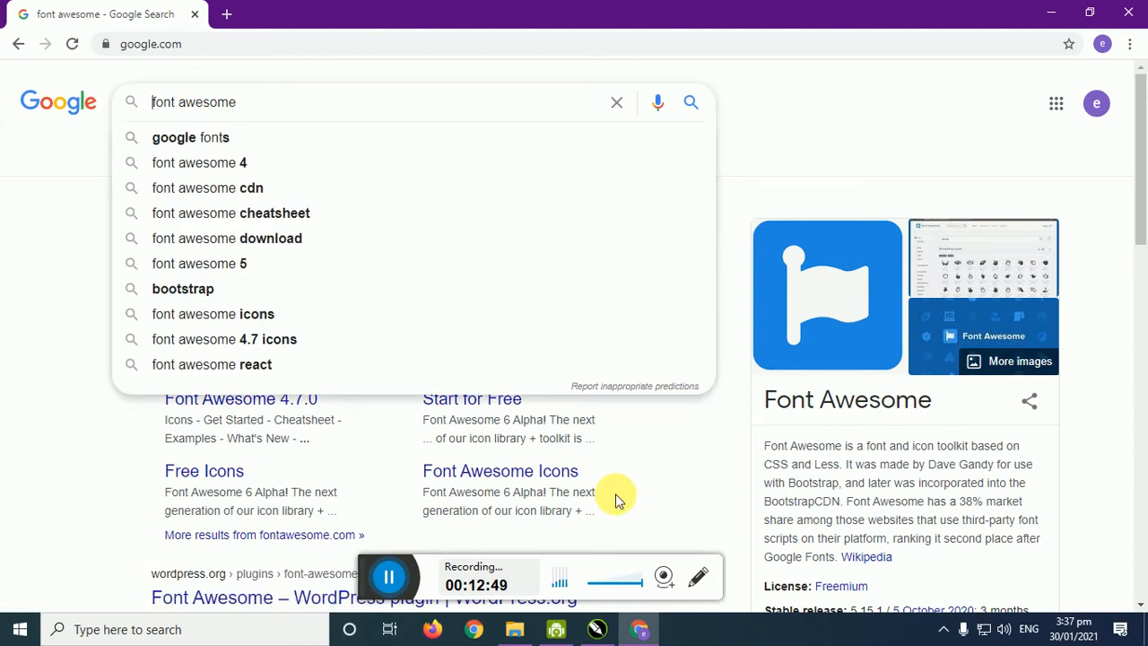
- Replace the Google query with "DOWNLOAD FONTS" and run the search
{"action": "key", "text": "ctrl+a"}
{"action": "key", "text": "BackSpace"}
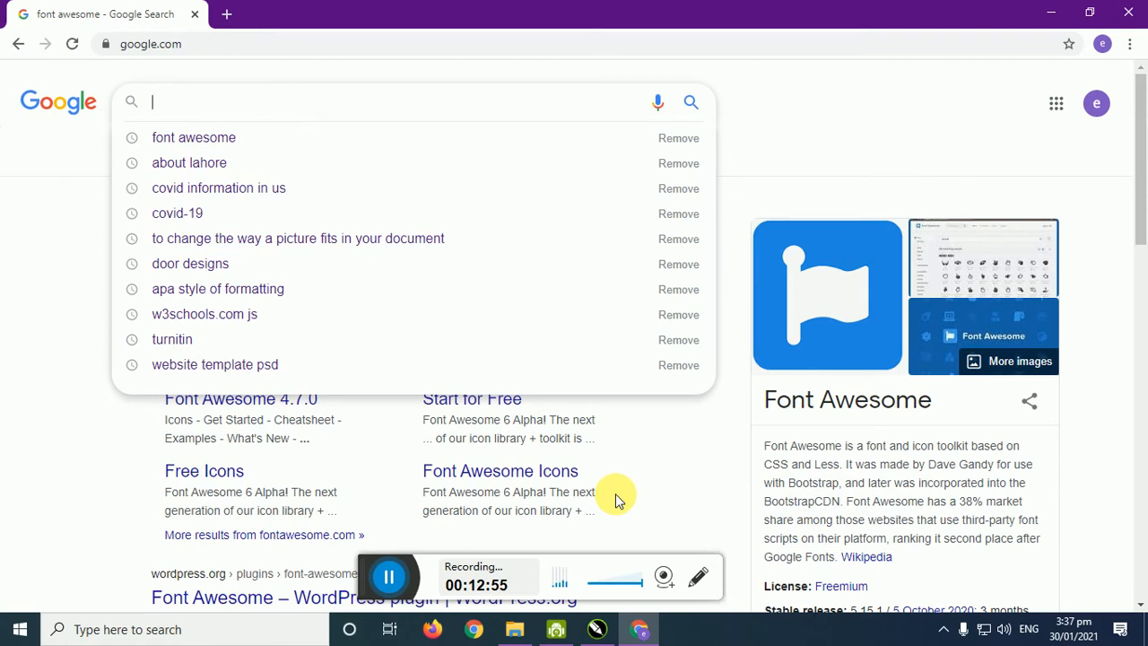
{"action": "type", "text": "DOWNL"}
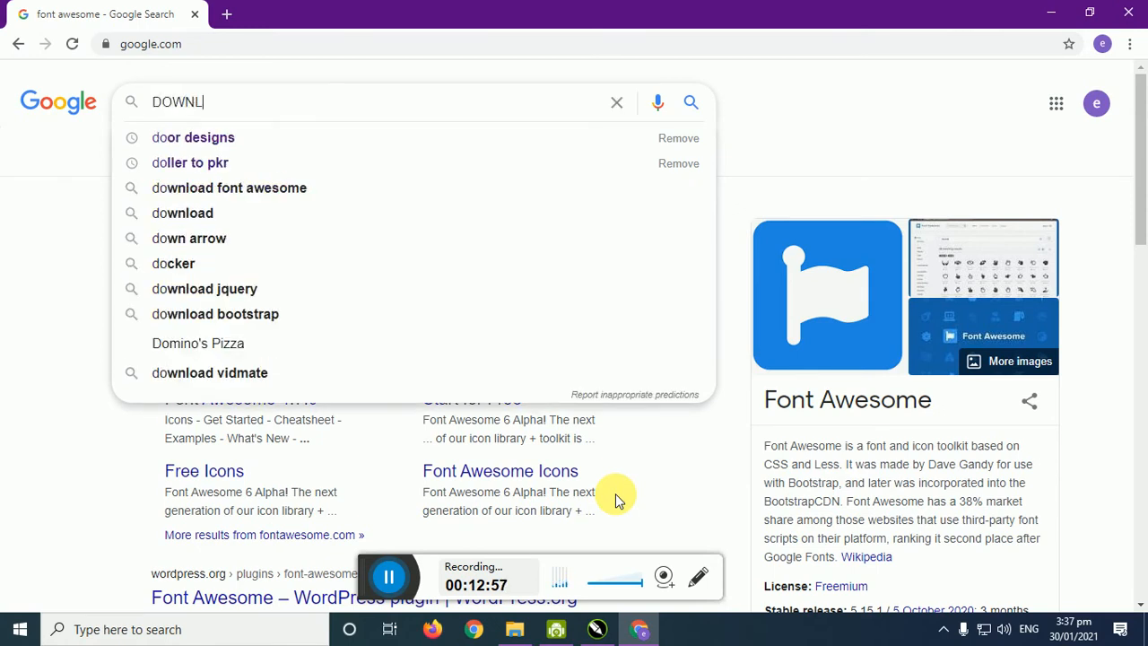
{"action": "type", "text": "OAD FONT"}
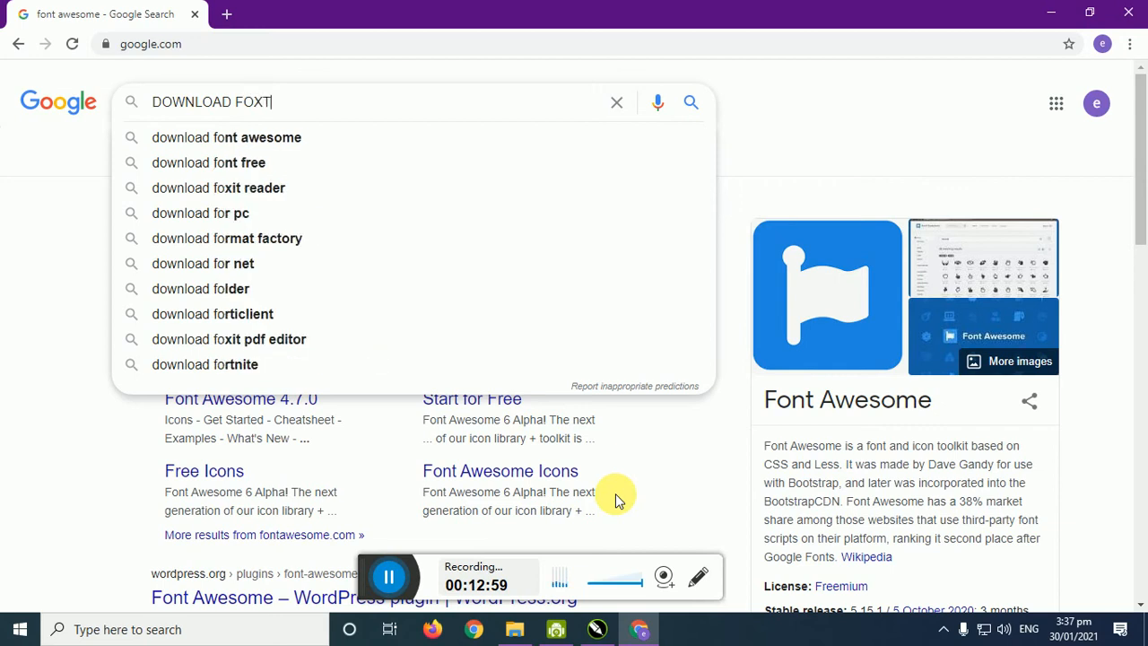
{"action": "type", "text": "S"}
{"action": "key", "text": "Return"}
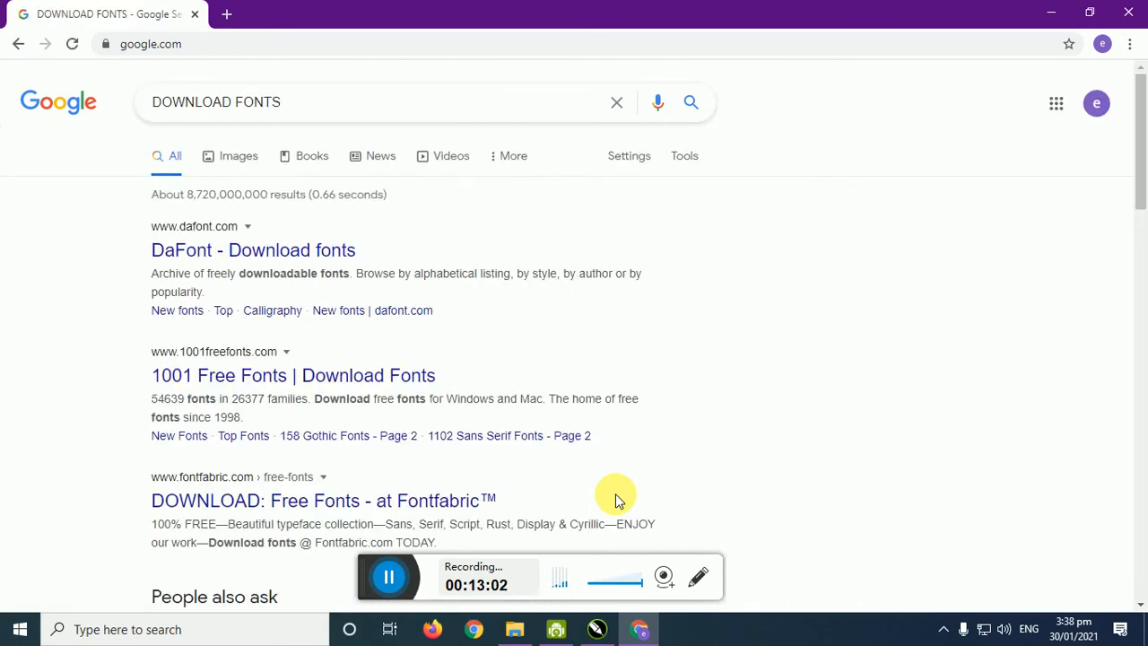
- Open the DaFont website from the search results and look through its recently added fonts
{"action": "left_click", "coordinate": [226, 249]}
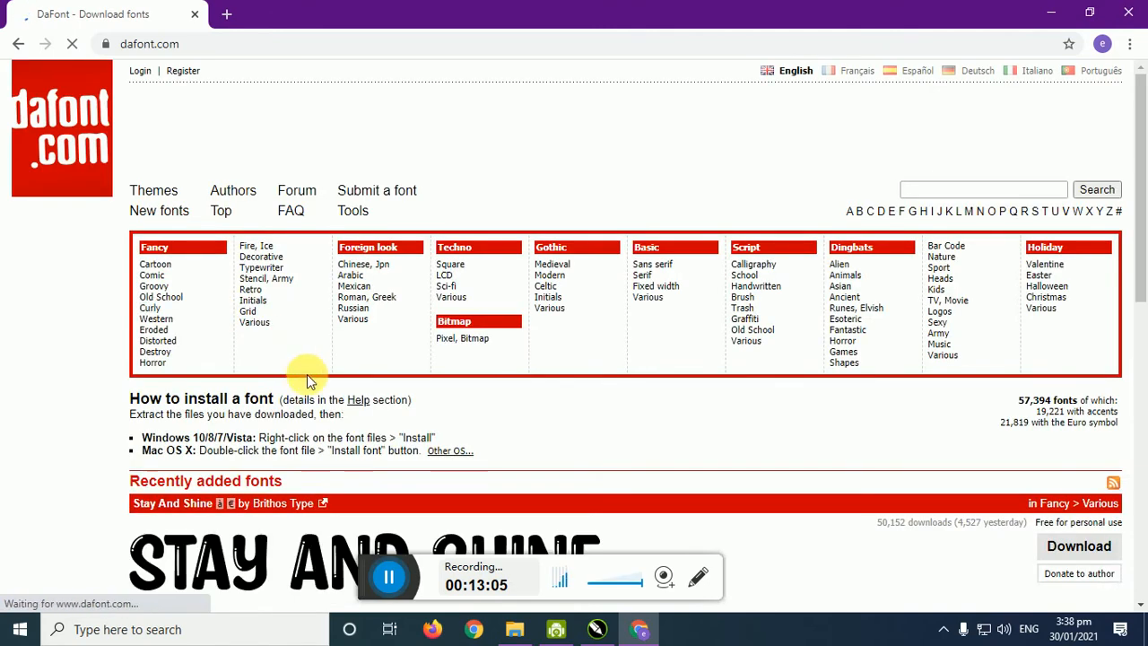
{"action": "scroll", "coordinate": [534, 420], "scroll_direction": "down", "scroll_amount": 2}
{"action": "scroll", "coordinate": [536, 420], "scroll_direction": "down", "scroll_amount": 3}
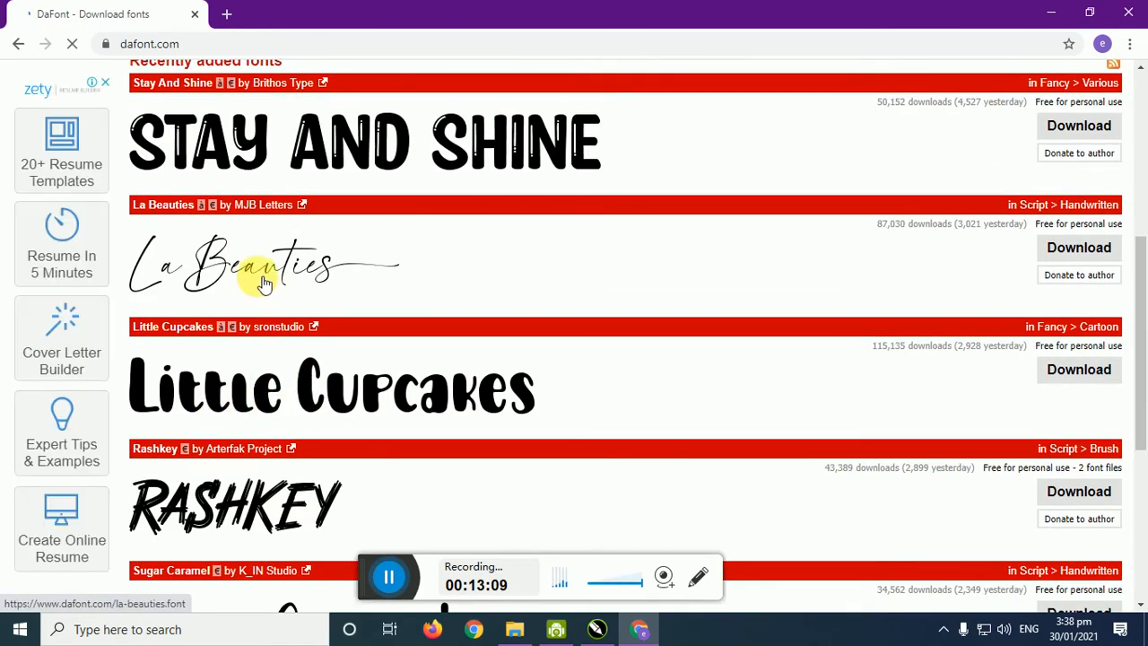
- Download the La Beauties font from DaFont and show la_beauties.zip in its download folder
{"action": "left_click", "coordinate": [1056, 251]}
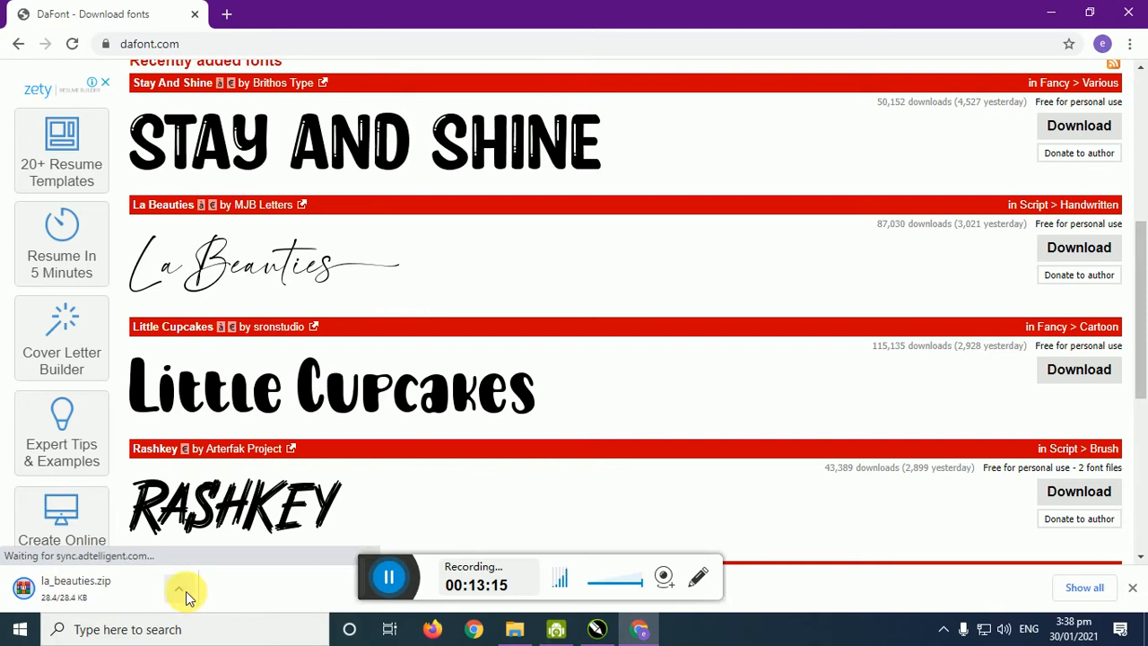
{"action": "left_click", "coordinate": [186, 591]}
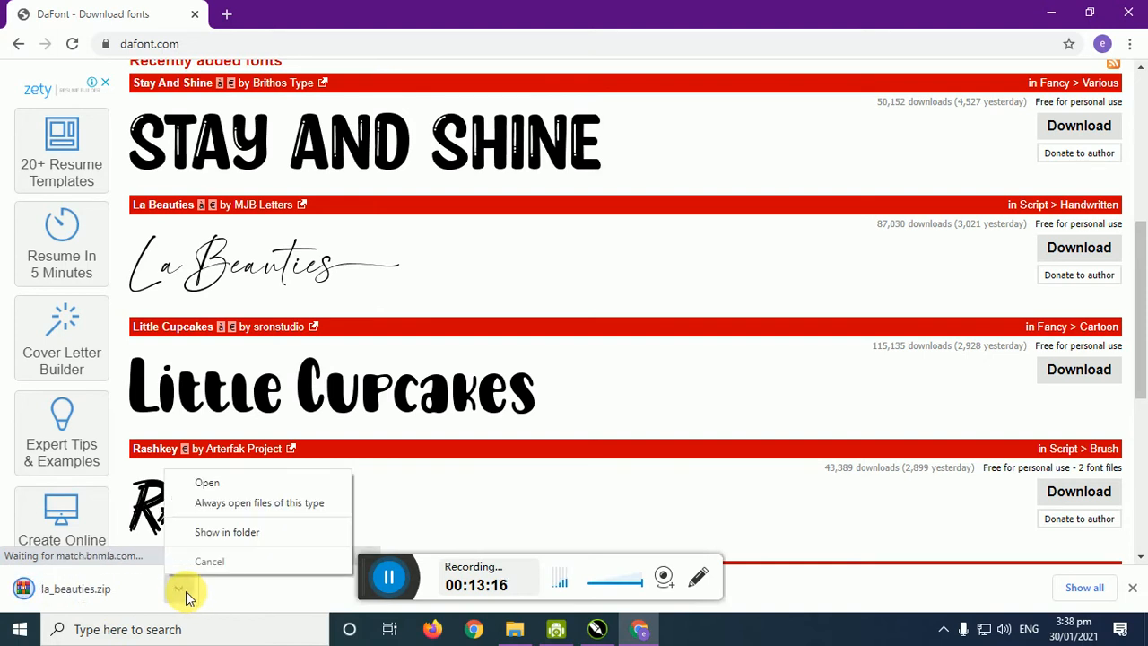
{"action": "left_click", "coordinate": [237, 542]}
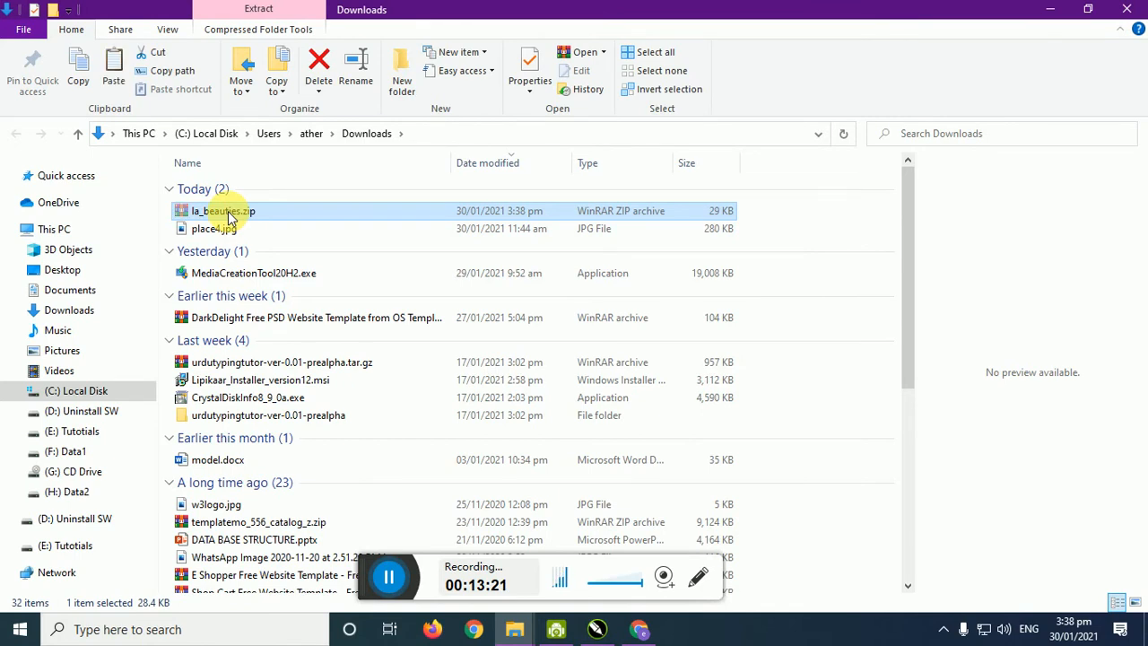
- Copy la_beauties.zip to the desktop and move it to an empty area away from the other icons
{"action": "key", "text": "super+d"}
{"action": "key", "text": "ctrl+v"}
{"action": "left_click_drag", "start_coordinate": [21, 387], "coordinate": [497, 202]}
{"action": "left_click", "coordinate": [530, 275]}
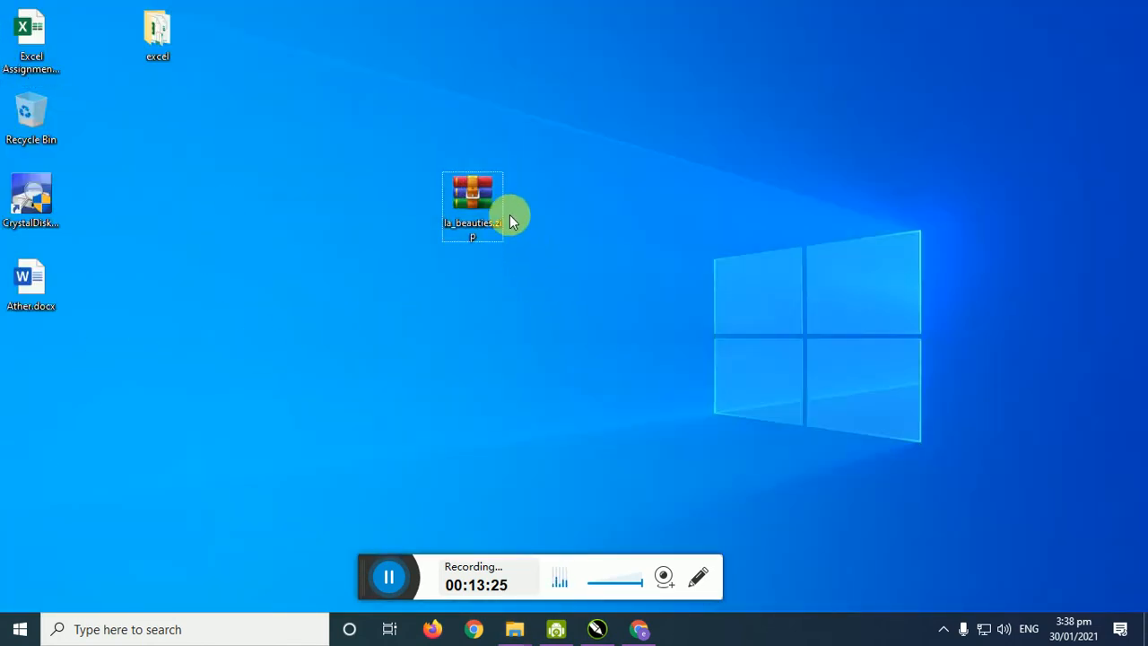
- Extract la_beauties.zip into its own folder on the desktop, move the folder to a free spot and open it
{"action": "right_click", "coordinate": [487, 188]}
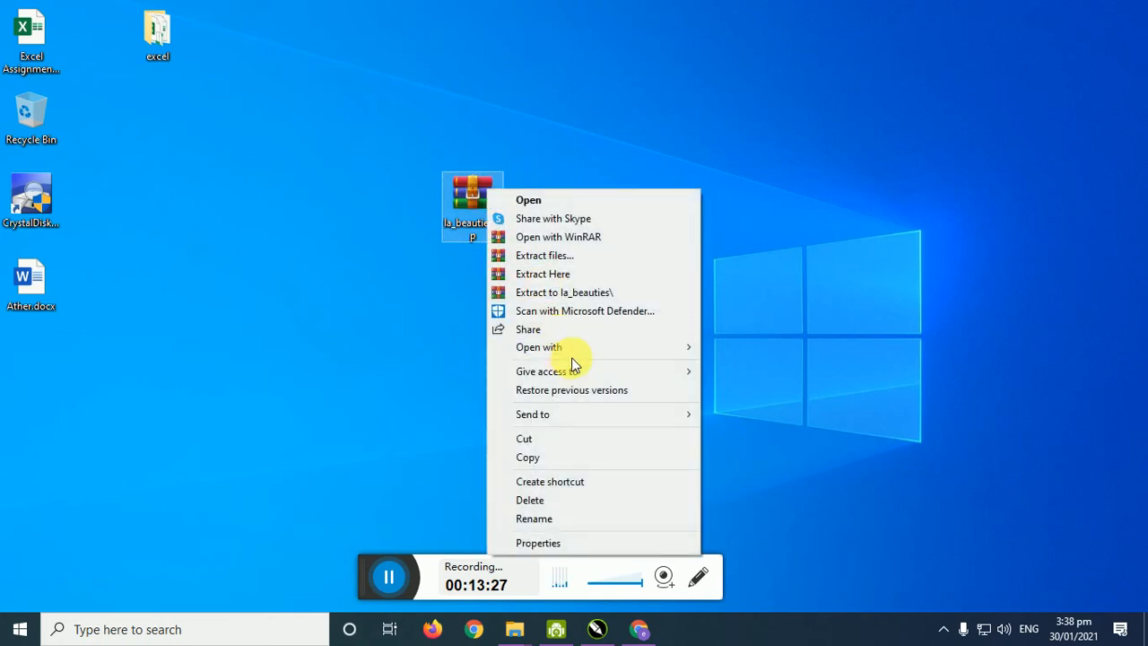
{"action": "left_click", "coordinate": [574, 310]}
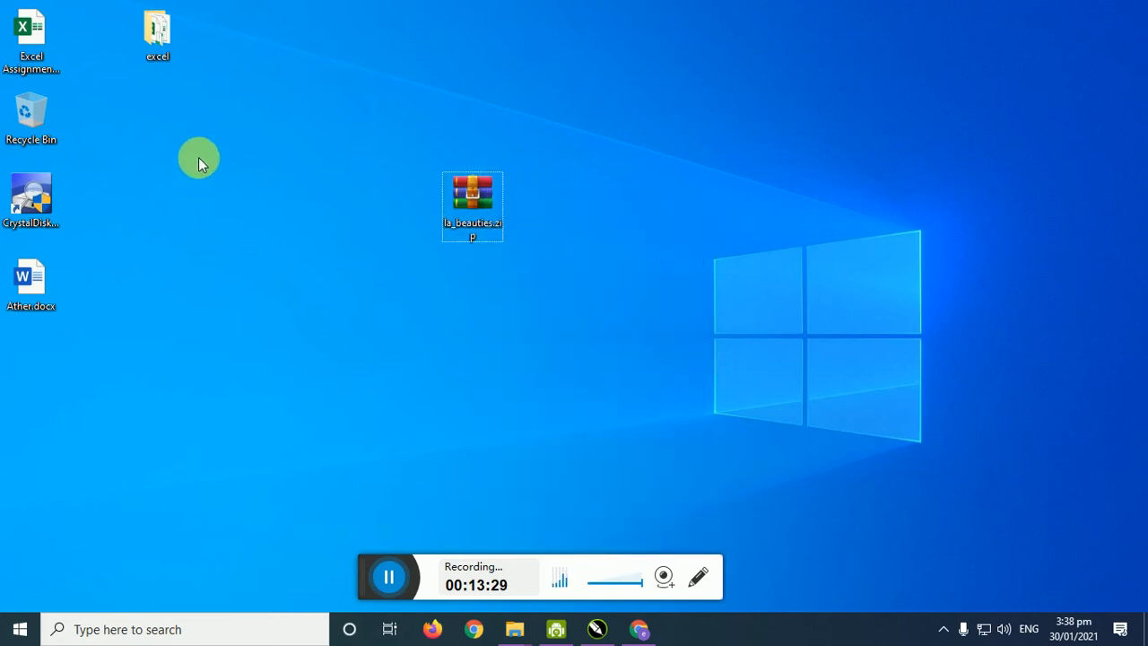
{"action": "left_click_drag", "start_coordinate": [50, 358], "coordinate": [280, 134]}
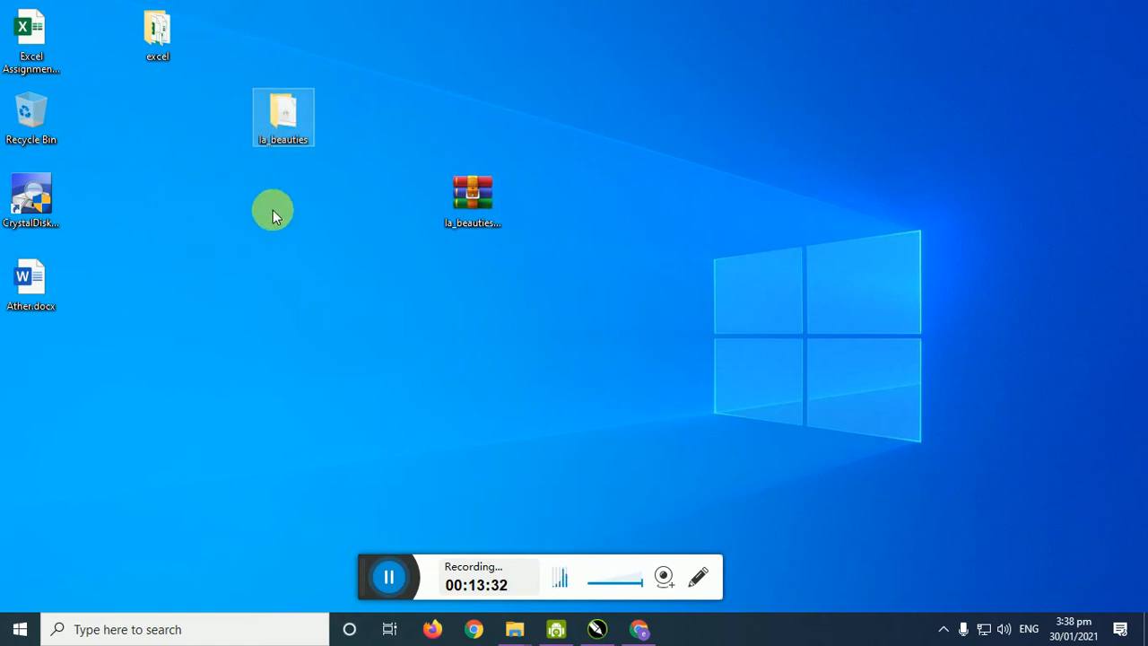
{"action": "double_click", "coordinate": [281, 137]}
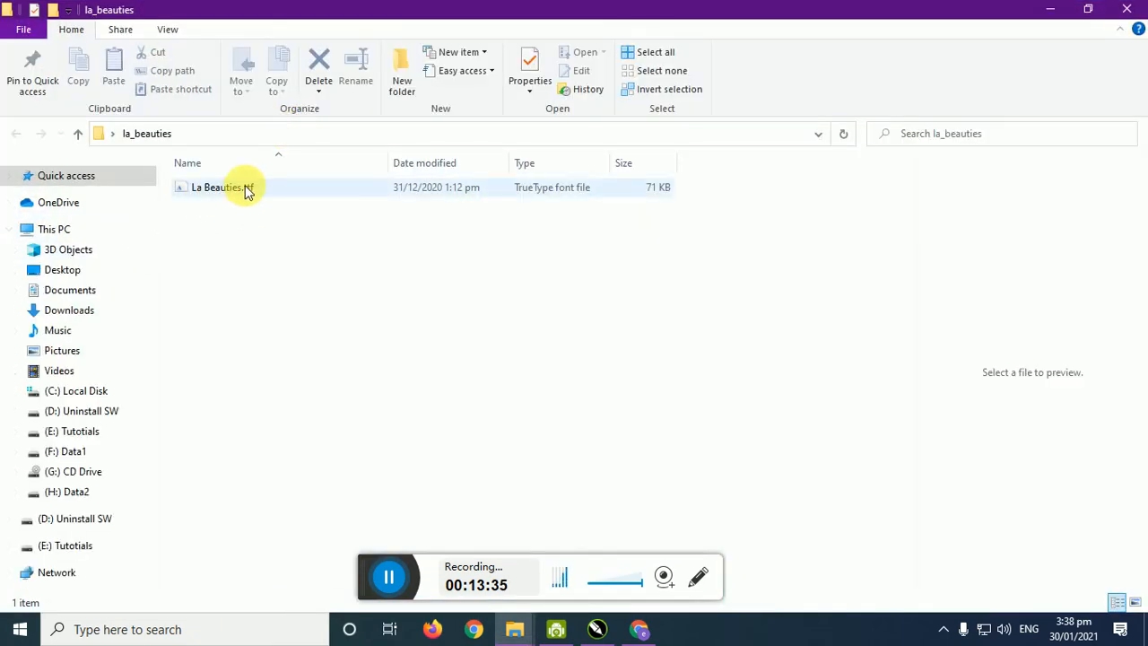
- Preview La Beauties.ttf, install the font and close the font viewer
{"action": "left_click", "coordinate": [246, 193]}
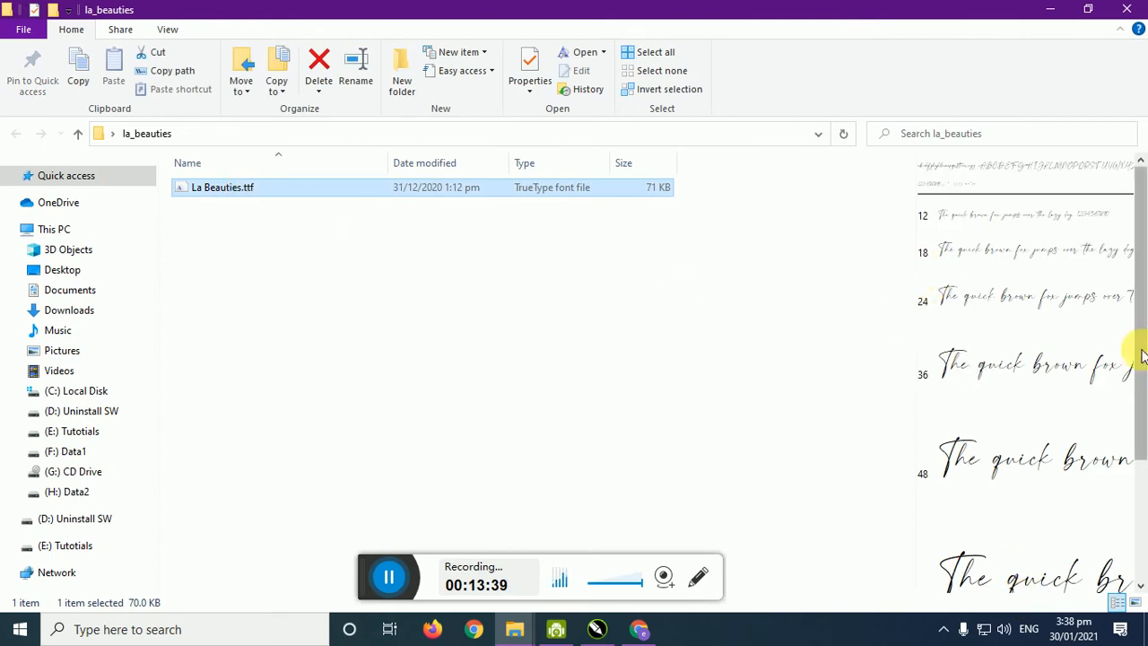
{"action": "left_click_drag", "start_coordinate": [1133, 359], "coordinate": [544, 277]}
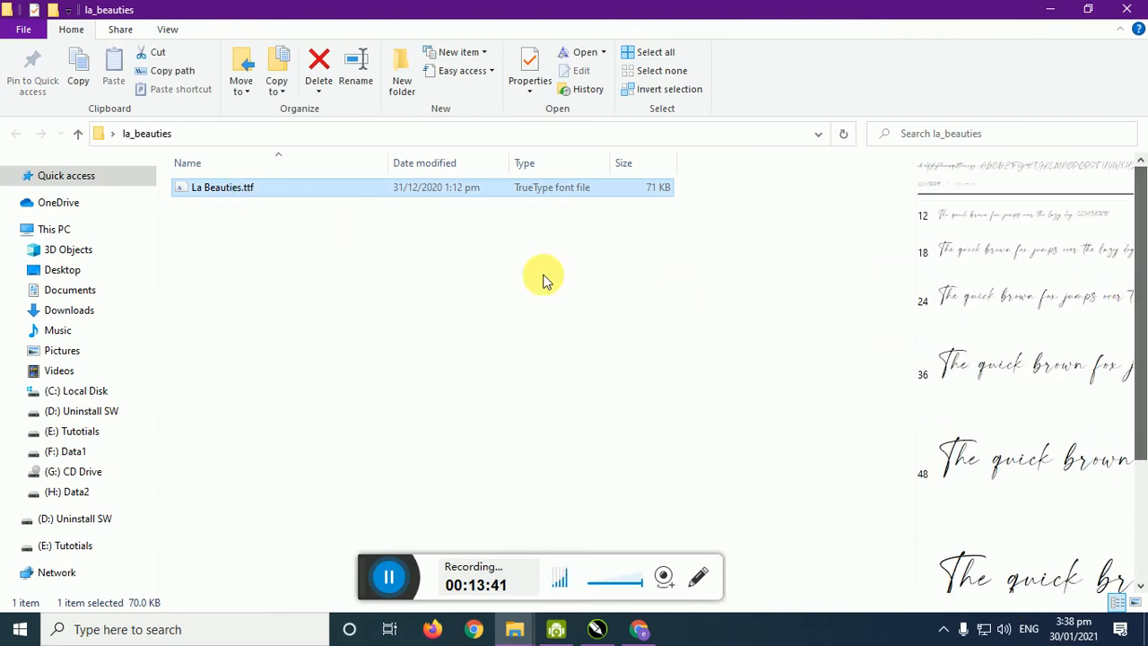
{"action": "right_click", "coordinate": [231, 188]}
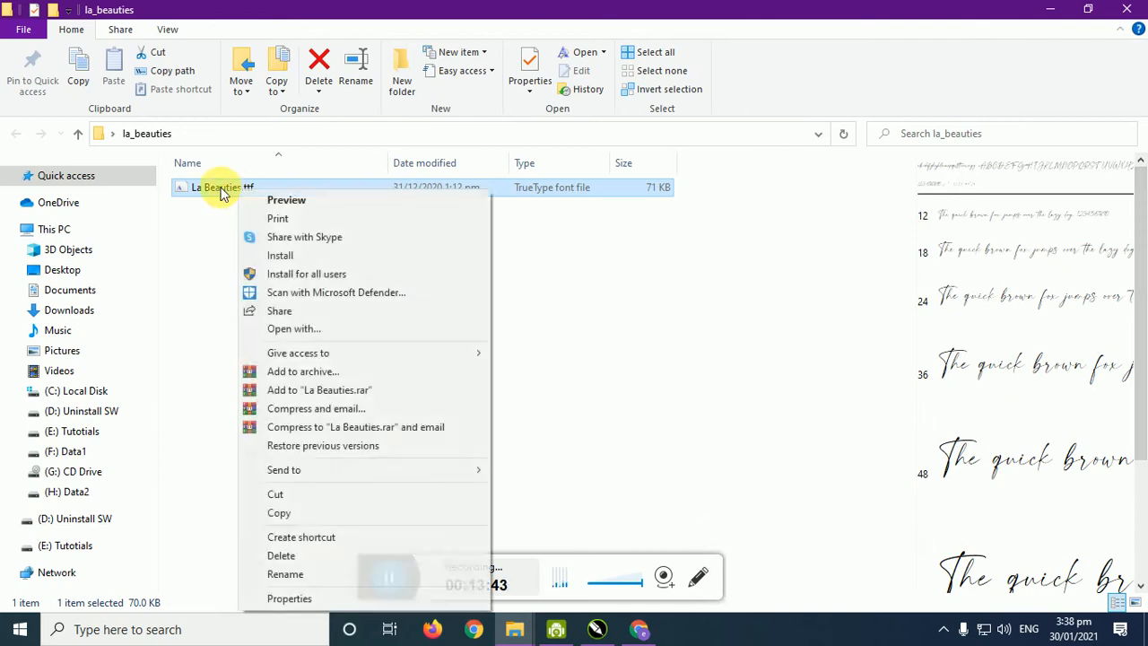
{"action": "double_click", "coordinate": [217, 187]}
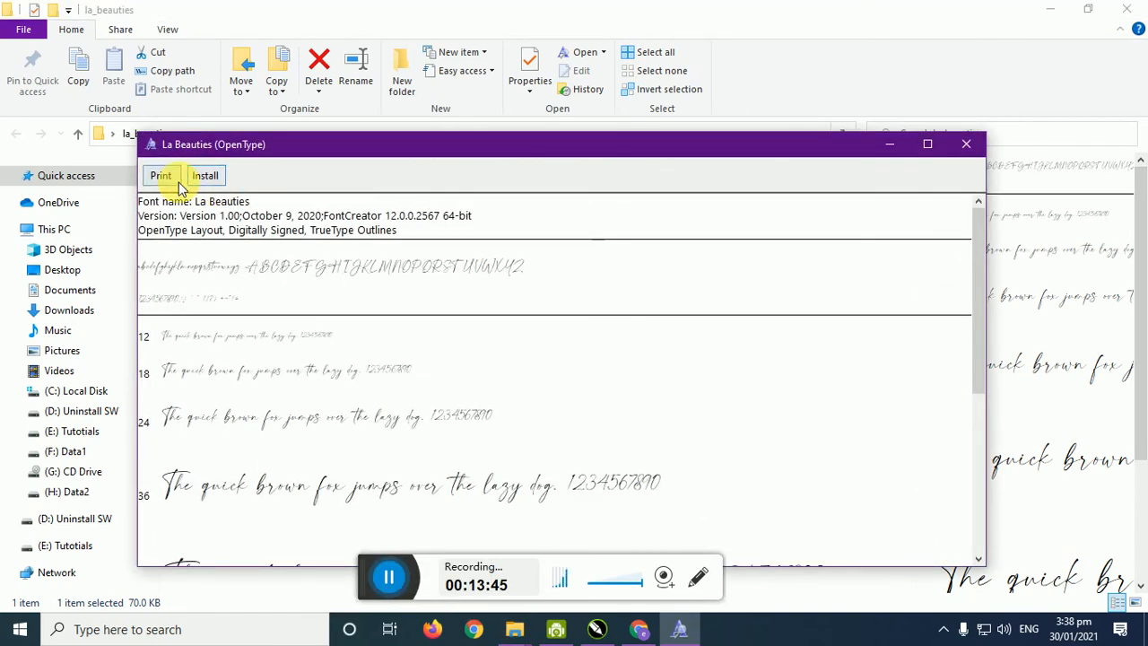
{"action": "left_click", "coordinate": [207, 179]}
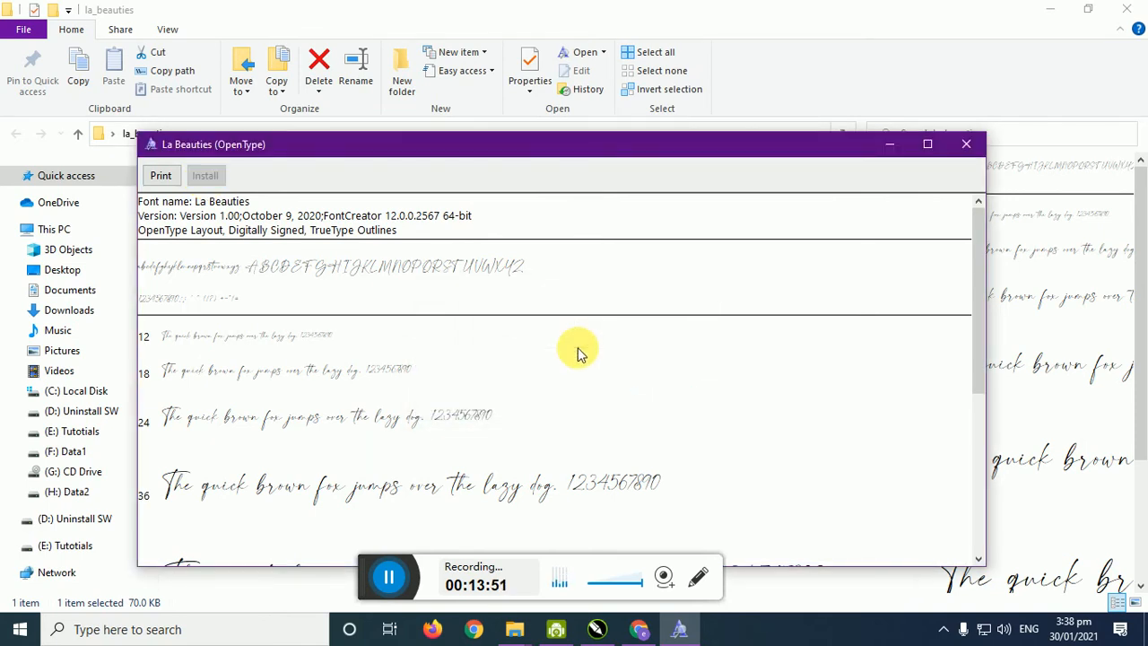
{"action": "left_click", "coordinate": [966, 145]}
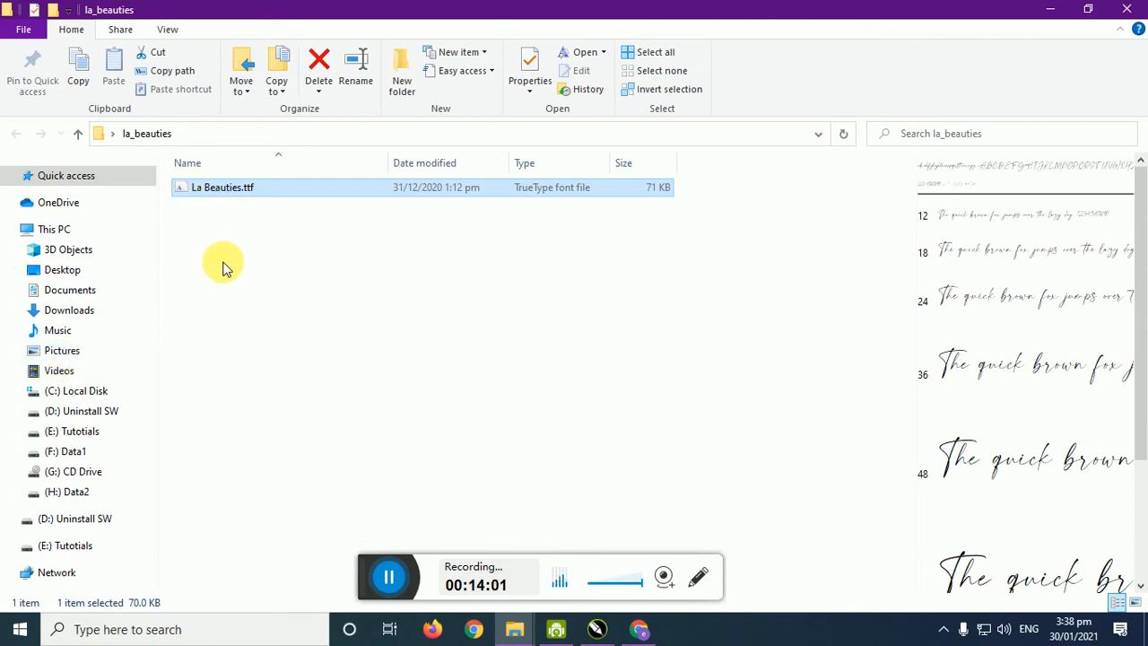
{"action": "left_click", "coordinate": [333, 417]}
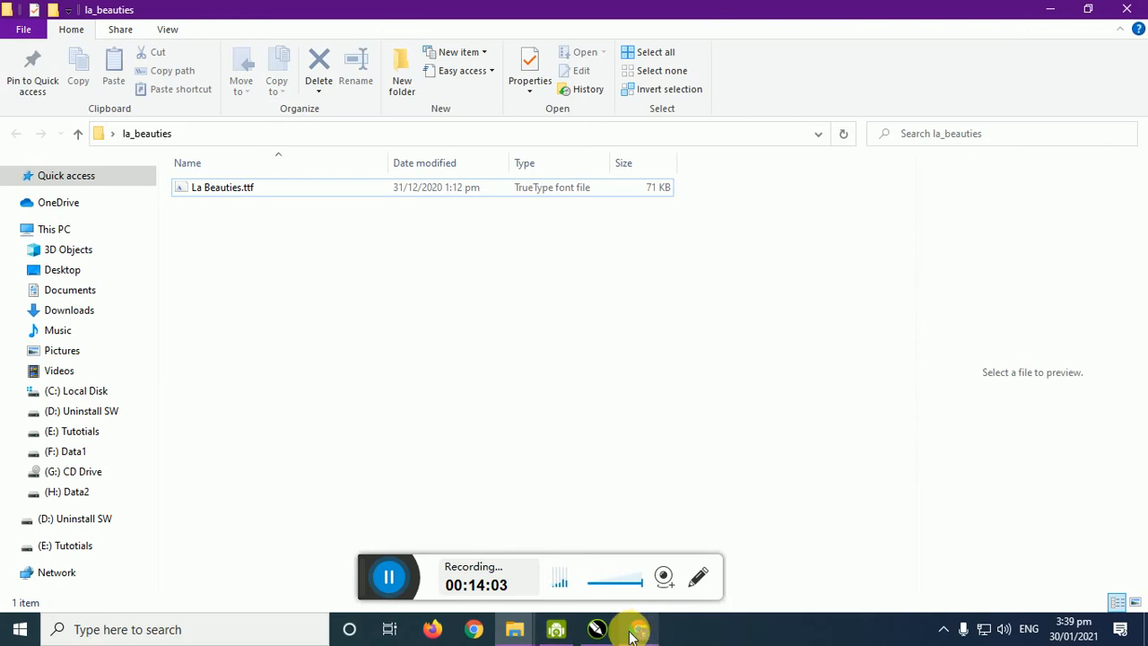
- Switch to CorelDRAW, apply the La Beauties font to the "EDGE VISION INSTITUTE" text and enlarge it to about 56 pt
{"action": "left_click", "coordinate": [596, 629]}
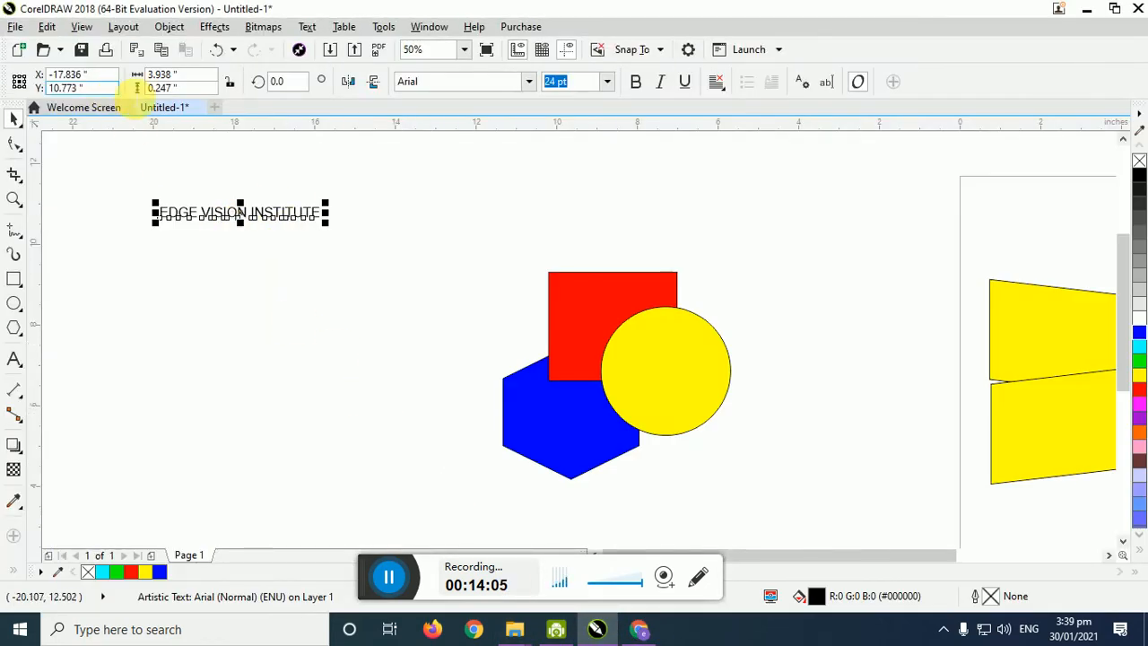
{"action": "left_click", "coordinate": [448, 82]}
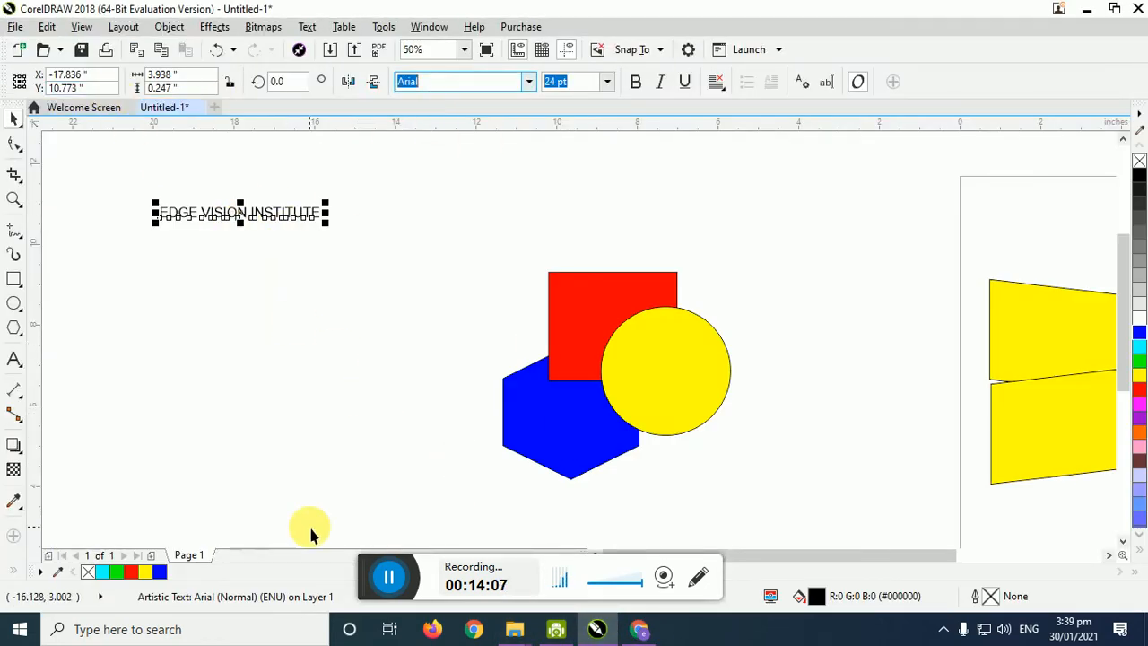
{"action": "type", "text": "La Beauties"}
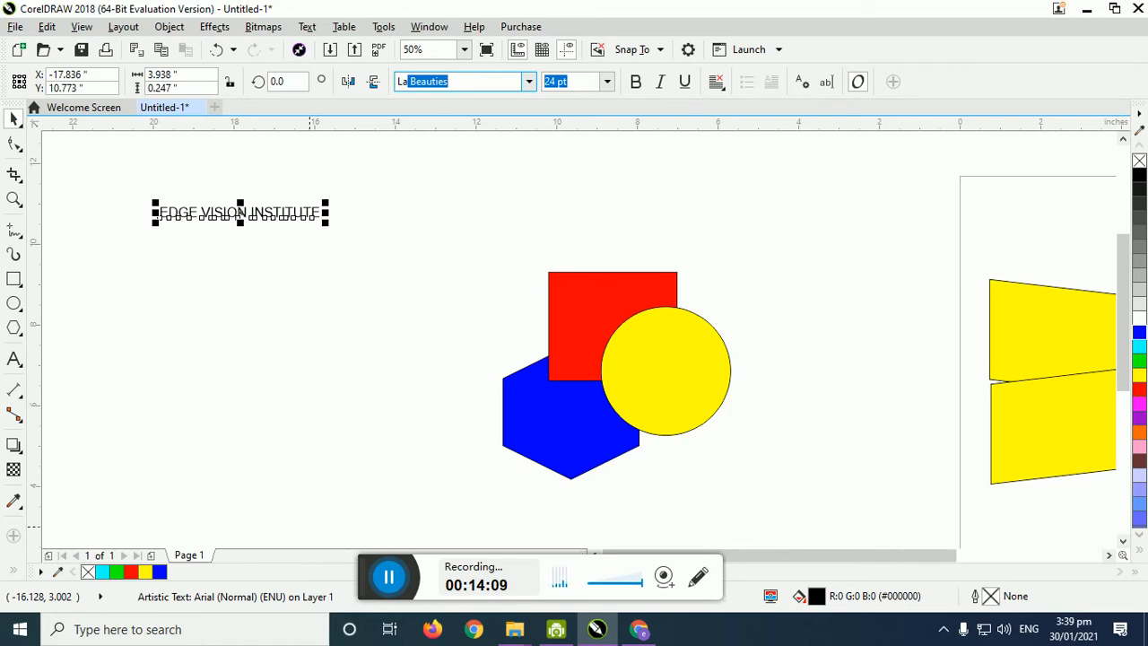
{"action": "key", "text": "Return"}
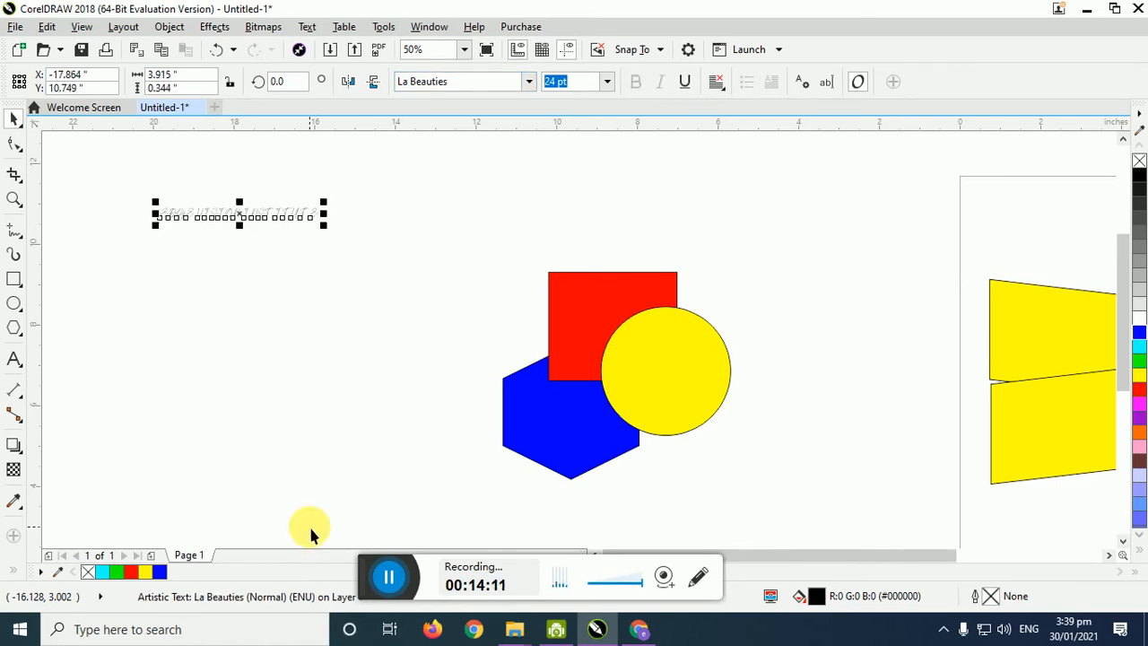
{"action": "left_click_drag", "start_coordinate": [324, 226], "coordinate": [448, 350]}
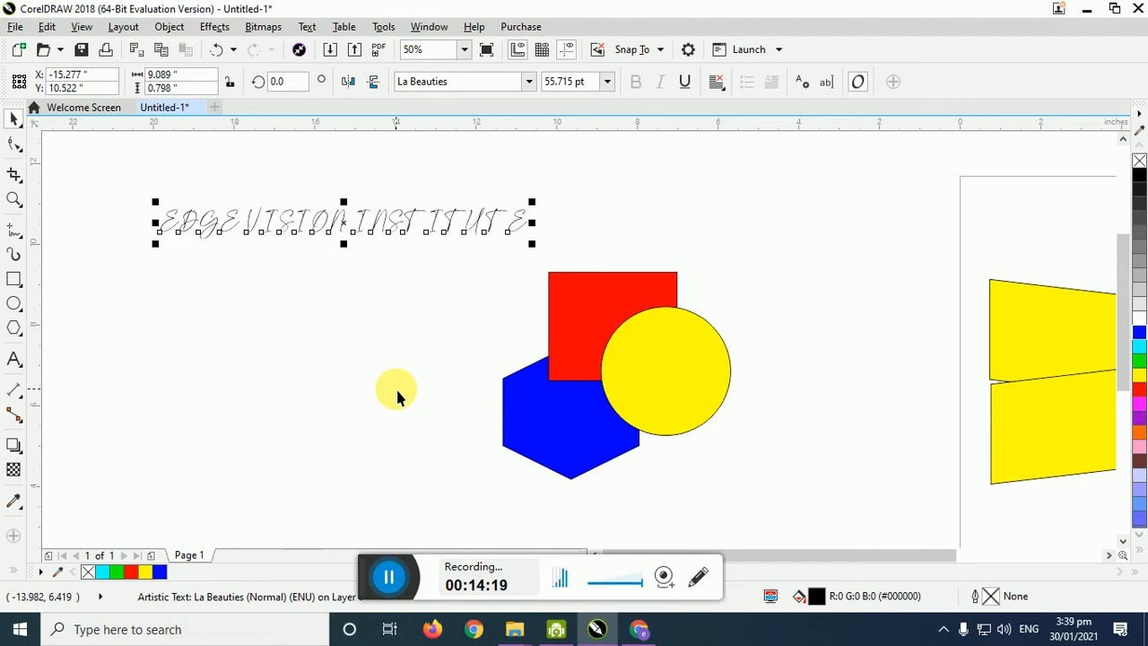
- Find Control Panel through the Windows search and open its Fonts page
{"action": "left_click", "coordinate": [152, 629]}
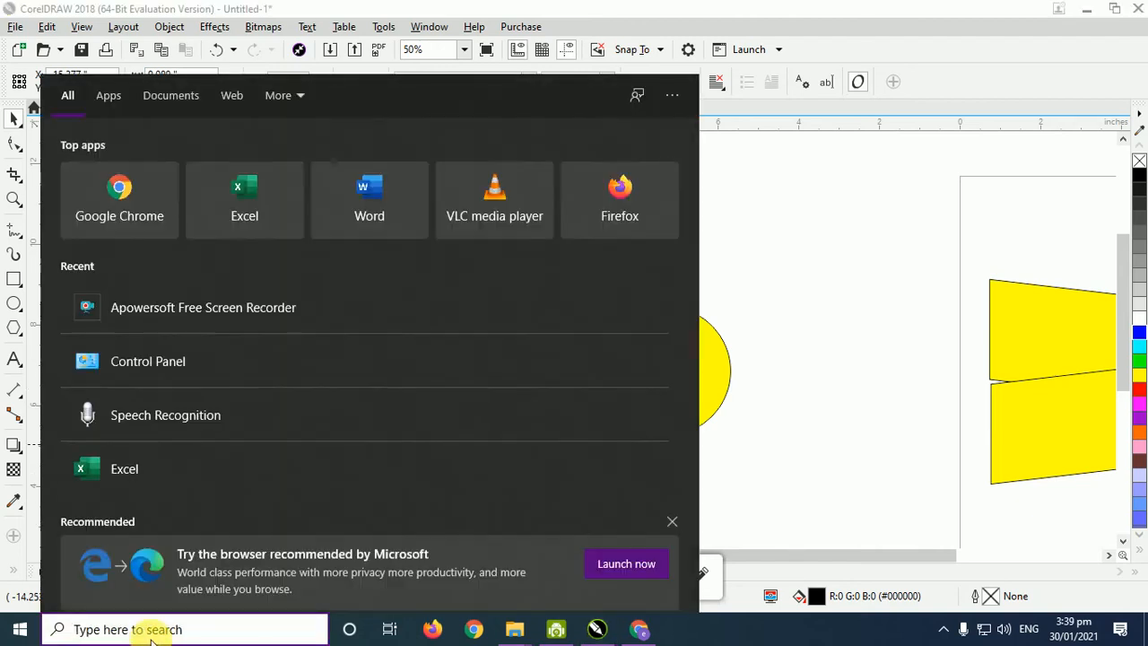
{"action": "type", "text": "CONTRO"}
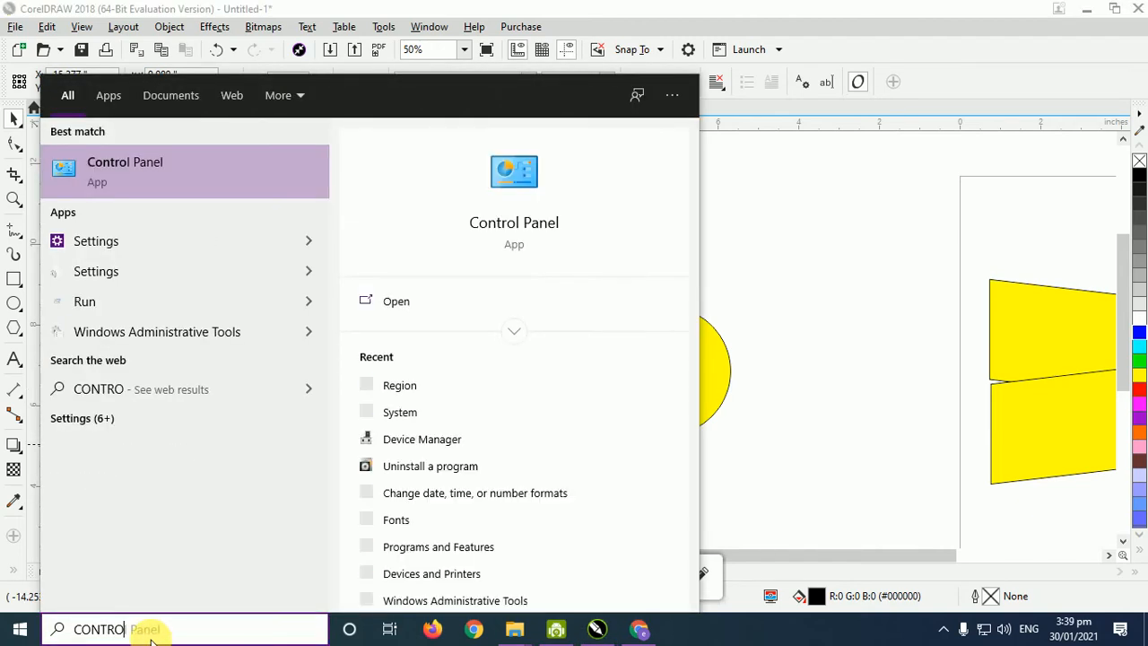
{"action": "key", "text": "Escape"}
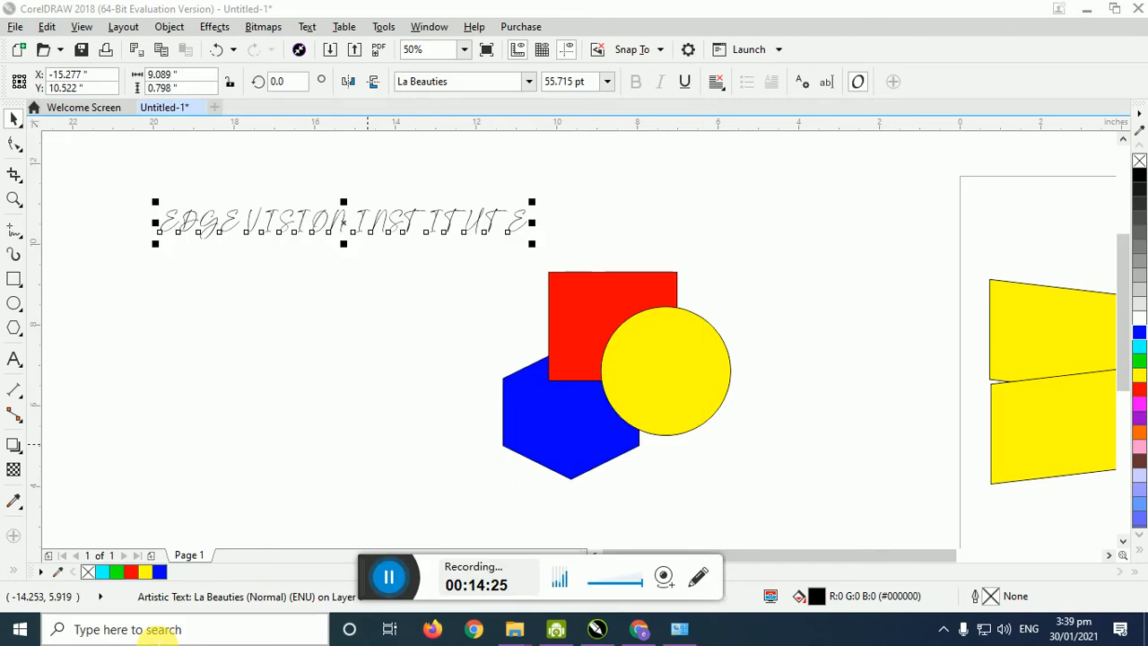
{"action": "left_click", "coordinate": [179, 629]}
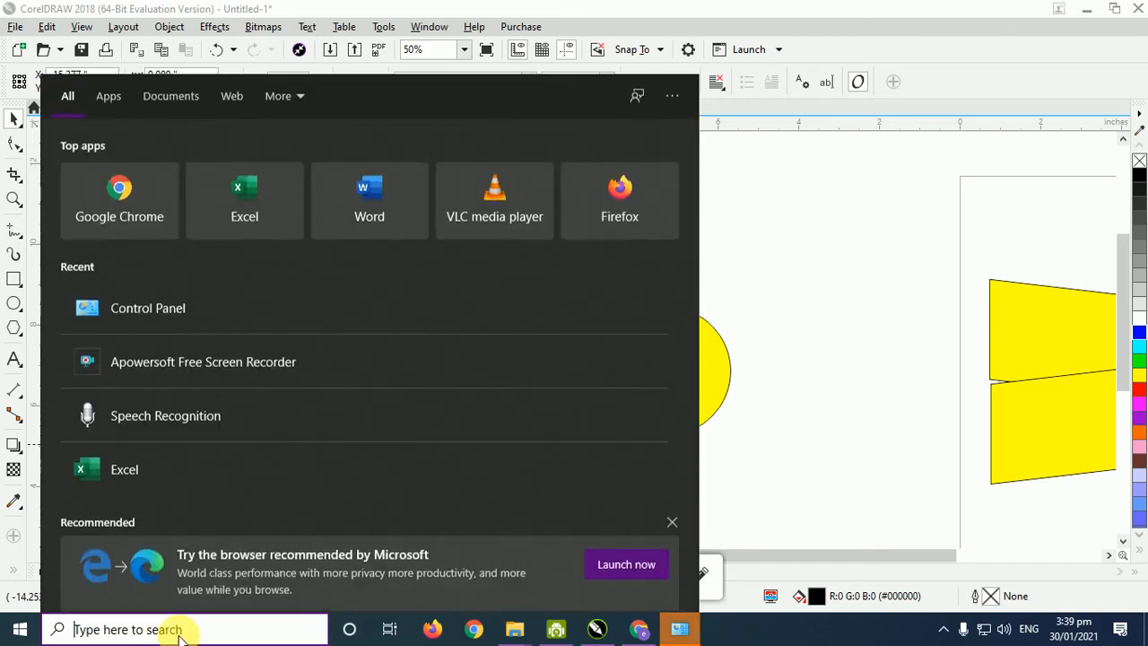
{"action": "left_click", "coordinate": [686, 627]}
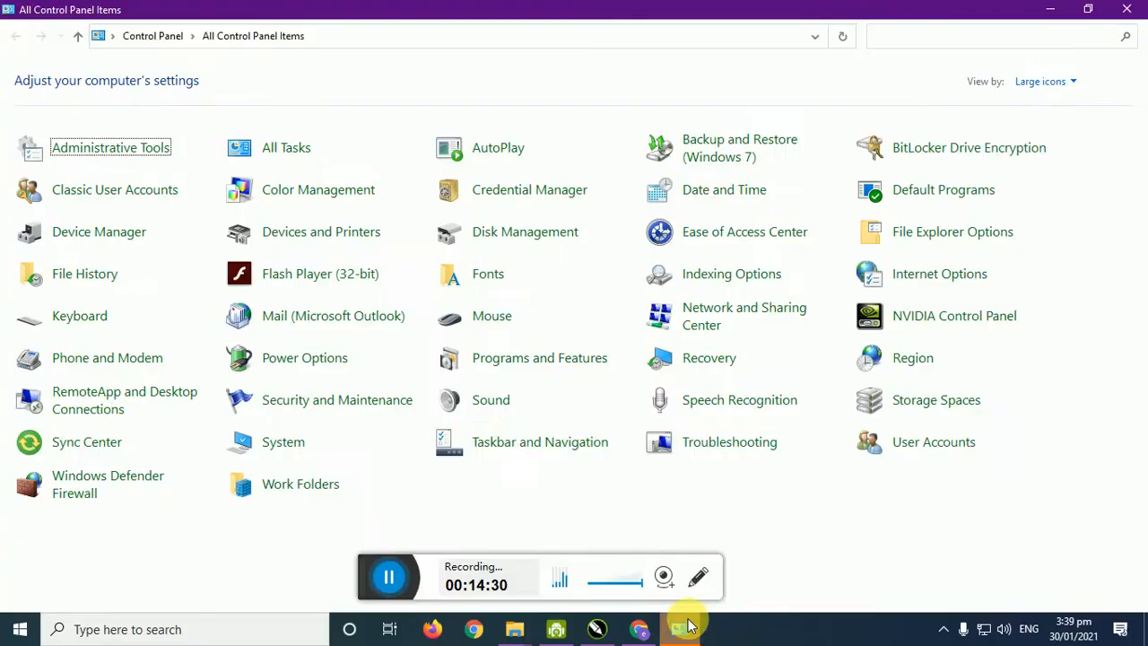
{"action": "left_click", "coordinate": [470, 280]}
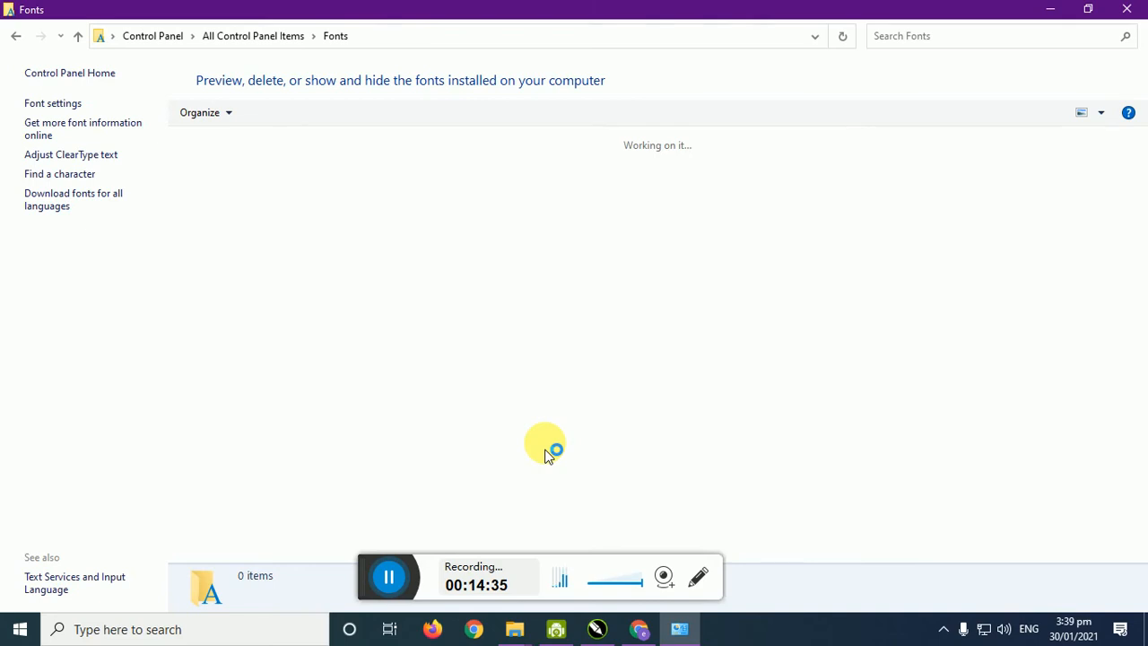
{"action": "left_click", "coordinate": [390, 574]}
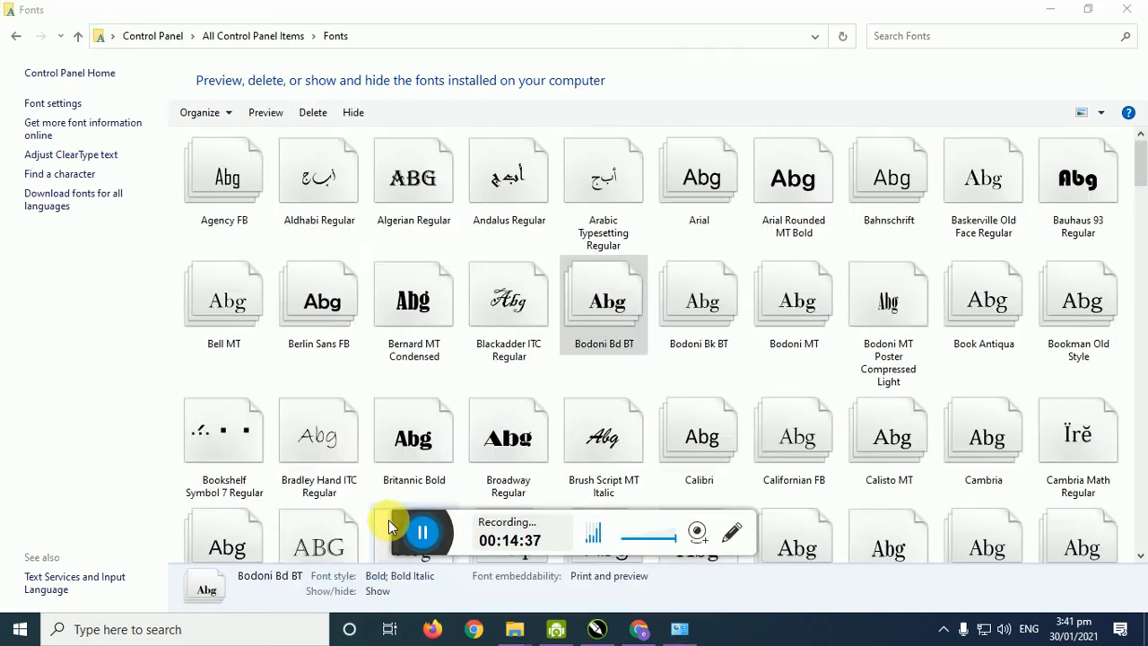
{"action": "left_click_drag", "start_coordinate": [389, 519], "coordinate": [397, 627]}
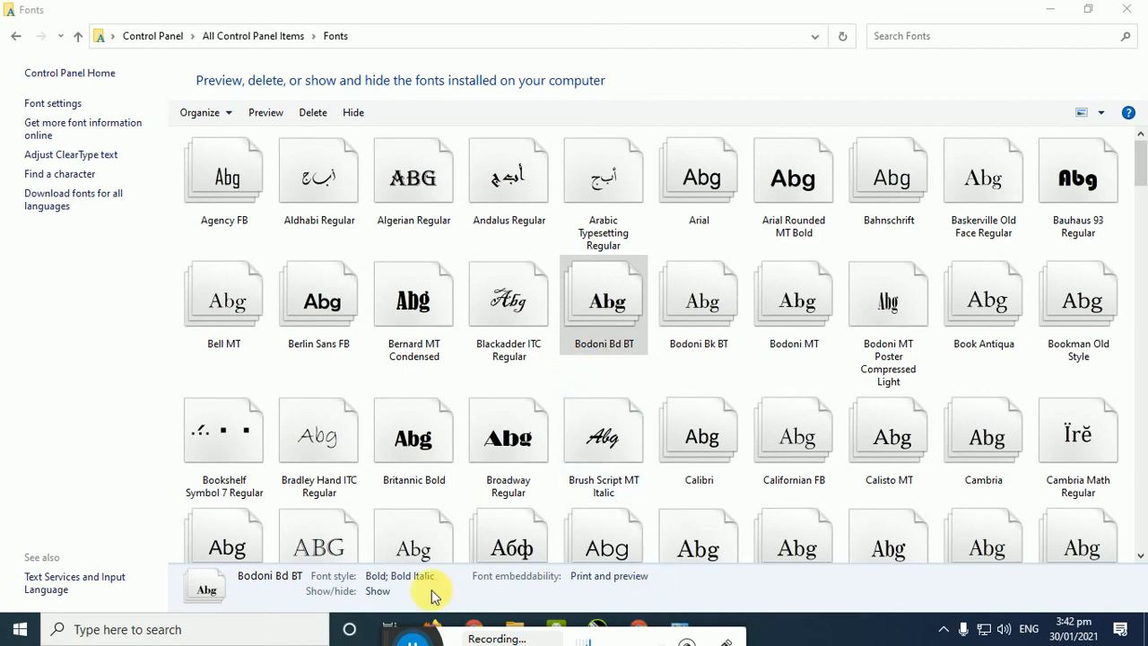
{"action": "left_click_drag", "start_coordinate": [388, 628], "coordinate": [723, 632]}
- Locate La Beauties Regular among the installed fonts, preview it, and close the preview and the Fonts window
{"action": "mouse_move", "coordinate": [682, 635]}
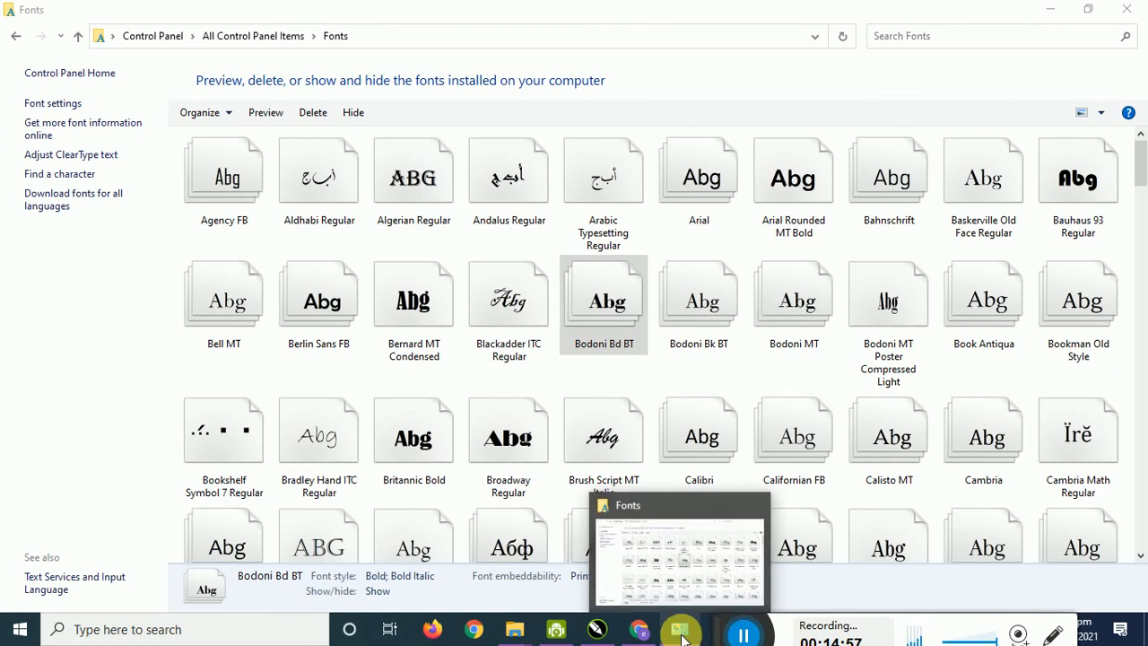
{"action": "left_click", "coordinate": [579, 434]}
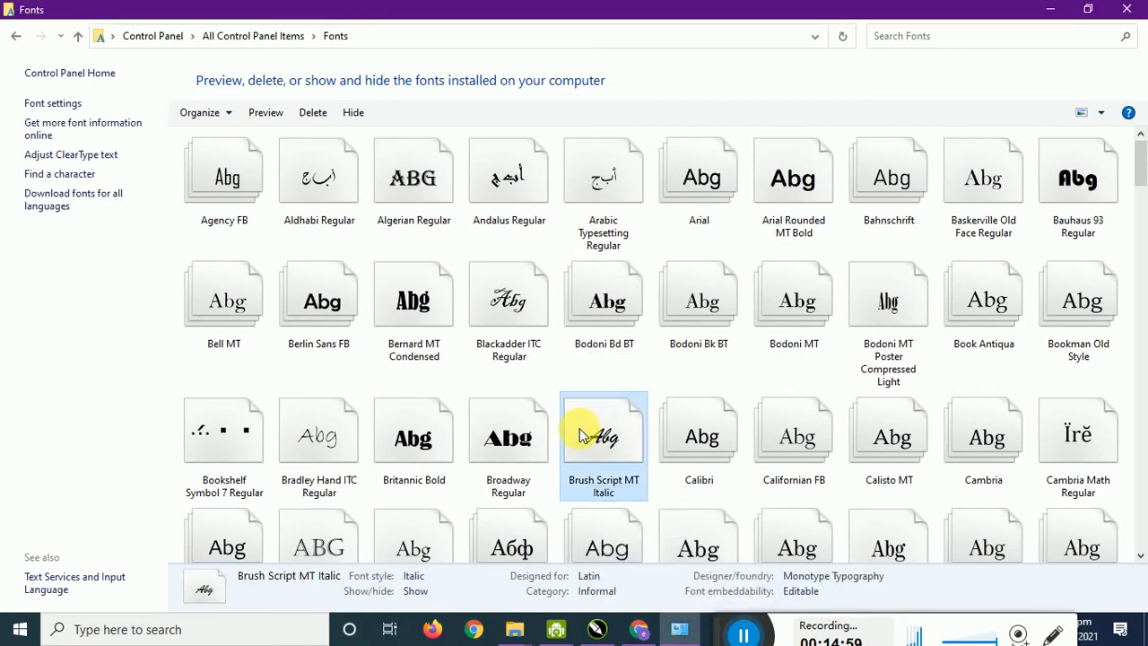
{"action": "key", "text": "l"}
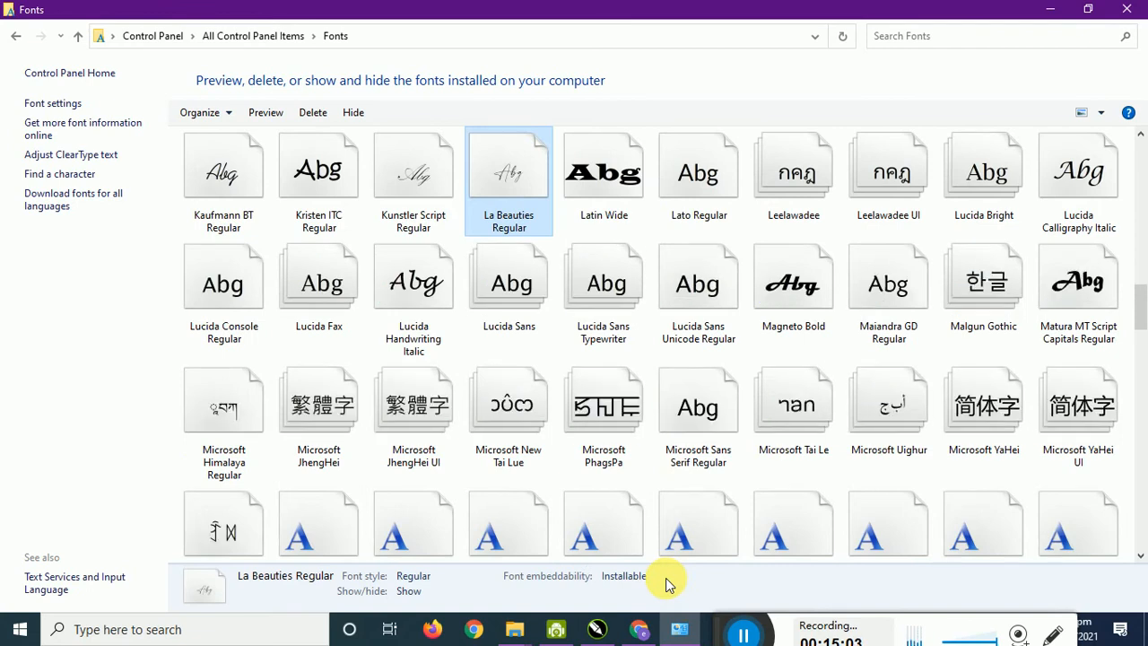
{"action": "key", "text": "Return"}
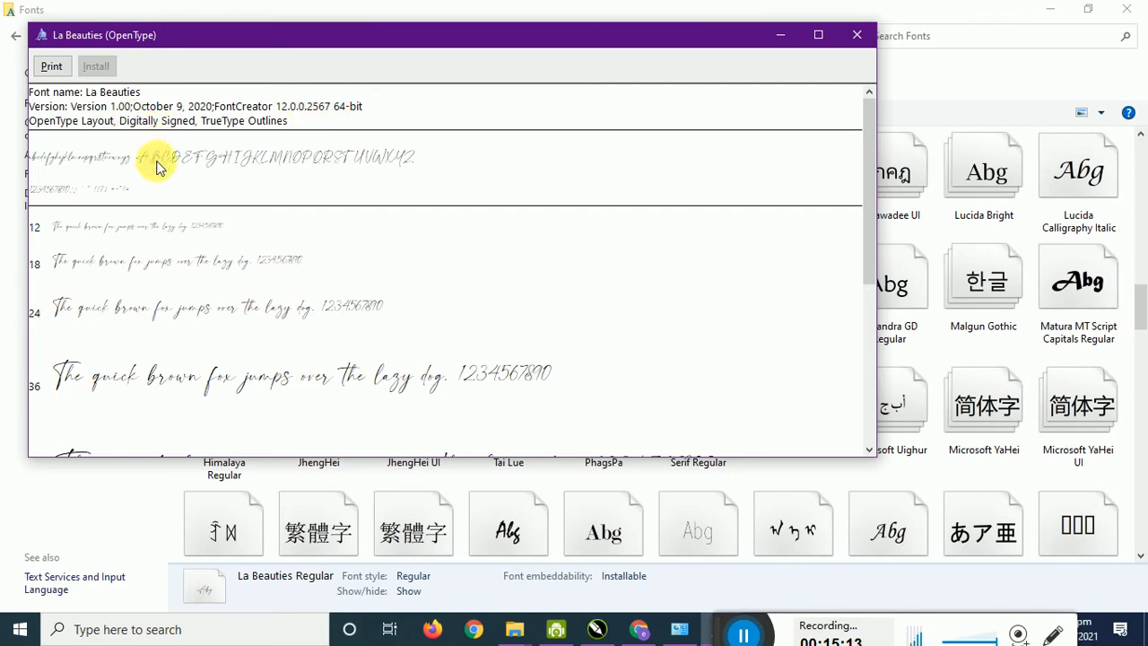
{"action": "left_click_drag", "start_coordinate": [869, 208], "coordinate": [871, 149]}
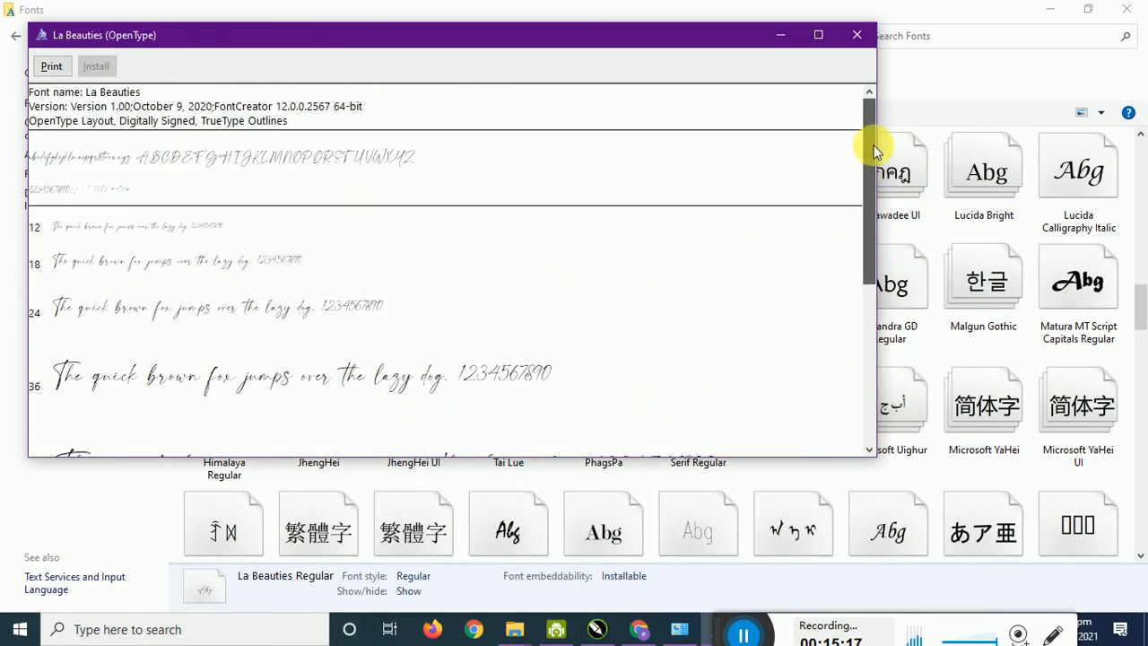
{"action": "left_click", "coordinate": [856, 34]}
{"action": "left_click", "coordinate": [1128, 13]}
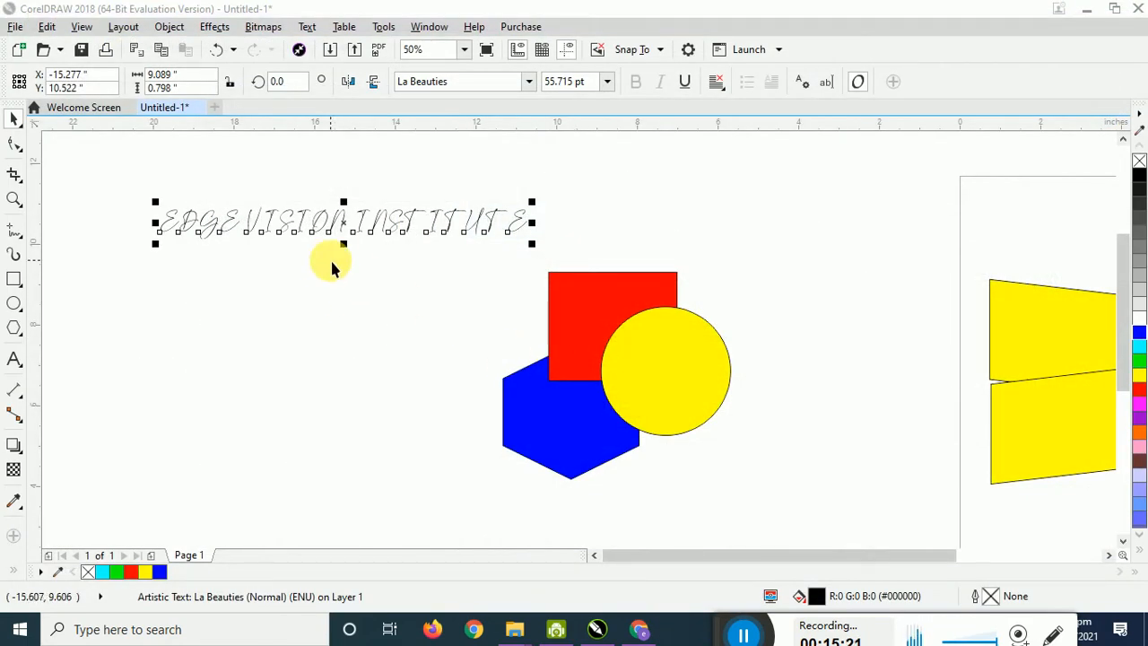
- Move the "EDGE VISION INSTITUTE" text over the red rectangle and reshape the rectangle into a slim band about 9.4 inches wide around it
{"action": "left_click_drag", "start_coordinate": [332, 225], "coordinate": [611, 309]}
{"action": "left_click", "coordinate": [565, 355]}
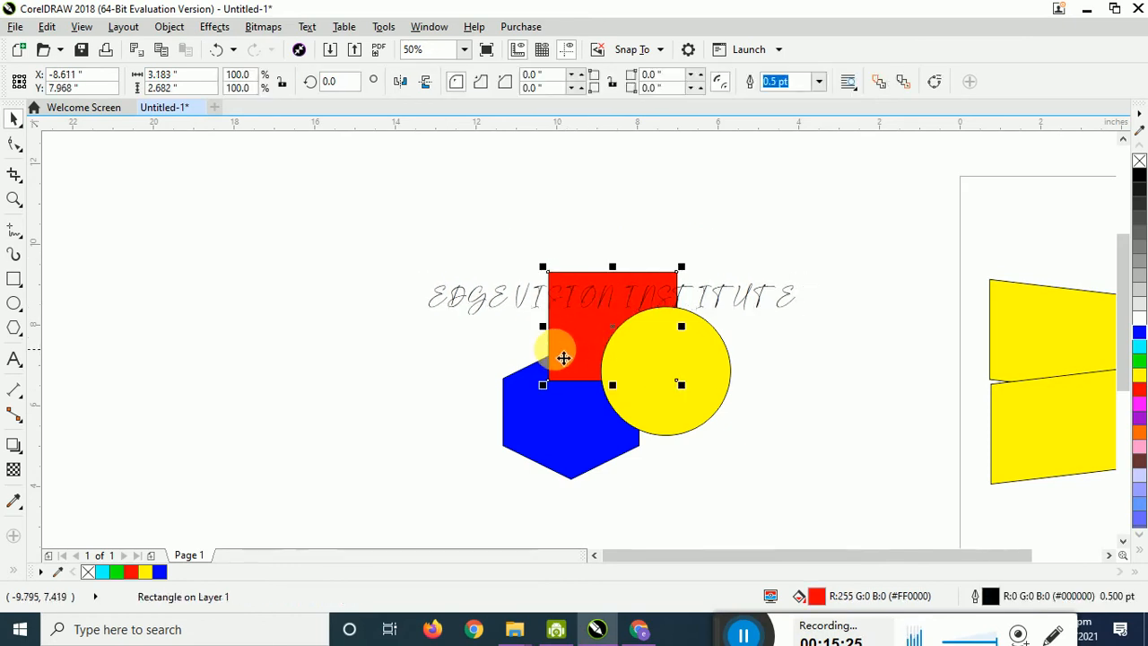
{"action": "left_click_drag", "start_coordinate": [546, 326], "coordinate": [421, 341]}
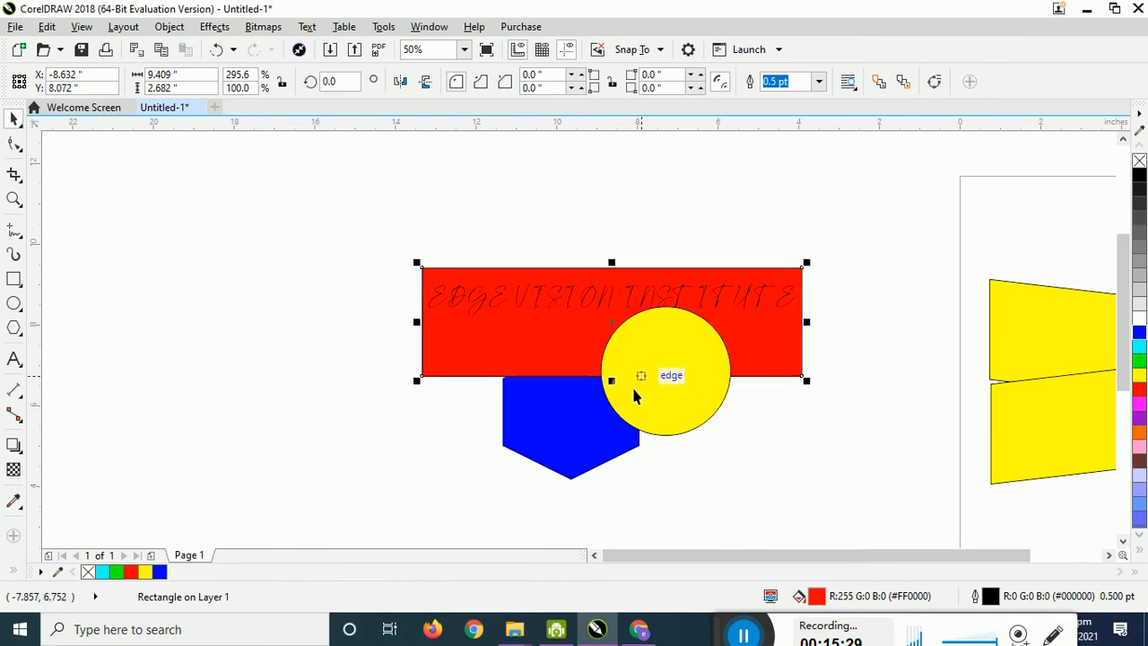
{"action": "left_click_drag", "start_coordinate": [614, 381], "coordinate": [611, 324]}
- Move the yellow circle and the blue hexagon up so both overlap the red band around the text's middle
{"action": "left_click_drag", "start_coordinate": [693, 392], "coordinate": [631, 370]}
{"action": "left_click_drag", "start_coordinate": [583, 448], "coordinate": [668, 354]}
{"action": "left_click", "coordinate": [633, 527]}
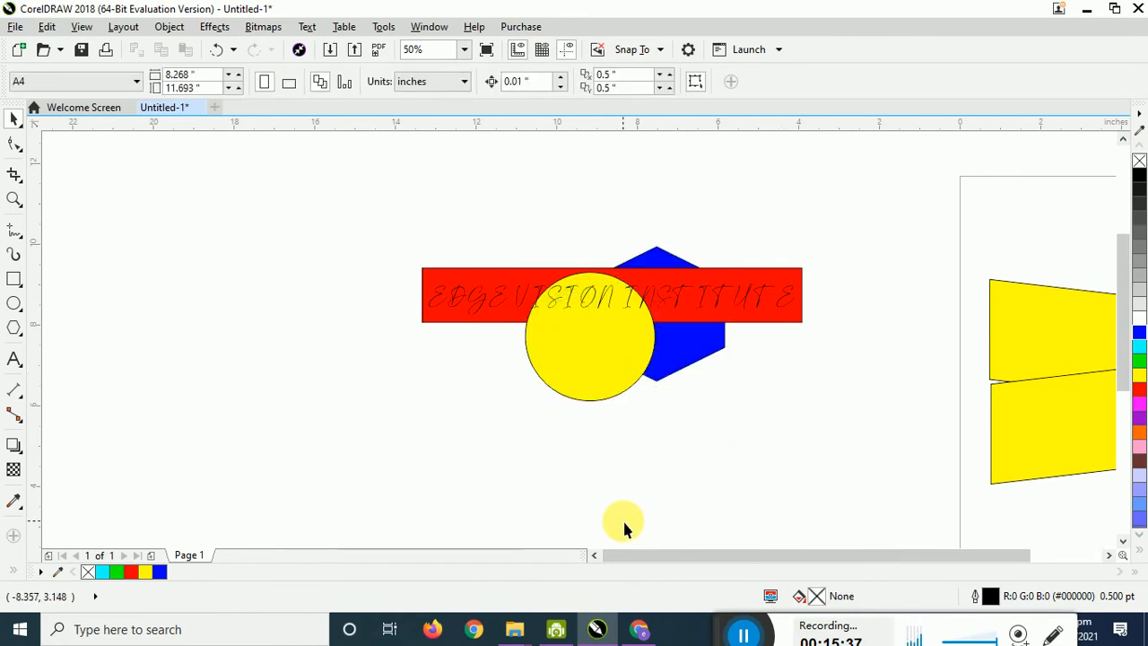
- Select the two upper yellow shapes on the page together
{"action": "scroll", "coordinate": [823, 441], "scroll_direction": "down", "scroll_amount": 1}
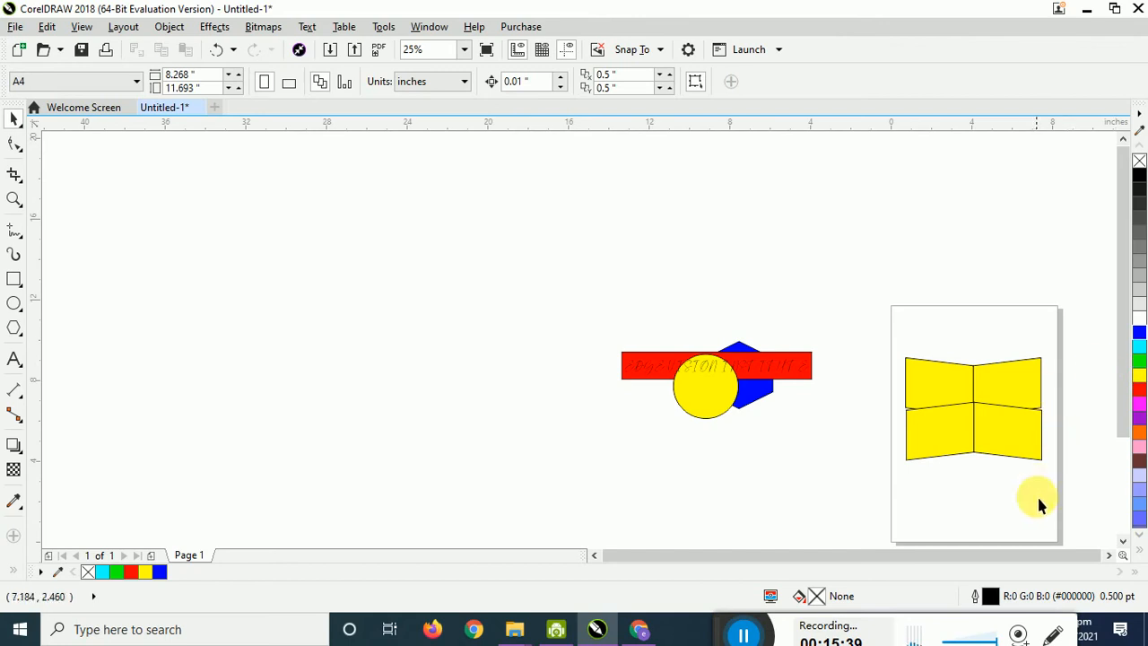
{"action": "left_click", "coordinate": [1108, 555]}
{"action": "left_click", "coordinate": [1108, 555]}
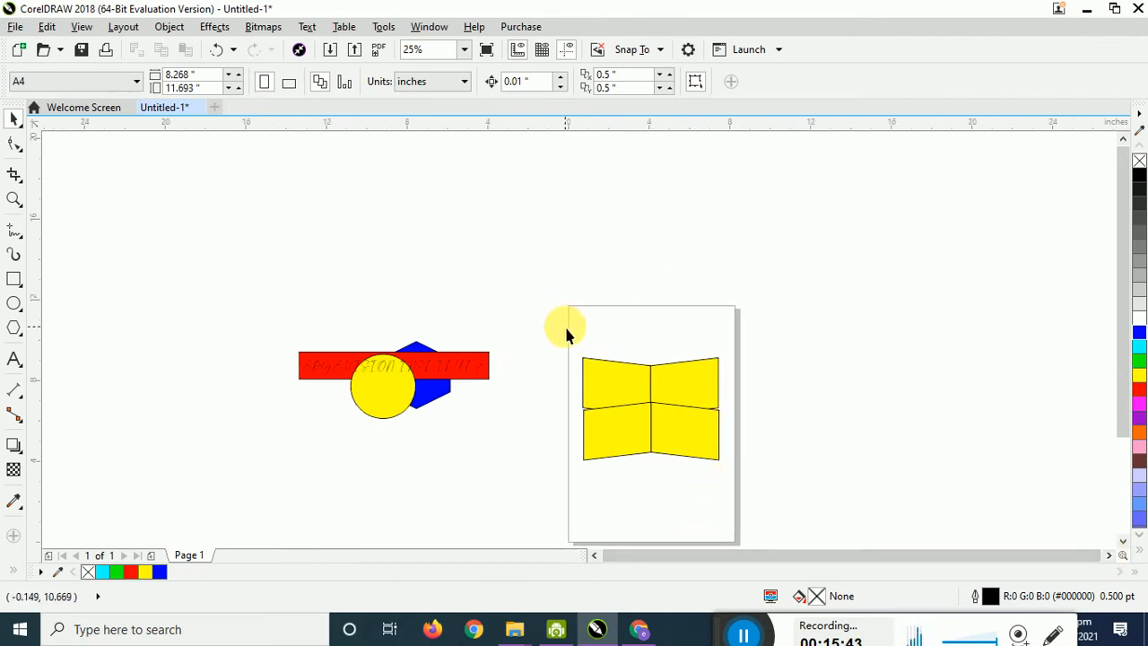
{"action": "key", "text": "z"}
{"action": "left_click_drag", "start_coordinate": [564, 333], "coordinate": [821, 508]}
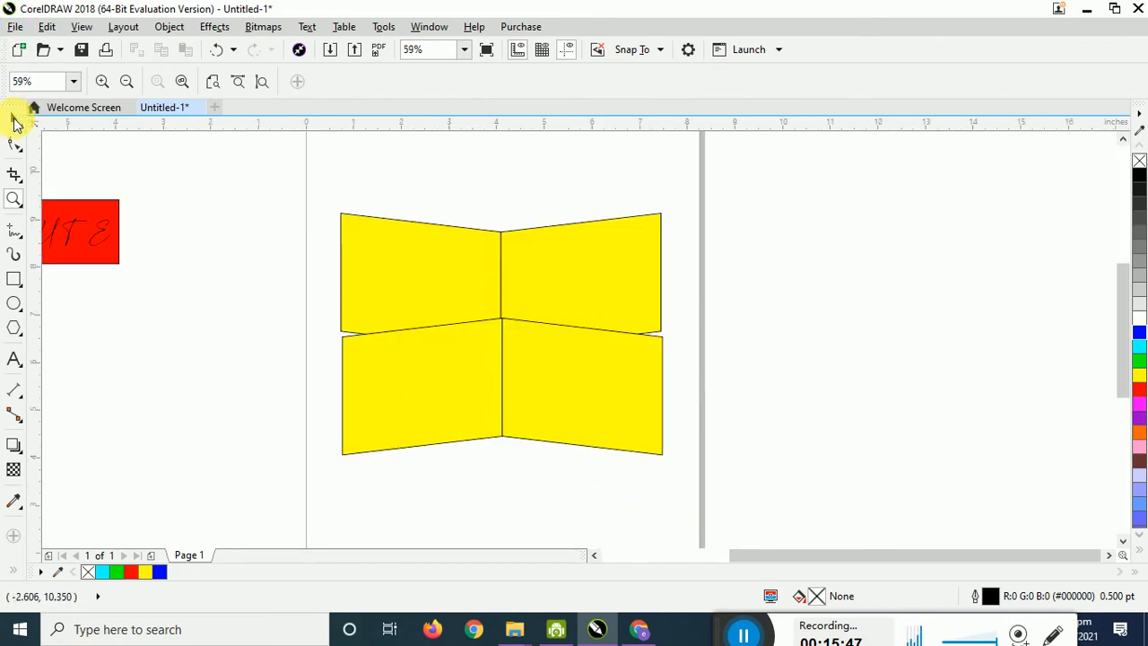
{"action": "left_click", "coordinate": [14, 120]}
{"action": "left_click", "coordinate": [404, 240]}
{"action": "left_click", "coordinate": [529, 274], "text": "shift"}
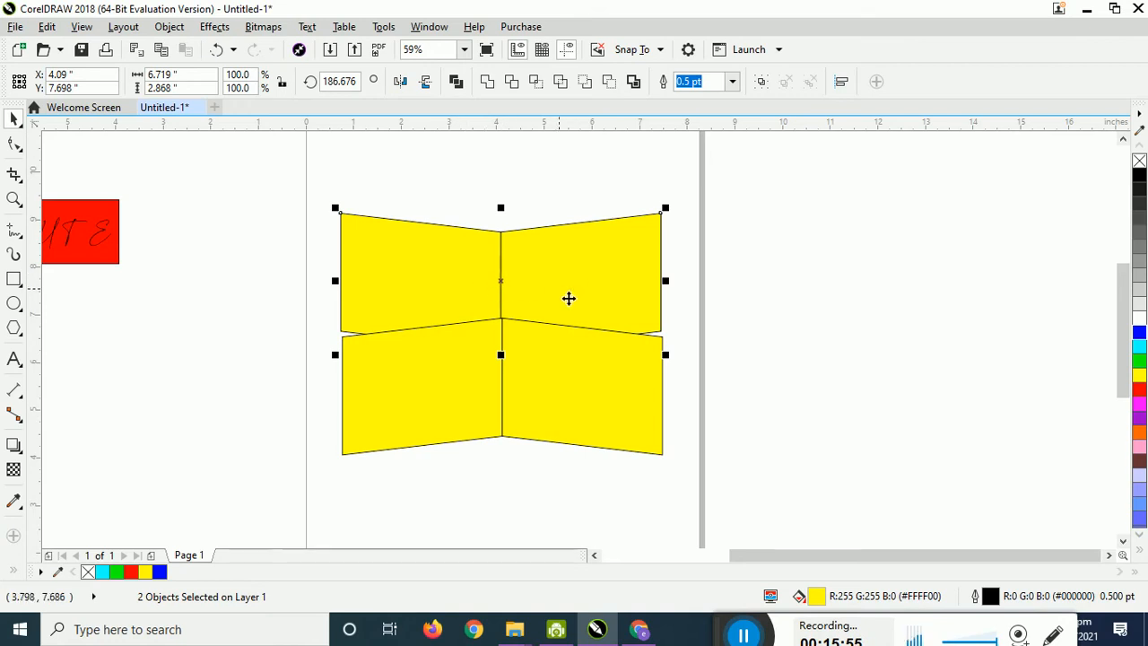
- Group the two lower yellow shapes on the page, undoing the accidental shift of the lower-left shape
{"action": "left_click_drag", "start_coordinate": [445, 391], "coordinate": [452, 391]}
{"action": "left_click", "coordinate": [550, 394], "text": "shift"}
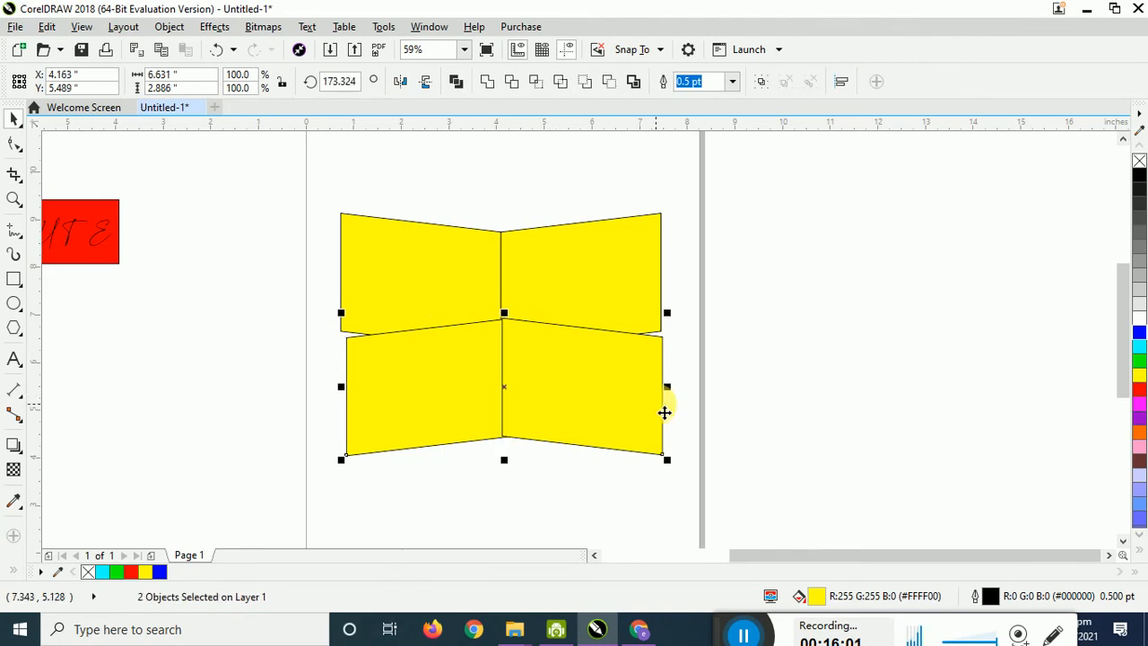
{"action": "key", "text": "ctrl+z"}
{"action": "left_click", "coordinate": [668, 453], "text": "shift"}
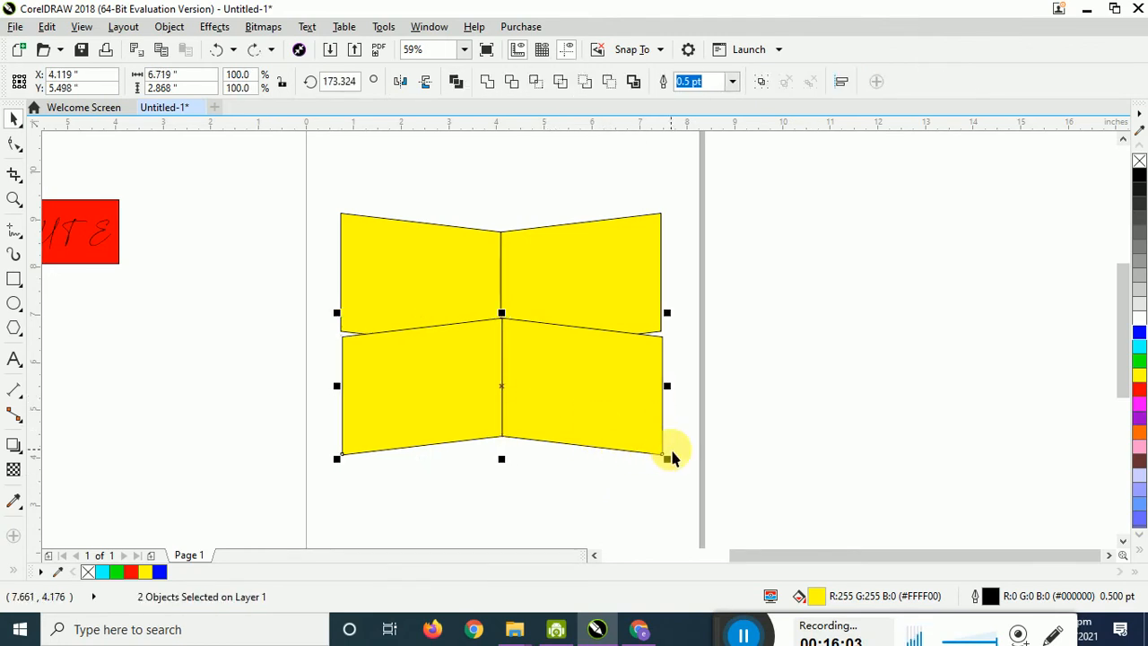
{"action": "key", "text": "ctrl+g"}
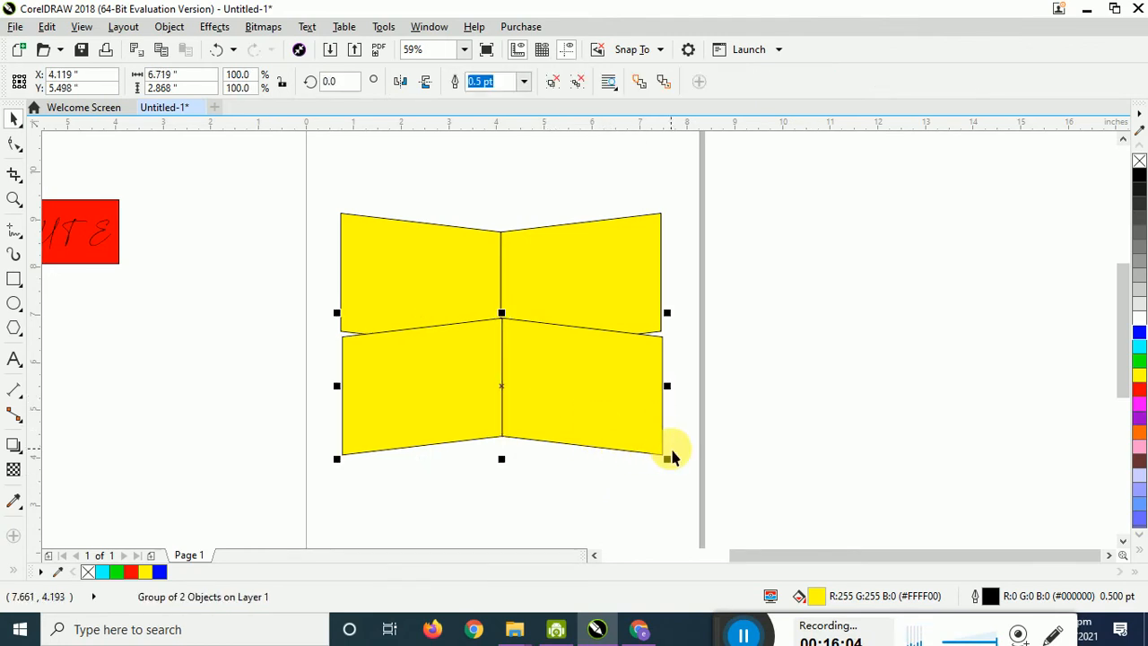
- Send the lower yellow group to the back, behind the upper pair of yellow shapes
{"action": "left_click", "coordinate": [627, 284]}
{"action": "left_click", "coordinate": [613, 339]}
{"action": "key", "text": "shift+Page_Down"}
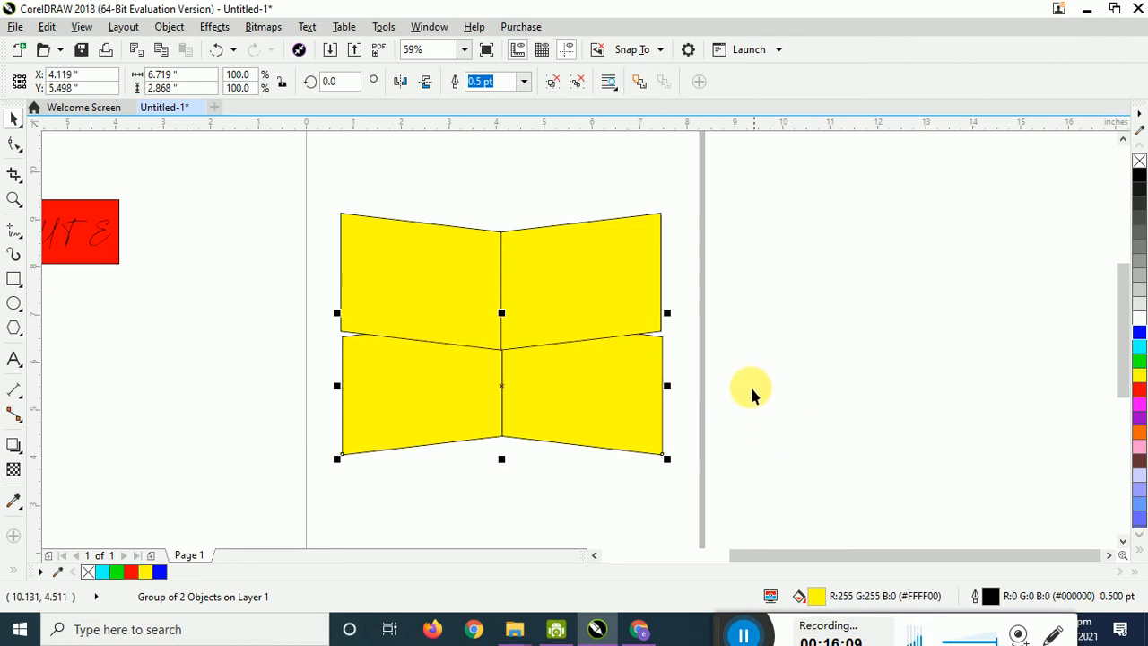
- Move the upper yellow panel pair slightly up and reduce the lower pair's height to about 1.8 in
{"action": "left_click_drag", "start_coordinate": [569, 263], "coordinate": [574, 302]}
{"action": "left_click", "coordinate": [754, 333]}
{"action": "left_click", "coordinate": [778, 393]}
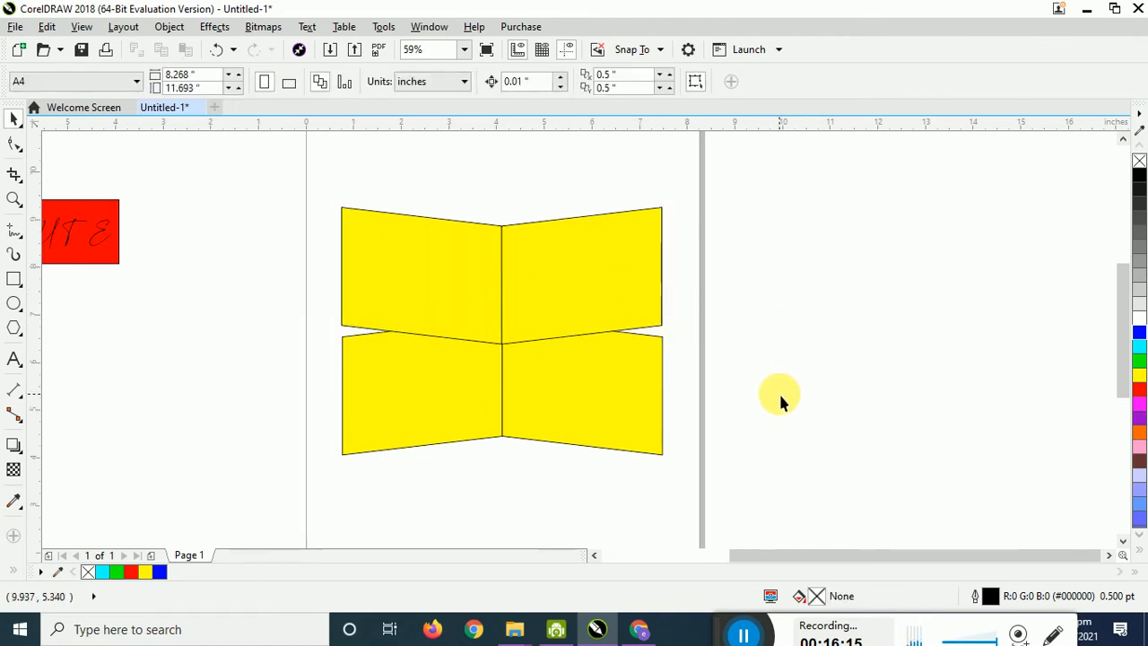
{"action": "left_click", "coordinate": [575, 406]}
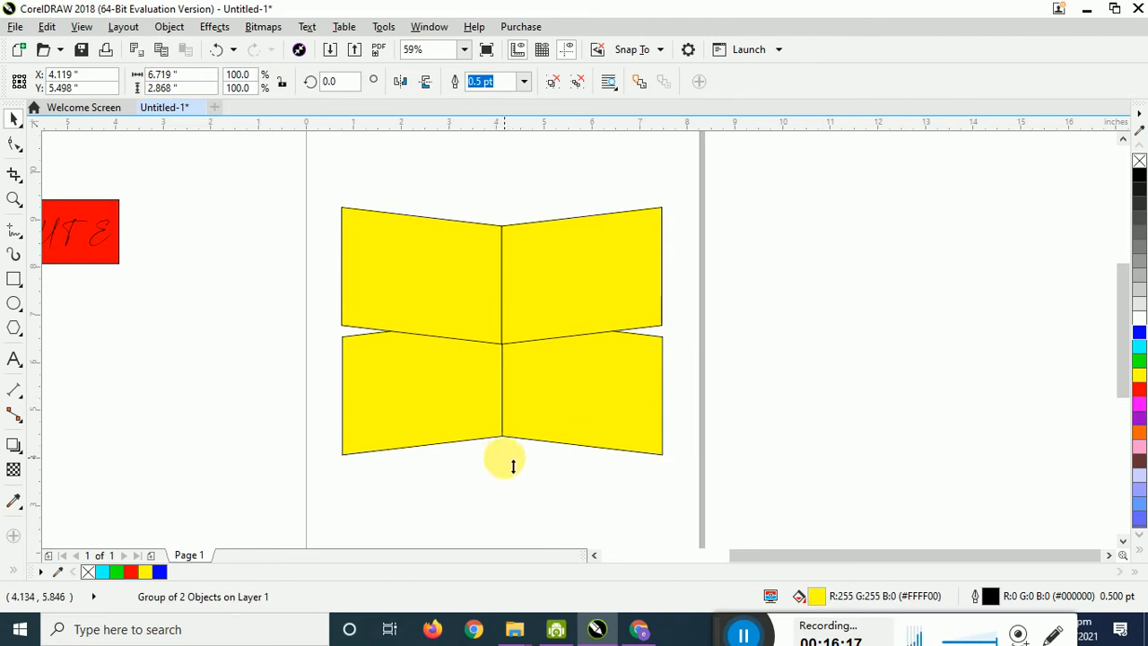
{"action": "left_click_drag", "start_coordinate": [508, 461], "coordinate": [504, 412]}
{"action": "left_click_drag", "start_coordinate": [556, 375], "coordinate": [556, 389]}
{"action": "left_click_drag", "start_coordinate": [308, 180], "coordinate": [705, 458]}
{"action": "left_click_drag", "start_coordinate": [793, 467], "coordinate": [299, 175]}
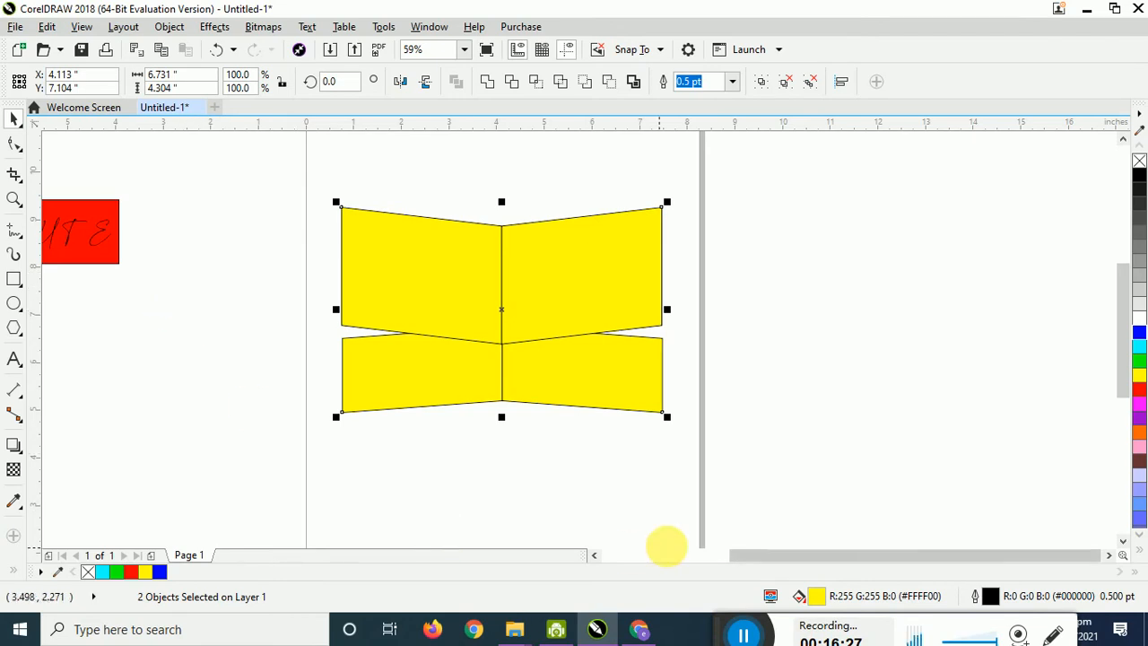
- Move the "EDGE VISION INSTITUTE" text beneath the yellow panels and narrow it to about 6.67 in to match their width
{"action": "left_click_drag", "start_coordinate": [746, 554], "coordinate": [644, 559]}
{"action": "left_click", "coordinate": [456, 232]}
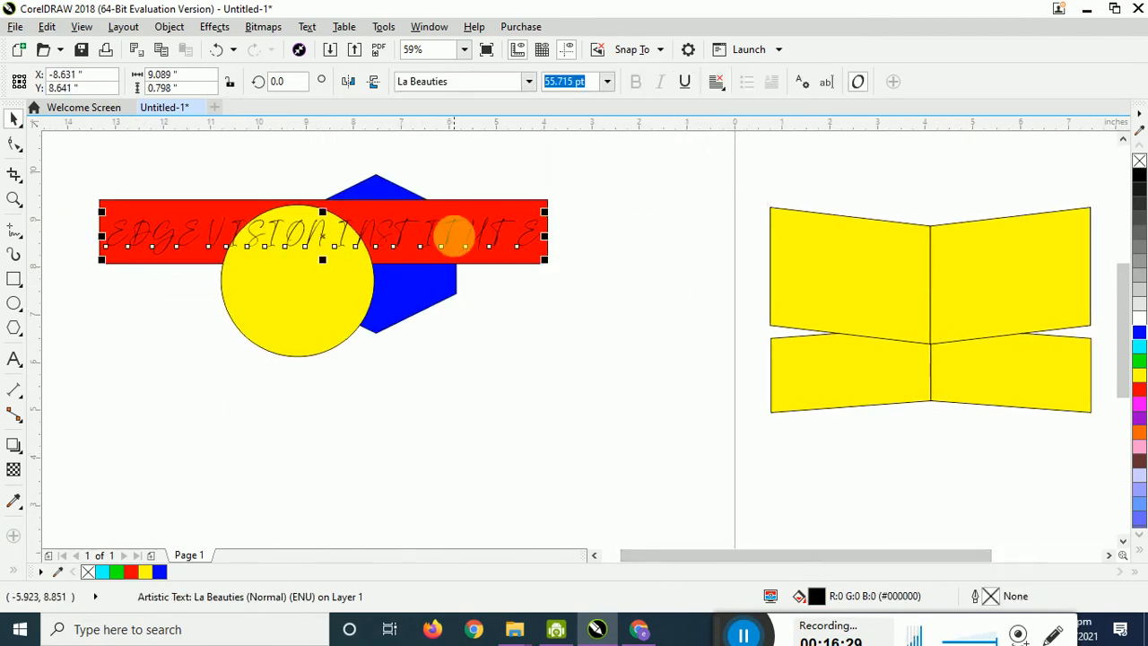
{"action": "left_click_drag", "start_coordinate": [464, 245], "coordinate": [1034, 448]}
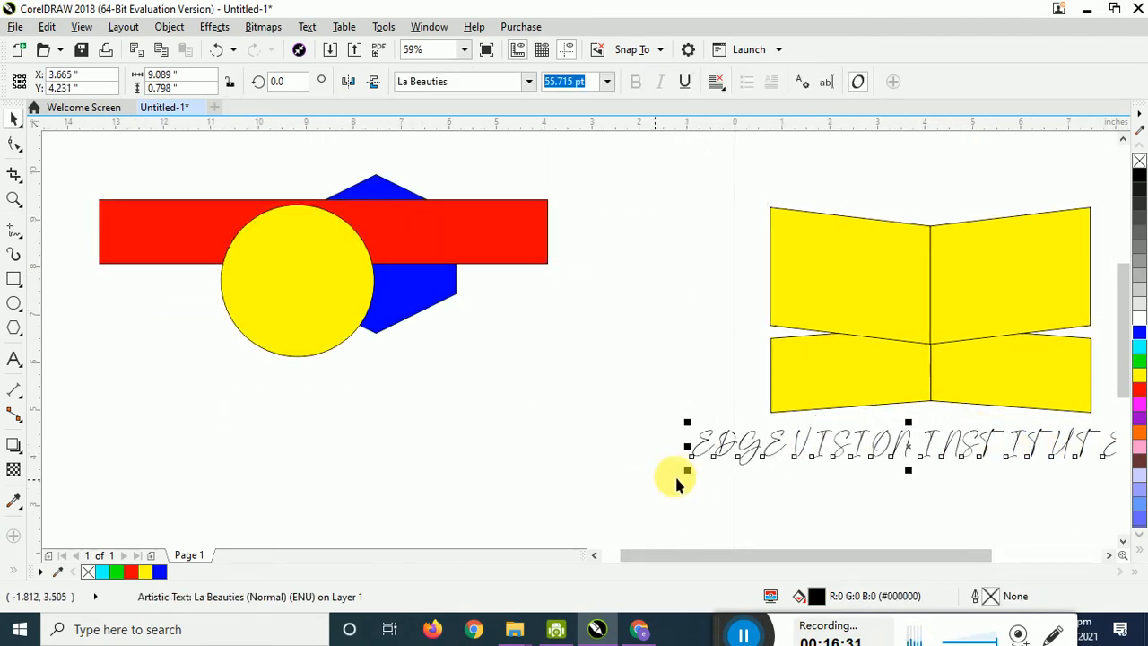
{"action": "left_click_drag", "start_coordinate": [687, 447], "coordinate": [776, 446]}
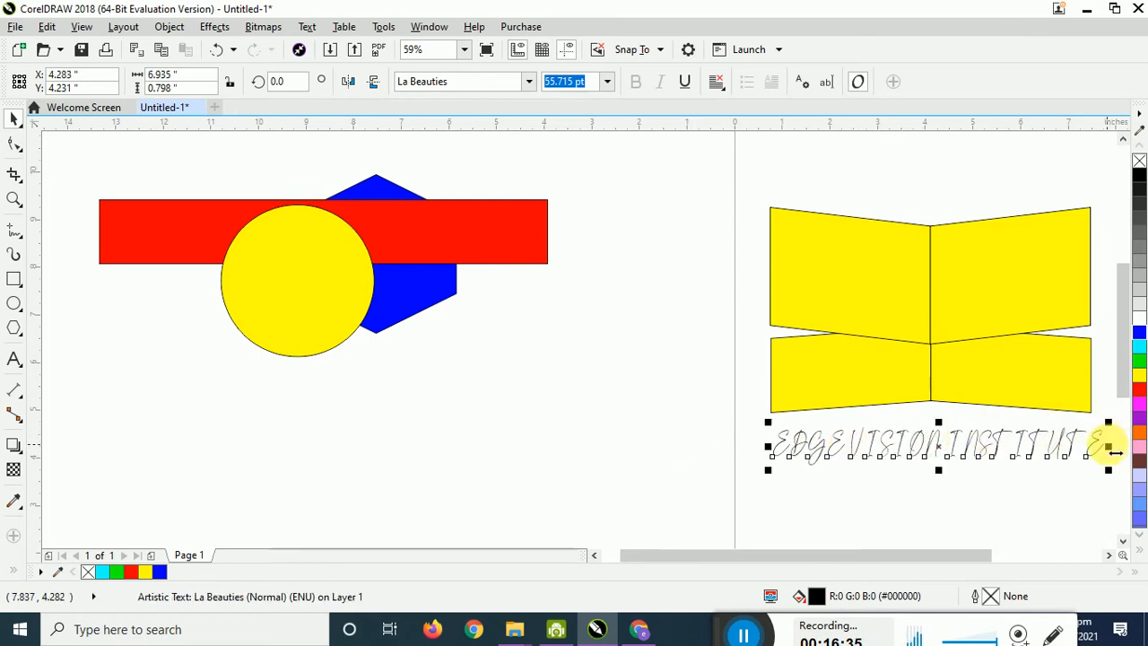
{"action": "left_click_drag", "start_coordinate": [1108, 446], "coordinate": [1099, 454]}
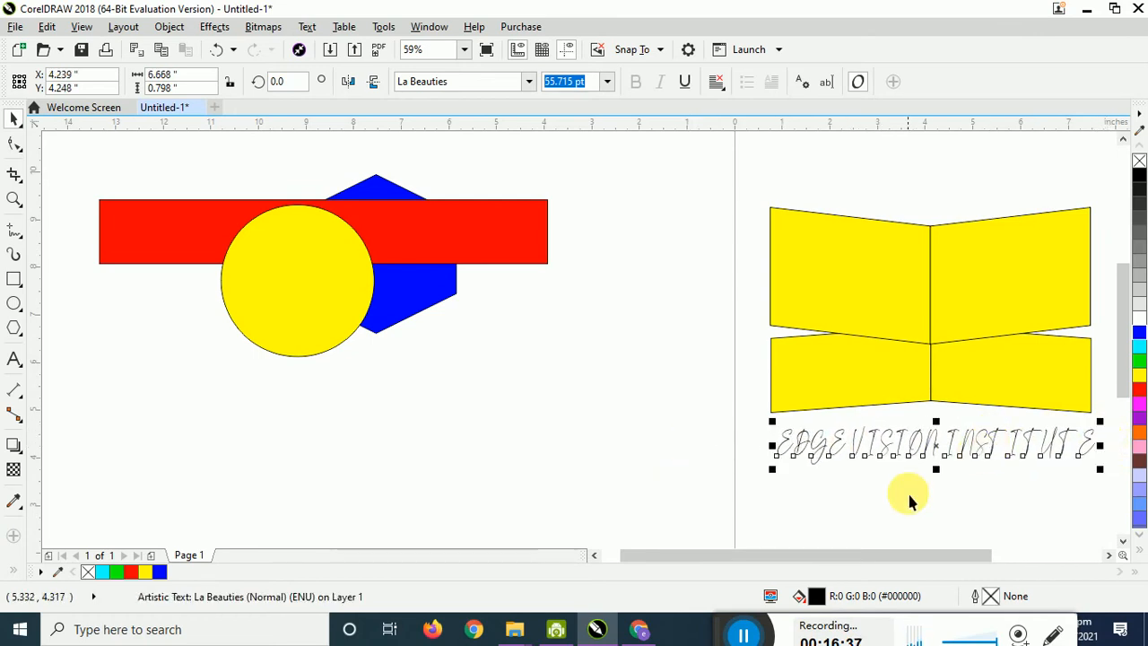
{"action": "left_click", "coordinate": [767, 511]}
{"action": "left_click_drag", "start_coordinate": [813, 556], "coordinate": [960, 554]}
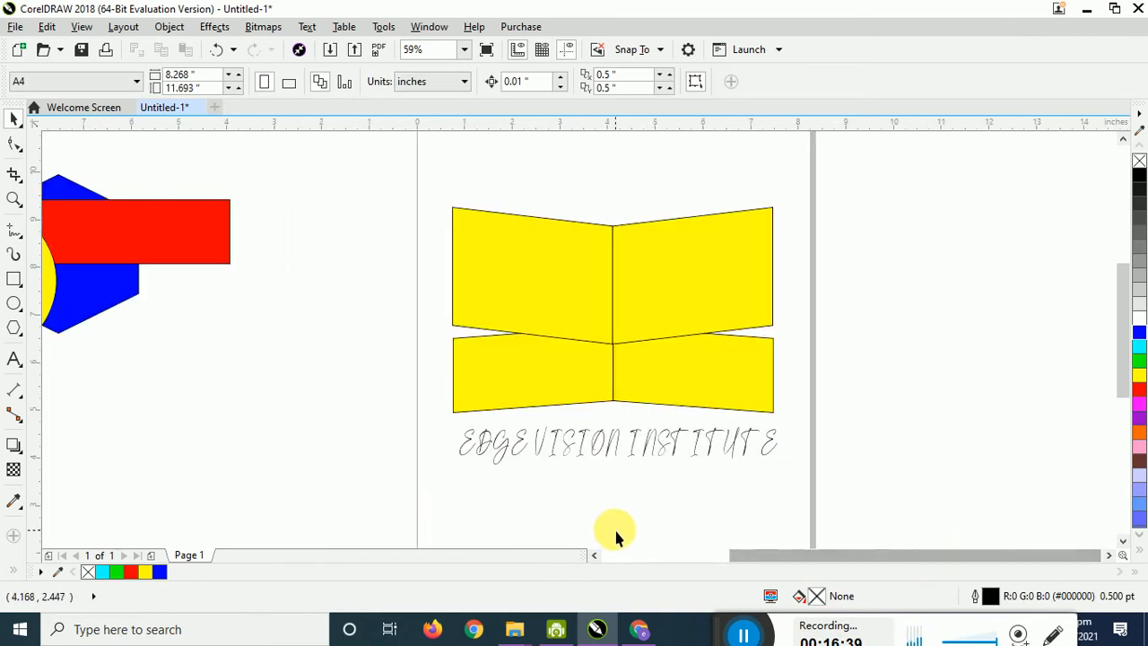
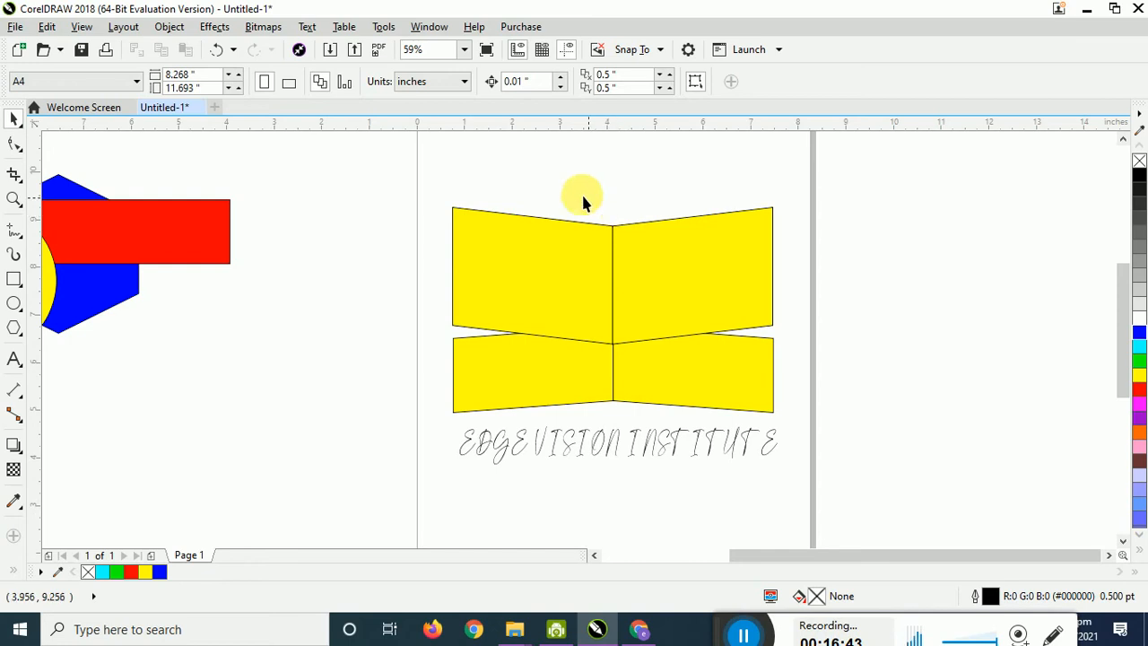
- Open the special character insertion and set its font to Webdings
{"action": "left_click", "coordinate": [309, 27]}
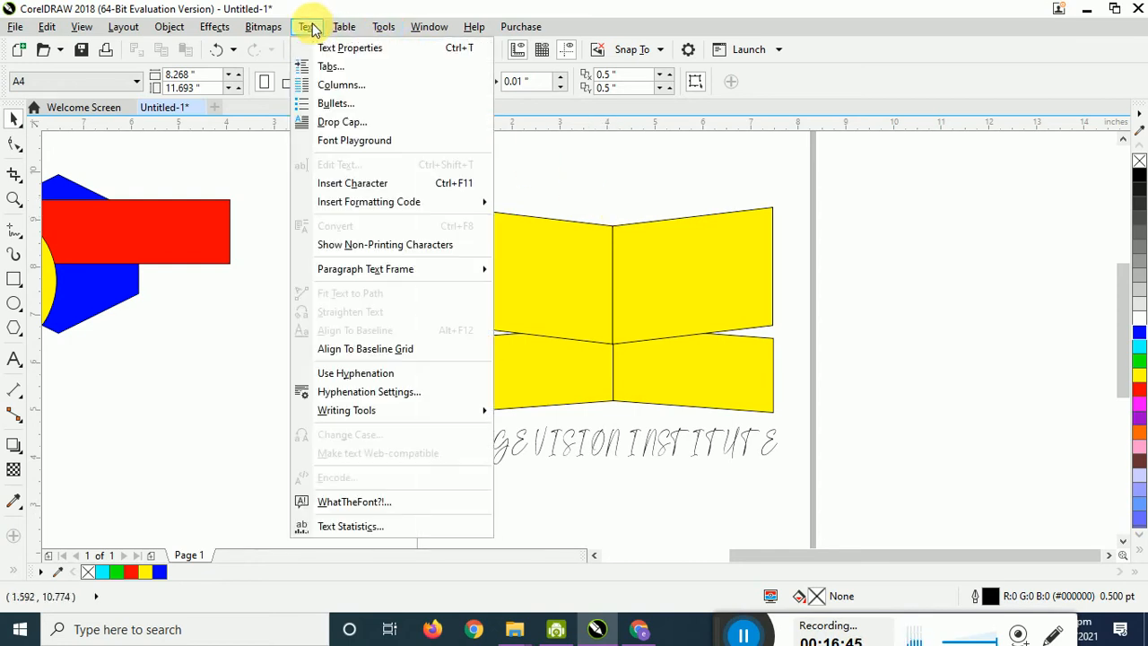
{"action": "left_click", "coordinate": [408, 185]}
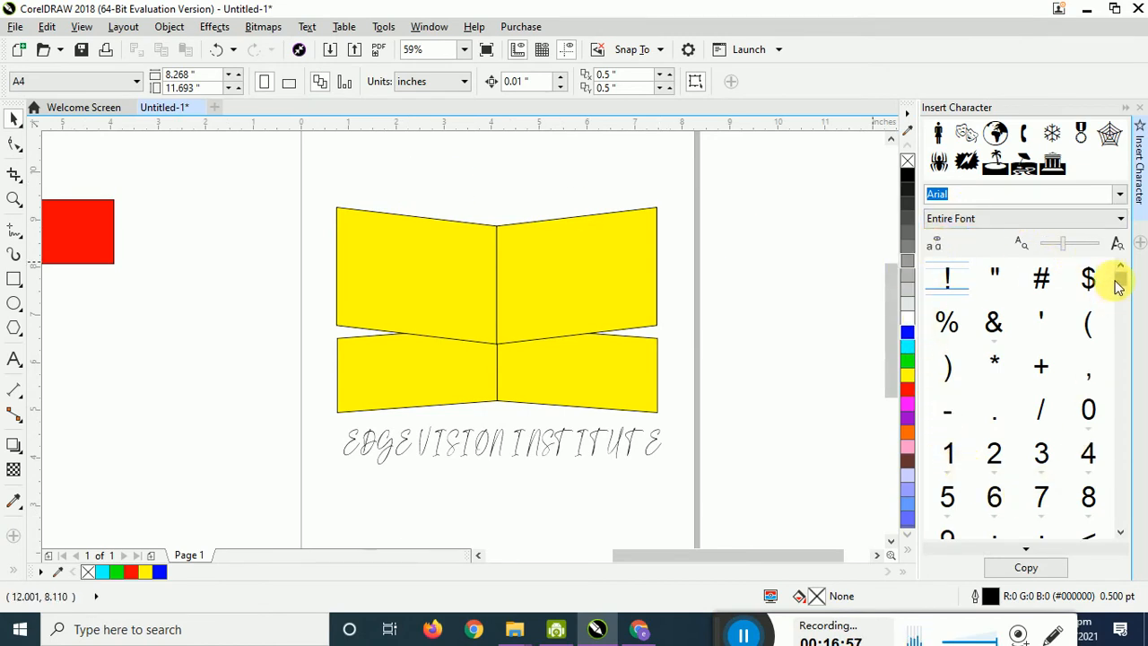
{"action": "mouse_move", "coordinate": [1118, 285]}
{"action": "left_mouse_down"}
{"action": "mouse_move", "coordinate": [1119, 381]}
{"action": "mouse_move", "coordinate": [1115, 269]}
{"action": "left_mouse_up"}
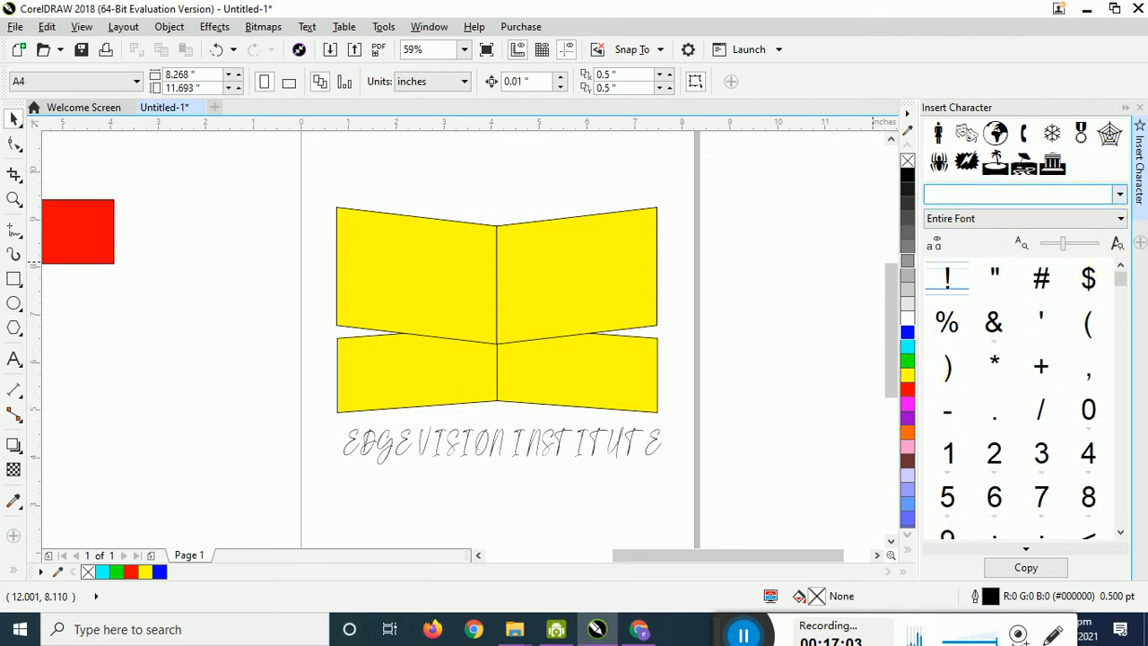
{"action": "key", "text": "Return"}
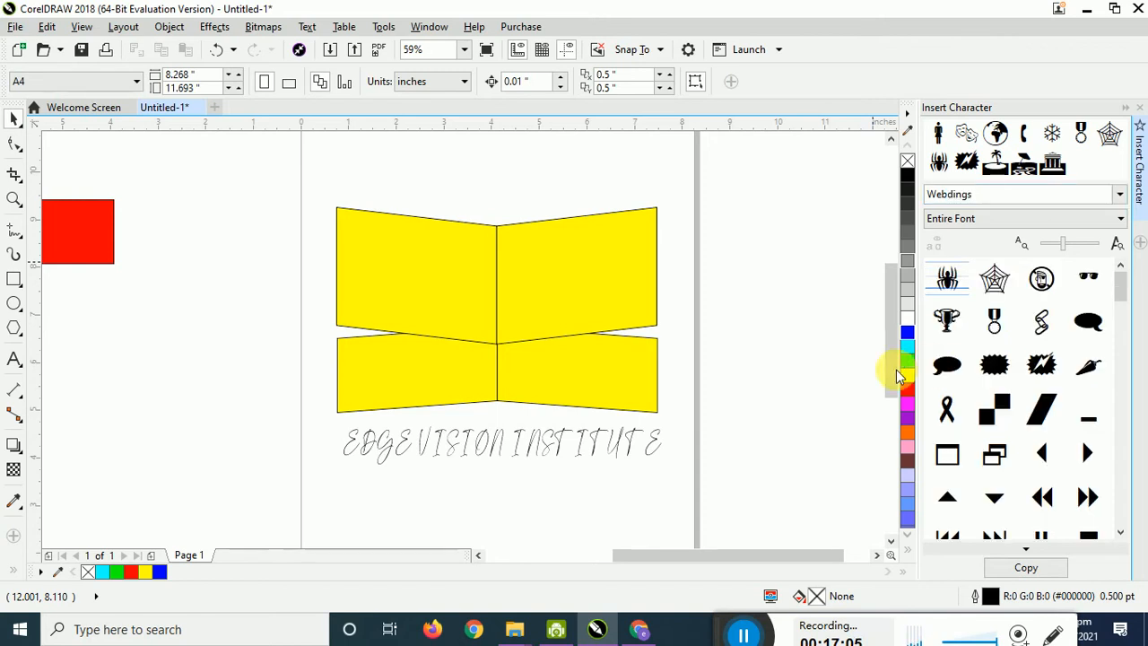
- Insert the megaphone with sound waves beside the page, about 3.3 in wide, and delete it
{"action": "left_click_drag", "start_coordinate": [1120, 287], "coordinate": [1121, 314]}
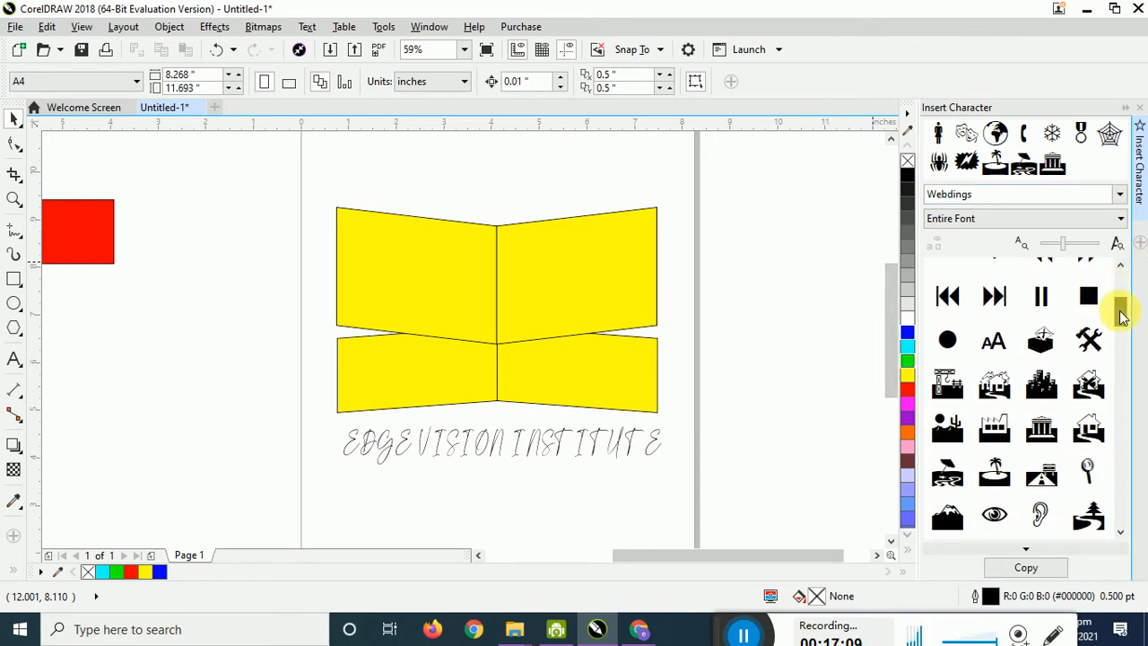
{"action": "left_click_drag", "start_coordinate": [1121, 313], "coordinate": [1120, 332]}
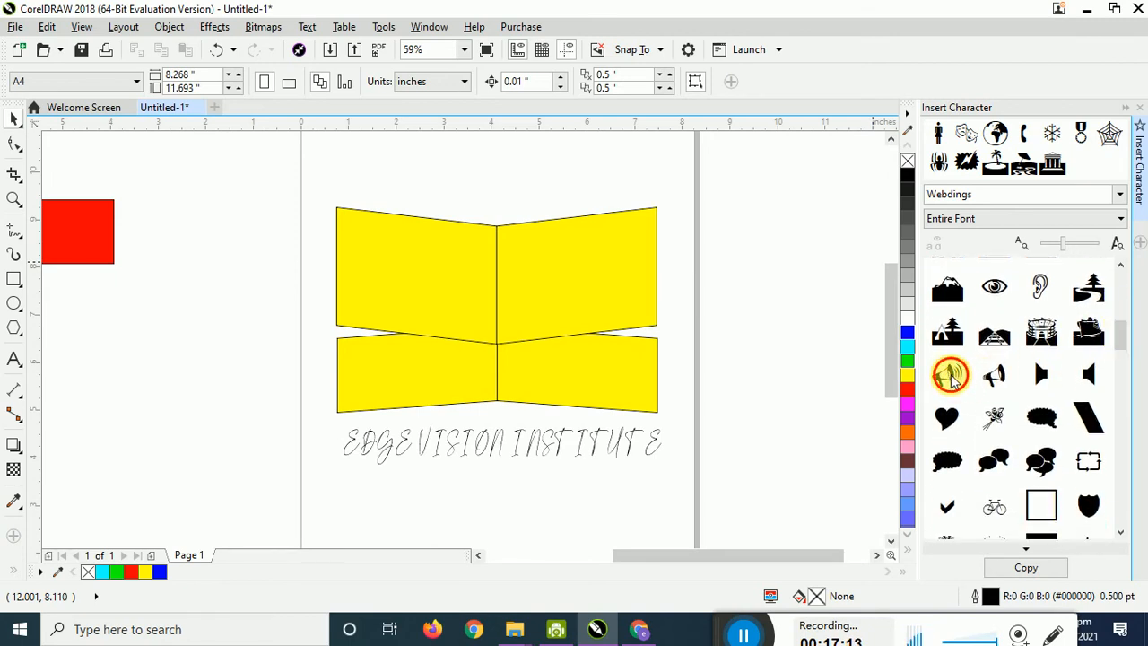
{"action": "left_click_drag", "start_coordinate": [947, 374], "coordinate": [298, 434]}
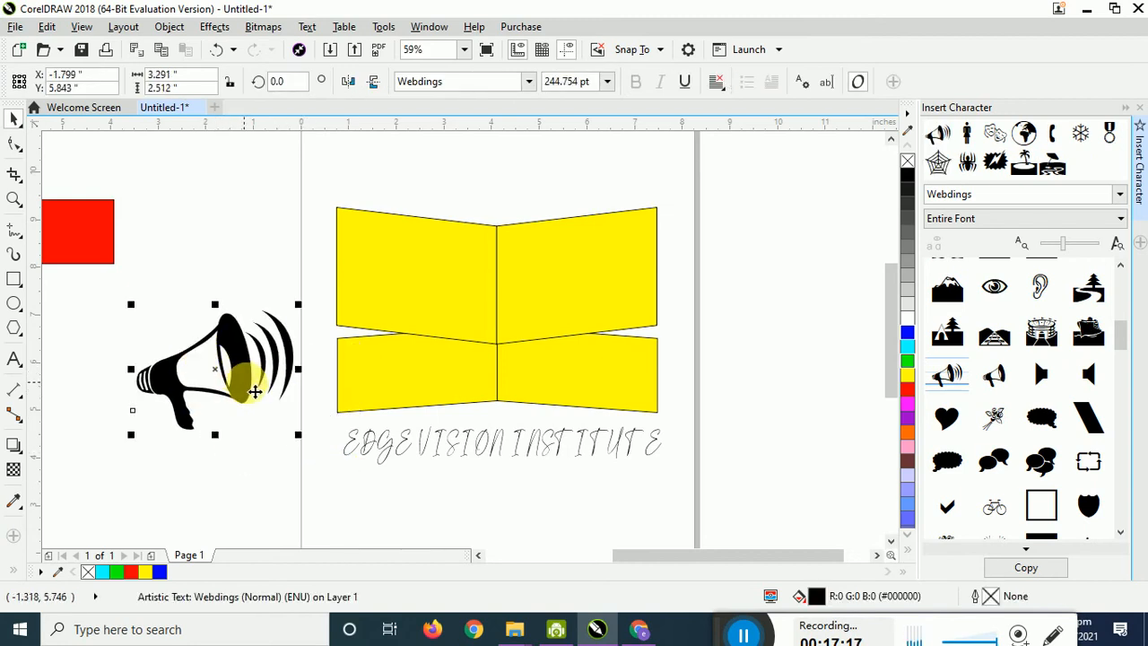
{"action": "key", "text": "Delete"}
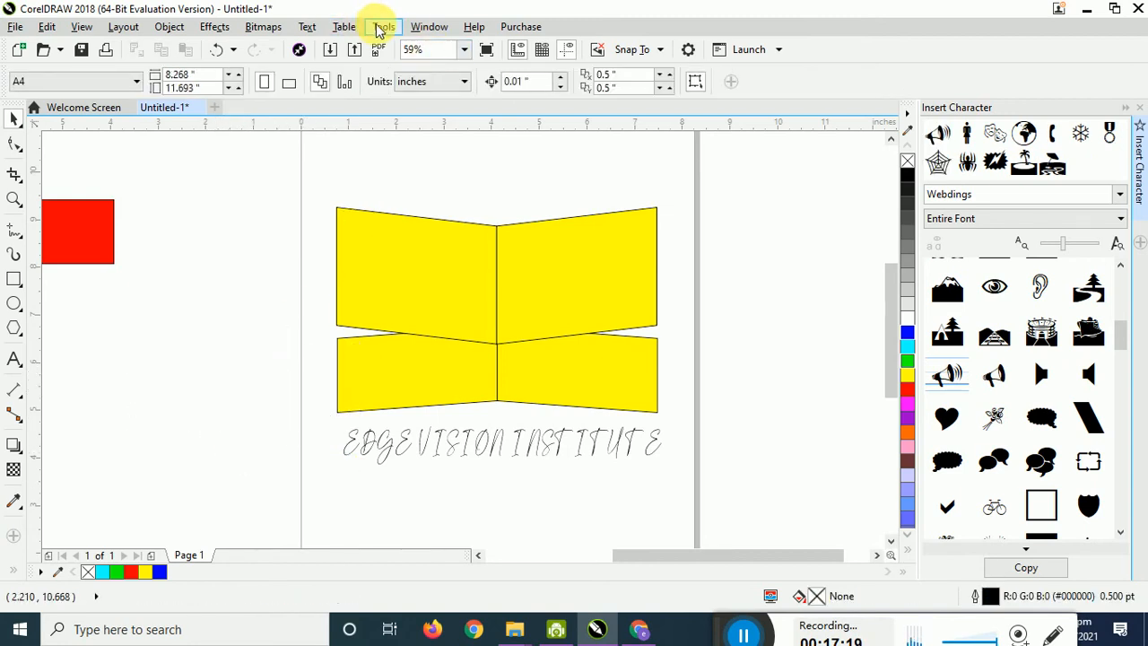
- Insert the Webdings flower bouquet symbol just outside the page beside the yellow panels, about 2.1 in wide
{"action": "left_click", "coordinate": [307, 28]}
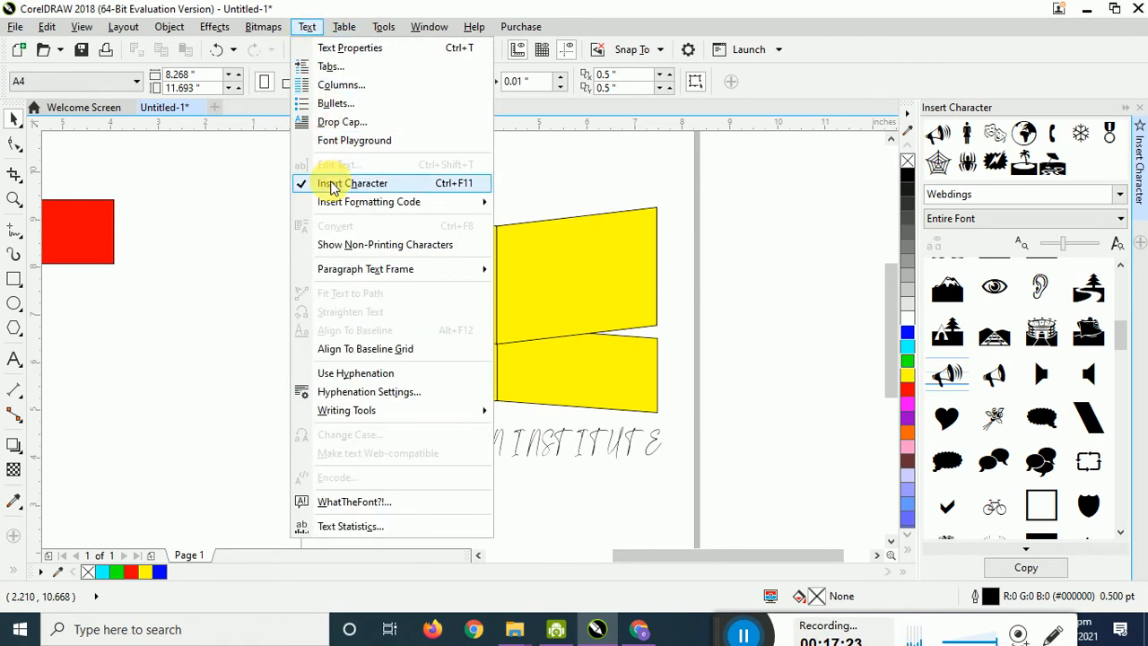
{"action": "left_click", "coordinate": [686, 187]}
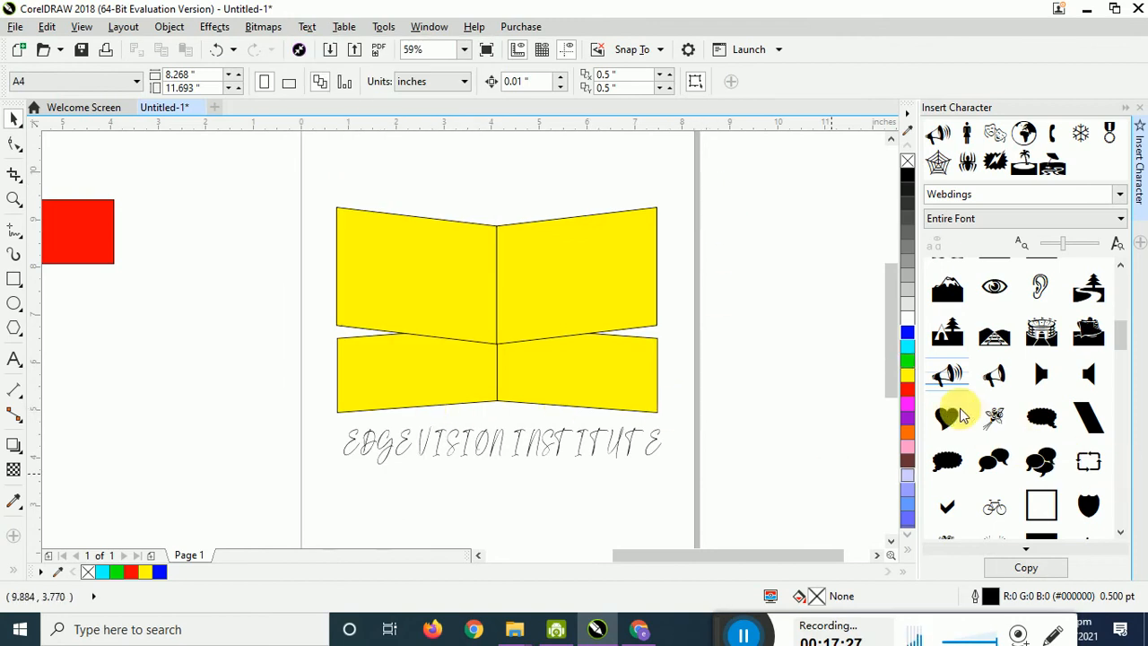
{"action": "left_click_drag", "start_coordinate": [994, 418], "coordinate": [239, 340]}
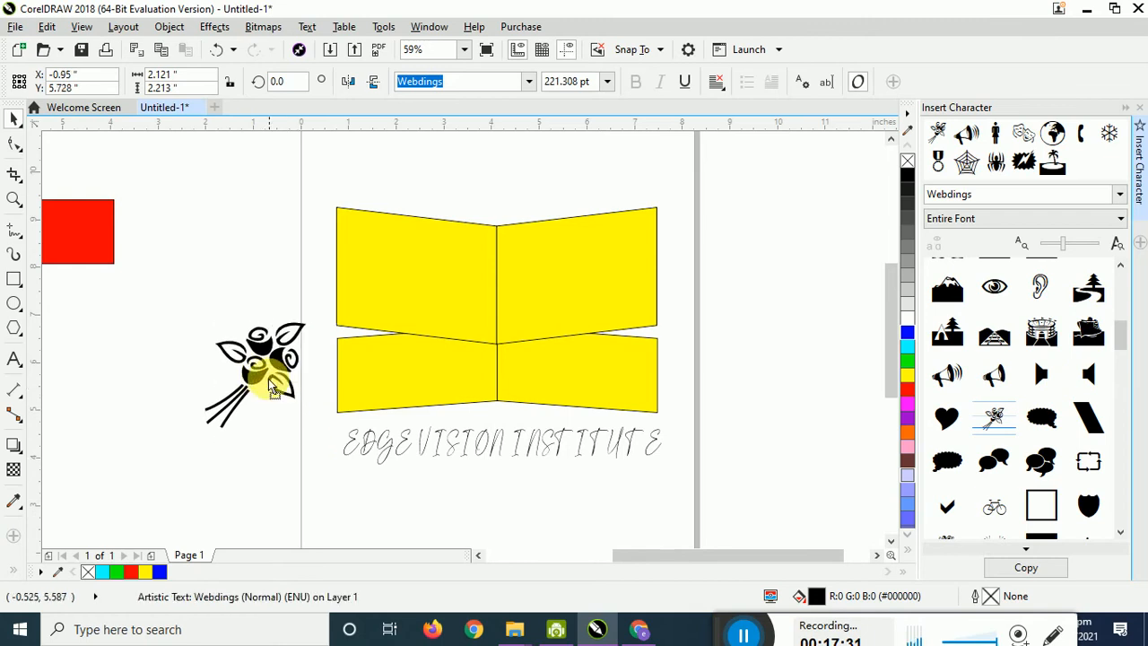
{"action": "left_click_drag", "start_coordinate": [273, 386], "coordinate": [260, 380]}
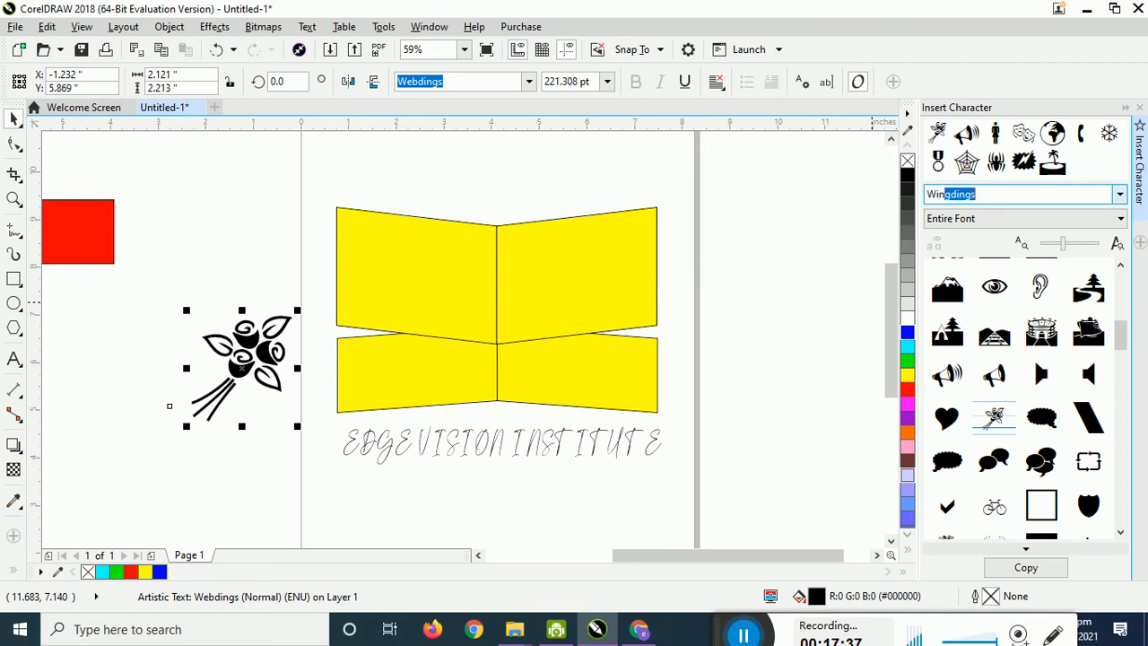
- Switch the character font to Wingdings and insert the right-pointing hand below the bouquet, about 0.92 in wide
{"action": "key", "text": "Return"}
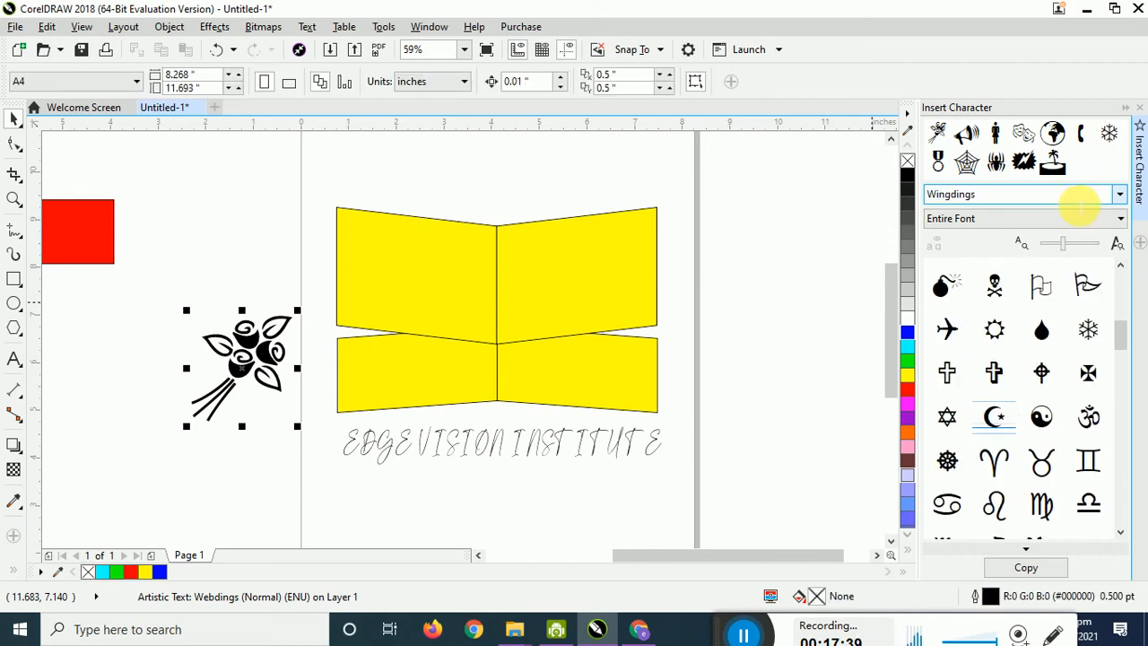
{"action": "left_click_drag", "start_coordinate": [1129, 339], "coordinate": [1121, 302]}
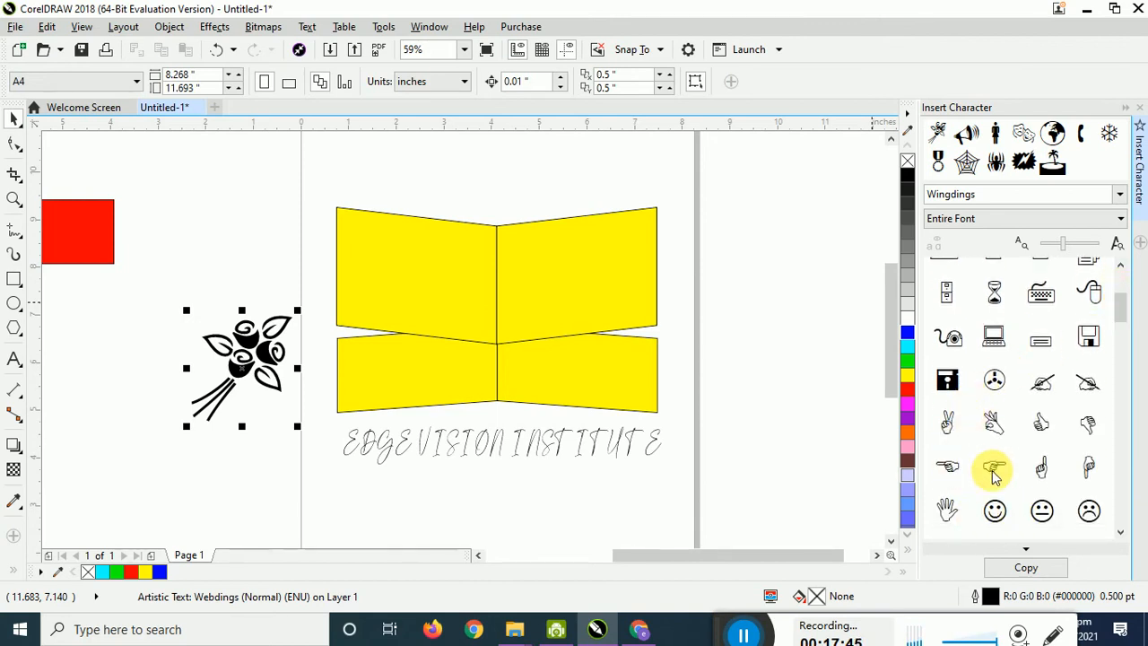
{"action": "left_click_drag", "start_coordinate": [992, 469], "coordinate": [256, 462]}
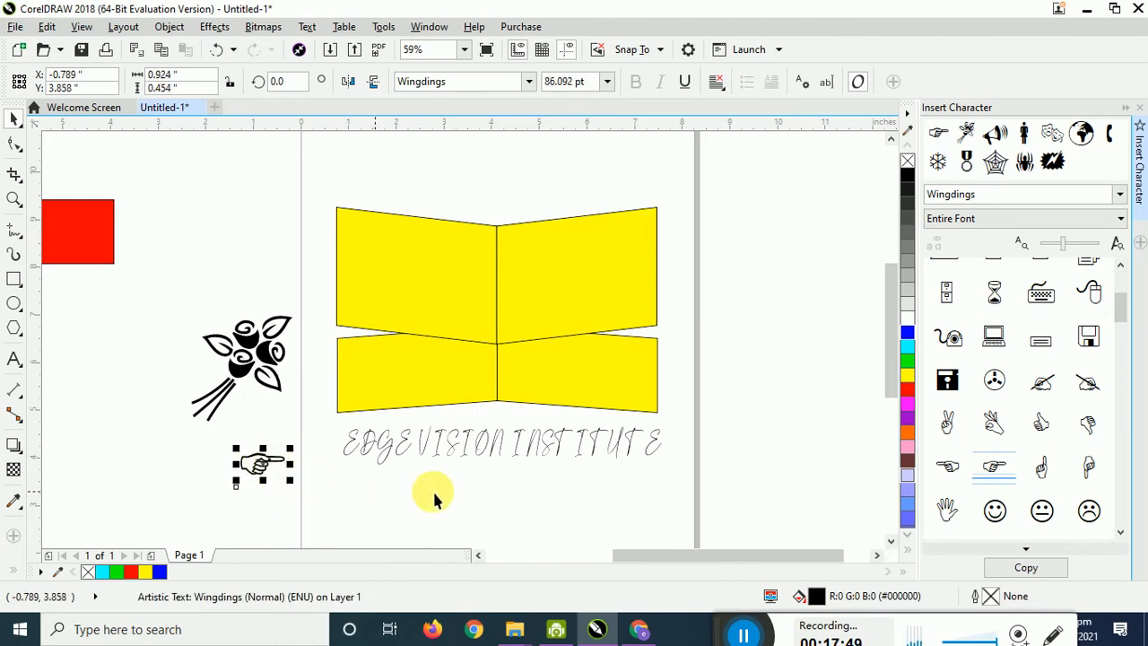
- Insert the Wingdings telephone symbol under the beginning of the "EDGE VISION INSTITUTE" text
{"action": "left_click_drag", "start_coordinate": [1121, 309], "coordinate": [1124, 279]}
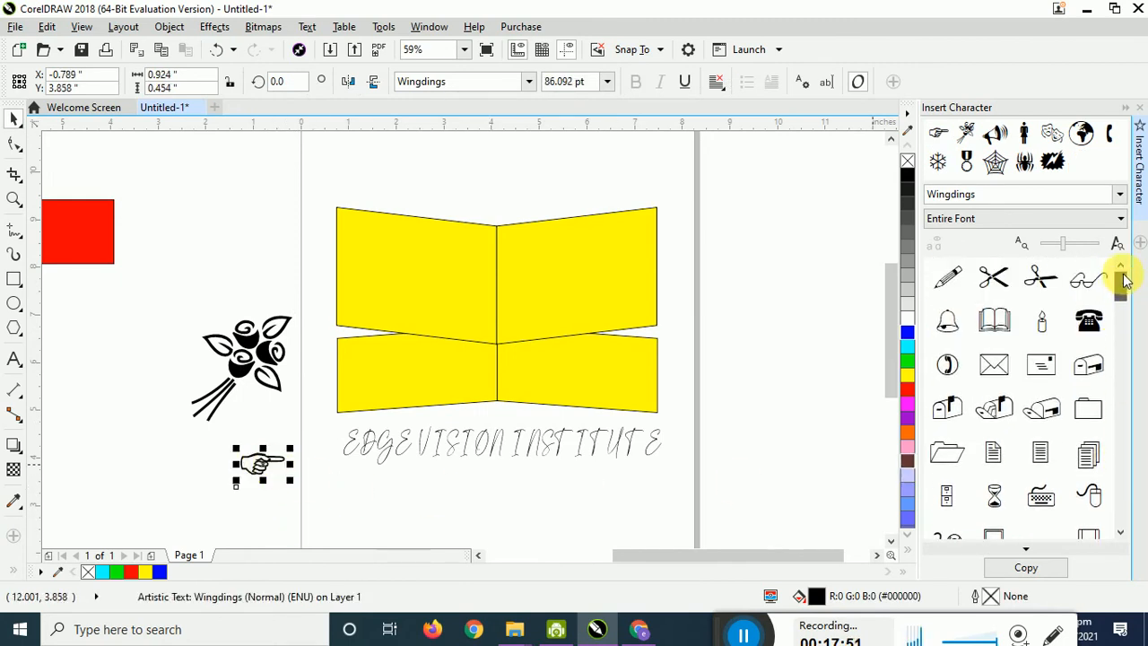
{"action": "left_click_drag", "start_coordinate": [1089, 320], "coordinate": [472, 453]}
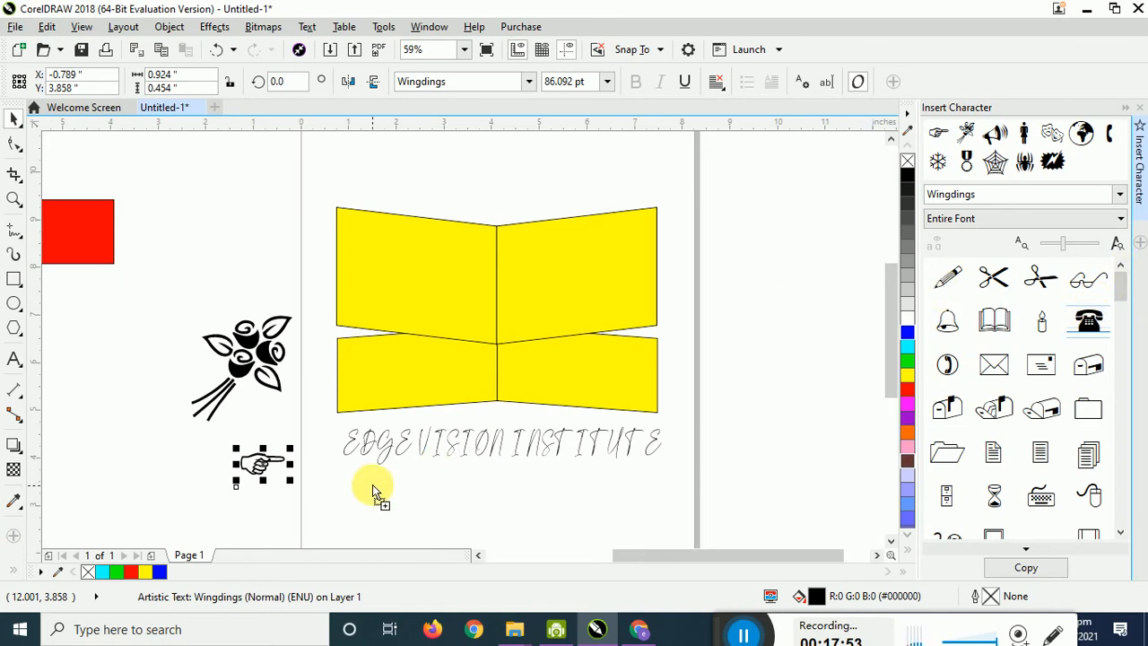
{"action": "left_click_drag", "start_coordinate": [372, 484], "coordinate": [373, 484]}
- Insert the open scissors, the addressed envelope and the open book symbols, placing the envelope above the panels and the book outside the page
{"action": "left_click_drag", "start_coordinate": [991, 280], "coordinate": [991, 282]}
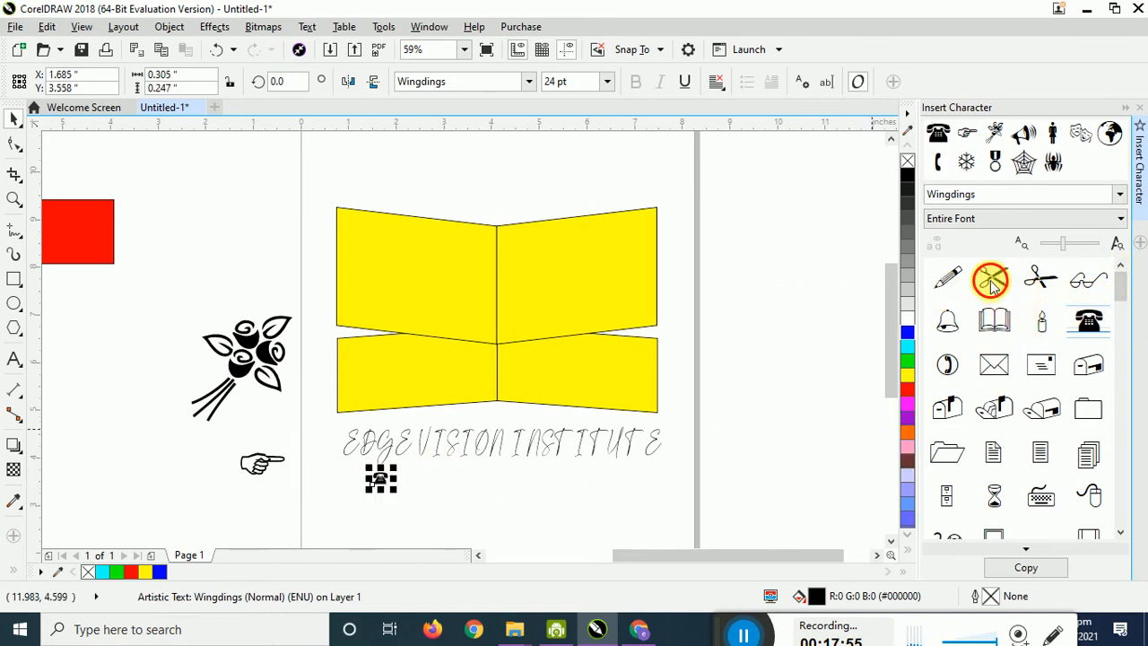
{"action": "double_click", "coordinate": [990, 283]}
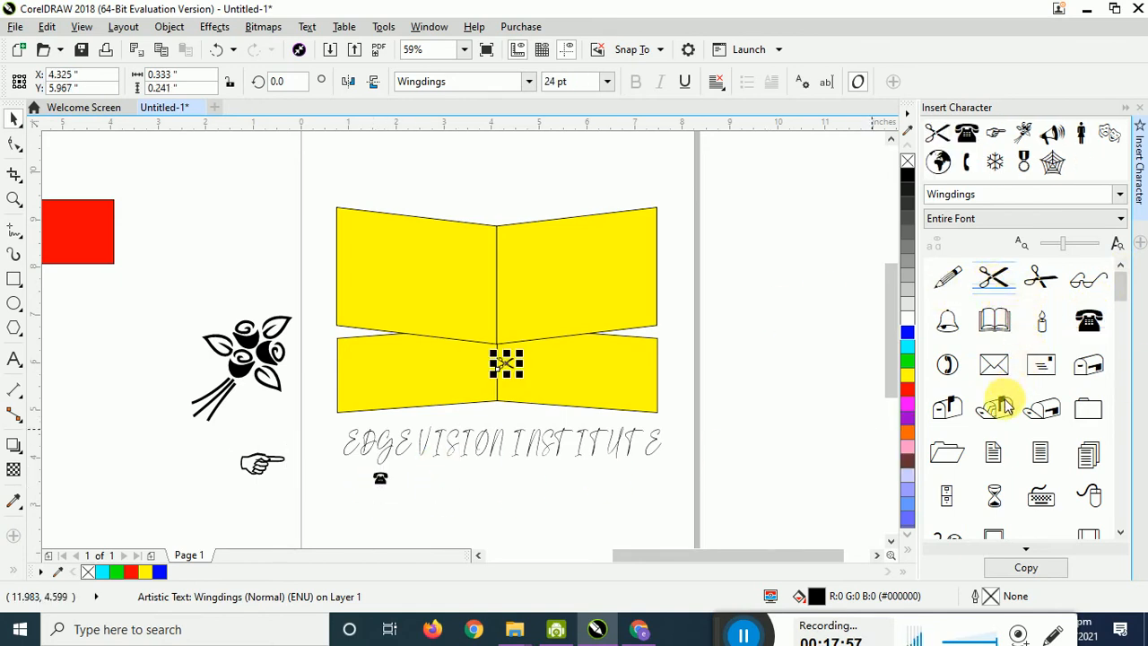
{"action": "double_click", "coordinate": [1040, 363]}
{"action": "left_click_drag", "start_coordinate": [992, 320], "coordinate": [786, 302]}
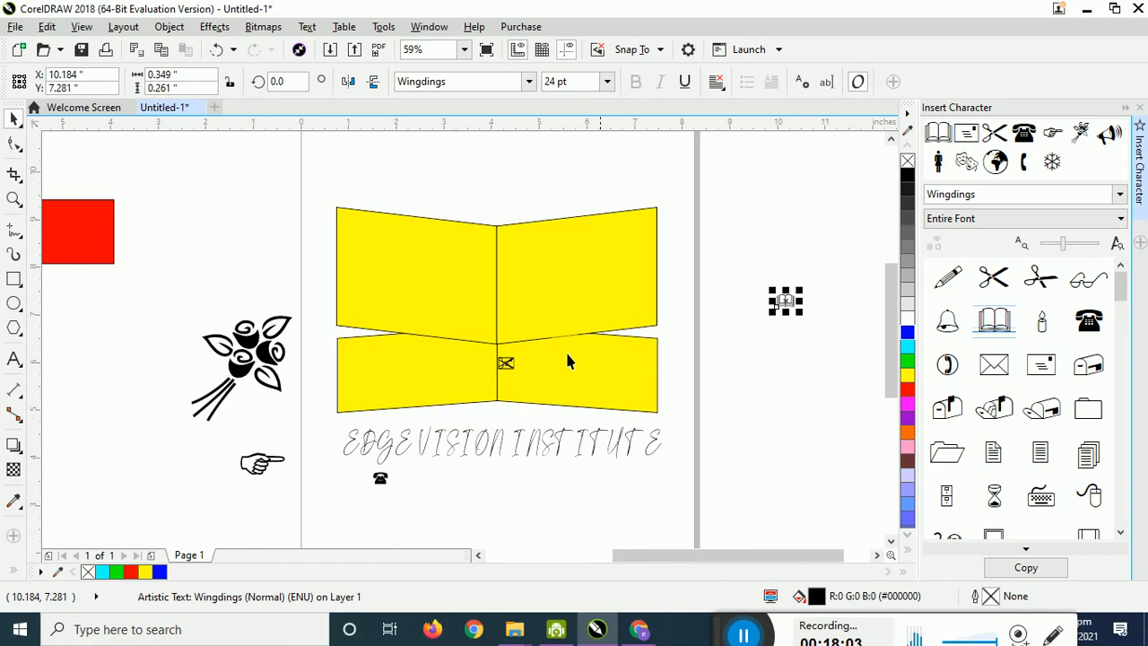
{"action": "left_click_drag", "start_coordinate": [507, 363], "coordinate": [529, 185]}
{"action": "left_click", "coordinate": [505, 372]}
{"action": "scroll", "coordinate": [329, 166], "scroll_direction": "up", "scroll_amount": 1}
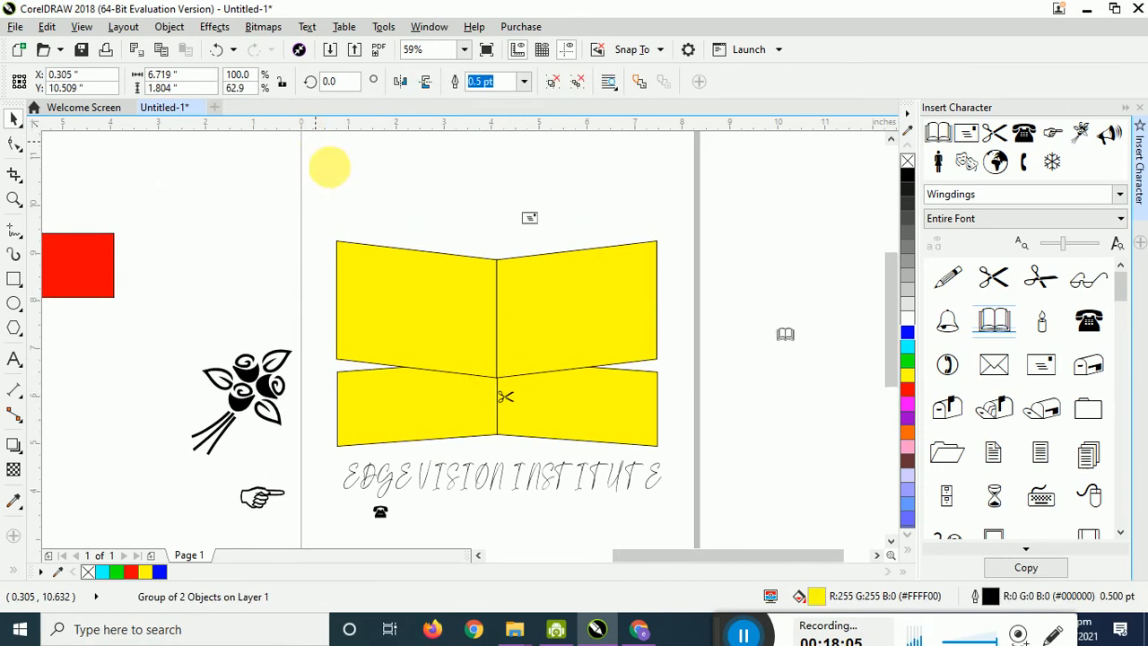
{"action": "left_click_drag", "start_coordinate": [506, 403], "coordinate": [461, 306]}
{"action": "key", "text": "ctrl+z"}
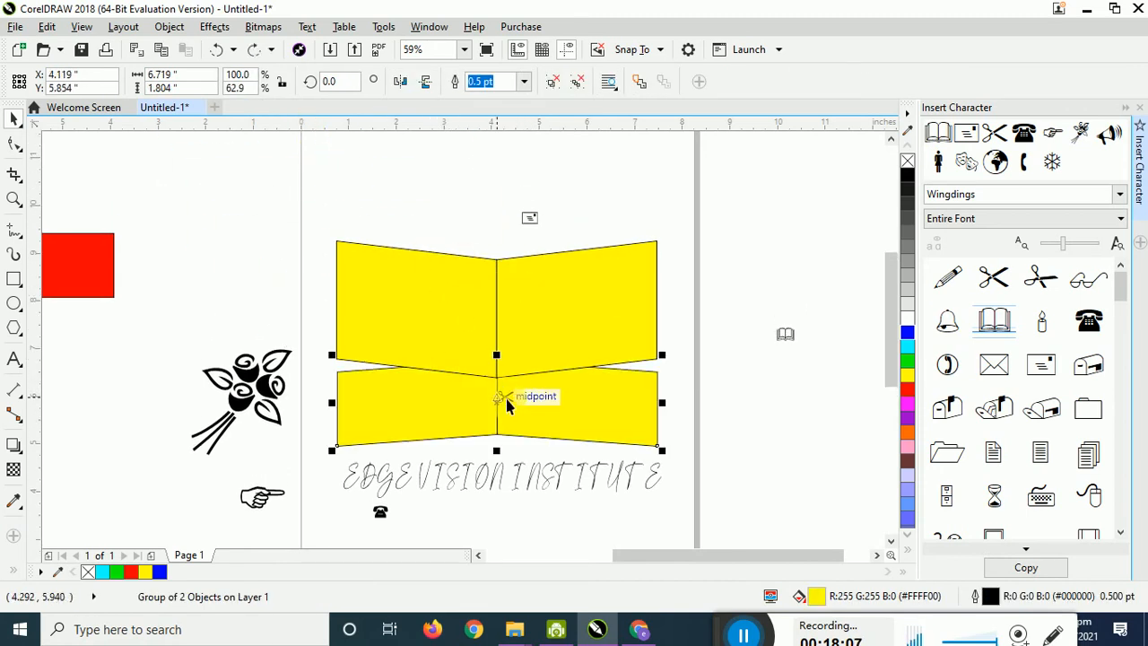
- Move the scissors symbol above the left yellow panel and enlarge the envelope symbol above the right one
{"action": "left_click_drag", "start_coordinate": [506, 405], "coordinate": [375, 203]}
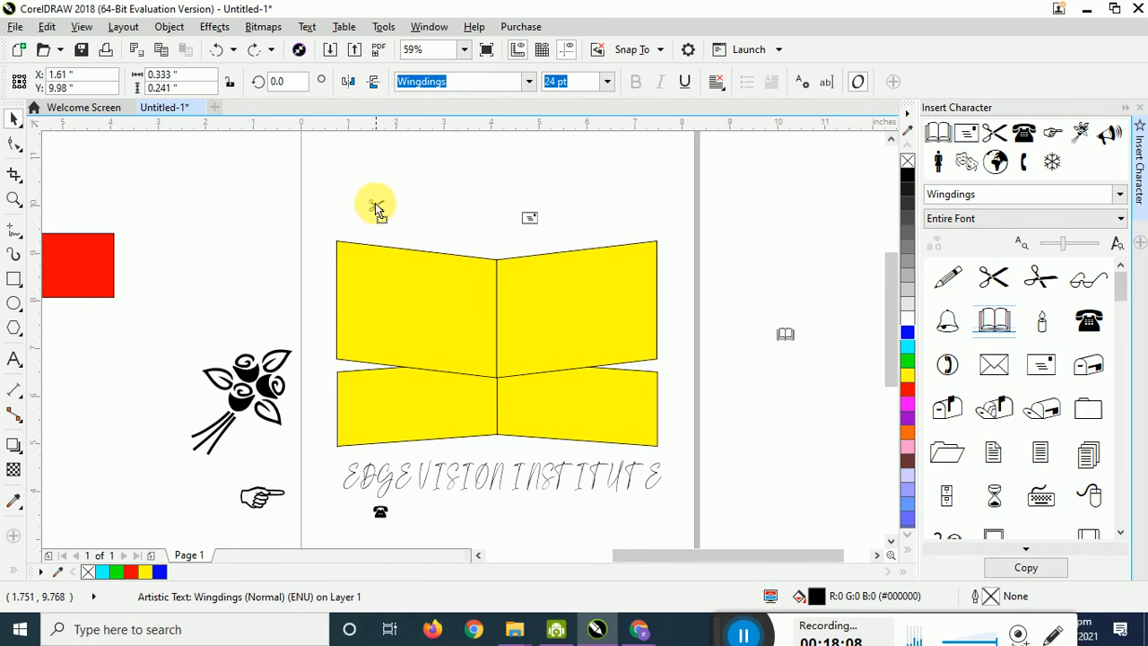
{"action": "left_click_drag", "start_coordinate": [529, 220], "coordinate": [671, 290]}
{"action": "left_click", "coordinate": [785, 339]}
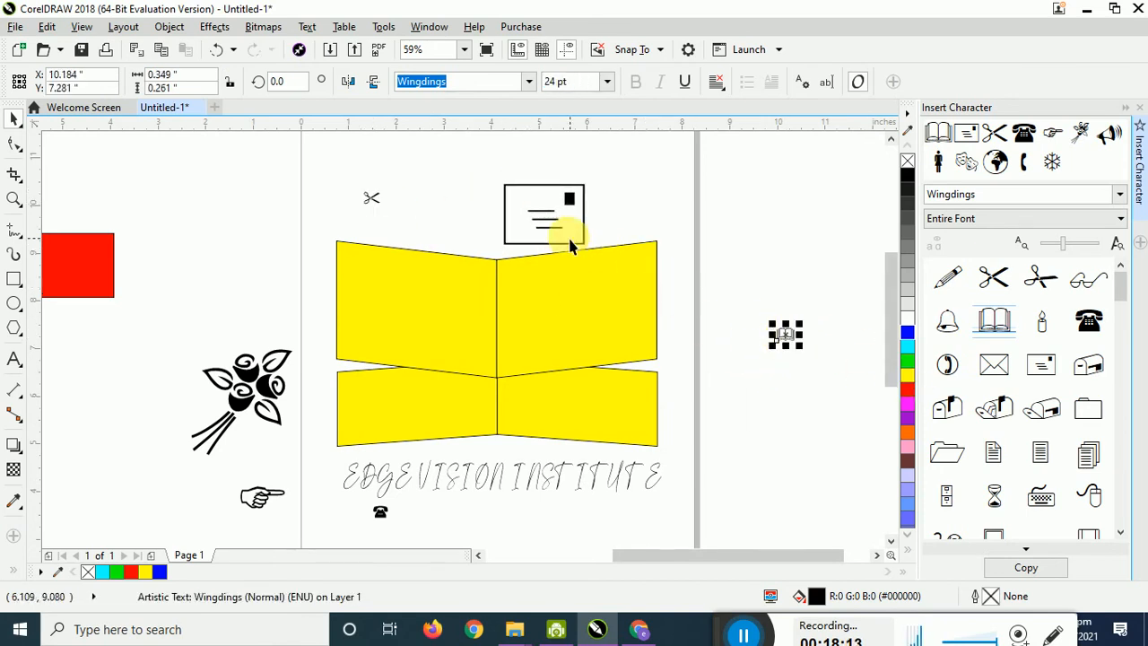
{"action": "left_click", "coordinate": [571, 236]}
- Enlarge the open book symbol and place it outside the page, level with the upper yellow panels
{"action": "left_click", "coordinate": [785, 336]}
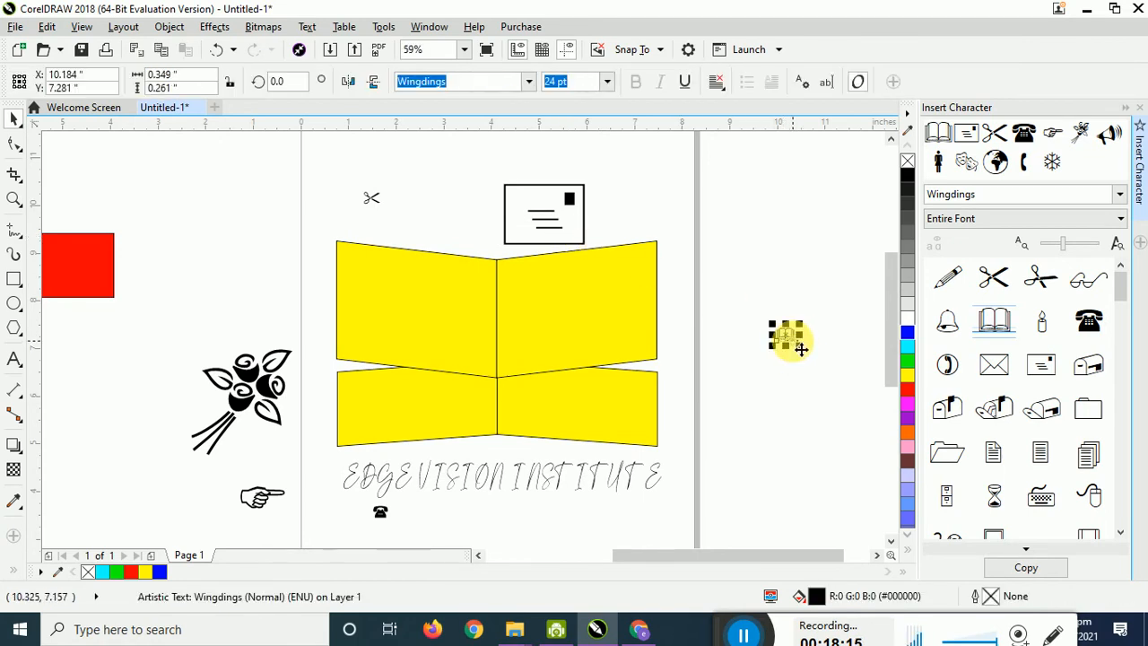
{"action": "left_click_drag", "start_coordinate": [781, 333], "coordinate": [684, 258]}
{"action": "left_click_drag", "start_coordinate": [738, 305], "coordinate": [777, 279]}
{"action": "left_click", "coordinate": [789, 395]}
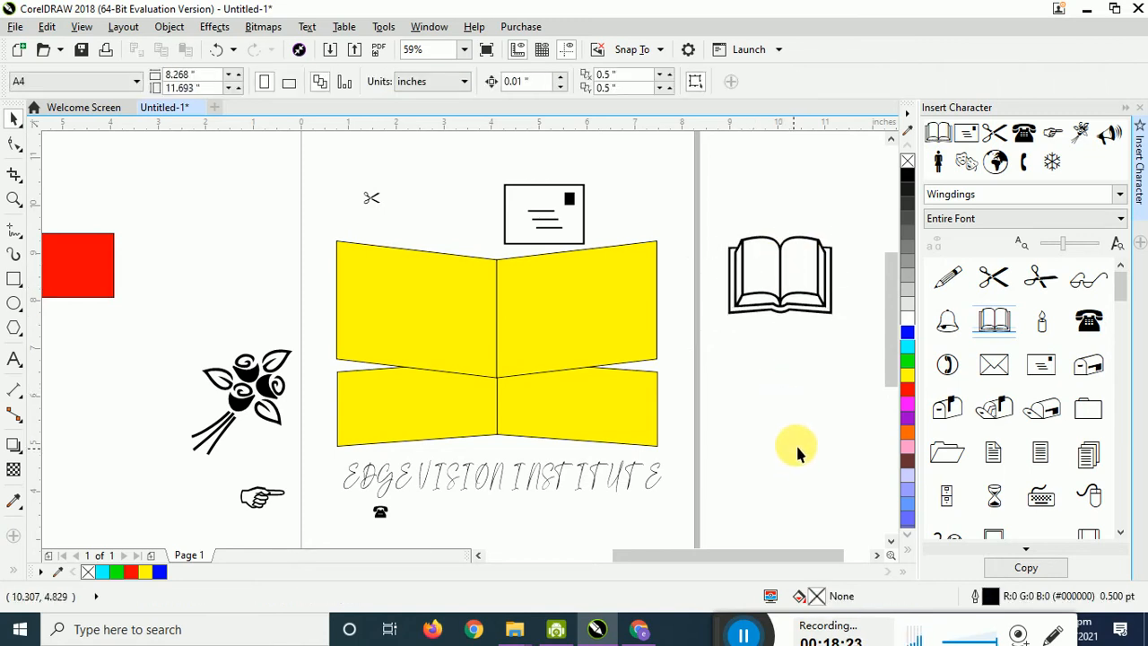
- Delete both groups of yellow panels above the "EDGE VISION INSTITUTE" text
{"action": "left_click", "coordinate": [651, 339]}
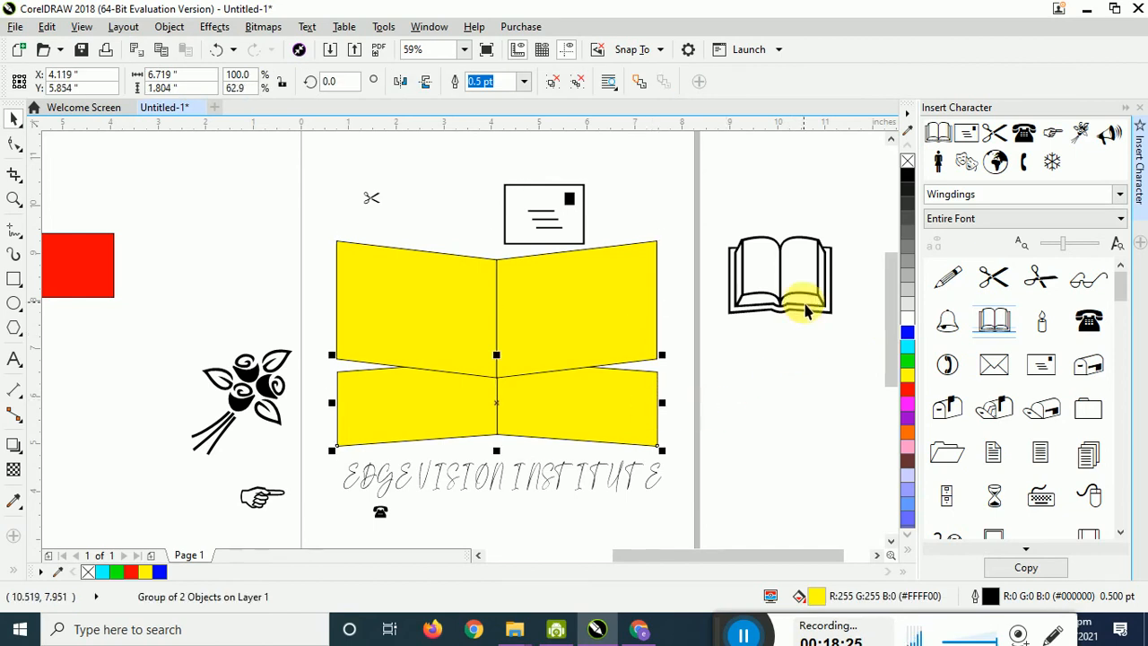
{"action": "left_click", "coordinate": [588, 382]}
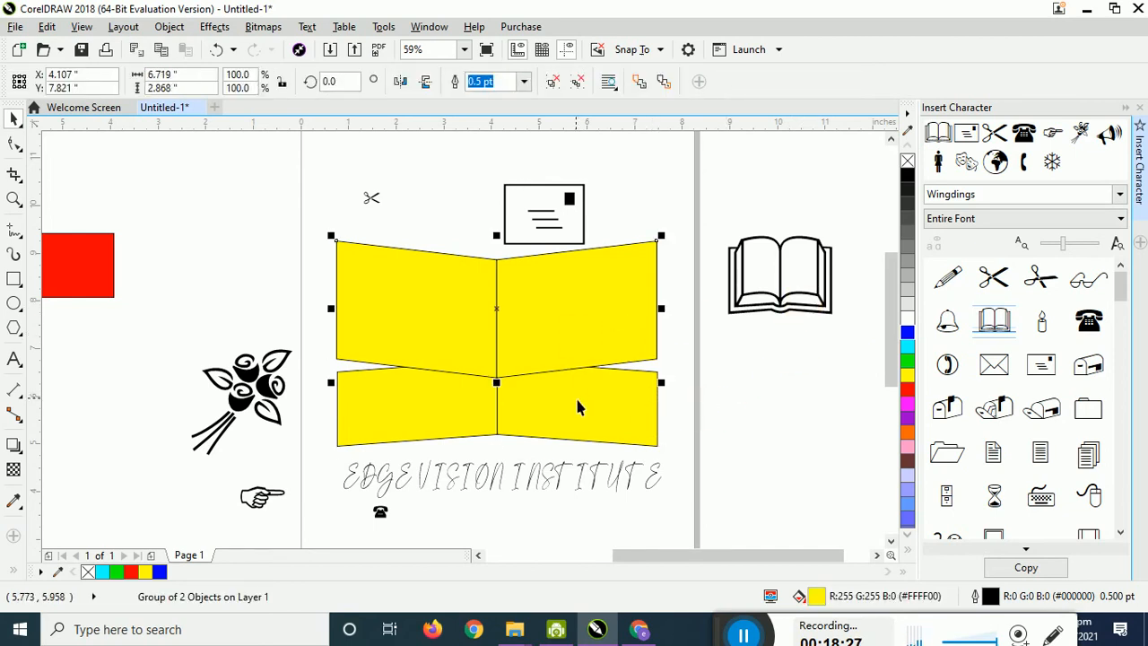
{"action": "key", "text": "Delete"}
- Move the open book symbol above the "EDGE VISION INSTITUTE" text, then enlarge and widen it to about 6.4 by 3.5 inches
{"action": "left_click", "coordinate": [754, 298]}
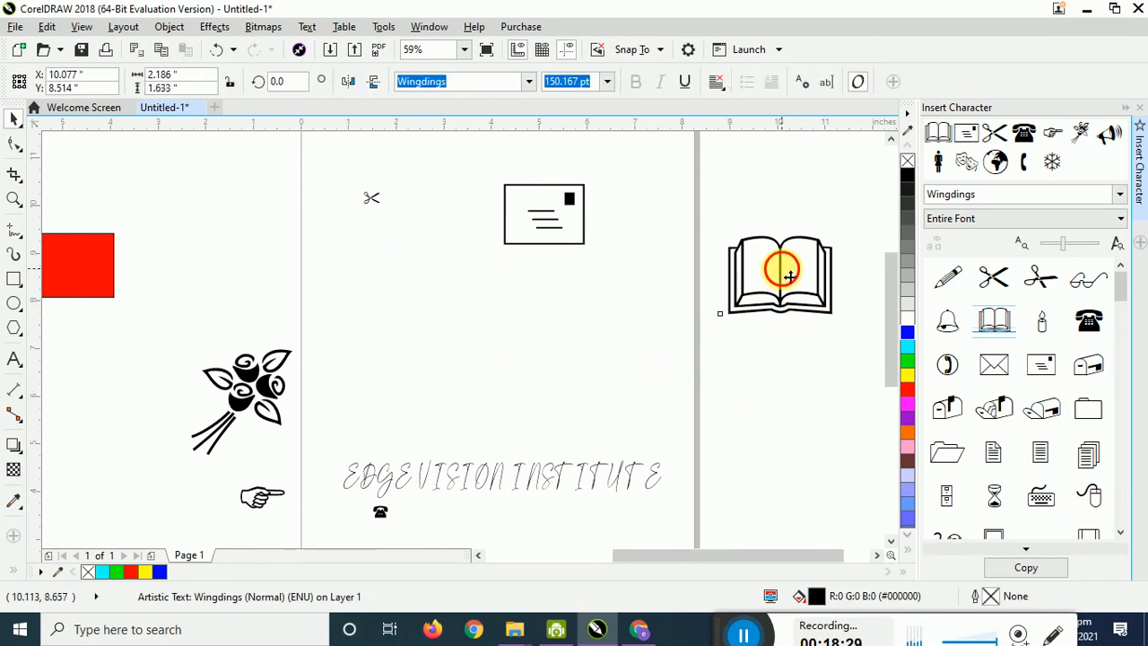
{"action": "left_click_drag", "start_coordinate": [788, 276], "coordinate": [403, 321]}
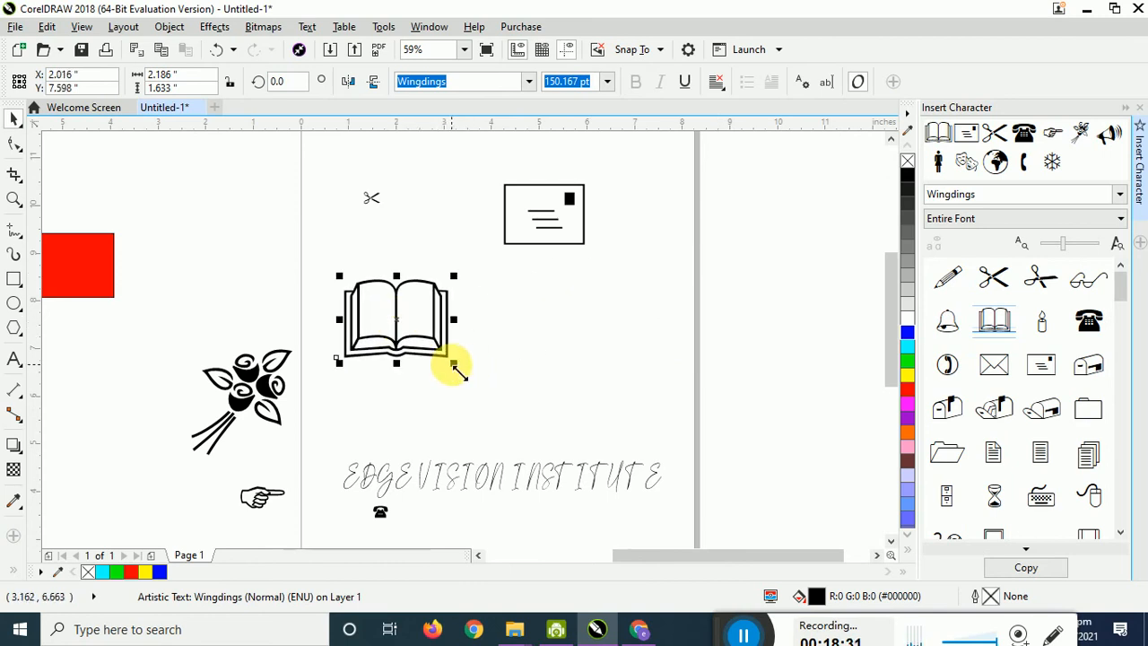
{"action": "left_click_drag", "start_coordinate": [452, 363], "coordinate": [666, 456]}
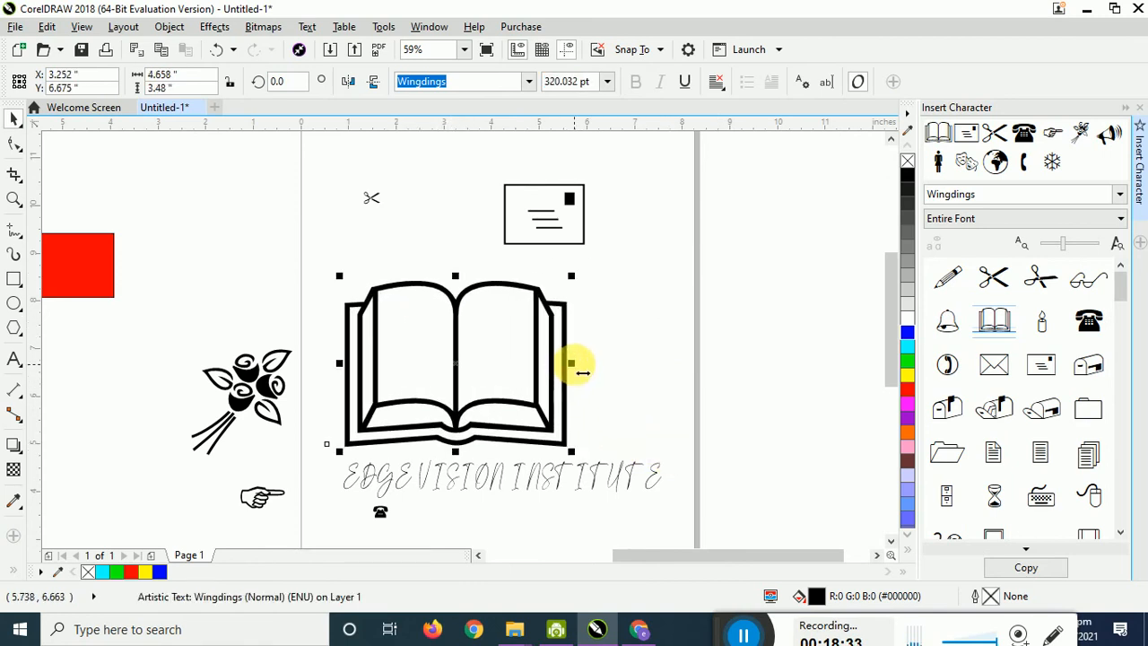
{"action": "left_click_drag", "start_coordinate": [574, 363], "coordinate": [659, 364]}
{"action": "left_click", "coordinate": [530, 380]}
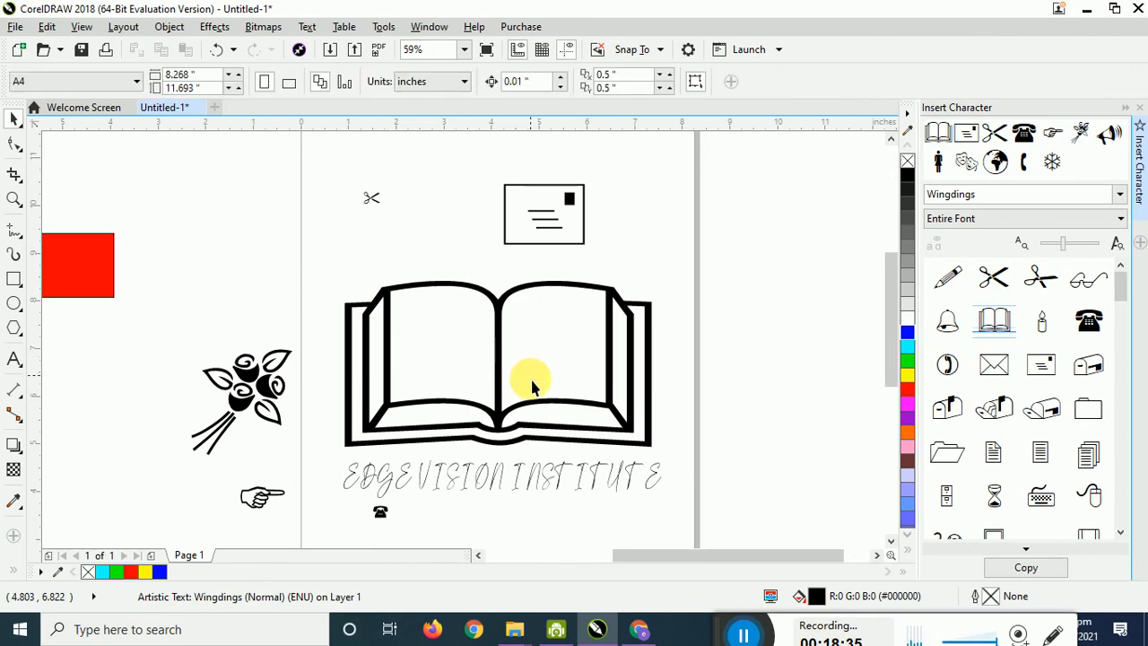
{"action": "left_click", "coordinate": [487, 405]}
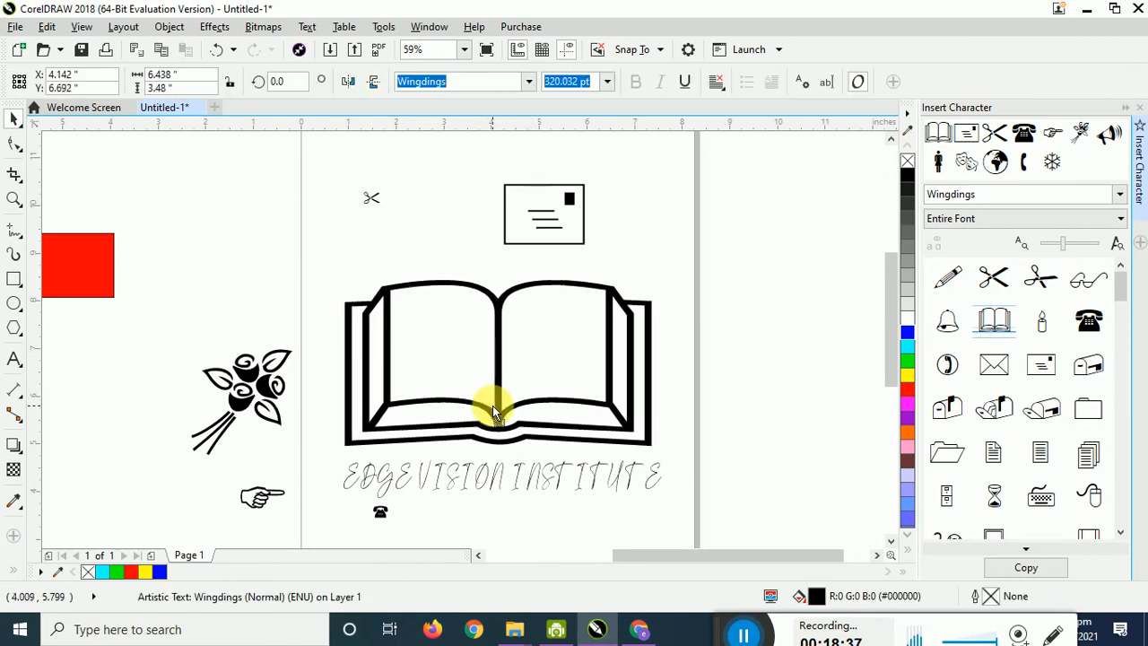
{"action": "left_click_drag", "start_coordinate": [492, 412], "coordinate": [494, 412]}
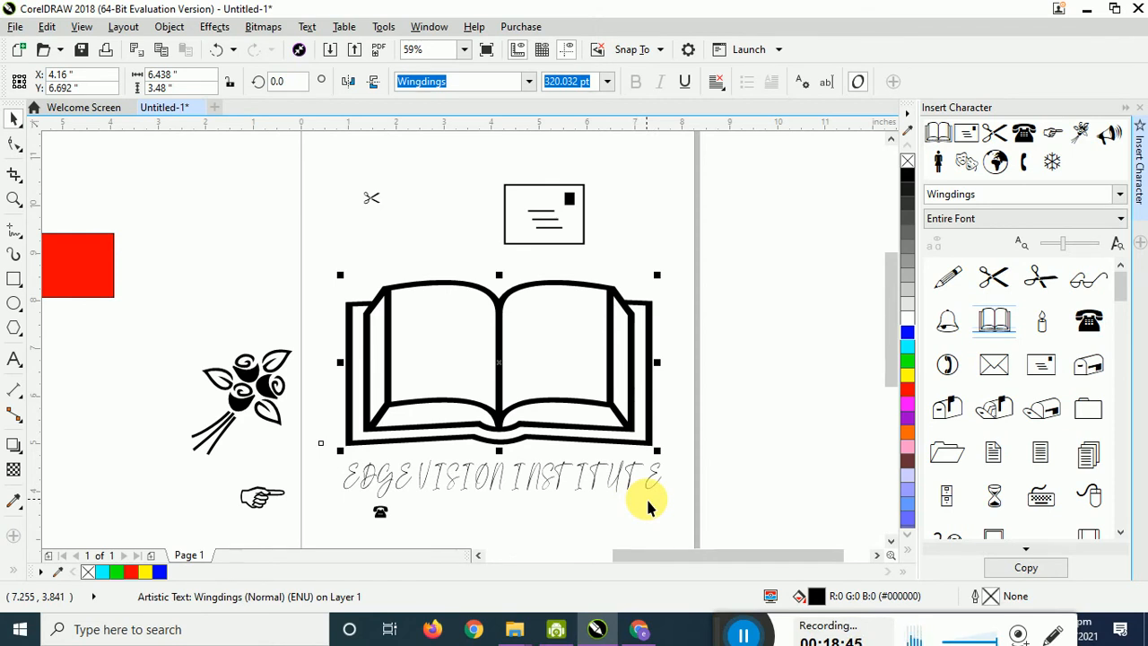
- Try shifting the "EDGE VISION INSTITUTE" text slightly to the right, and undo the move
{"action": "left_click_drag", "start_coordinate": [632, 475], "coordinate": [675, 499]}
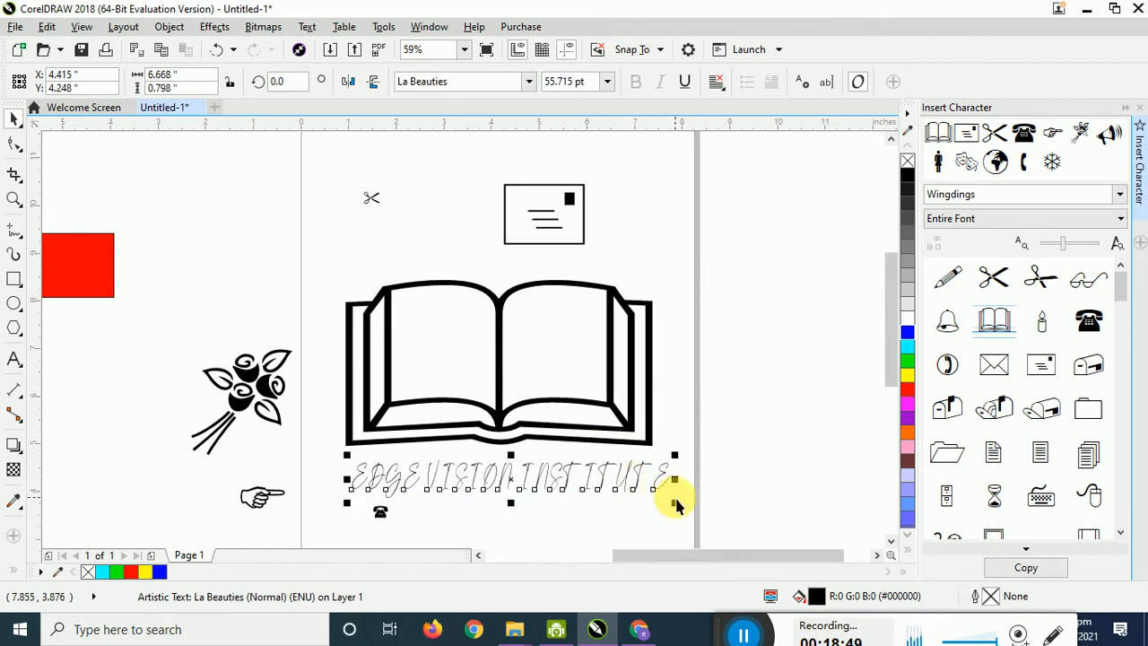
{"action": "key", "text": "ctrl+z"}
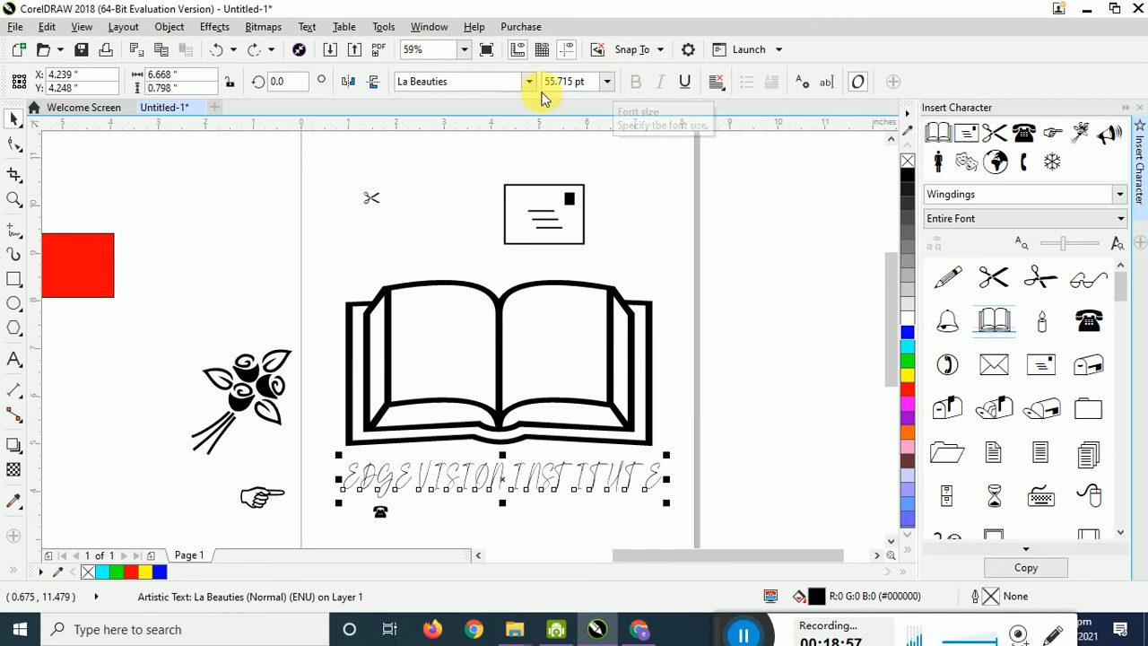
{"action": "left_click", "coordinate": [743, 350]}
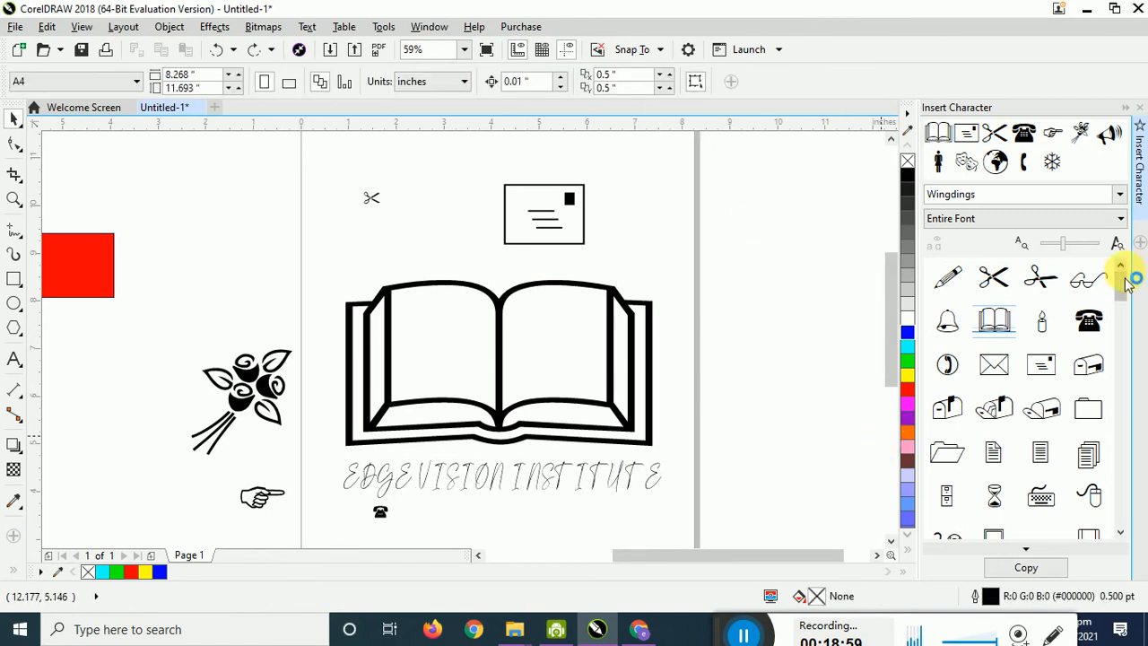
- Browse the Wingdings symbols, switch the character font to Wingdings 2 and examine its symbols
{"action": "mouse_move", "coordinate": [1125, 281]}
{"action": "left_mouse_down"}
{"action": "mouse_move", "coordinate": [1126, 321]}
{"action": "mouse_move", "coordinate": [1124, 301]}
{"action": "left_mouse_up"}
{"action": "left_click", "coordinate": [986, 197]}
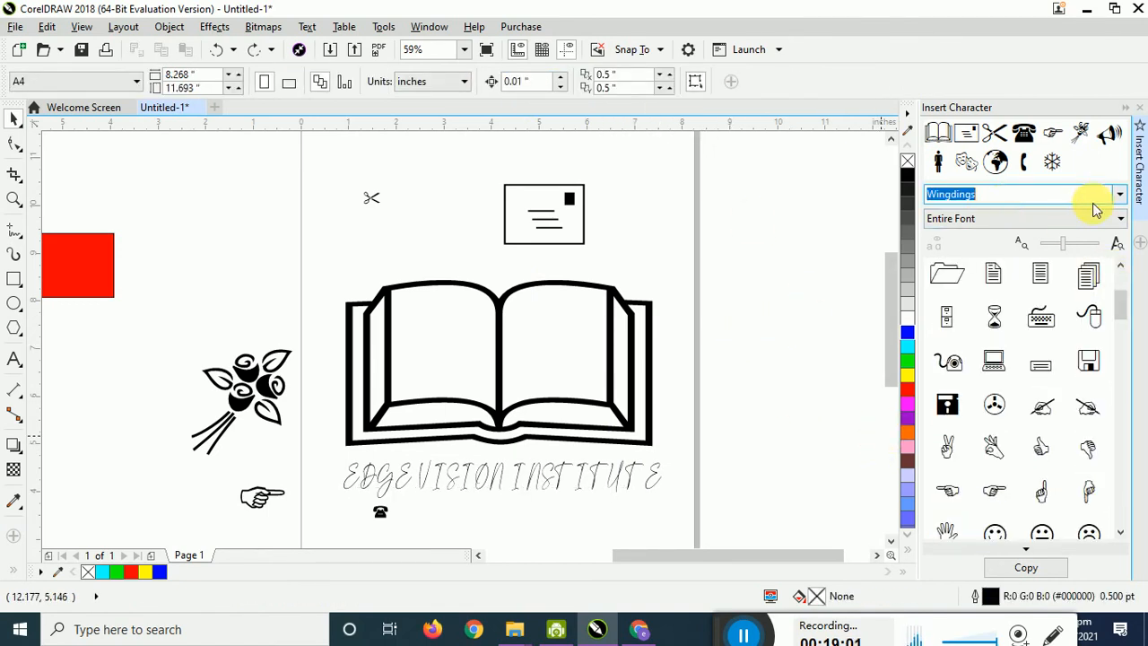
{"action": "left_click", "coordinate": [1119, 196]}
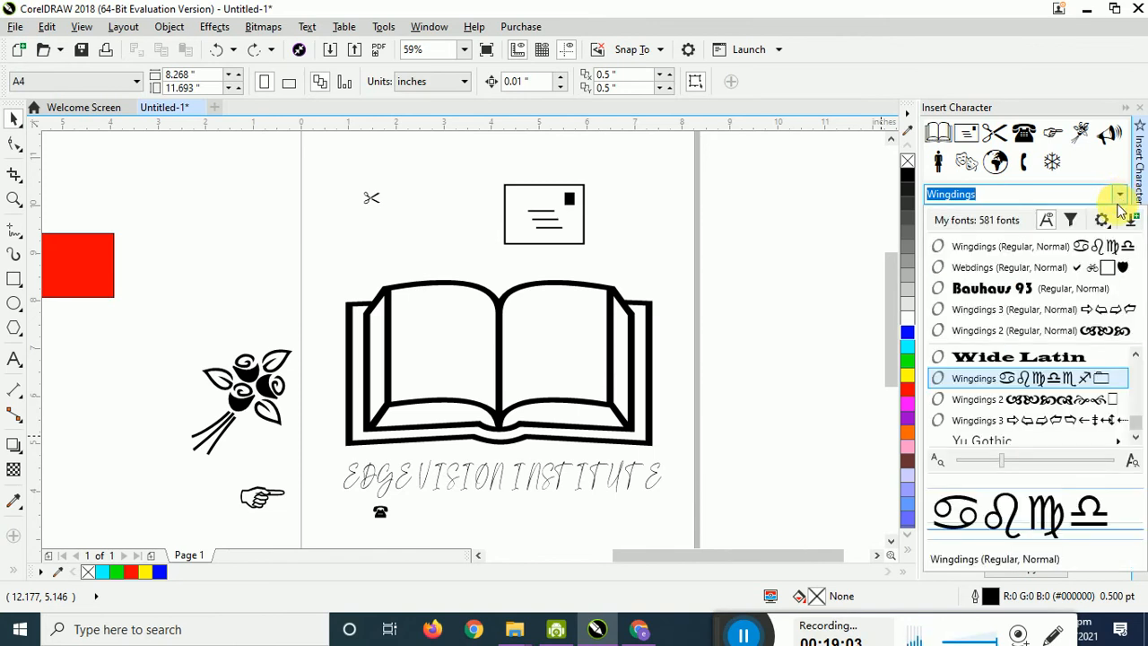
{"action": "left_click", "coordinate": [1096, 408]}
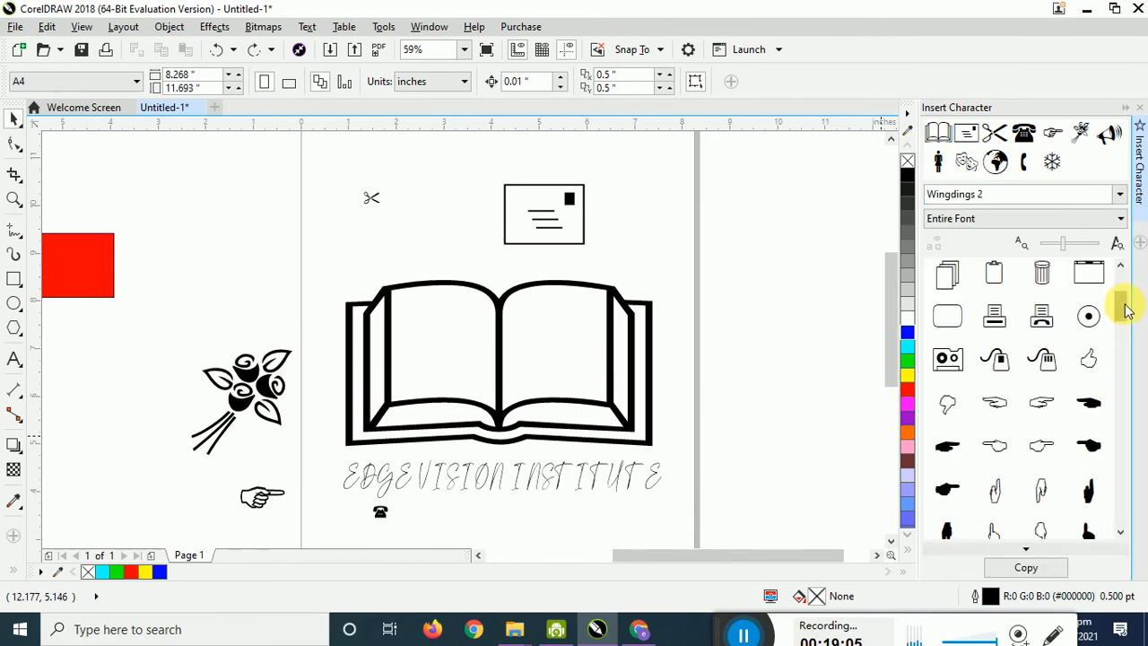
{"action": "left_click_drag", "start_coordinate": [1127, 309], "coordinate": [1118, 246]}
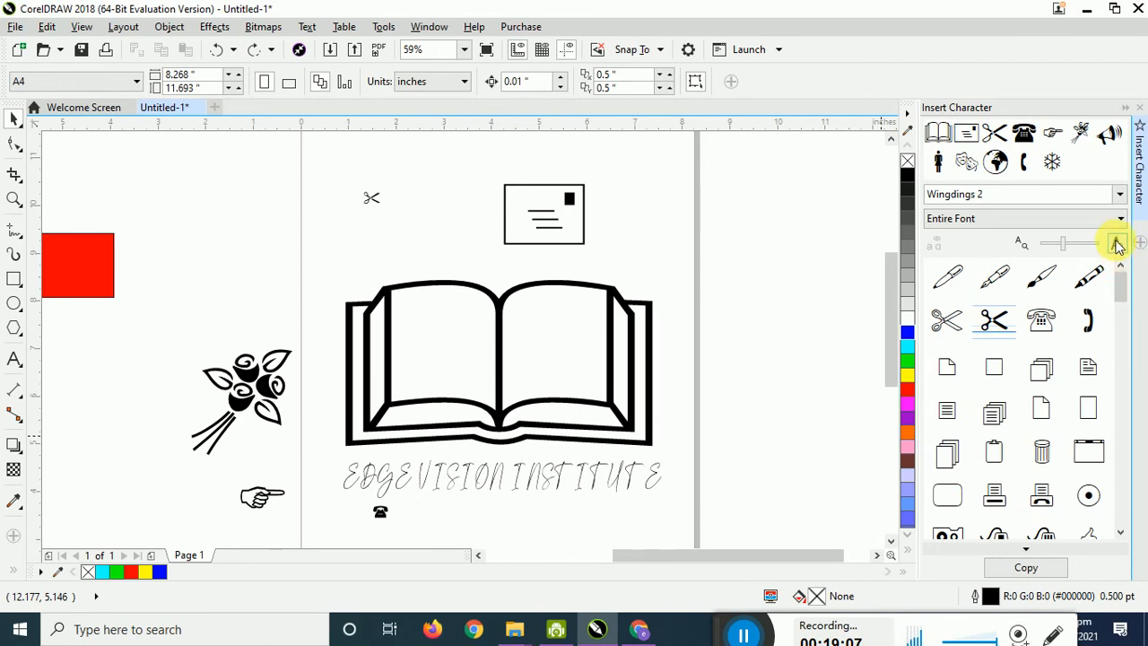
- Reduce the preview size in the character font list and collapse the Insert Character docker
{"action": "left_click", "coordinate": [1119, 195]}
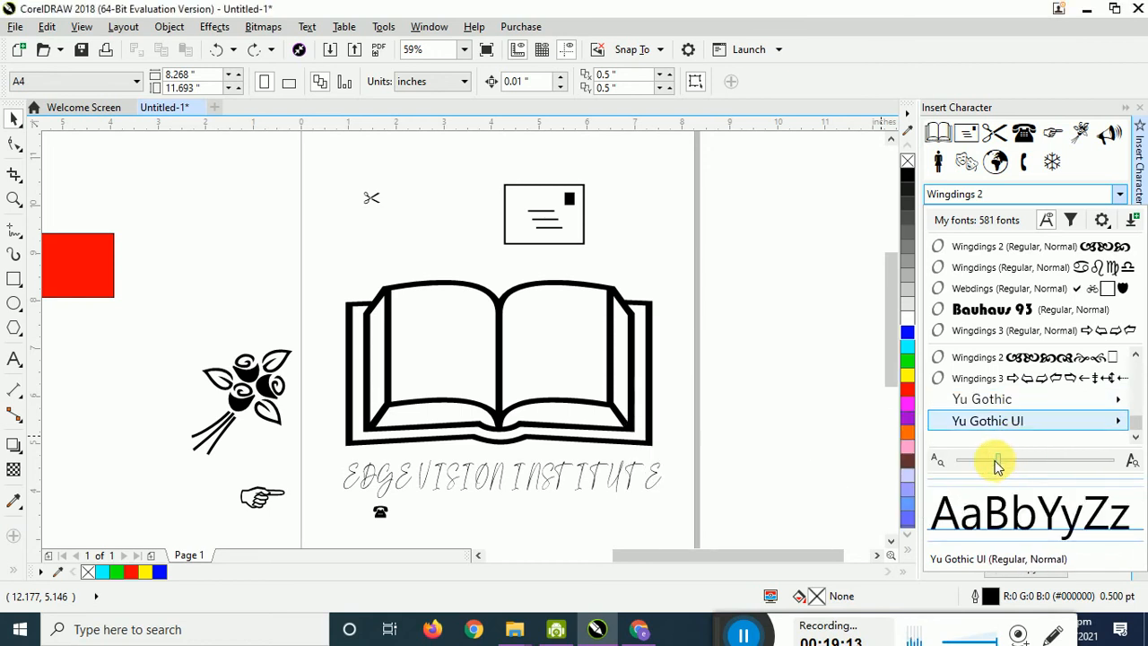
{"action": "left_click_drag", "start_coordinate": [1002, 464], "coordinate": [966, 463]}
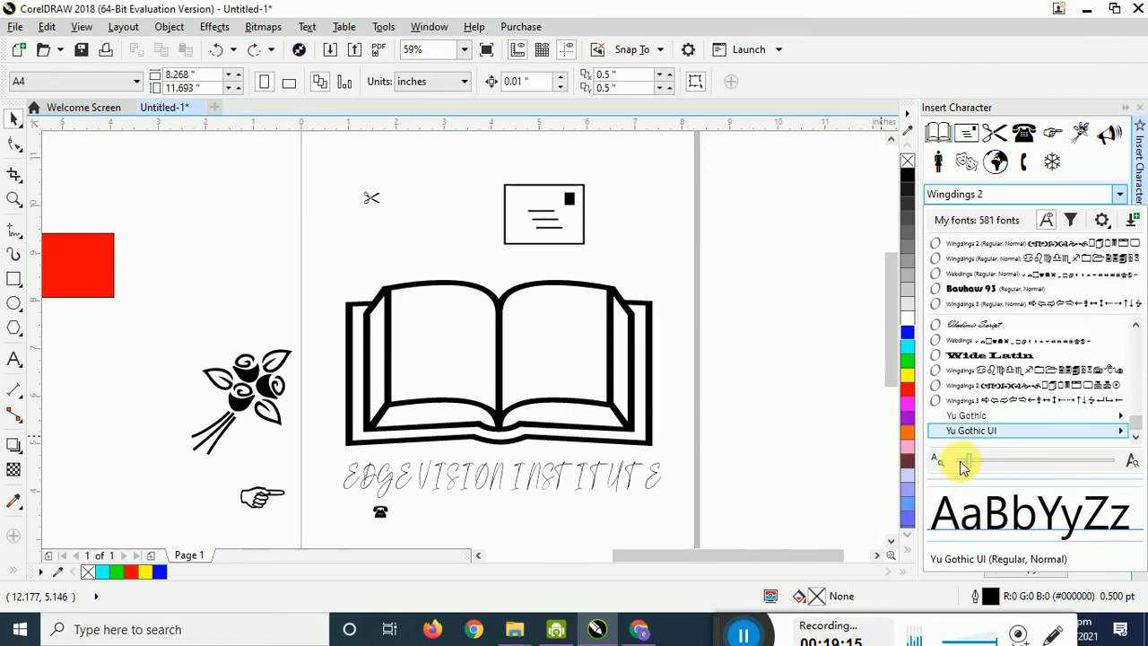
{"action": "mouse_move", "coordinate": [967, 461]}
{"action": "left_mouse_down"}
{"action": "mouse_move", "coordinate": [1024, 461]}
{"action": "mouse_move", "coordinate": [972, 461]}
{"action": "left_mouse_up"}
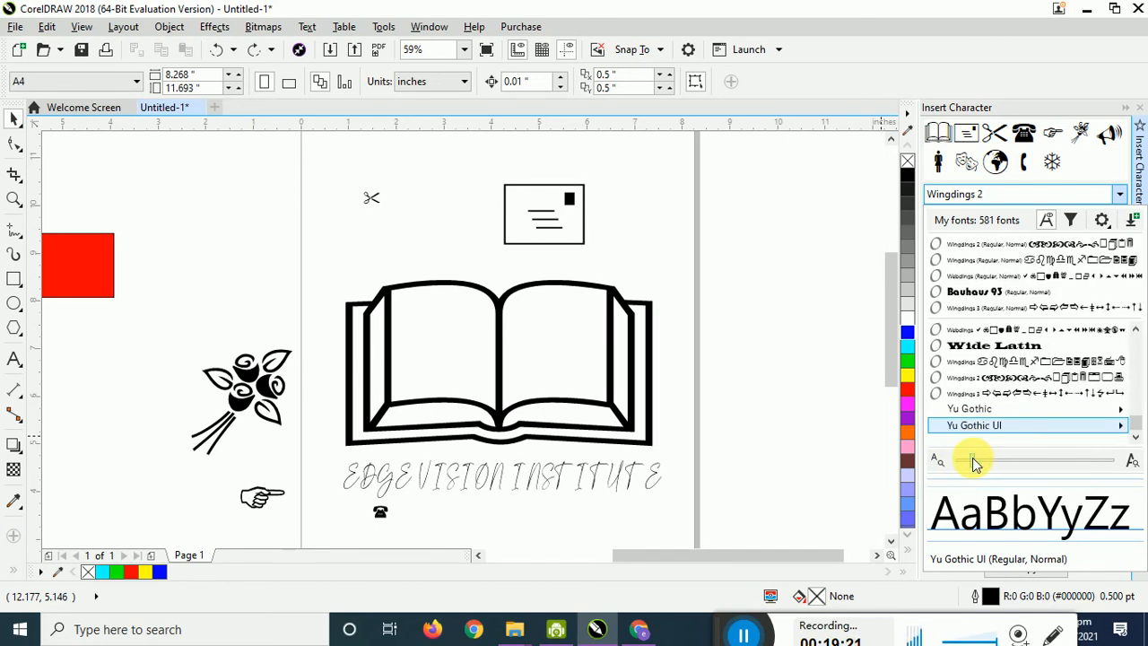
{"action": "left_click", "coordinate": [753, 363]}
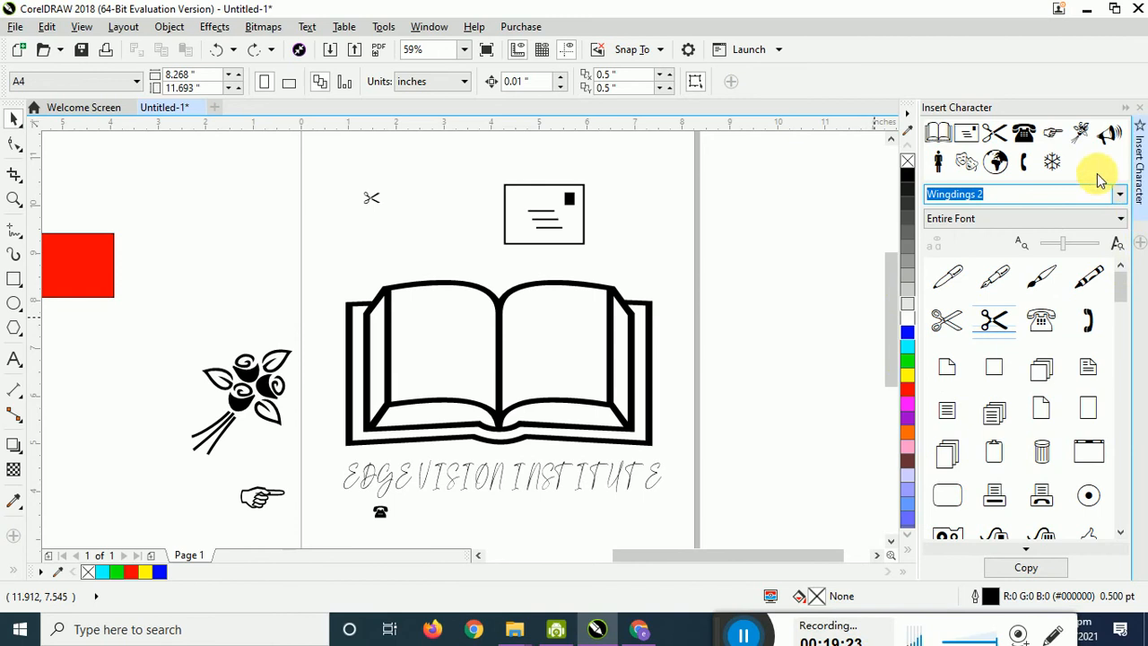
{"action": "left_click", "coordinate": [730, 213]}
{"action": "left_click", "coordinate": [1126, 108]}
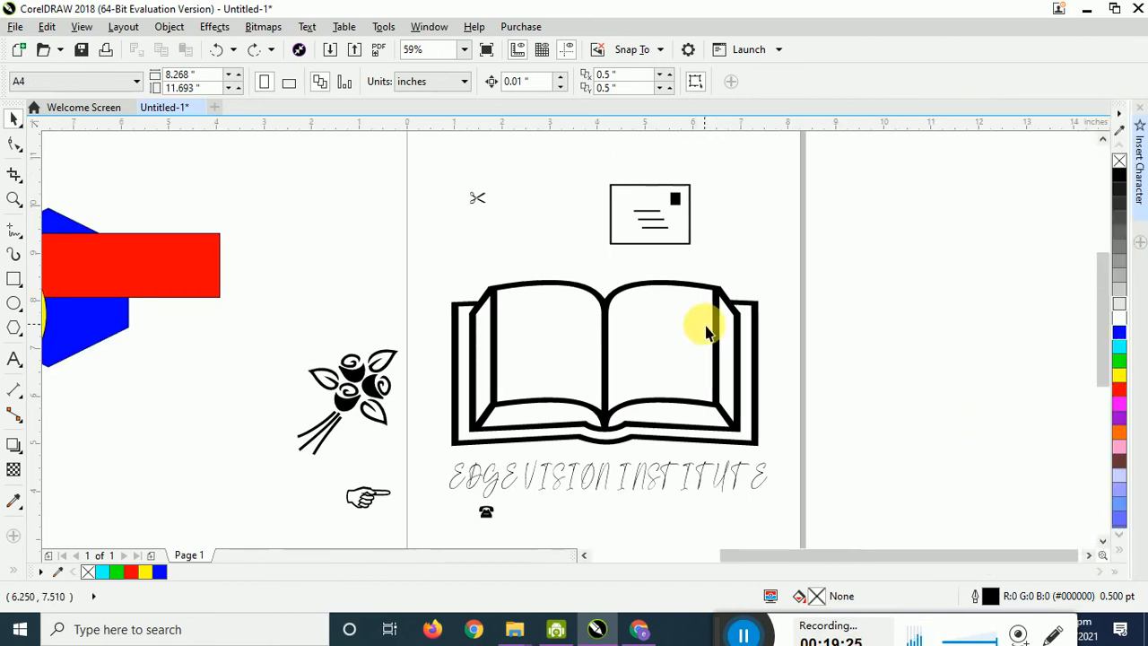
- Add a second page after Page 1
{"action": "left_click_drag", "start_coordinate": [918, 154], "coordinate": [422, 512]}
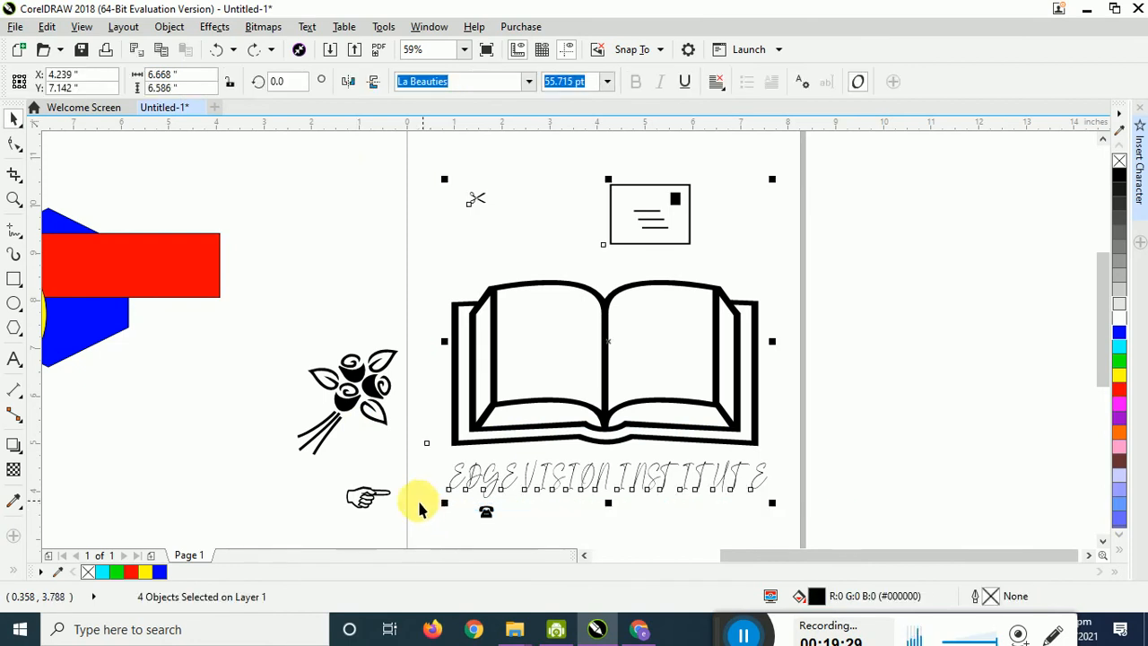
{"action": "left_click", "coordinate": [153, 557]}
{"action": "left_click_drag", "start_coordinate": [724, 625], "coordinate": [536, 625]}
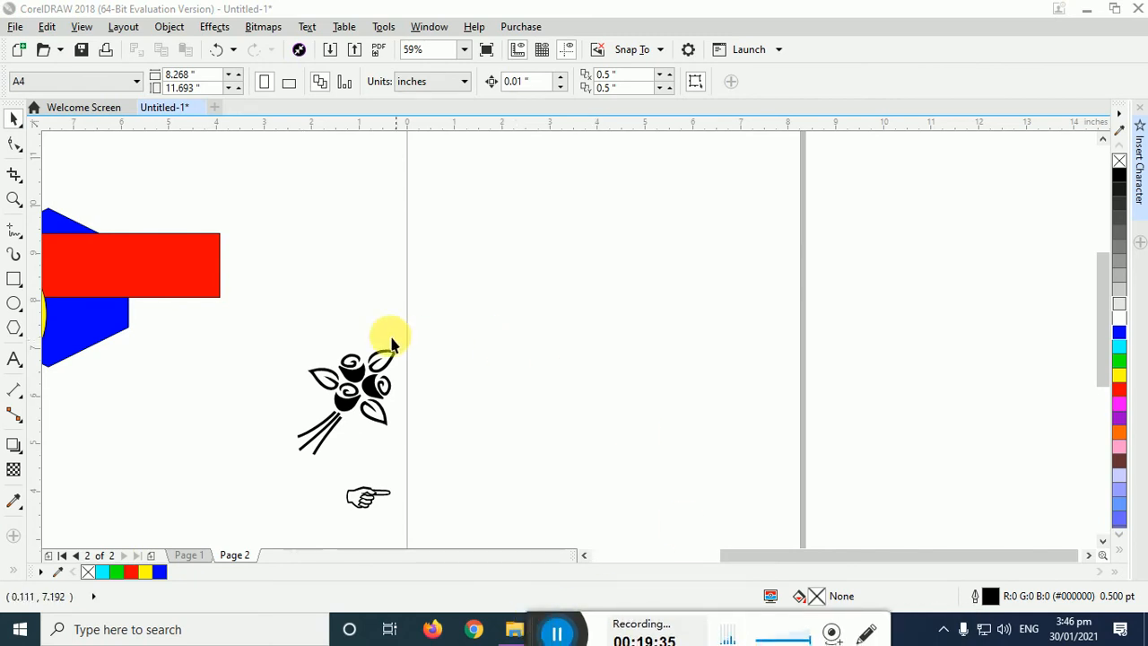
- Draw two logarithmic spirals one above the other on page 2, the lower one with 11 revolutions and about 3.8 by 2.7 inches
{"action": "left_click", "coordinate": [21, 336]}
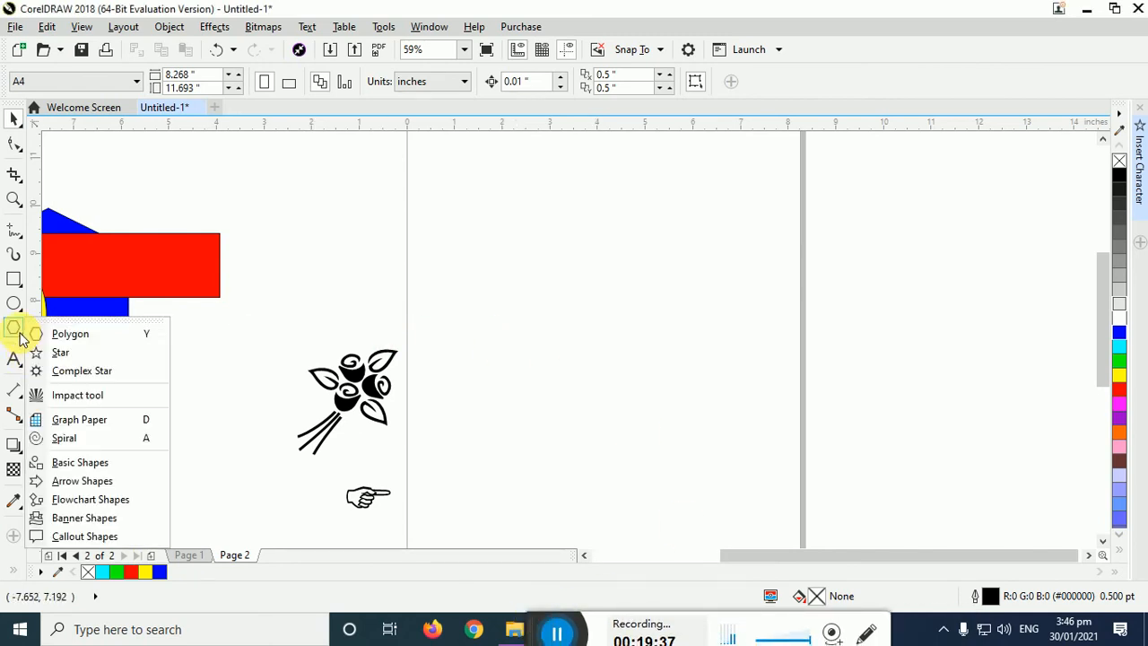
{"action": "left_click", "coordinate": [60, 439]}
{"action": "left_click_drag", "start_coordinate": [585, 219], "coordinate": [731, 357]}
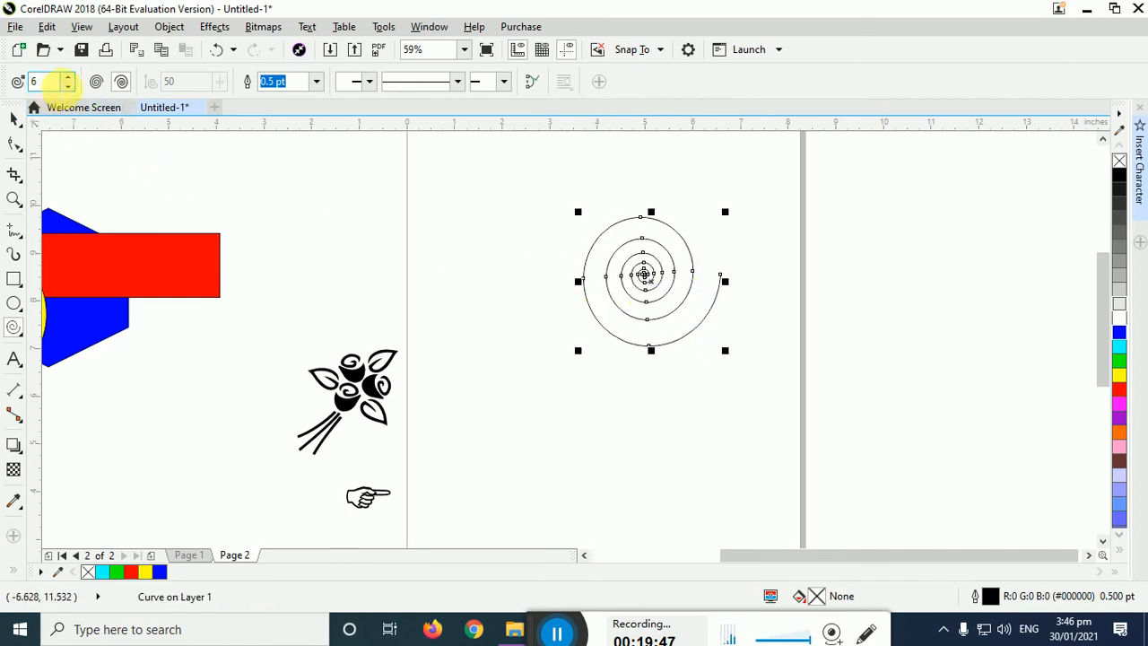
{"action": "left_click_drag", "start_coordinate": [517, 385], "coordinate": [699, 517]}
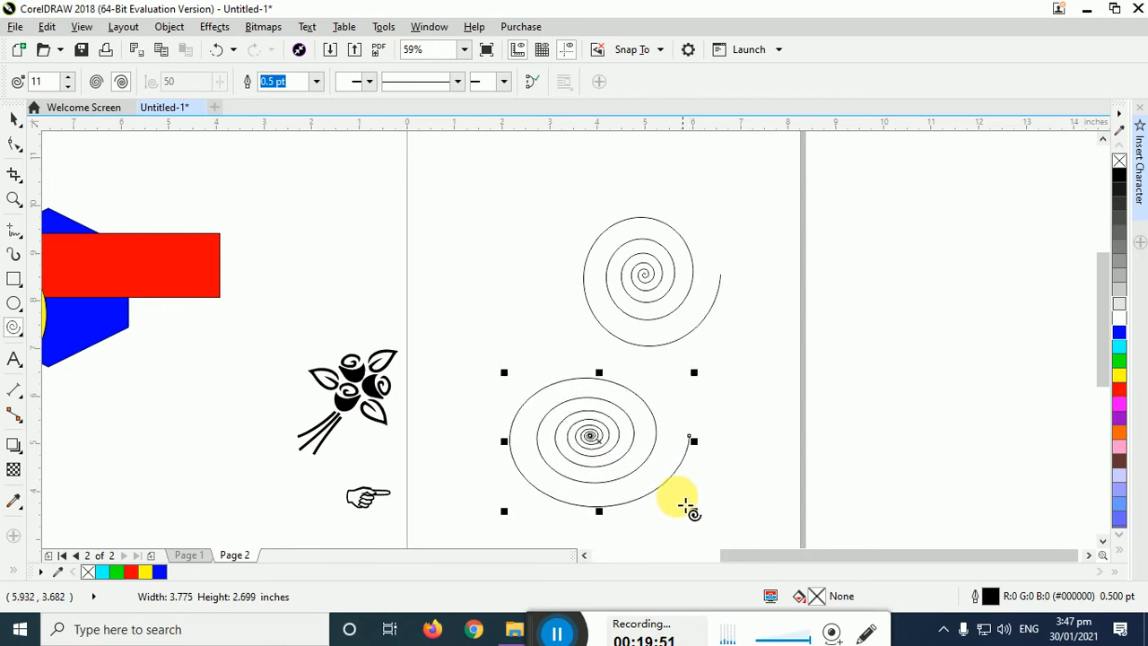
- Draw a symmetrical spiral with 11 revolutions outside the page, to the right of the logarithmic spirals
{"action": "left_click", "coordinate": [97, 81]}
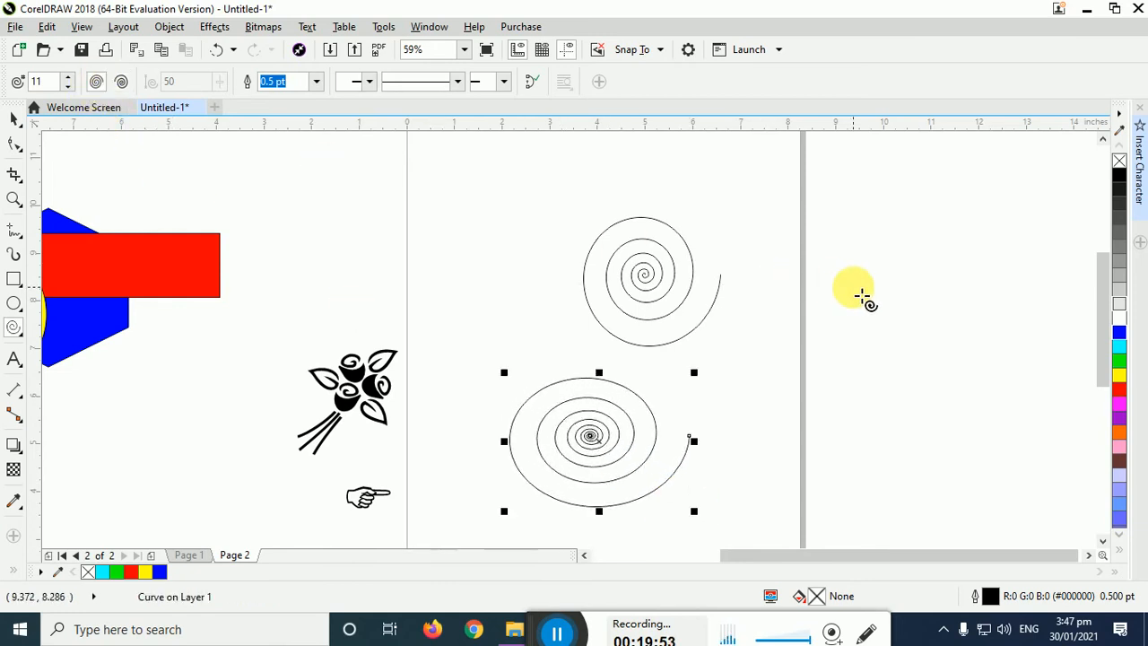
{"action": "left_click_drag", "start_coordinate": [815, 254], "coordinate": [992, 405]}
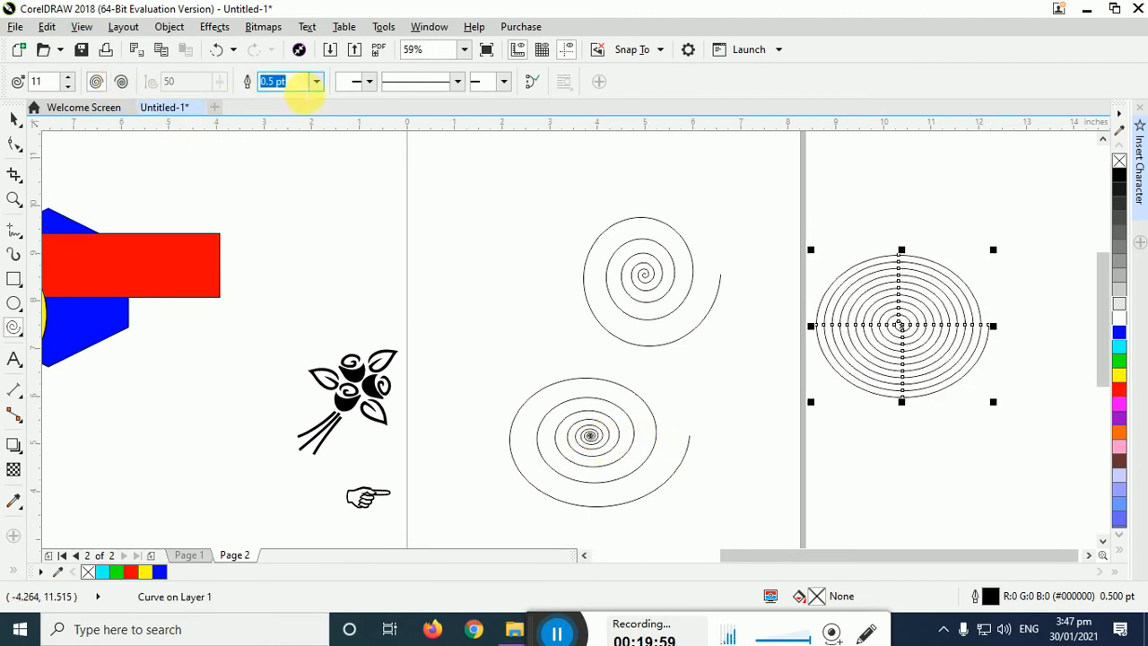
- Try outline widths of 4.0 pt and 24.0 pt on the symmetrical spiral
{"action": "left_click", "coordinate": [315, 83]}
{"action": "left_click", "coordinate": [294, 204]}
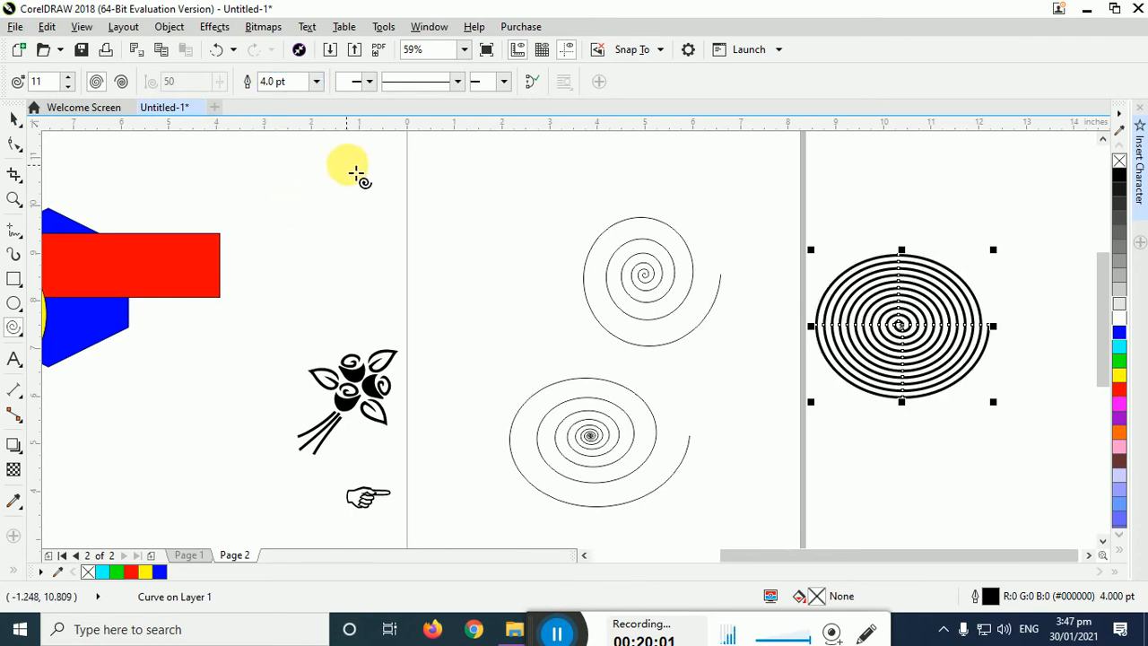
{"action": "left_click", "coordinate": [316, 81]}
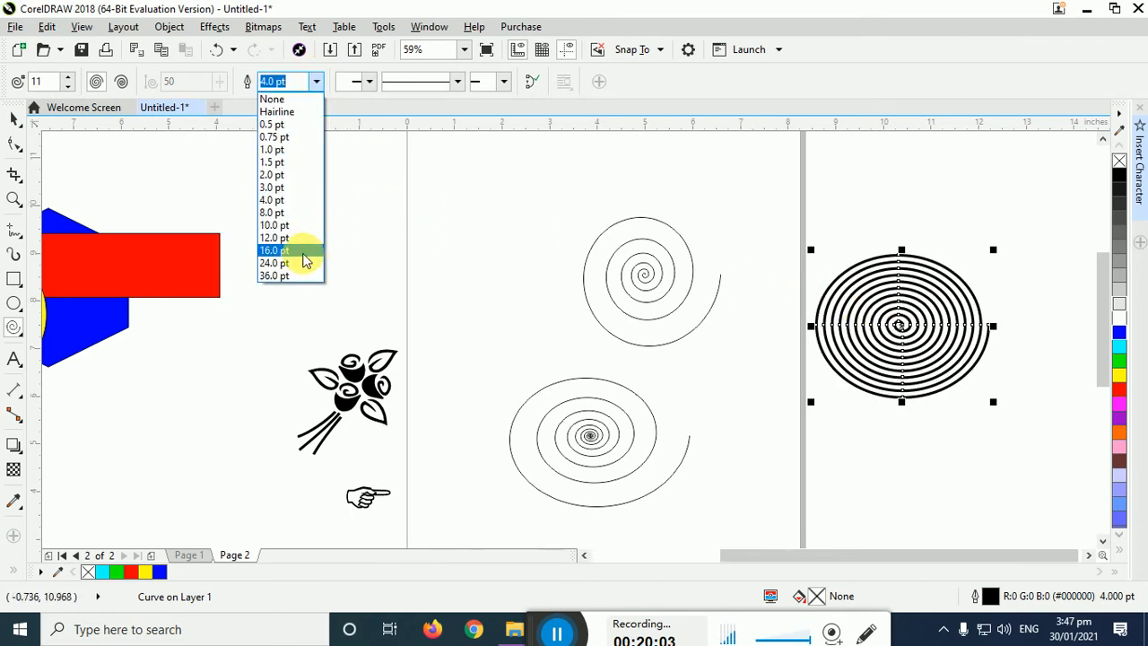
{"action": "left_click", "coordinate": [307, 262]}
- Set the symmetrical spiral's outline width to 0.75 pt, add arrowheads at both its ends and deselect it
{"action": "left_click", "coordinate": [315, 81]}
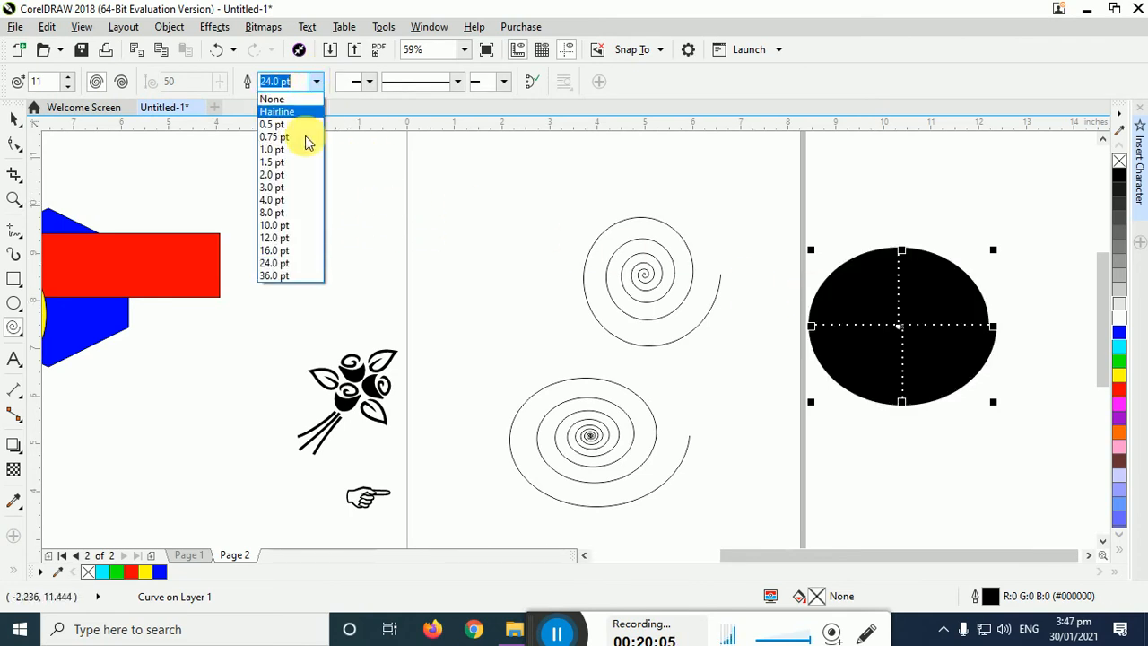
{"action": "left_click", "coordinate": [296, 136]}
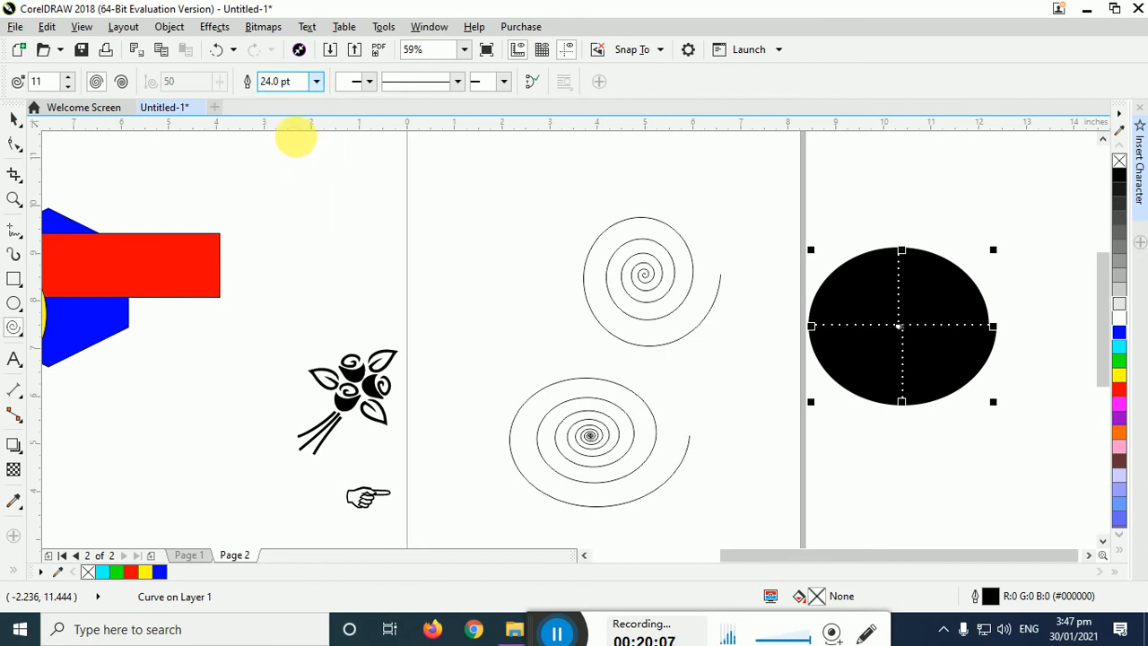
{"action": "left_click", "coordinate": [369, 82]}
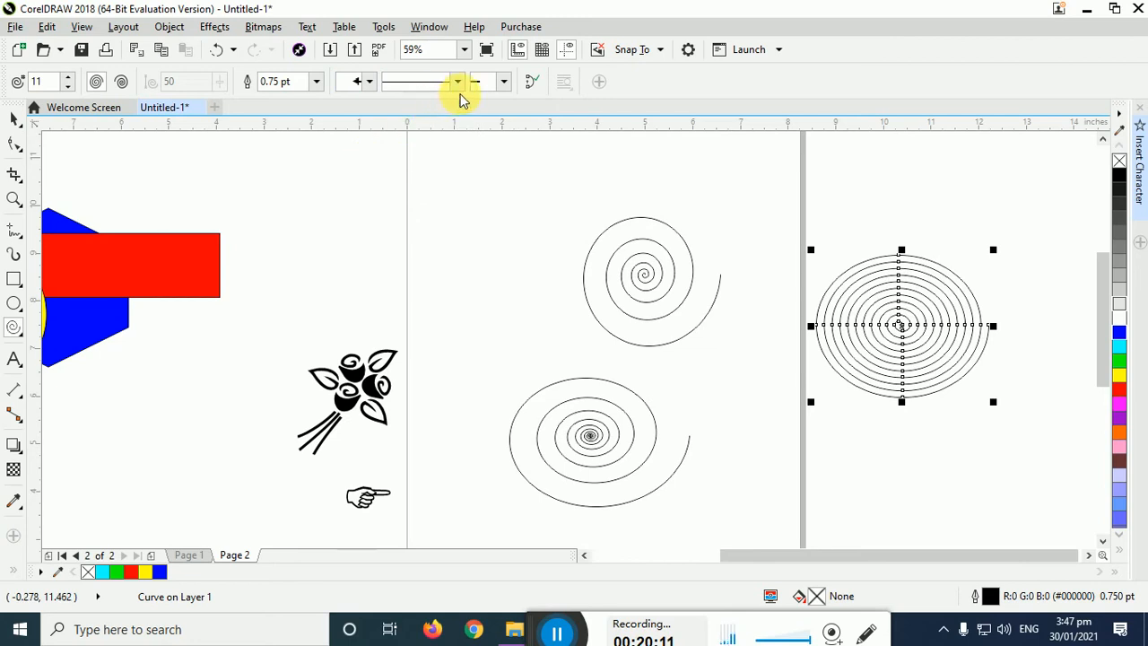
{"action": "left_click", "coordinate": [503, 82]}
{"action": "left_click", "coordinate": [481, 196]}
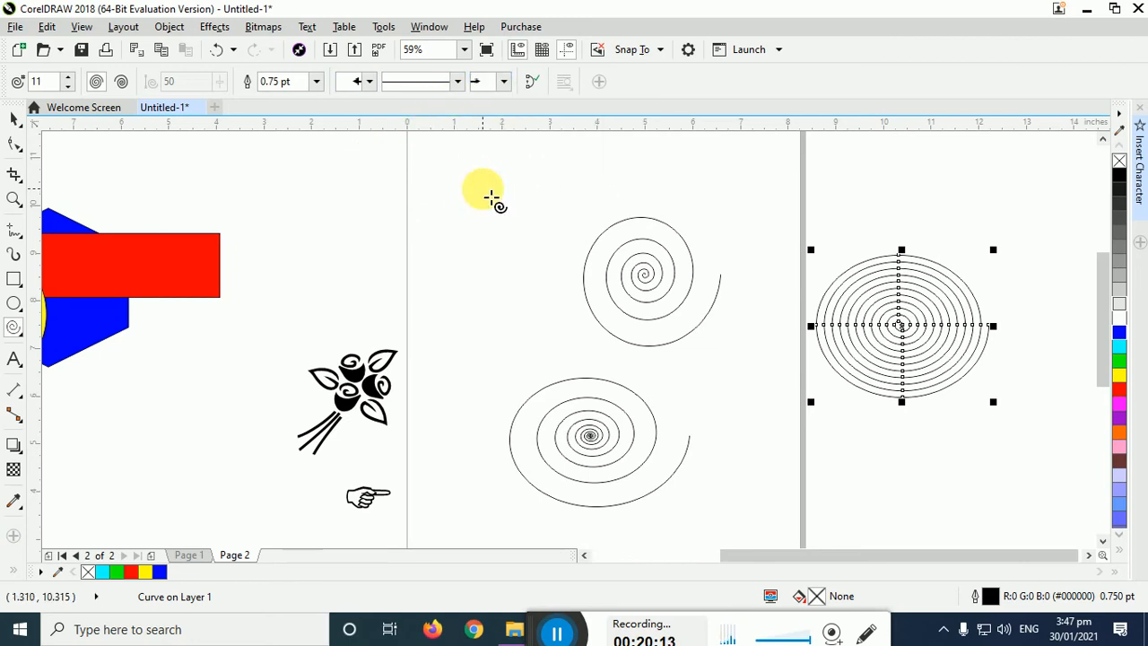
{"action": "left_click", "coordinate": [13, 117]}
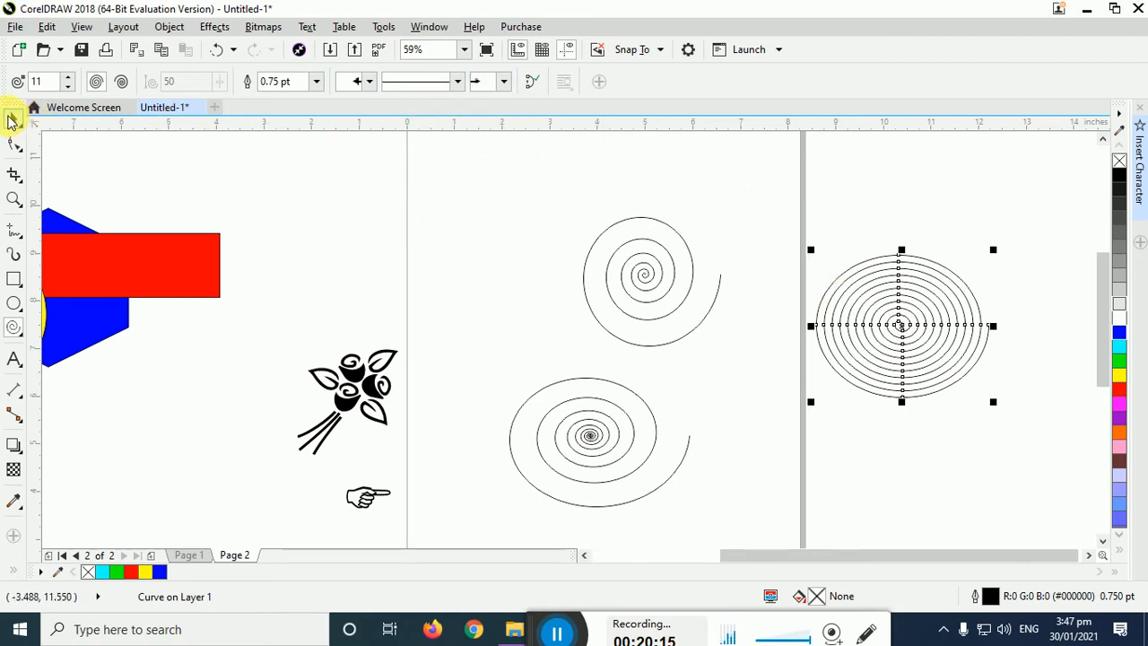
{"action": "left_click", "coordinate": [1004, 372]}
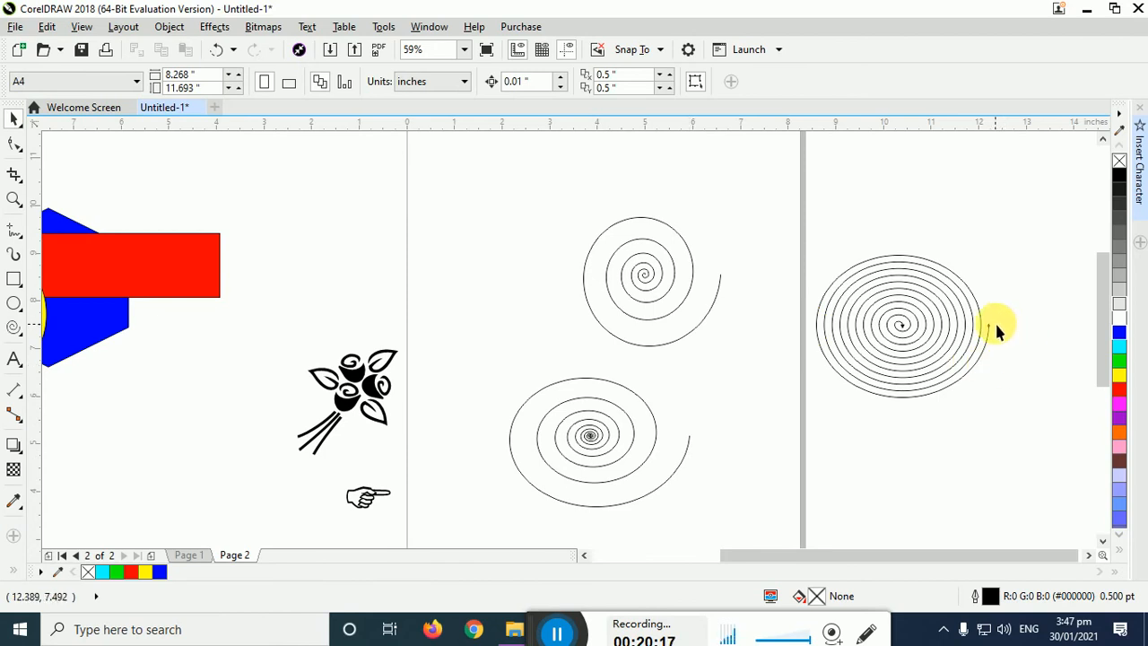
- Set the symmetrical spiral's outline width to 2.0 pt and select the spiral again
{"action": "left_click_drag", "start_coordinate": [989, 328], "coordinate": [929, 352]}
{"action": "left_click", "coordinate": [929, 357]}
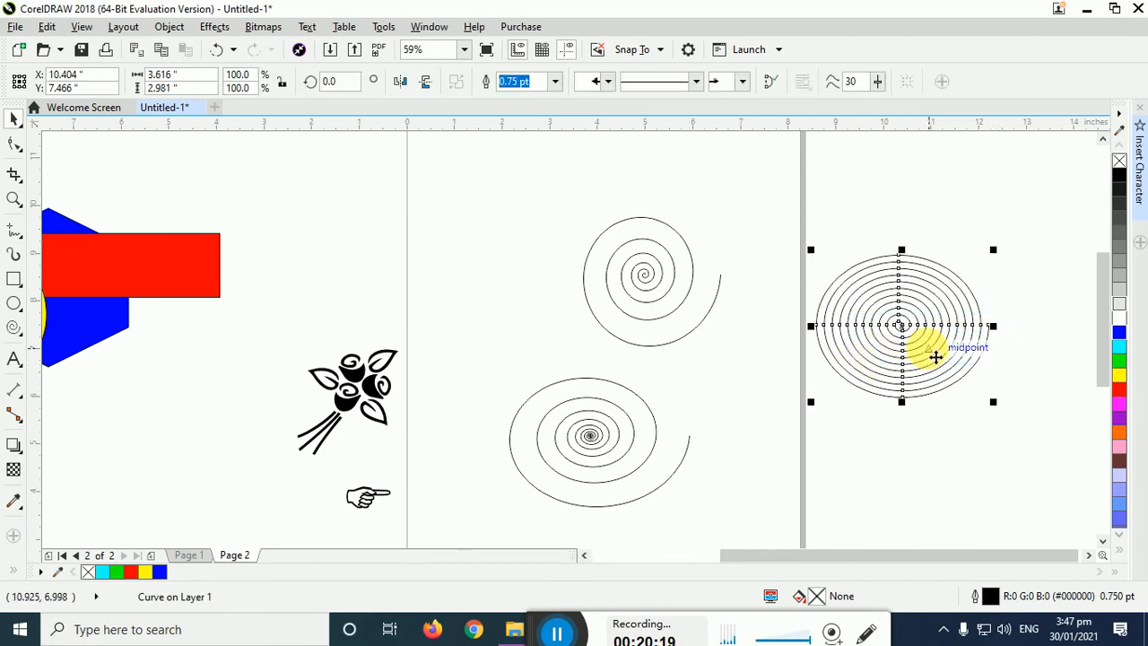
{"action": "left_click", "coordinate": [554, 82]}
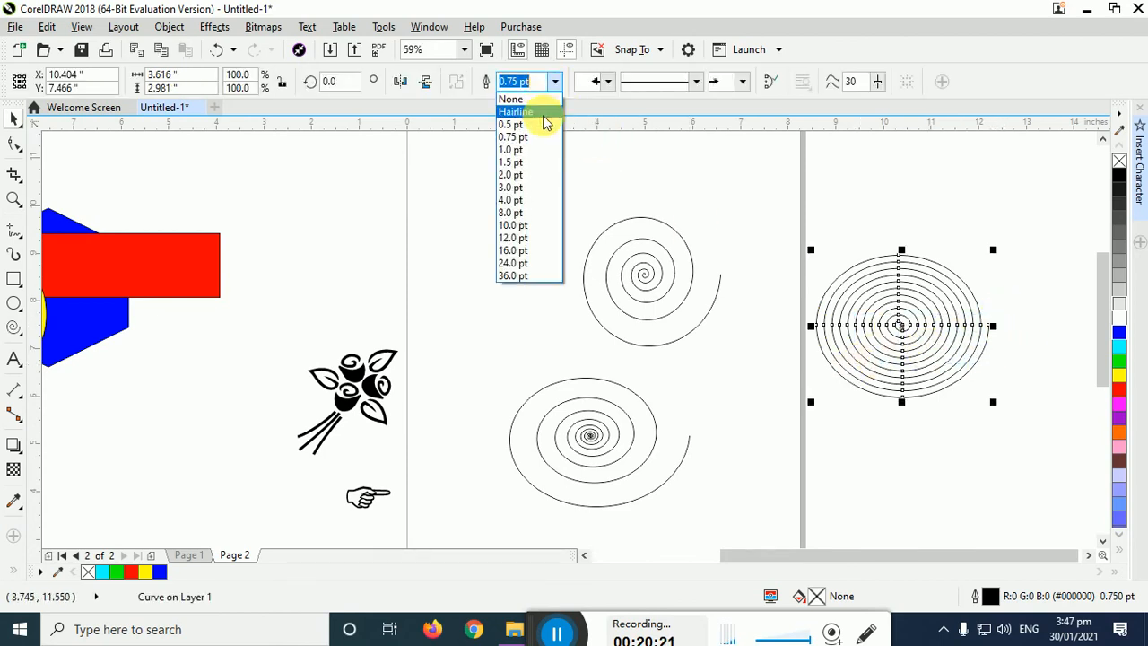
{"action": "left_click", "coordinate": [529, 174]}
{"action": "left_click", "coordinate": [793, 266]}
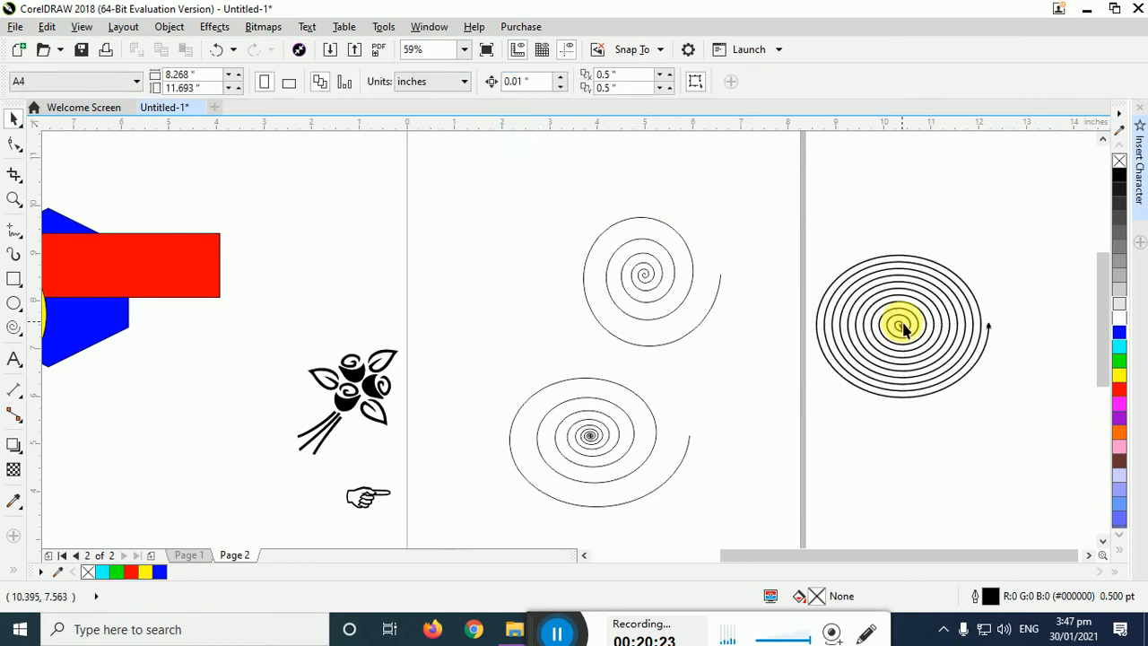
{"action": "key", "text": "Tab"}
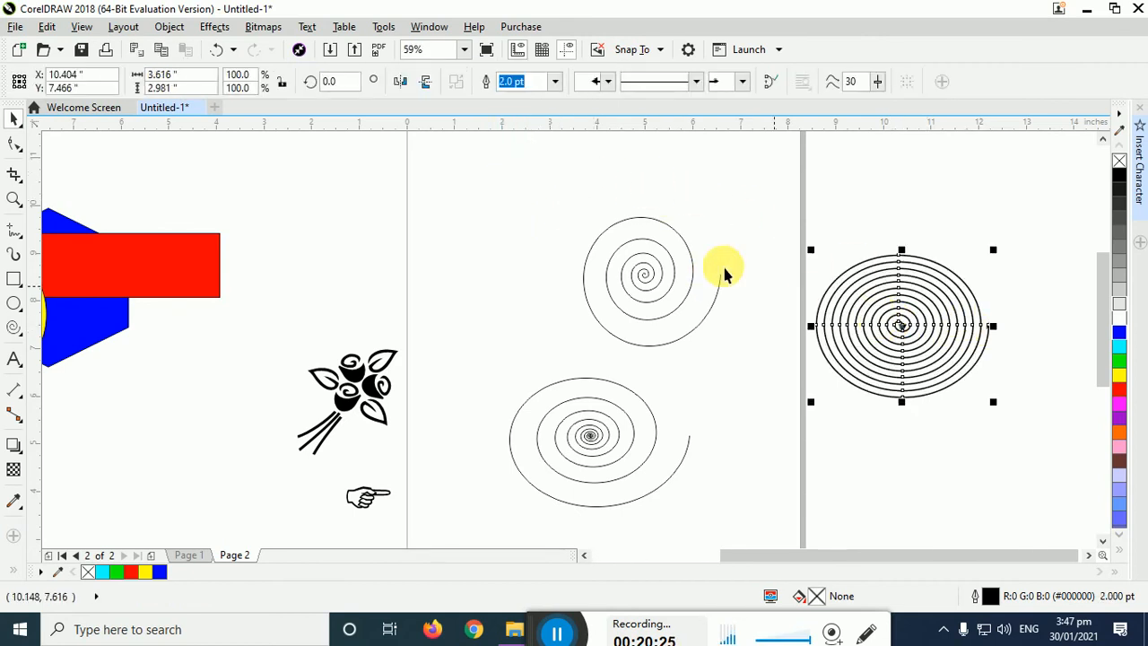
- Close the symmetrical spiral's curve and move it onto the page, overlapping the upper logarithmic spiral
{"action": "left_click", "coordinate": [769, 90]}
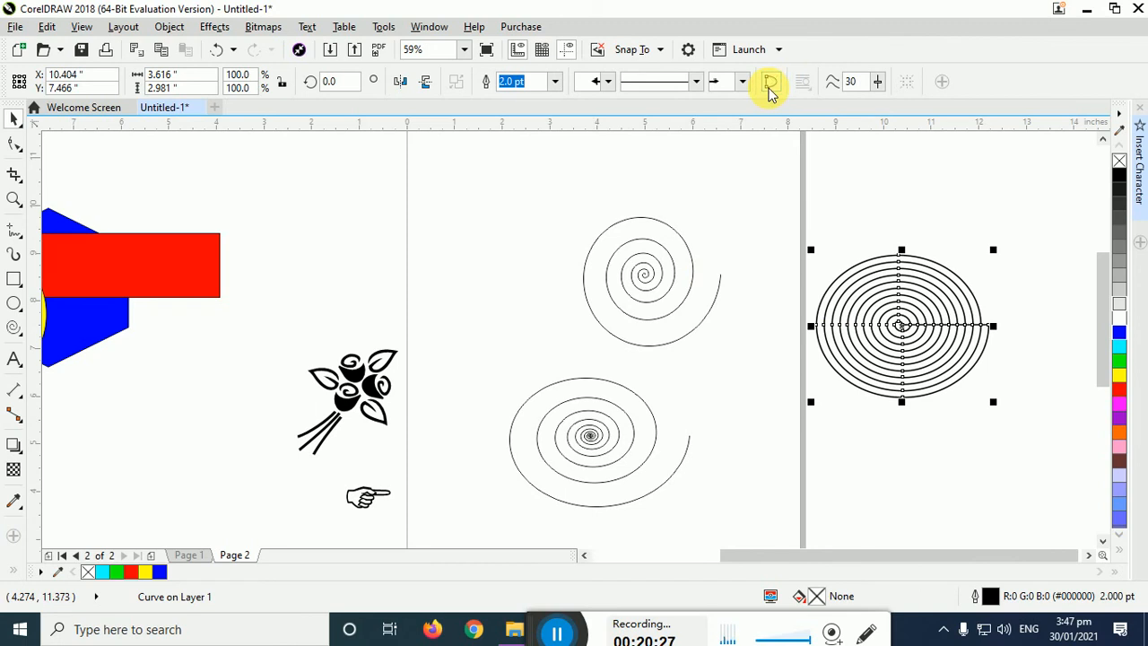
{"action": "left_click", "coordinate": [743, 176]}
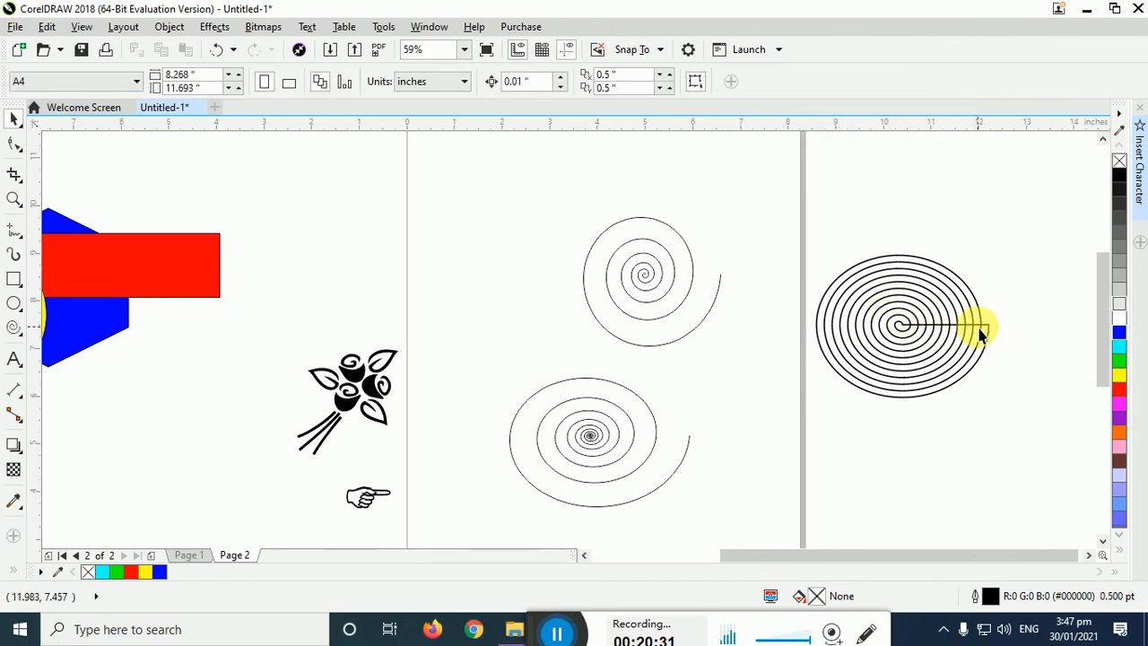
{"action": "left_click", "coordinate": [902, 318]}
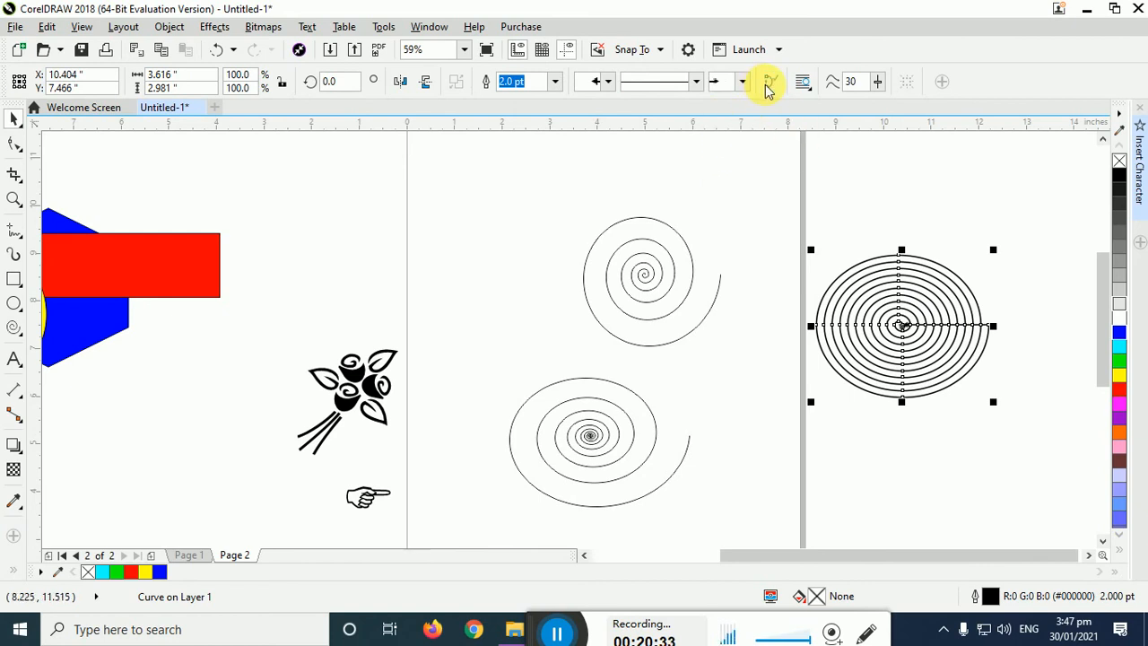
{"action": "left_click", "coordinate": [738, 197]}
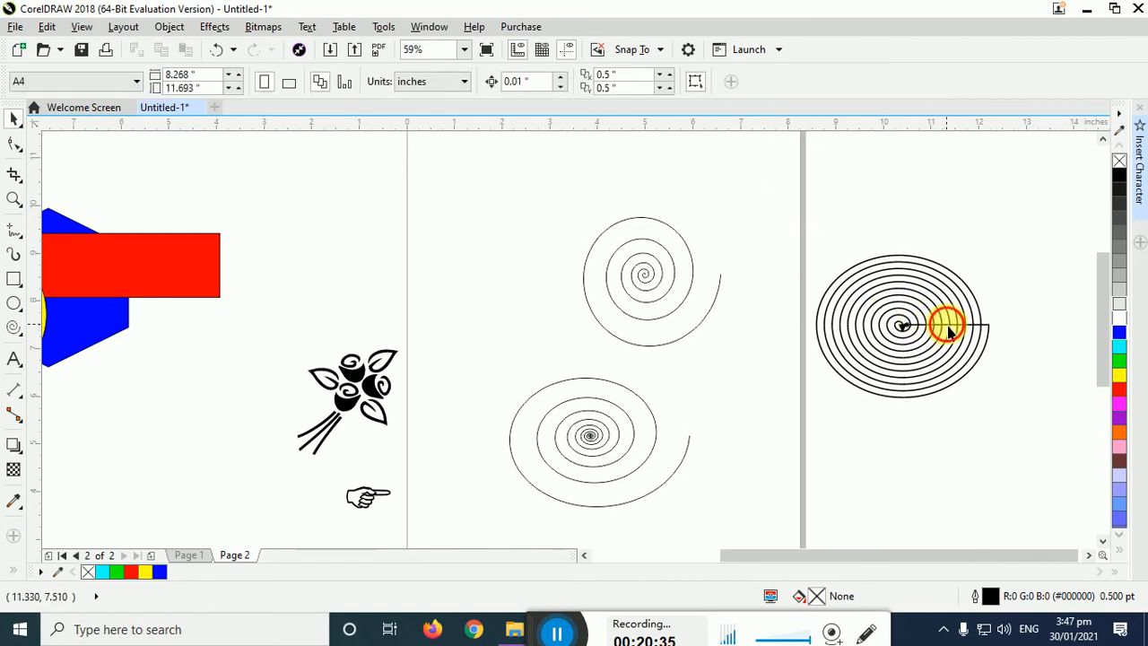
{"action": "left_click_drag", "start_coordinate": [948, 330], "coordinate": [633, 304]}
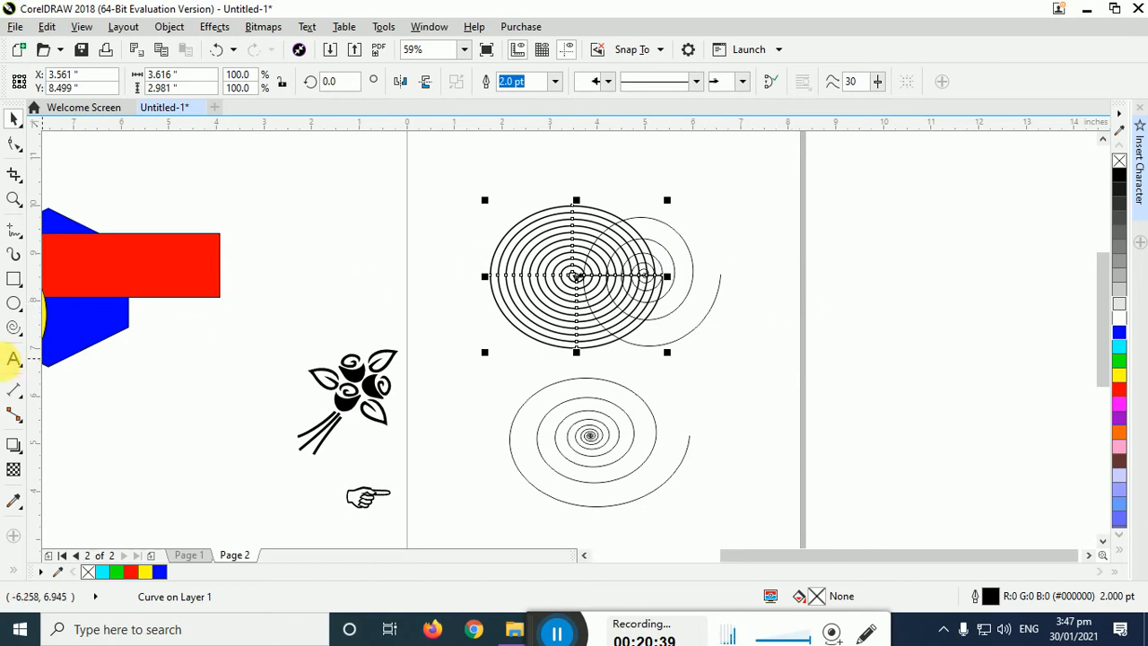
- Delete all the spirals, symbols and shapes on and around page 2, and close the Insert Character docker
{"action": "left_click", "coordinate": [16, 235]}
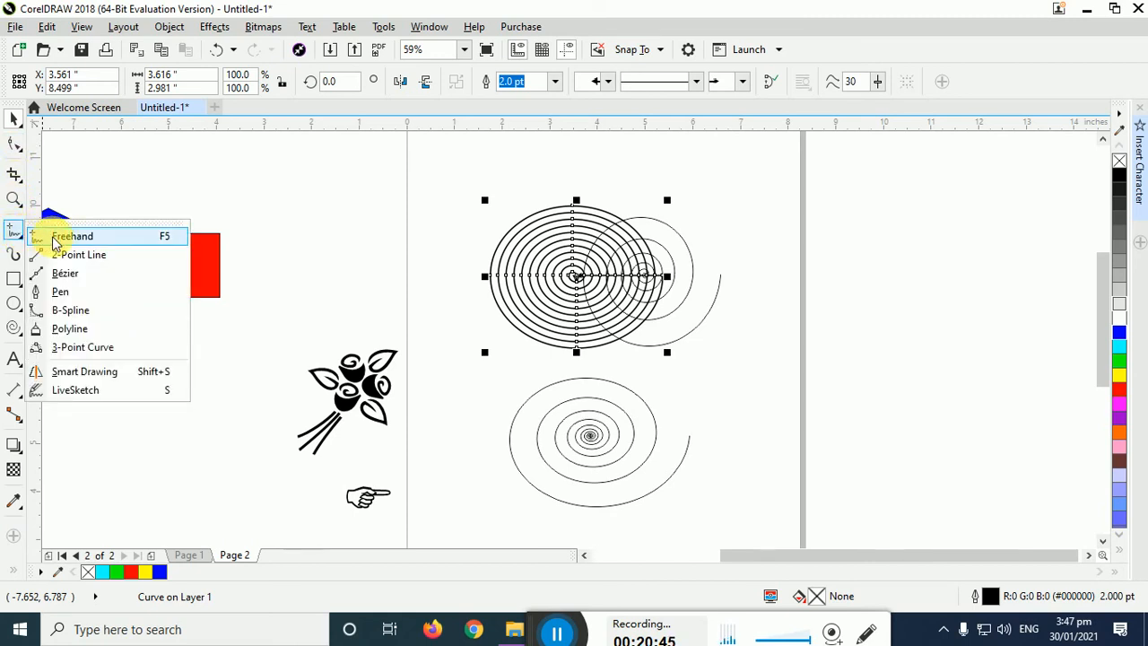
{"action": "left_click", "coordinate": [57, 239]}
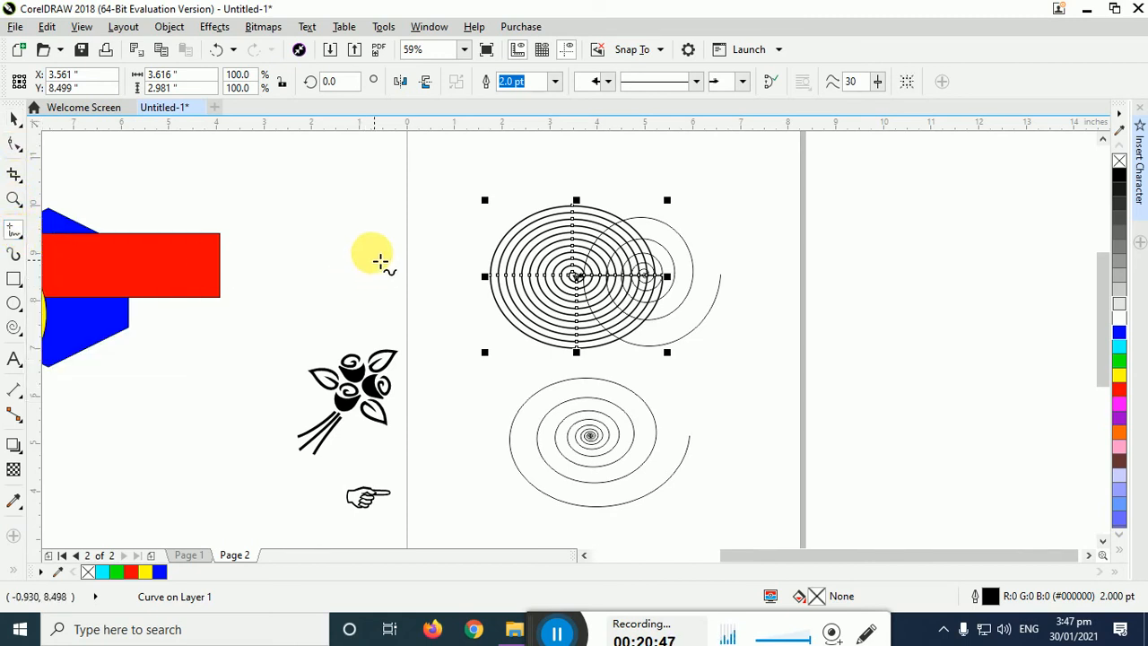
{"action": "key", "text": "ctrl+a"}
{"action": "key", "text": "Delete"}
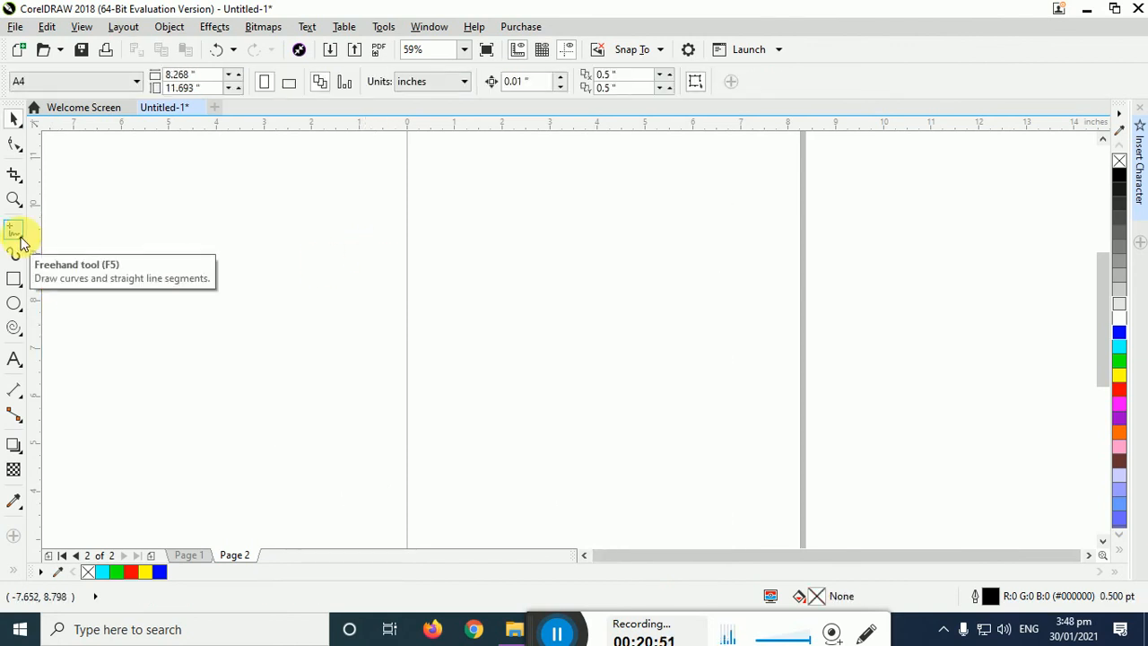
{"action": "left_click", "coordinate": [1141, 111]}
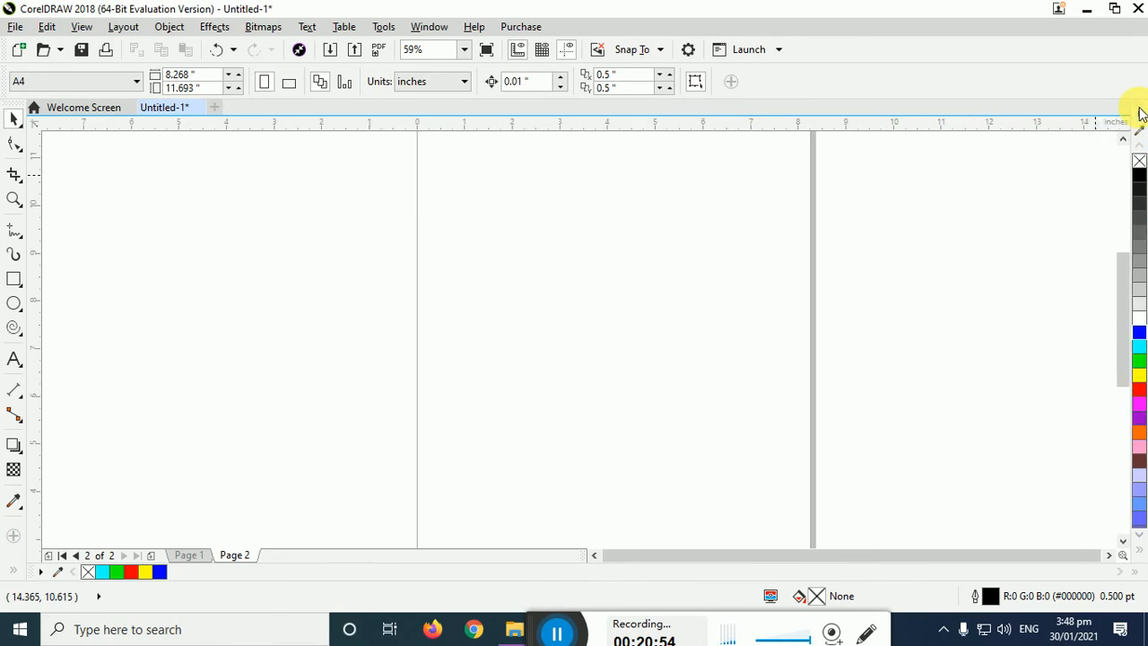
- Draw a row of short curved freehand strokes like grass blades across the upper page, about 5 by 1.6 inches overall
{"action": "left_click", "coordinate": [8, 235]}
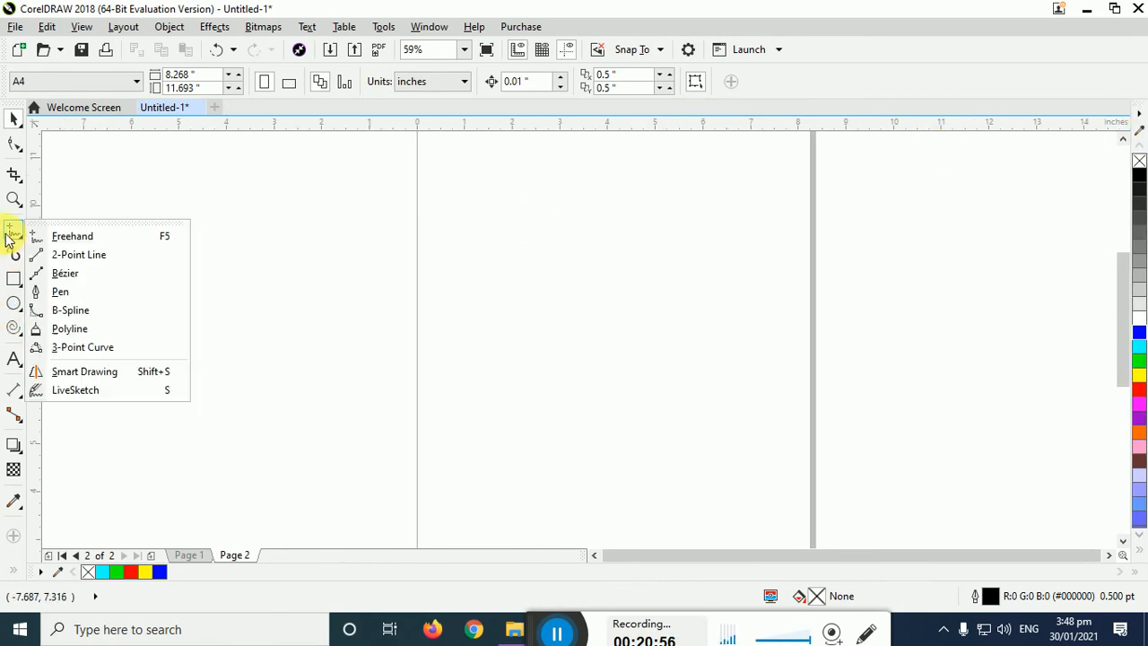
{"action": "left_click", "coordinate": [72, 236]}
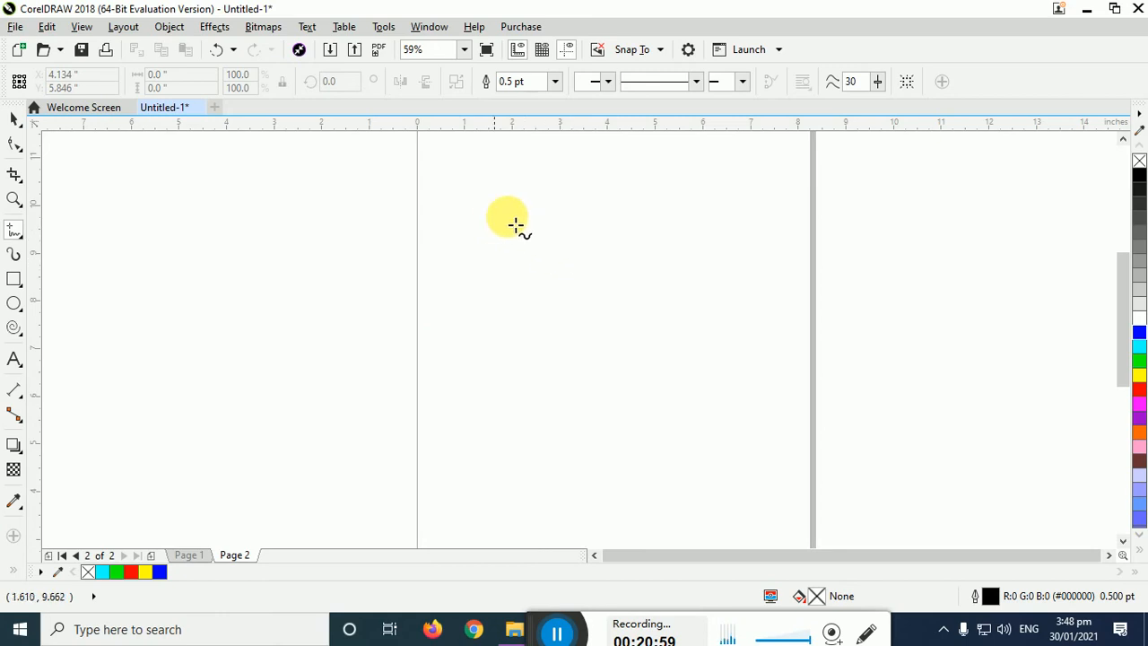
{"action": "mouse_move", "coordinate": [485, 194]}
{"action": "left_mouse_down"}
{"action": "mouse_move", "coordinate": [479, 239]}
{"action": "mouse_move", "coordinate": [461, 261]}
{"action": "mouse_move", "coordinate": [484, 232]}
{"action": "mouse_move", "coordinate": [482, 253]}
{"action": "left_mouse_up"}
{"action": "left_click_drag", "start_coordinate": [529, 202], "coordinate": [503, 253]}
{"action": "left_click_drag", "start_coordinate": [559, 197], "coordinate": [531, 242]}
{"action": "left_click_drag", "start_coordinate": [604, 211], "coordinate": [578, 242]}
{"action": "left_click_drag", "start_coordinate": [633, 201], "coordinate": [608, 259]}
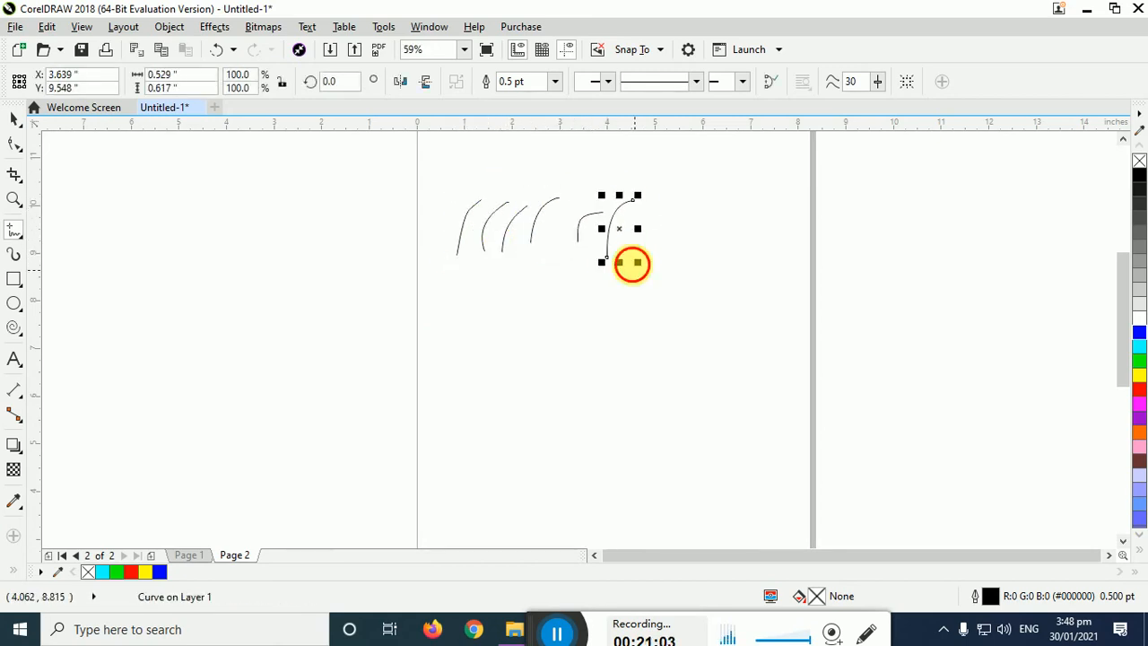
{"action": "left_click_drag", "start_coordinate": [662, 226], "coordinate": [634, 269]}
{"action": "left_click_drag", "start_coordinate": [691, 215], "coordinate": [656, 265]}
{"action": "mouse_move", "coordinate": [604, 210]}
{"action": "left_mouse_down"}
{"action": "mouse_move", "coordinate": [576, 253]}
{"action": "mouse_move", "coordinate": [556, 260]}
{"action": "left_mouse_up"}
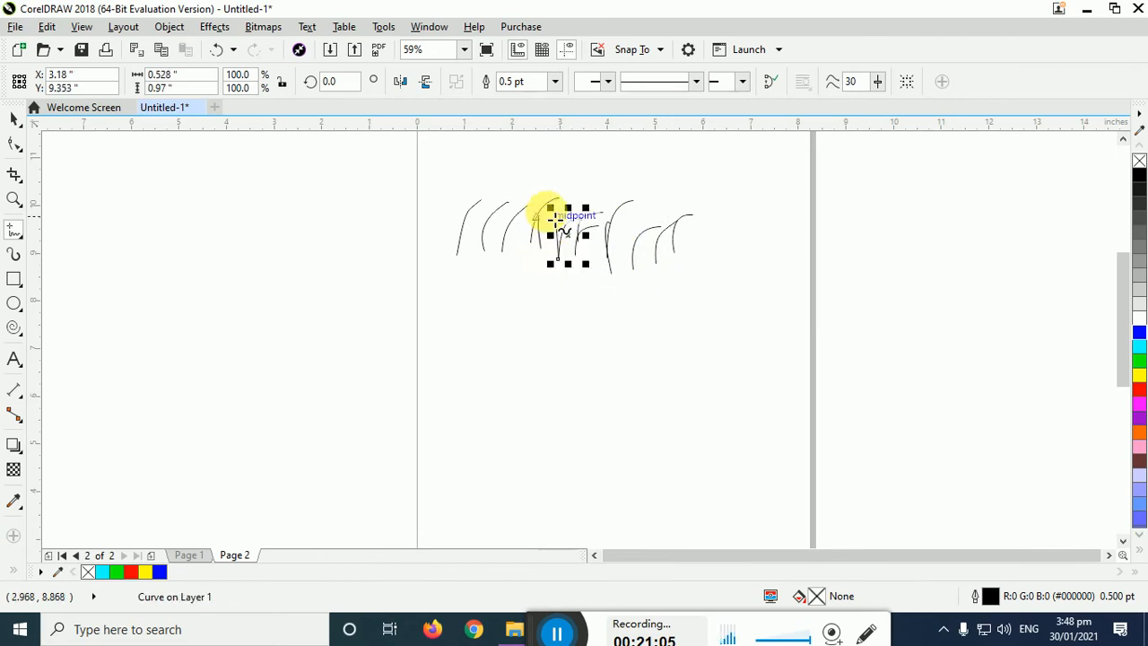
{"action": "mouse_move", "coordinate": [547, 199]}
{"action": "left_mouse_down"}
{"action": "mouse_move", "coordinate": [507, 247]}
{"action": "mouse_move", "coordinate": [479, 200]}
{"action": "left_mouse_up"}
{"action": "mouse_move", "coordinate": [482, 249]}
{"action": "left_mouse_down"}
{"action": "mouse_move", "coordinate": [539, 205]}
{"action": "mouse_move", "coordinate": [563, 246]}
{"action": "left_mouse_up"}
- Select all the freehand strokes and give them a green fill and green outline
{"action": "left_click", "coordinate": [13, 118]}
{"action": "left_click", "coordinate": [311, 207]}
{"action": "mouse_move", "coordinate": [362, 161]}
{"action": "left_mouse_down"}
{"action": "mouse_move", "coordinate": [879, 306]}
{"action": "mouse_move", "coordinate": [887, 323]}
{"action": "left_mouse_up"}
{"action": "left_click", "coordinate": [1138, 361]}
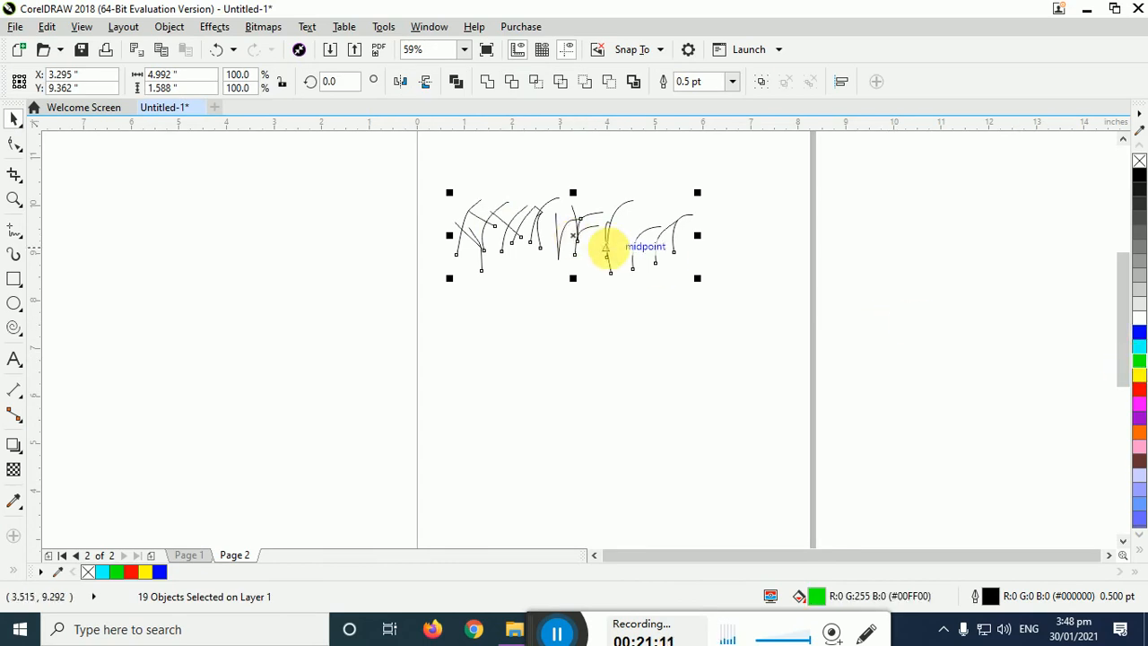
{"action": "right_click", "coordinate": [1138, 361]}
- Duplicate the green strokes twice with offsets to thicken the grass, then move the whole patch lower on the page
{"action": "mouse_move", "coordinate": [616, 251]}
{"action": "left_mouse_down"}
{"action": "mouse_move", "coordinate": [644, 243]}
{"action": "mouse_move", "coordinate": [655, 252]}
{"action": "mouse_move", "coordinate": [597, 239]}
{"action": "mouse_move", "coordinate": [625, 248]}
{"action": "left_mouse_up"}
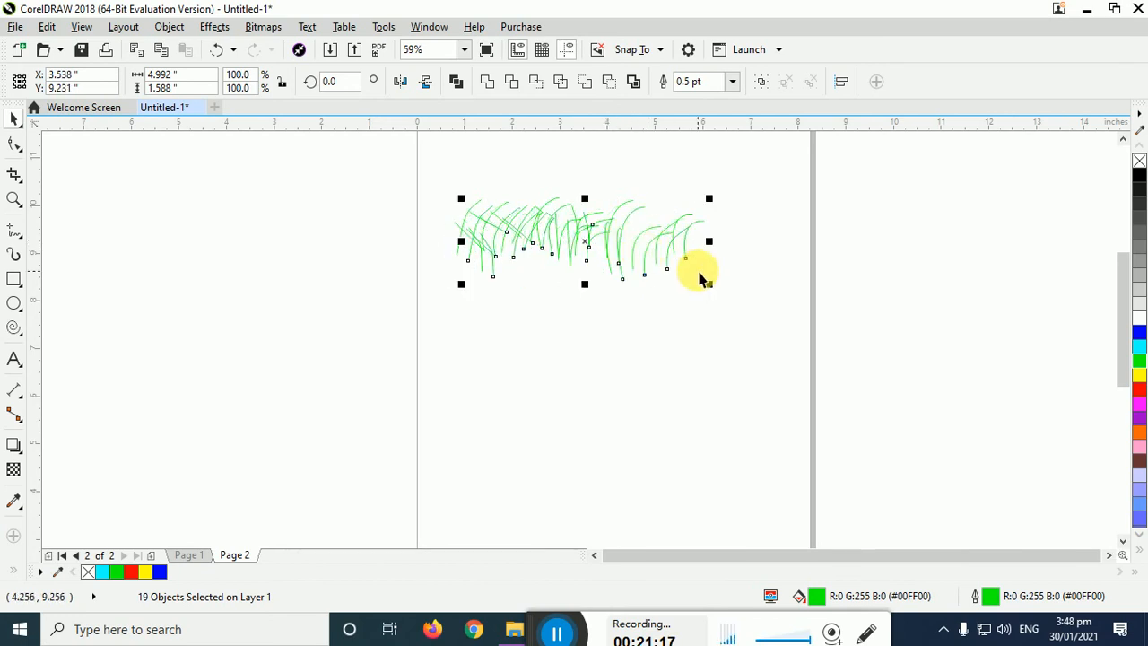
{"action": "left_click_drag", "start_coordinate": [792, 340], "coordinate": [542, 188]}
{"action": "left_click_drag", "start_coordinate": [595, 225], "coordinate": [545, 224]}
{"action": "mouse_move", "coordinate": [409, 187]}
{"action": "left_mouse_down"}
{"action": "mouse_move", "coordinate": [759, 348]}
{"action": "mouse_move", "coordinate": [395, 195]}
{"action": "left_mouse_up"}
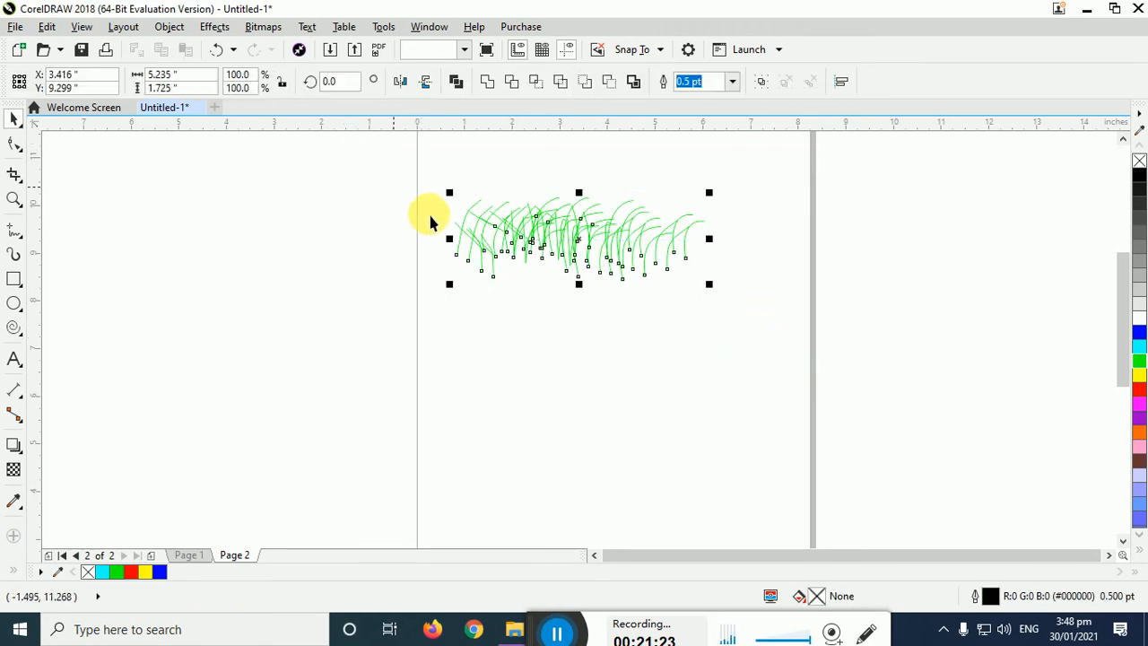
{"action": "left_click_drag", "start_coordinate": [577, 231], "coordinate": [613, 340]}
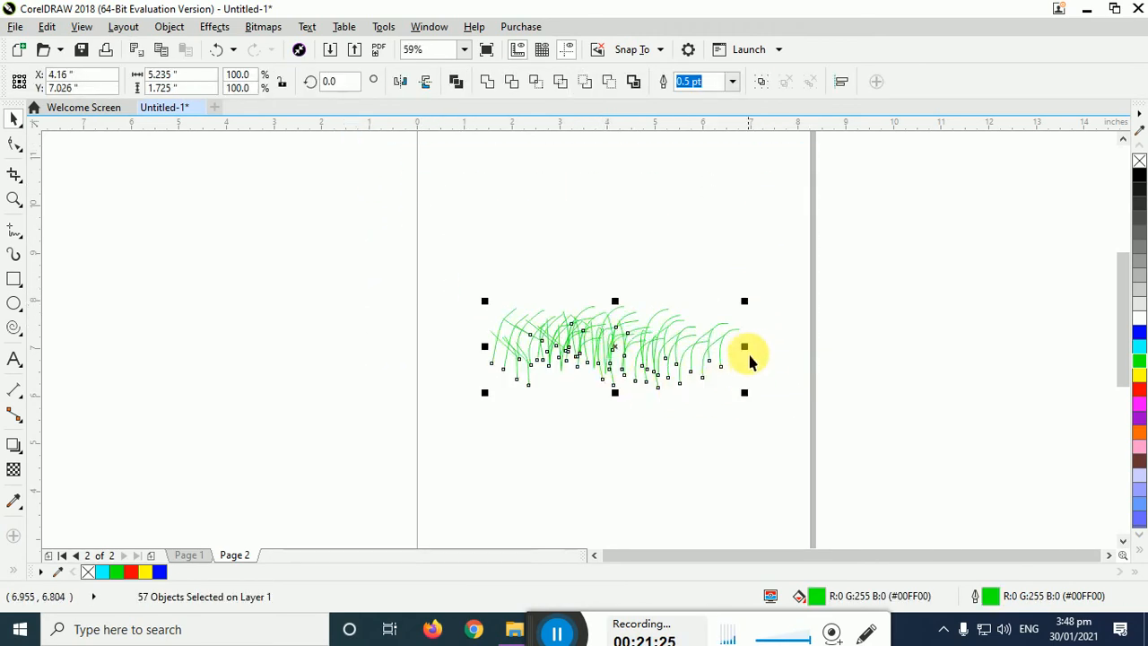
- Duplicate the grass patch sideways to form a dense strip about 8 by 1.9 inches across the page
{"action": "mouse_move", "coordinate": [744, 346]}
{"action": "left_mouse_down"}
{"action": "mouse_move", "coordinate": [615, 358]}
{"action": "mouse_move", "coordinate": [736, 340]}
{"action": "mouse_move", "coordinate": [489, 350]}
{"action": "mouse_move", "coordinate": [453, 337]}
{"action": "left_mouse_up"}
{"action": "left_click", "coordinate": [545, 407]}
{"action": "left_click", "coordinate": [584, 359]}
- Group all the grass strokes into one object and delete it
{"action": "left_click_drag", "start_coordinate": [338, 242], "coordinate": [912, 441]}
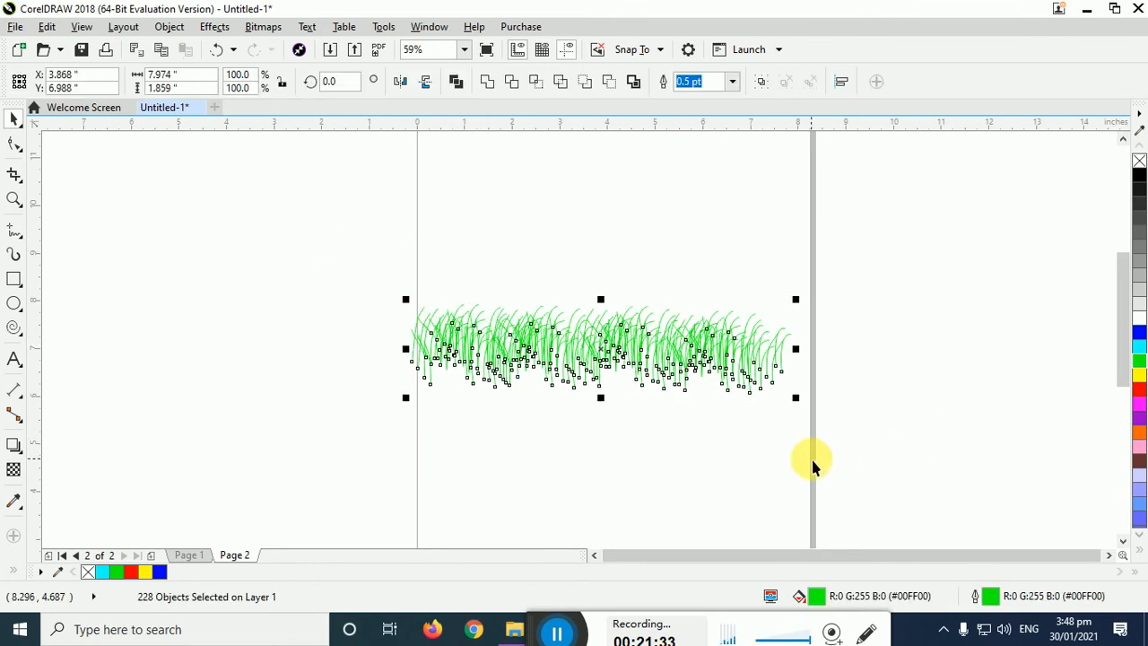
{"action": "key", "text": "ctrl+g"}
{"action": "left_click", "coordinate": [718, 409]}
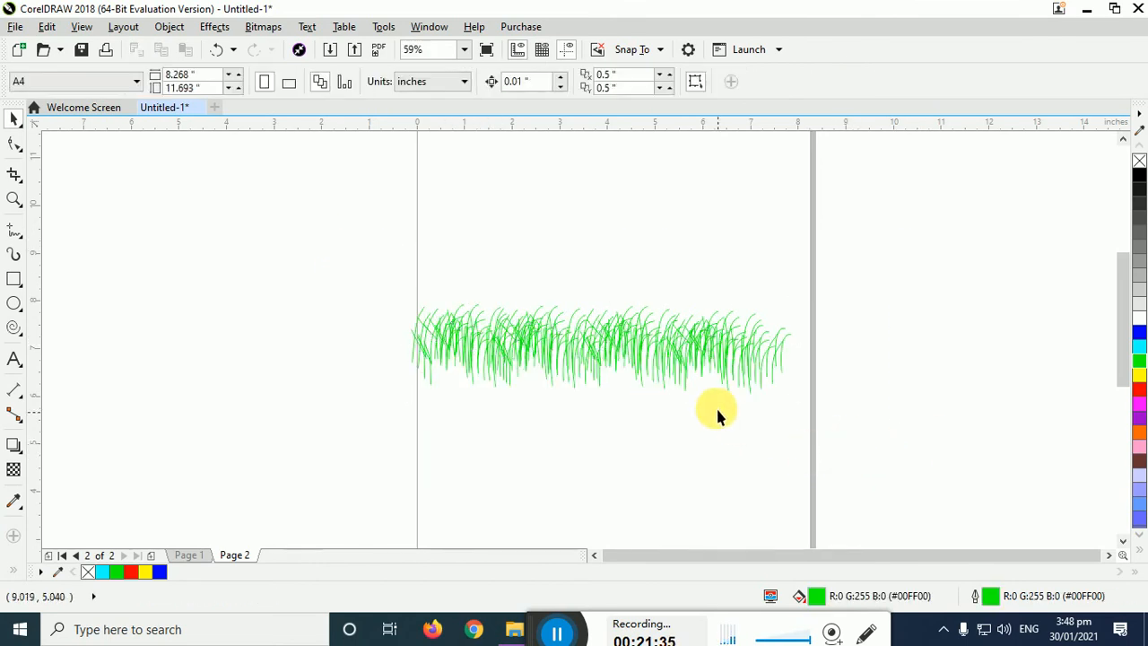
{"action": "left_click", "coordinate": [740, 384]}
{"action": "key", "text": "Delete"}
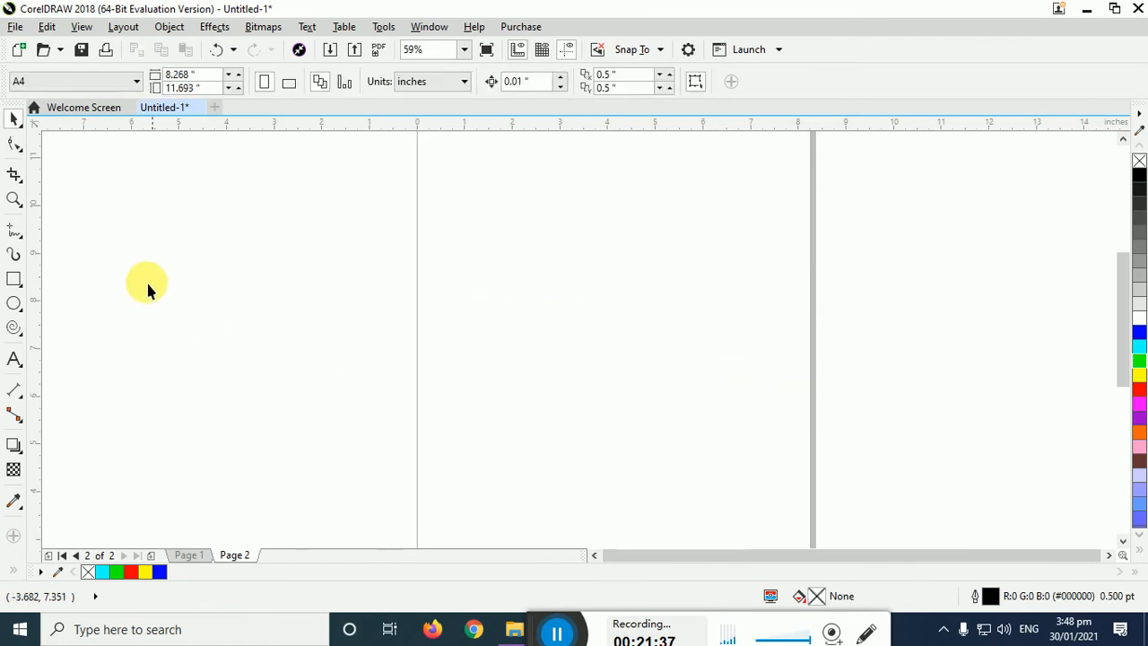
- Draw a sloping 2-point line about 6.9 by 2.6 inches across the page and undo it
{"action": "left_click", "coordinate": [16, 238]}
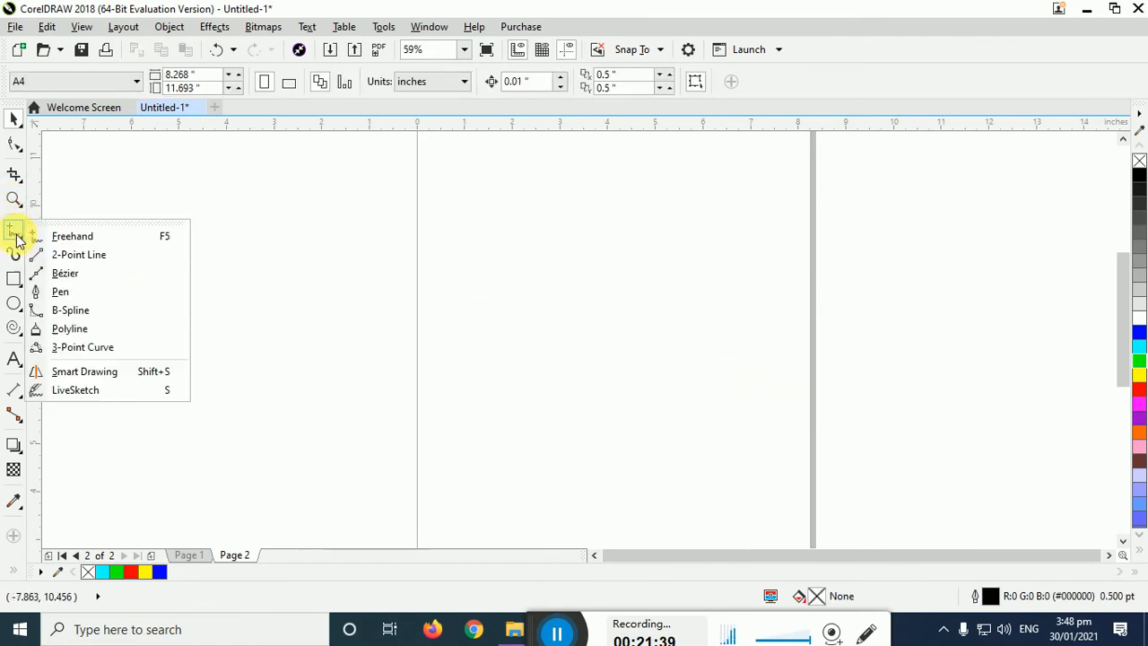
{"action": "left_click", "coordinate": [76, 255]}
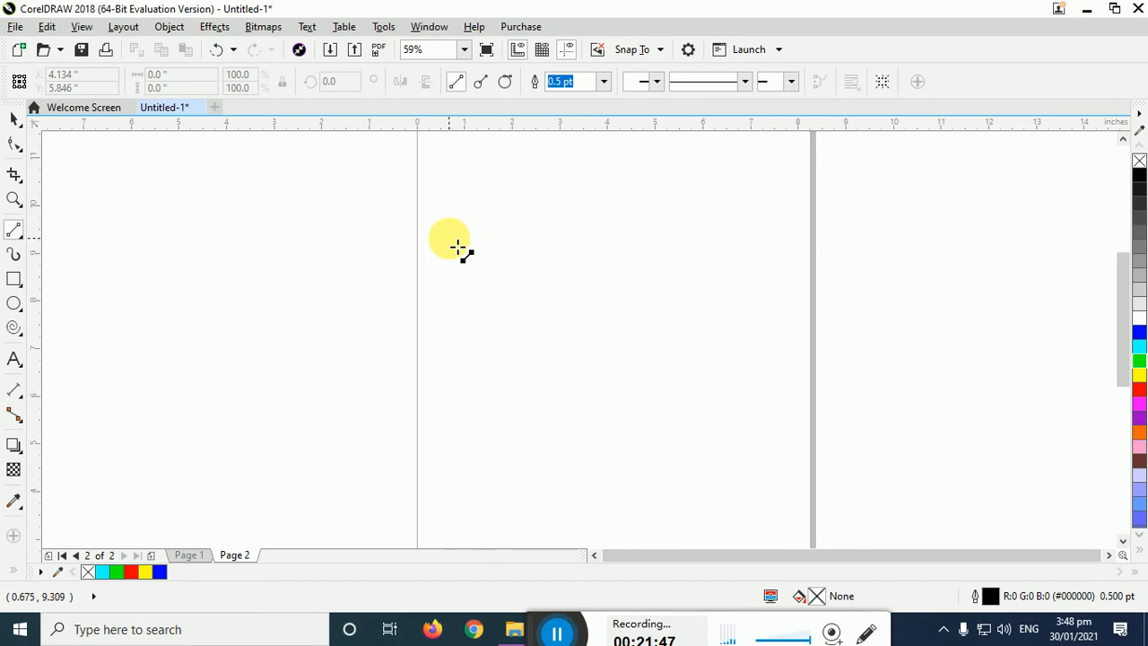
{"action": "left_click_drag", "start_coordinate": [448, 238], "coordinate": [777, 364]}
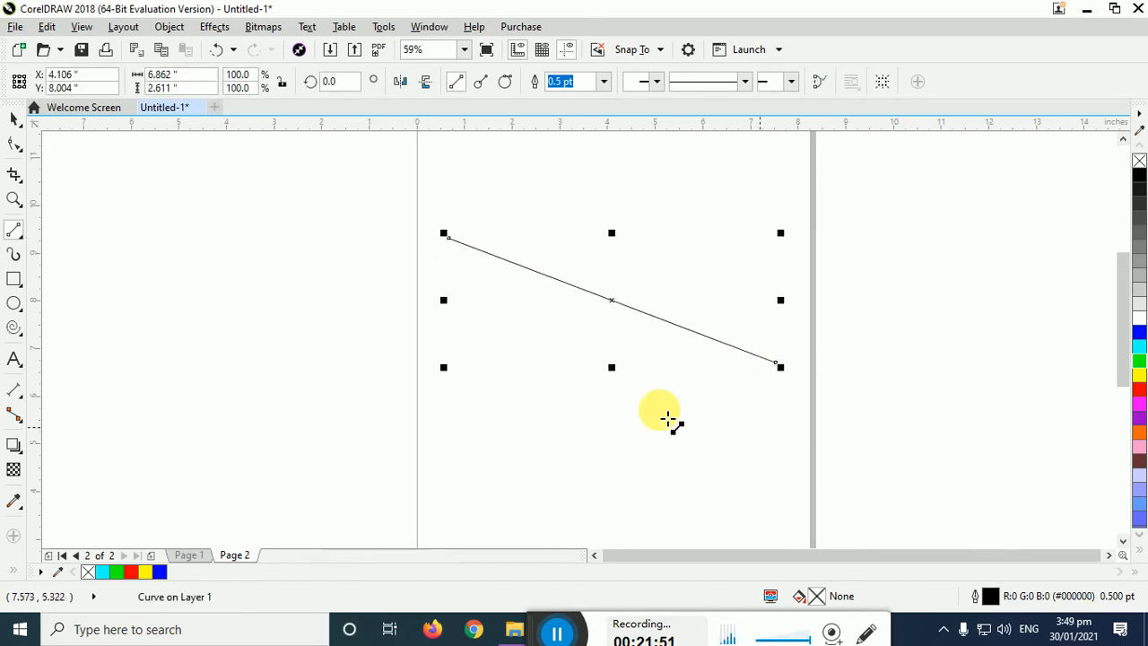
{"action": "key", "text": "ctrl+z"}
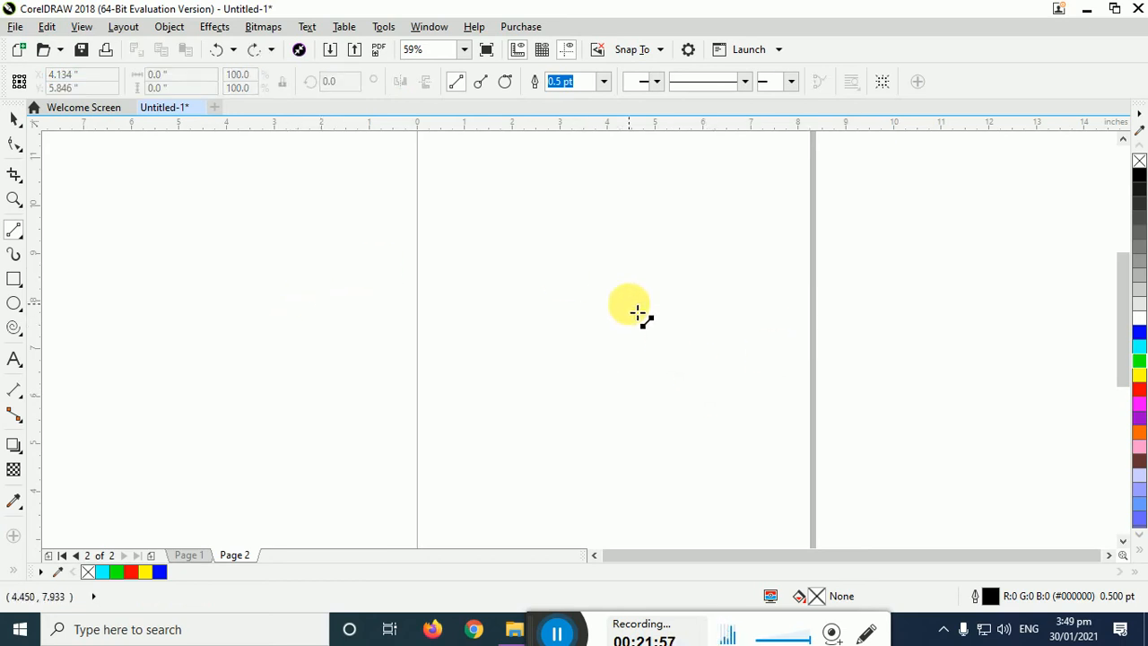
- Draw a diagonal 2-point line about 5.2 by 5.4 inches, cross it with a perpendicular 2-point line, and undo both
{"action": "left_click", "coordinate": [523, 198]}
{"action": "left_click", "coordinate": [775, 457]}
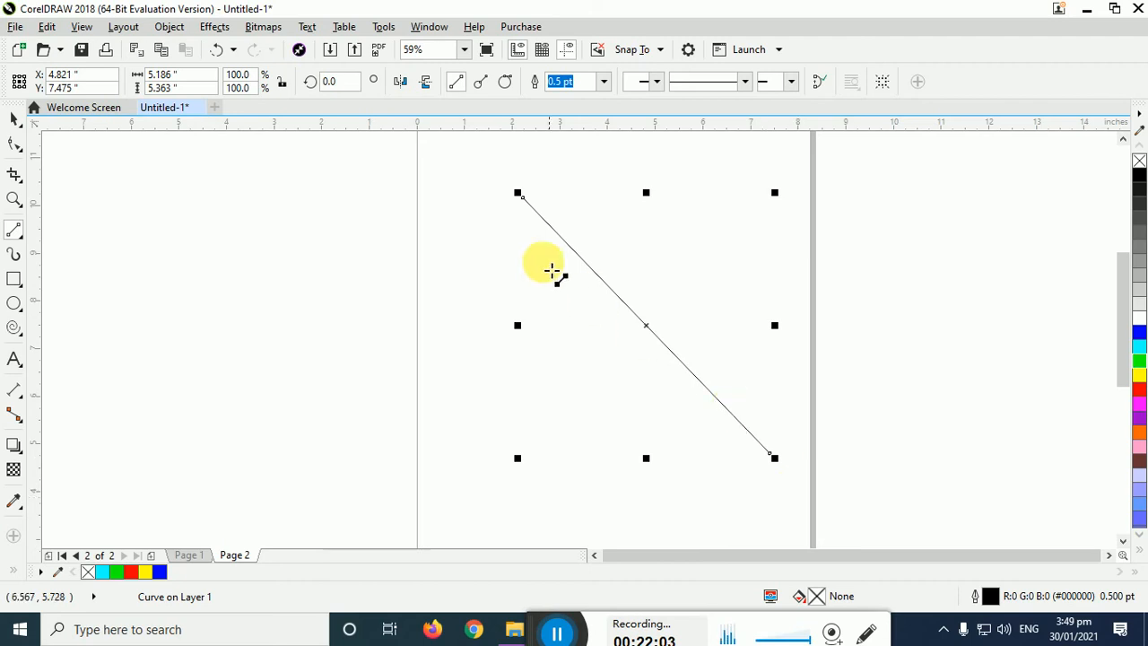
{"action": "left_click", "coordinate": [482, 87]}
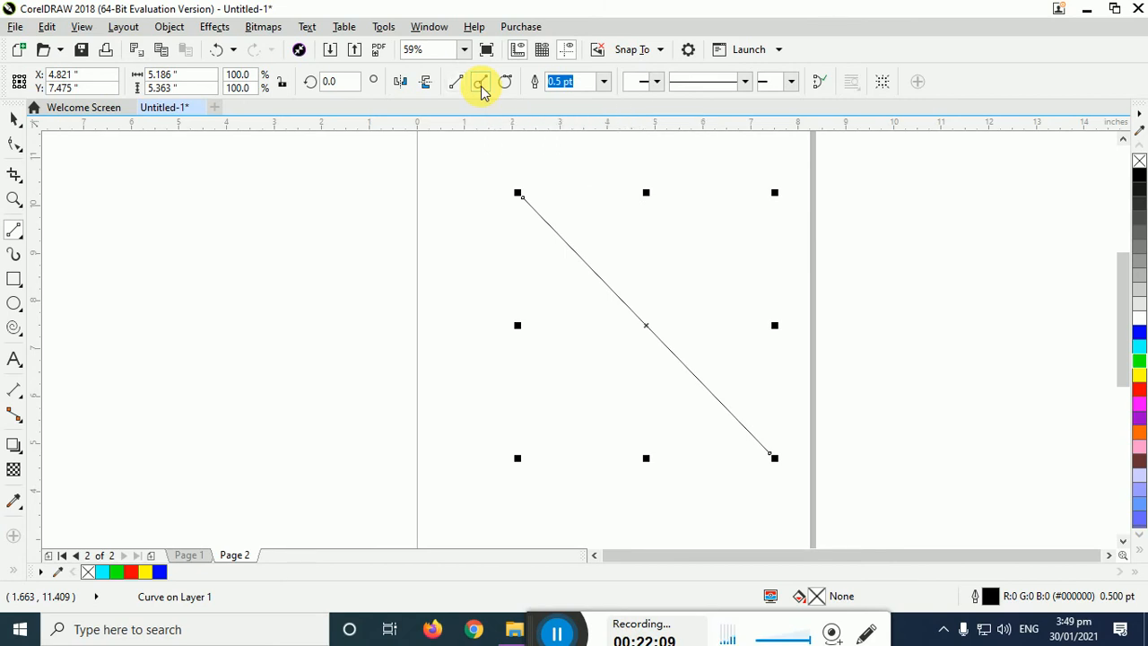
{"action": "left_click_drag", "start_coordinate": [599, 334], "coordinate": [834, 310]}
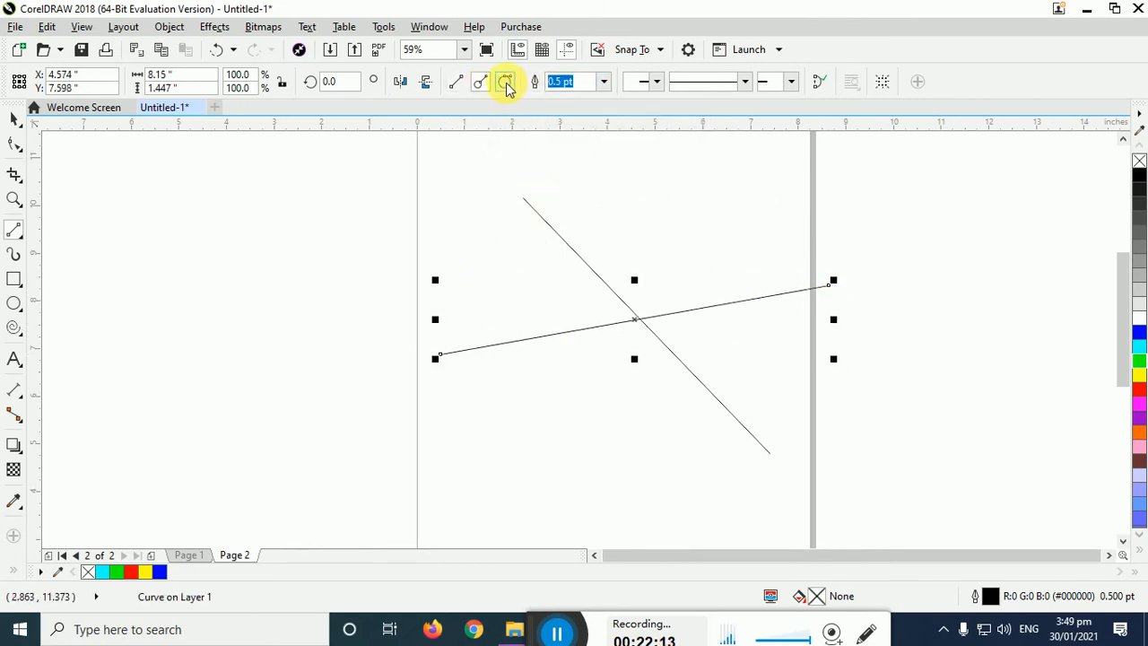
{"action": "key", "text": "ctrl+z"}
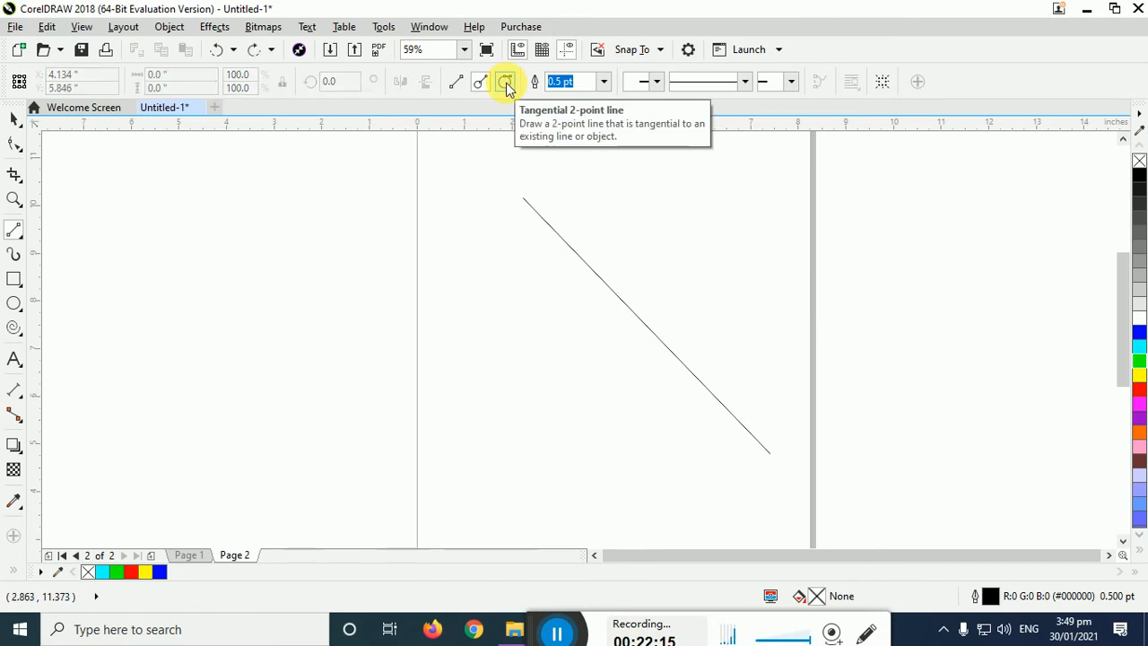
{"action": "key", "text": "ctrl+z"}
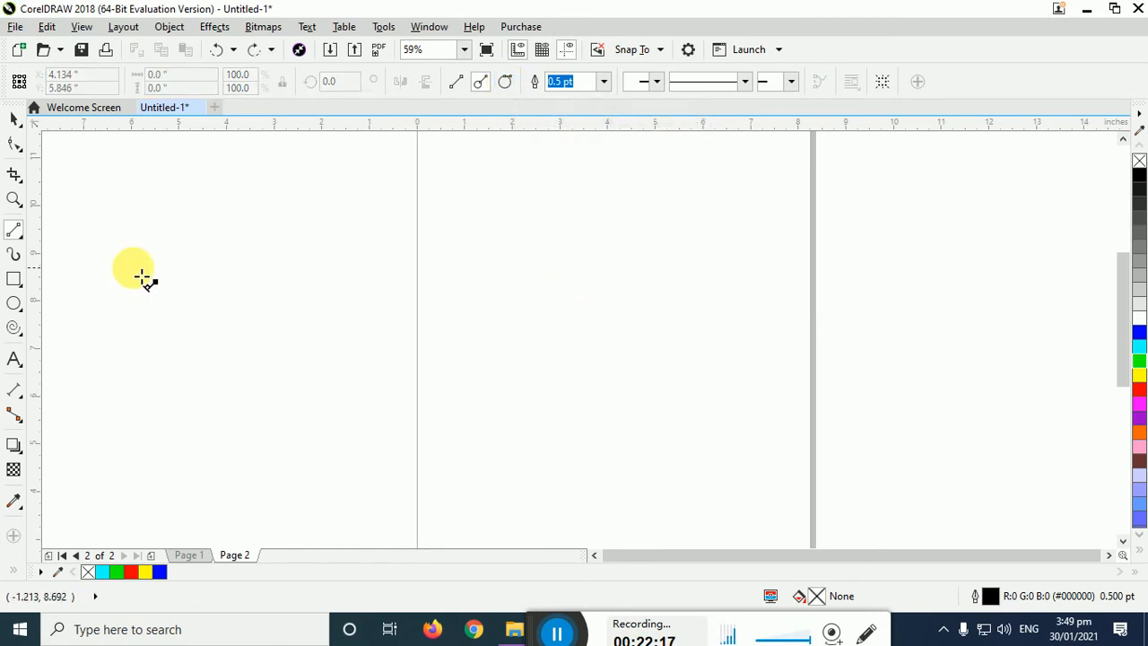
- Draw a straight sloping Bézier line about 5.1 by 2 inches across the upper part of the page and undo it
{"action": "left_click", "coordinate": [8, 237]}
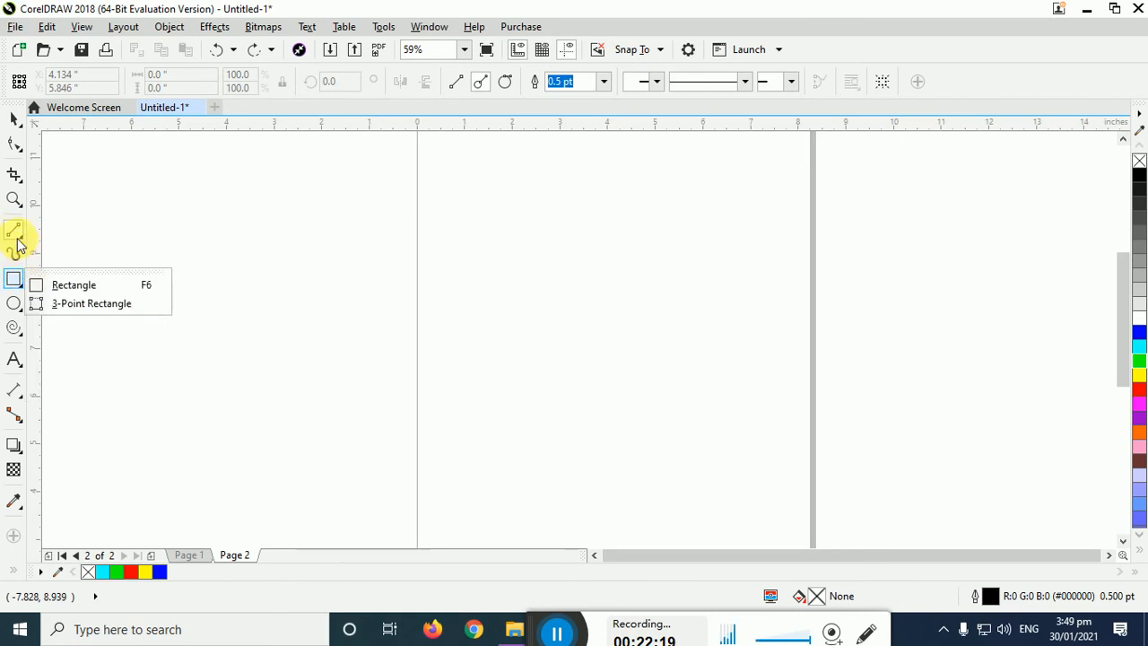
{"action": "mouse_move", "coordinate": [13, 238]}
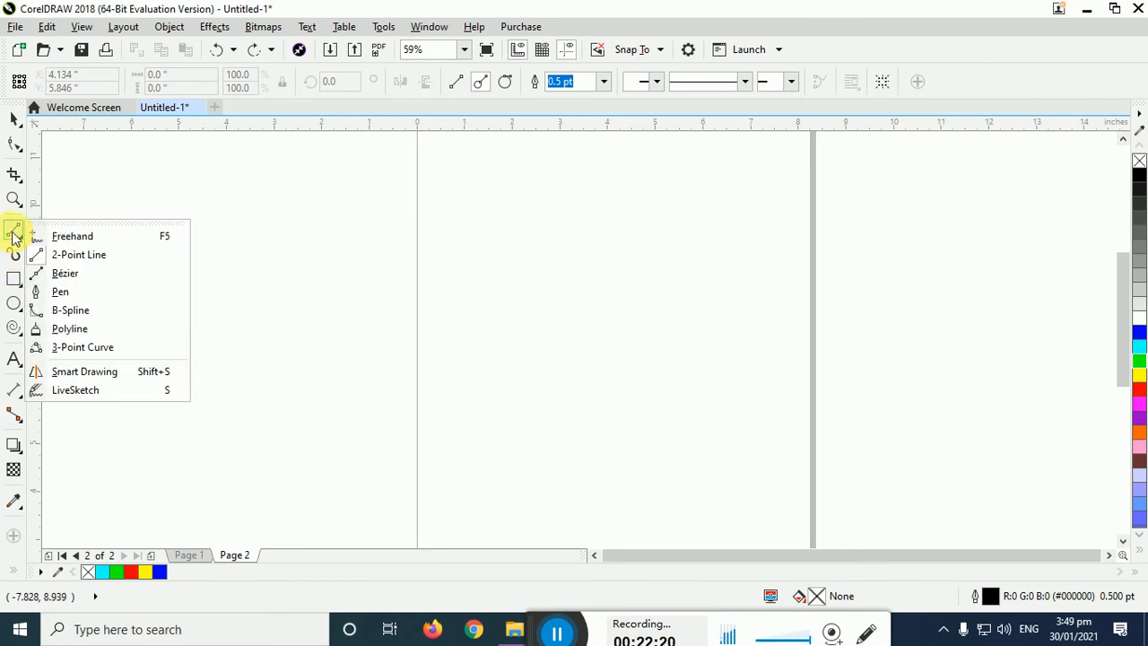
{"action": "left_click", "coordinate": [55, 275]}
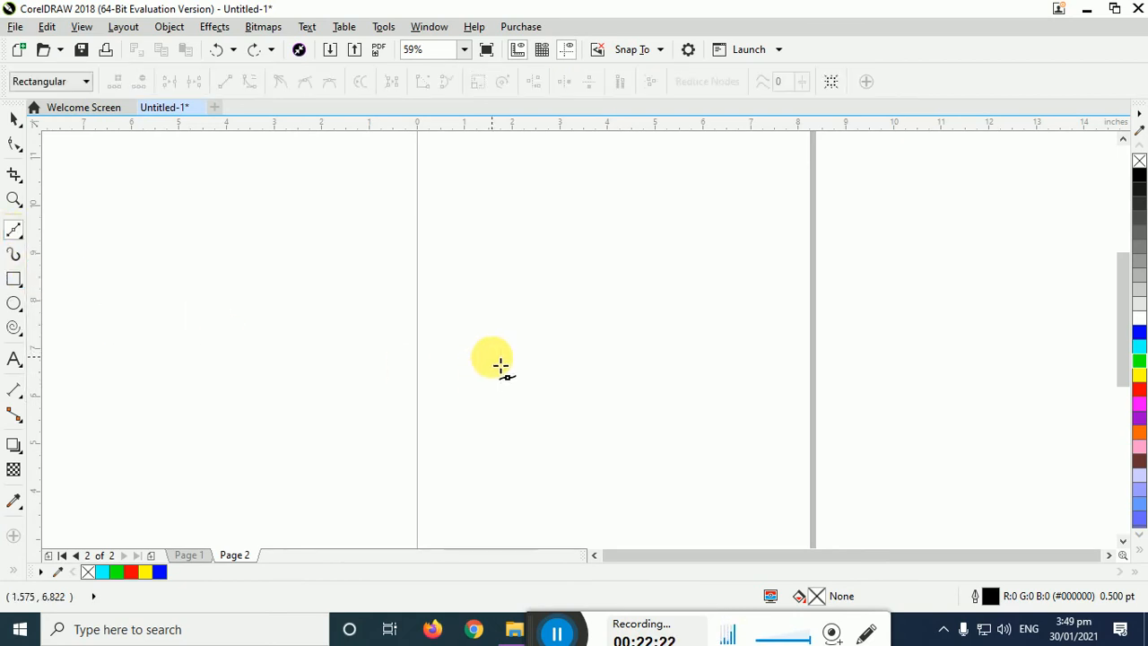
{"action": "left_click", "coordinate": [464, 253]}
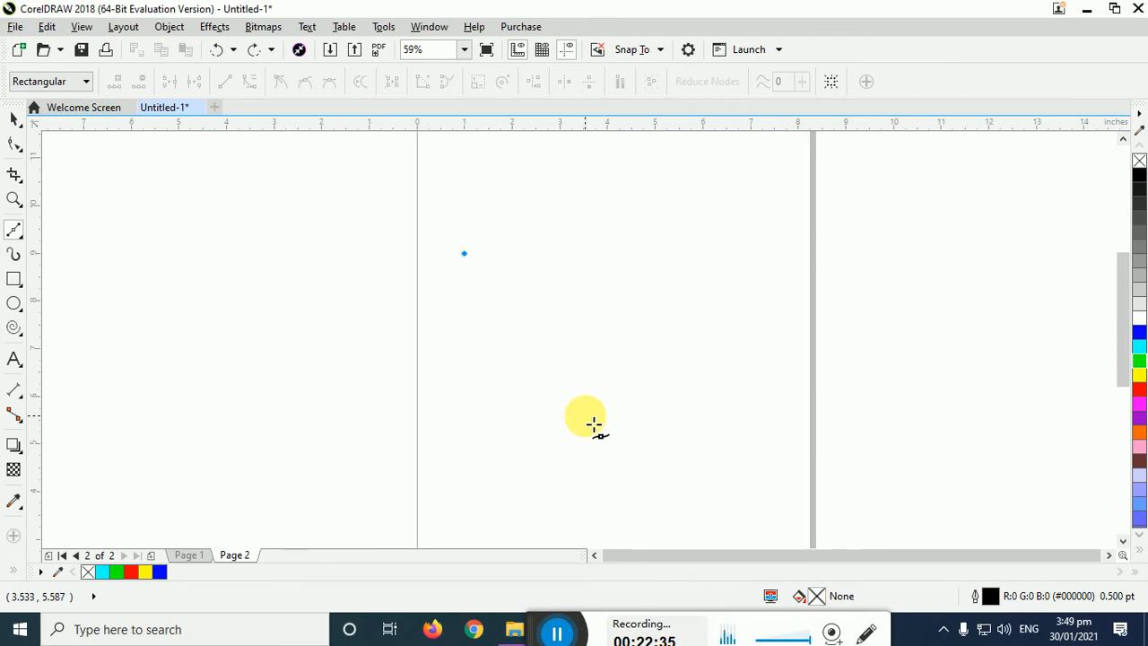
{"action": "left_click", "coordinate": [708, 350]}
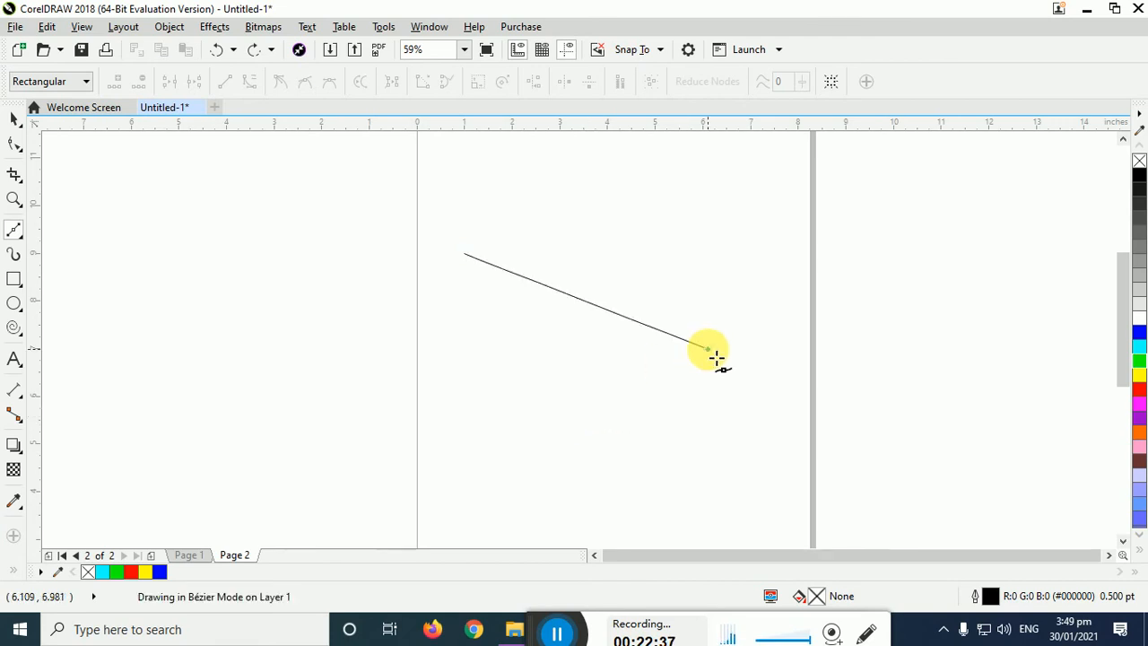
{"action": "left_click", "coordinate": [709, 350]}
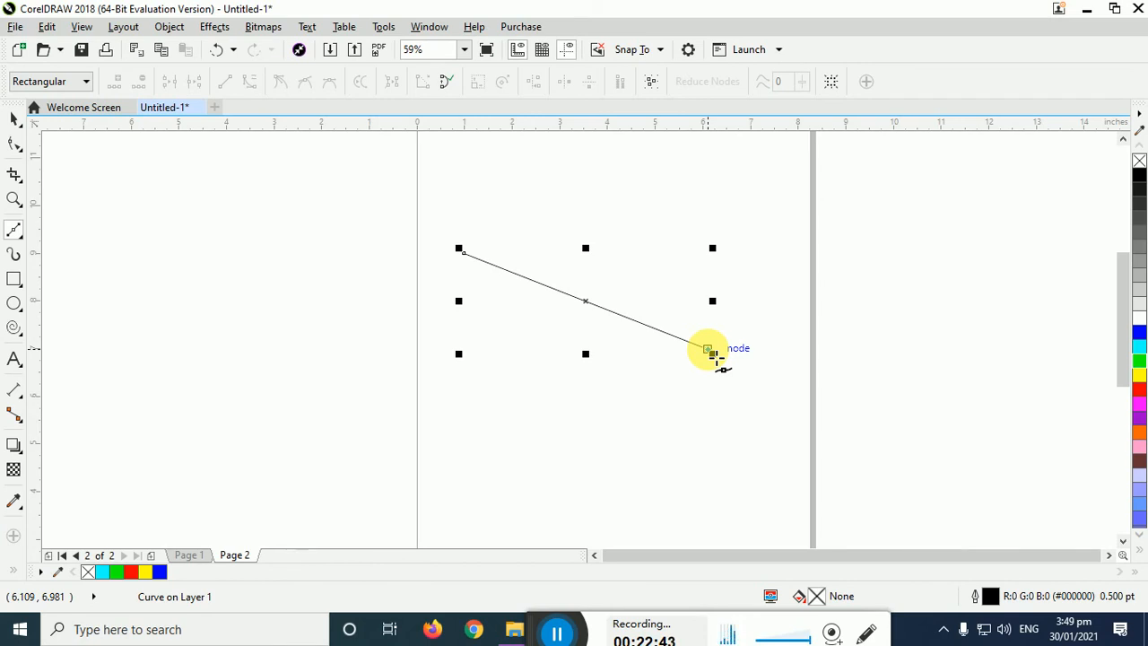
{"action": "key", "text": "ctrl+z"}
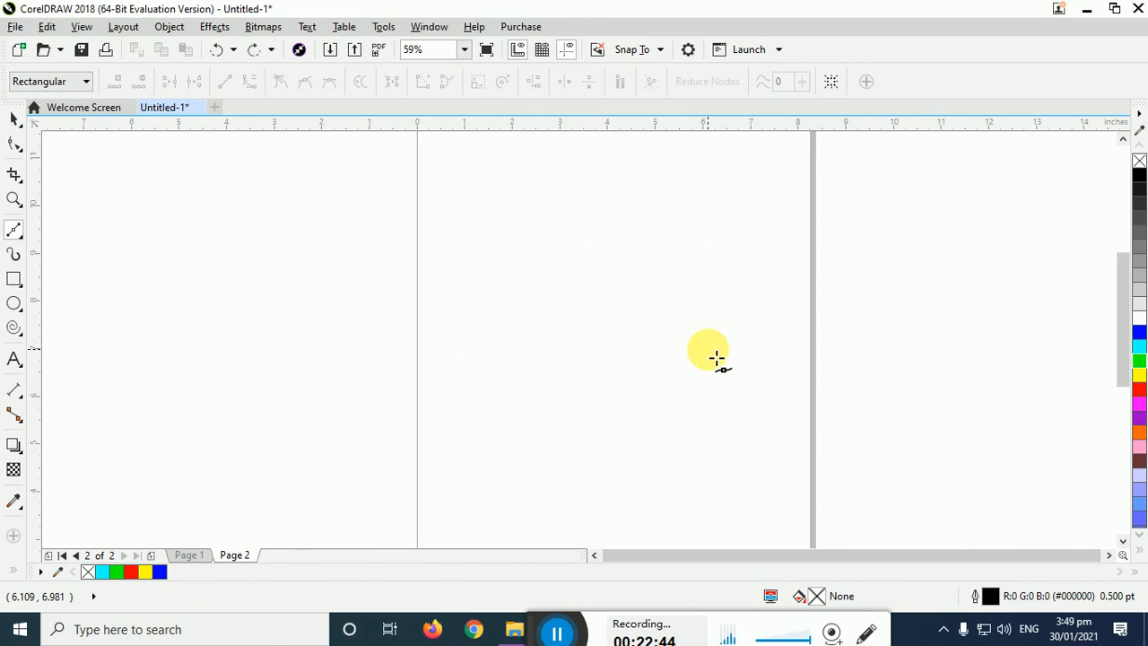
- Draw a downward-sagging Bézier curve about 6.2 by 3.5 inches by pulling a handle from its end node, and undo it
{"action": "left_click", "coordinate": [455, 254]}
{"action": "left_click", "coordinate": [753, 414]}
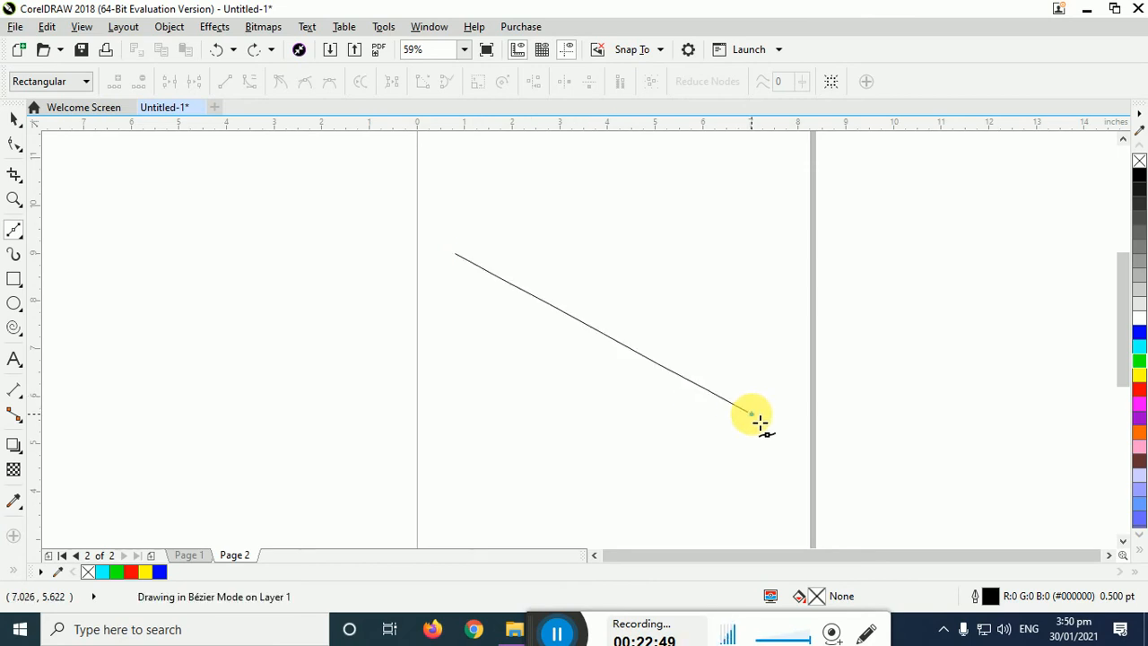
{"action": "left_click_drag", "start_coordinate": [759, 423], "coordinate": [838, 367]}
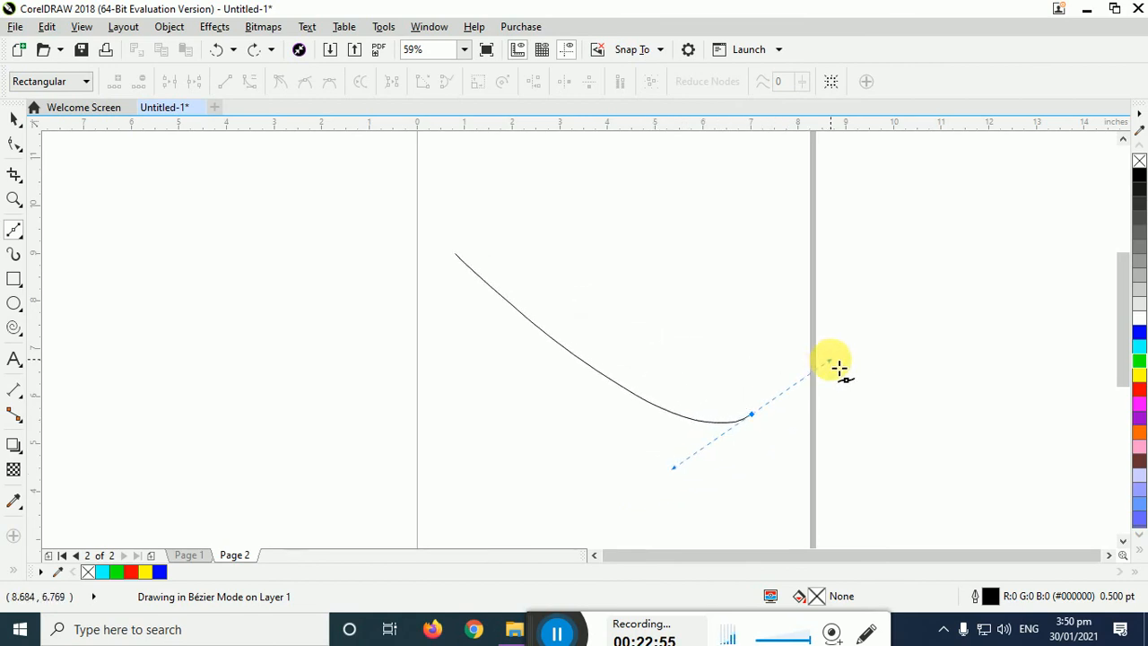
{"action": "left_click_drag", "start_coordinate": [839, 368], "coordinate": [907, 365]}
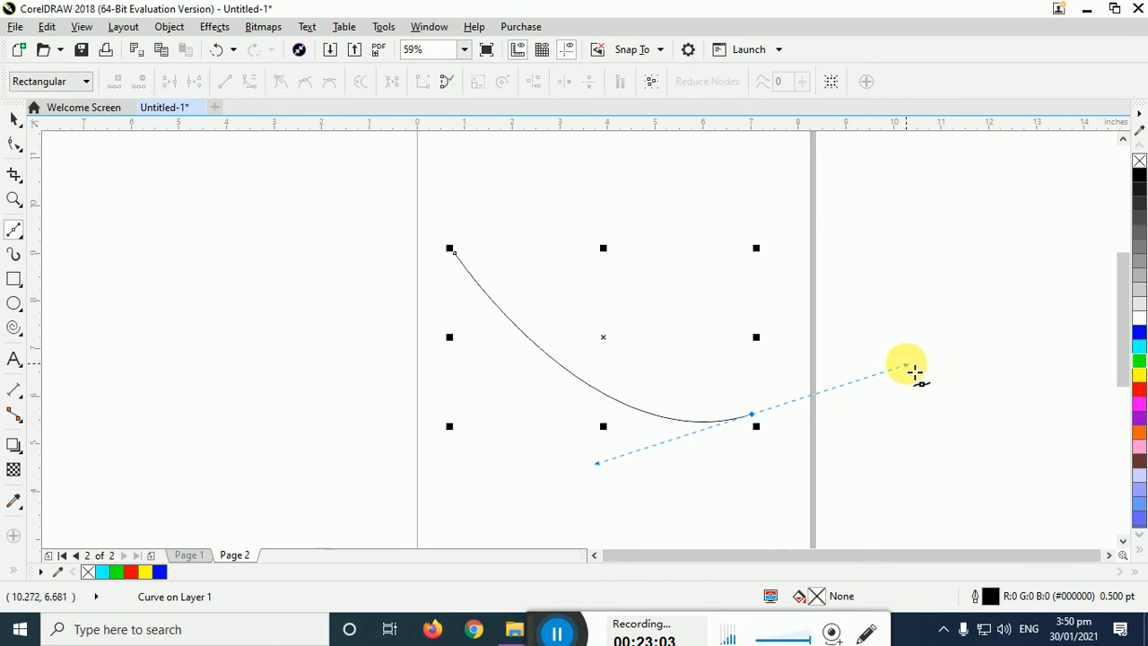
{"action": "key", "text": "ctrl+z"}
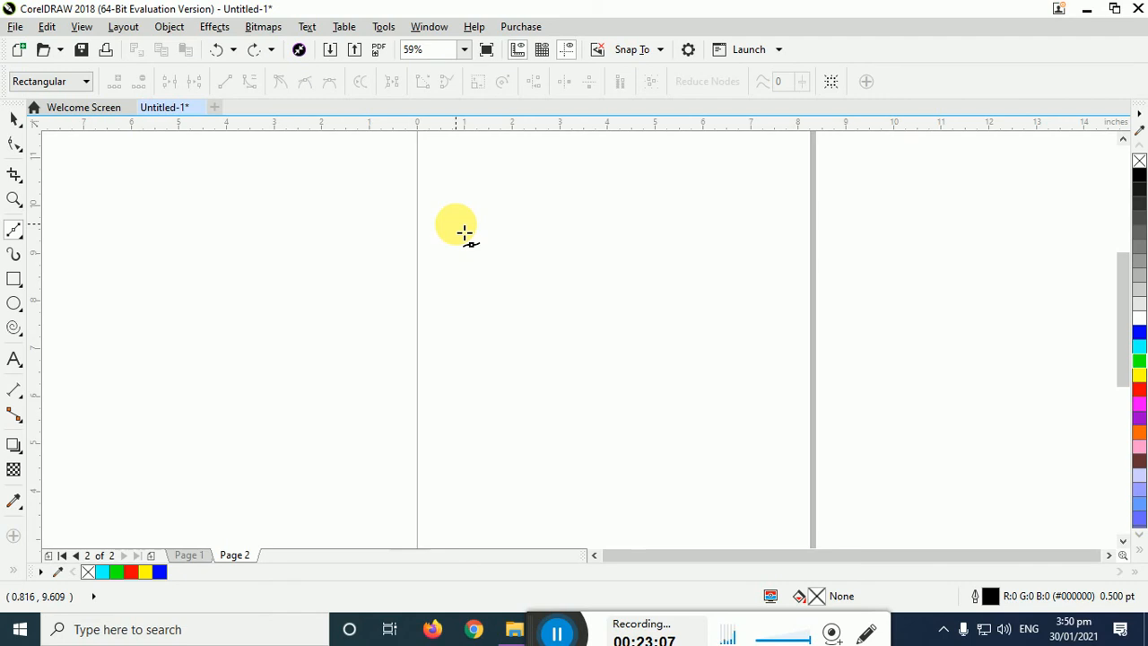
- Draw a Bézier curve about 4.1 by 4.1 inches with a long horizontal handle on its start node, and undo it
{"action": "left_click", "coordinate": [464, 232]}
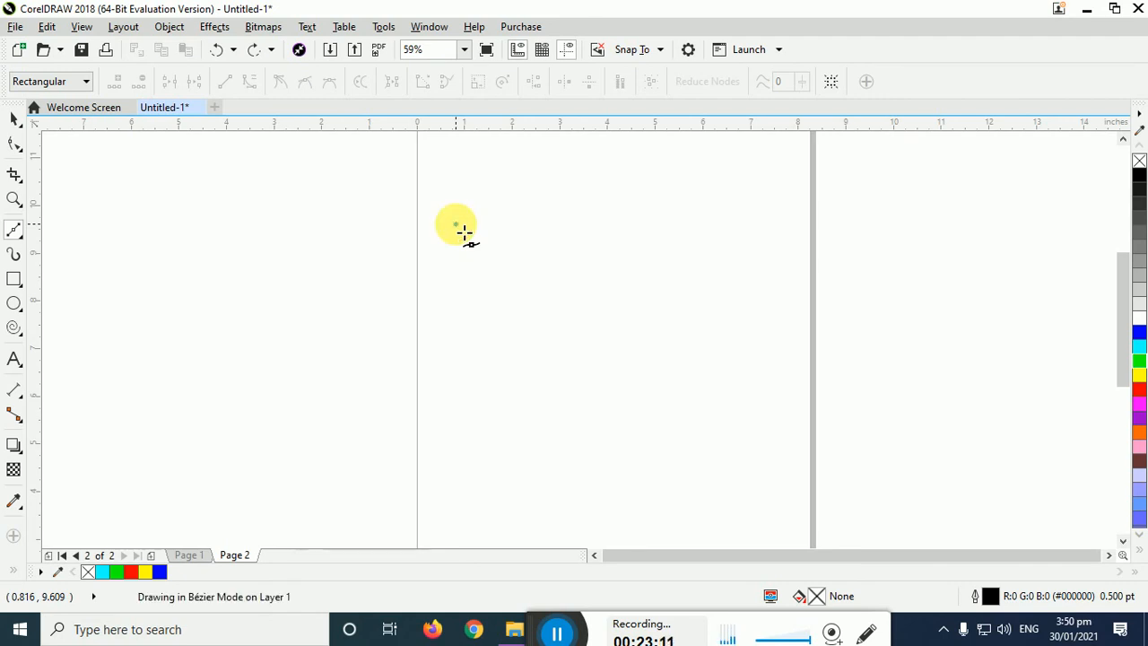
{"action": "left_click_drag", "start_coordinate": [464, 233], "coordinate": [775, 232]}
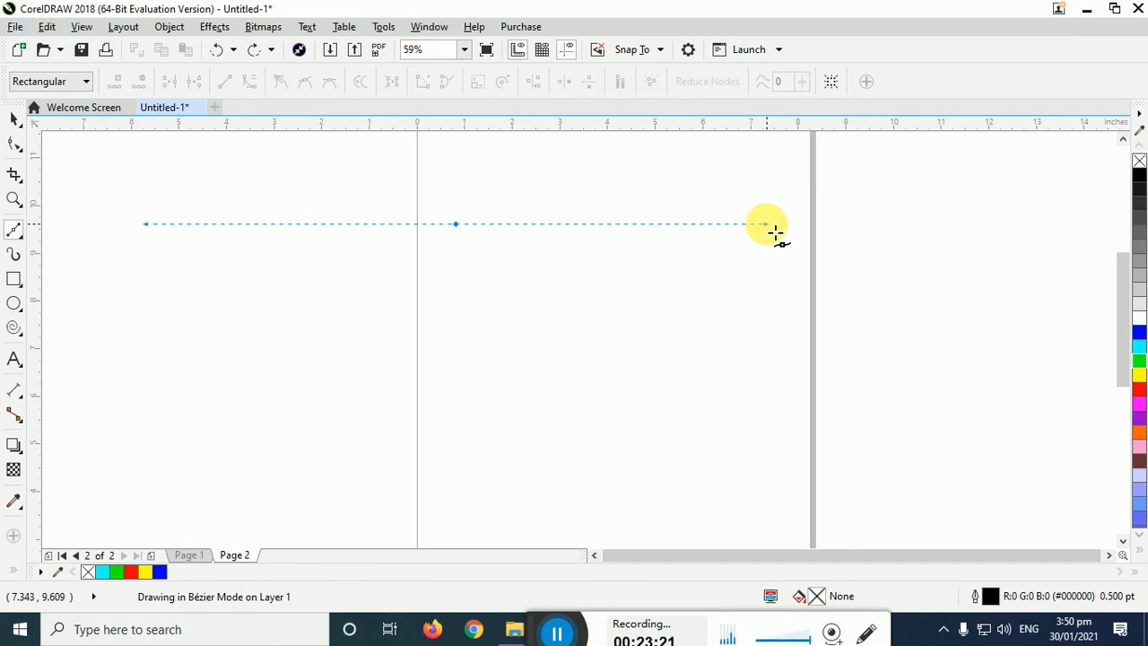
{"action": "left_click", "coordinate": [617, 421]}
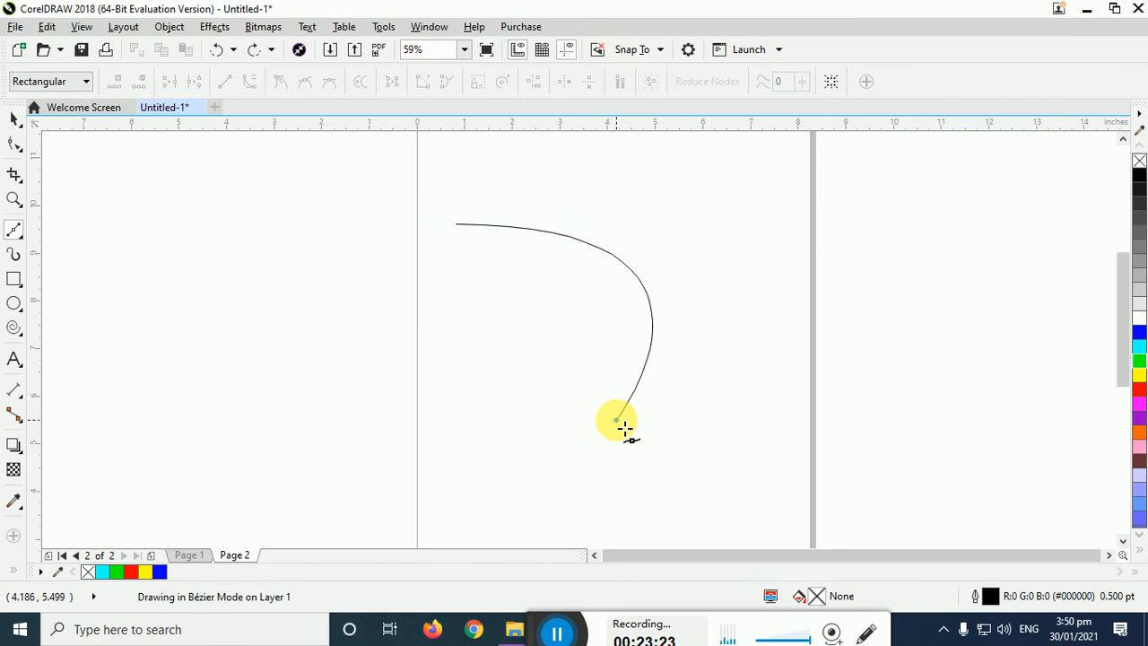
{"action": "key", "text": "space"}
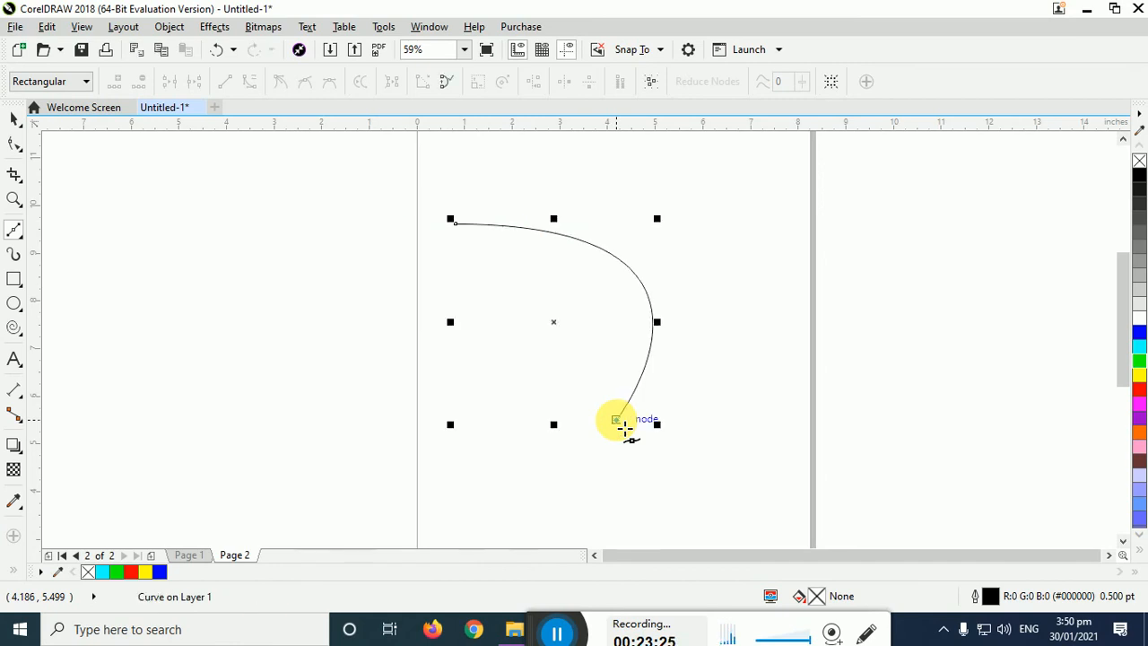
{"action": "key", "text": "ctrl+z"}
- Draw a Bézier curve about 6.5 by 5 inches, swinging the handle of its end node to reshape it, and undo it
{"action": "left_click", "coordinate": [453, 213]}
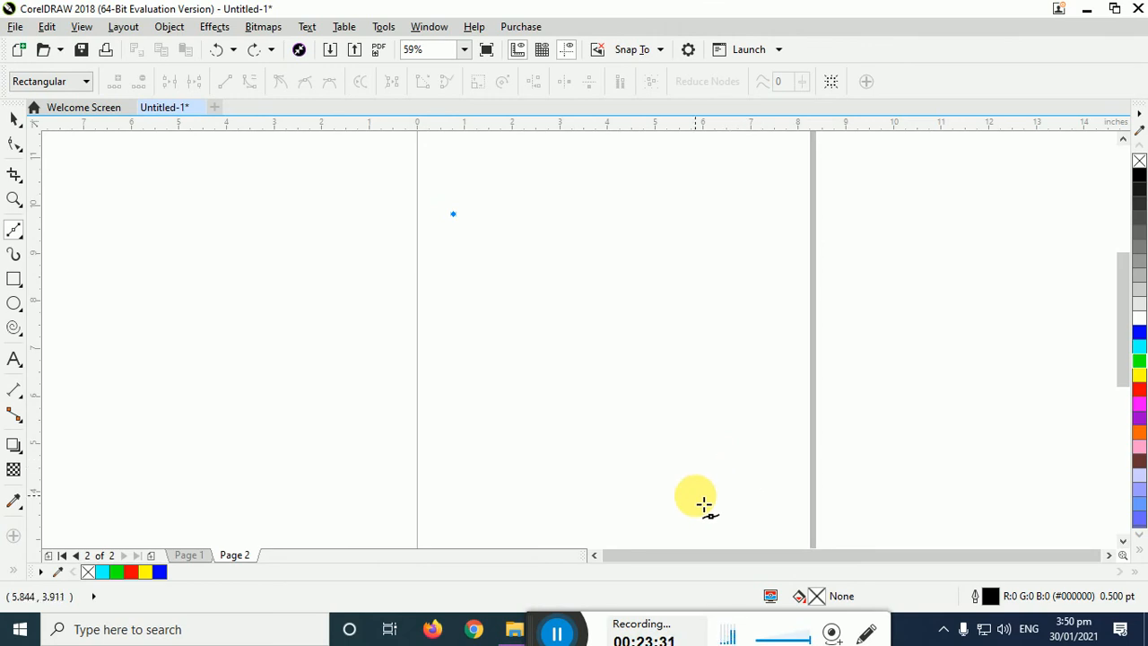
{"action": "left_click", "coordinate": [749, 450]}
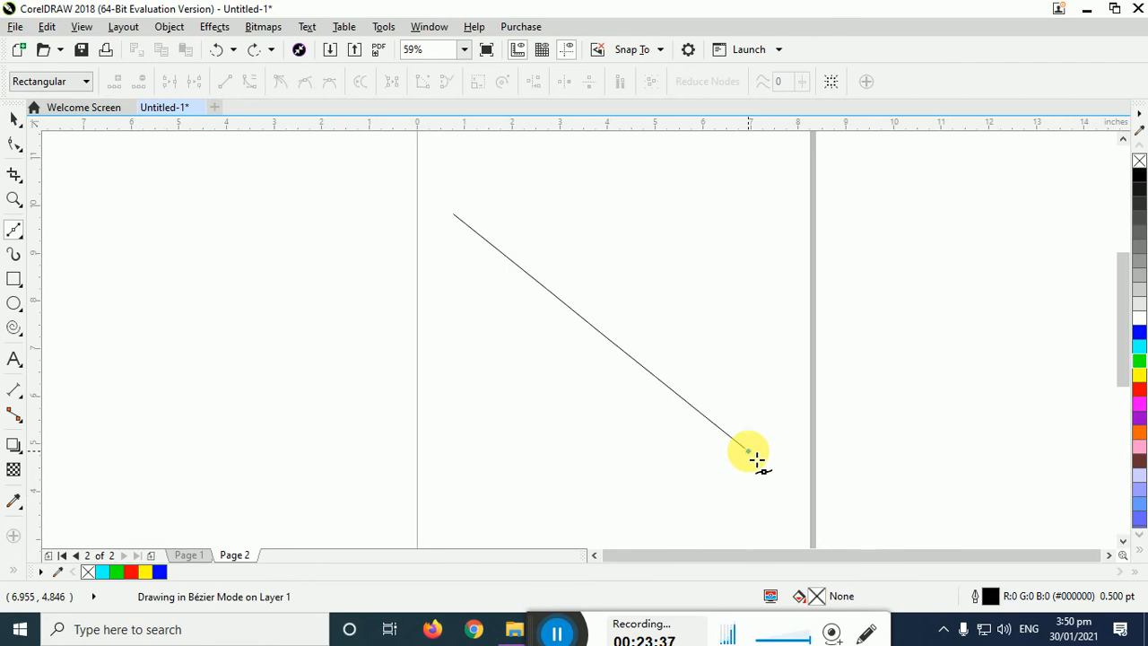
{"action": "left_click_drag", "start_coordinate": [755, 464], "coordinate": [653, 543]}
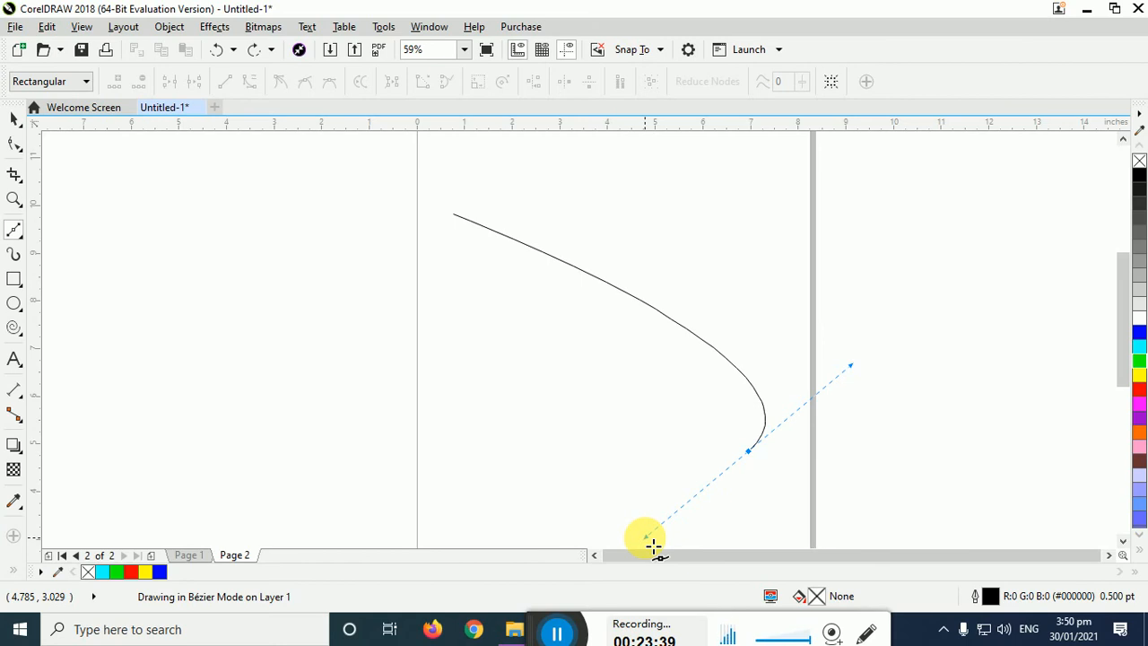
{"action": "left_click_drag", "start_coordinate": [653, 543], "coordinate": [859, 366]}
{"action": "key", "text": "z"}
{"action": "key", "text": "ctrl+z"}
{"action": "key", "text": "ctrl+z"}
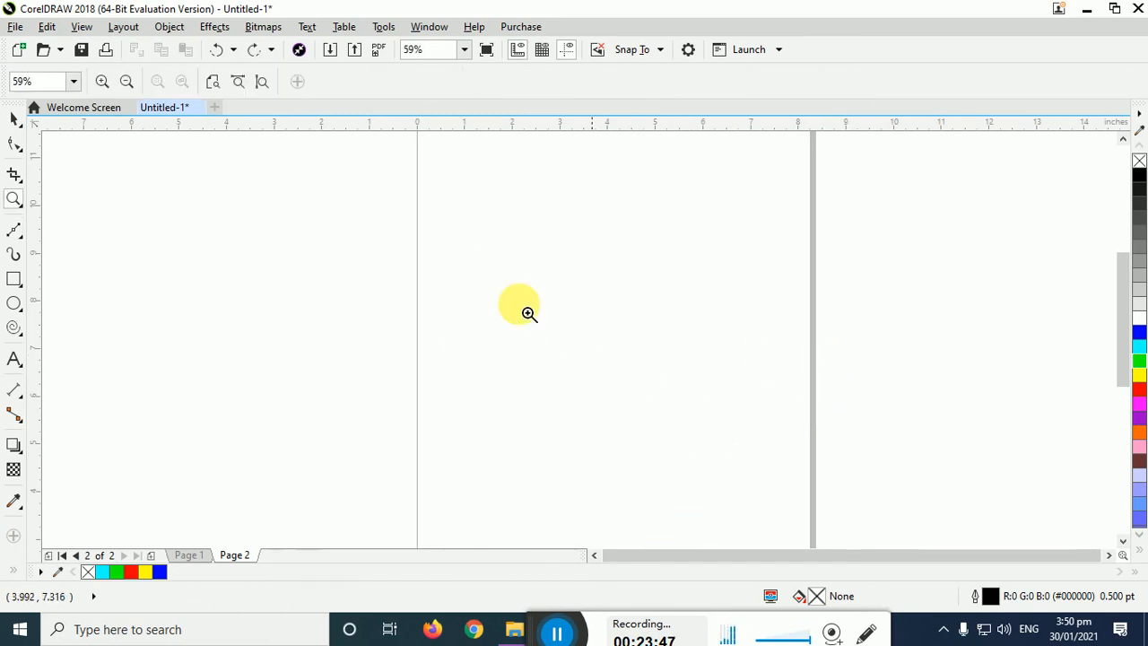
- Draw an S-shaped Bézier curve about 5.8 by 4.9 inches, close it back to its start node and undo the closing segment
{"action": "left_click", "coordinate": [17, 231]}
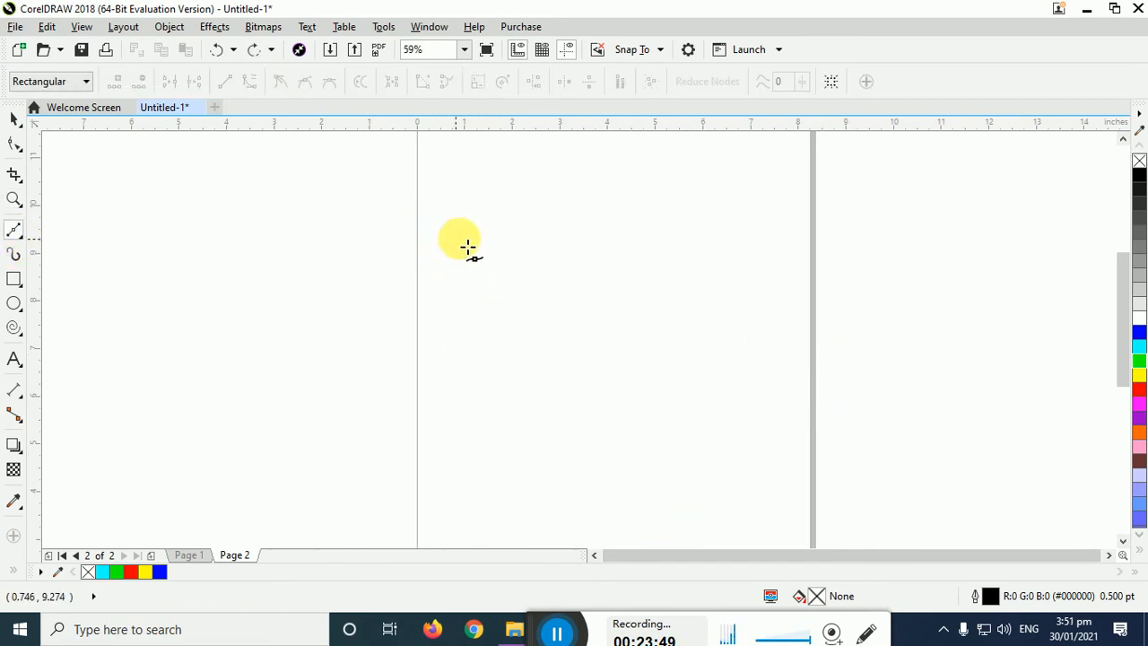
{"action": "left_click", "coordinate": [470, 237]}
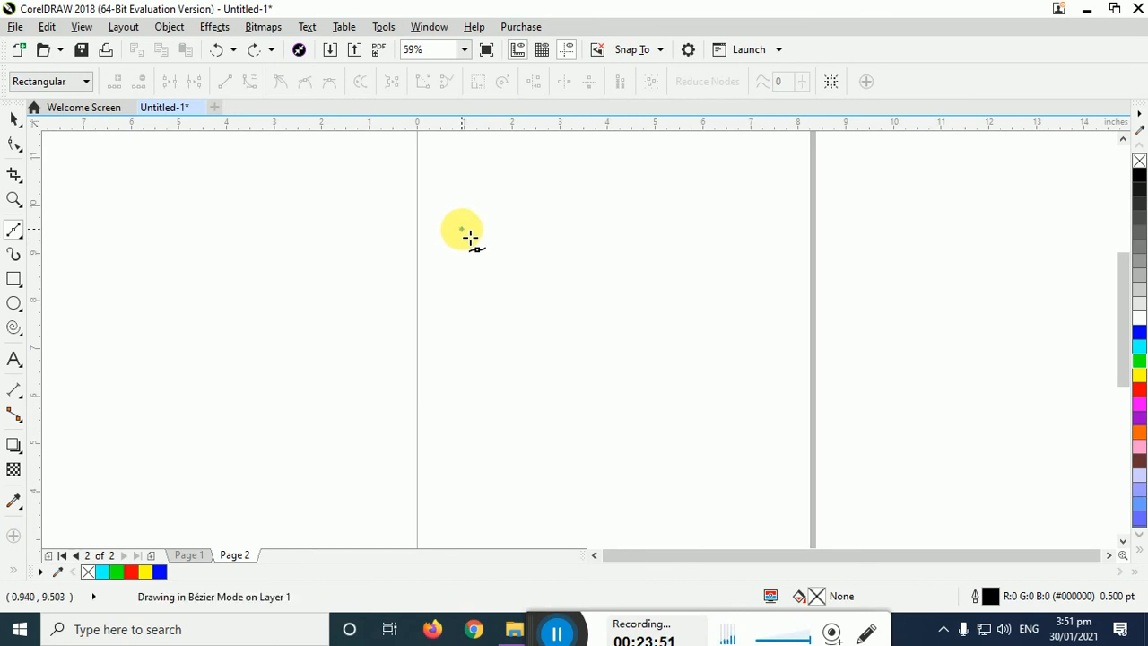
{"action": "left_click_drag", "start_coordinate": [469, 237], "coordinate": [813, 234]}
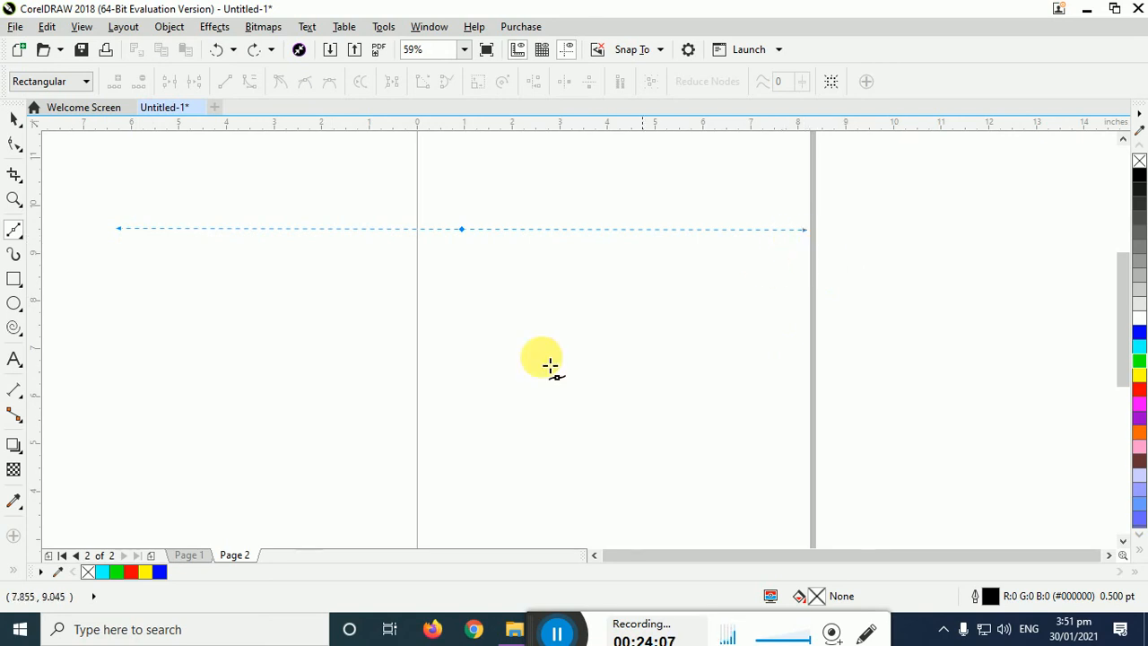
{"action": "left_click", "coordinate": [738, 460]}
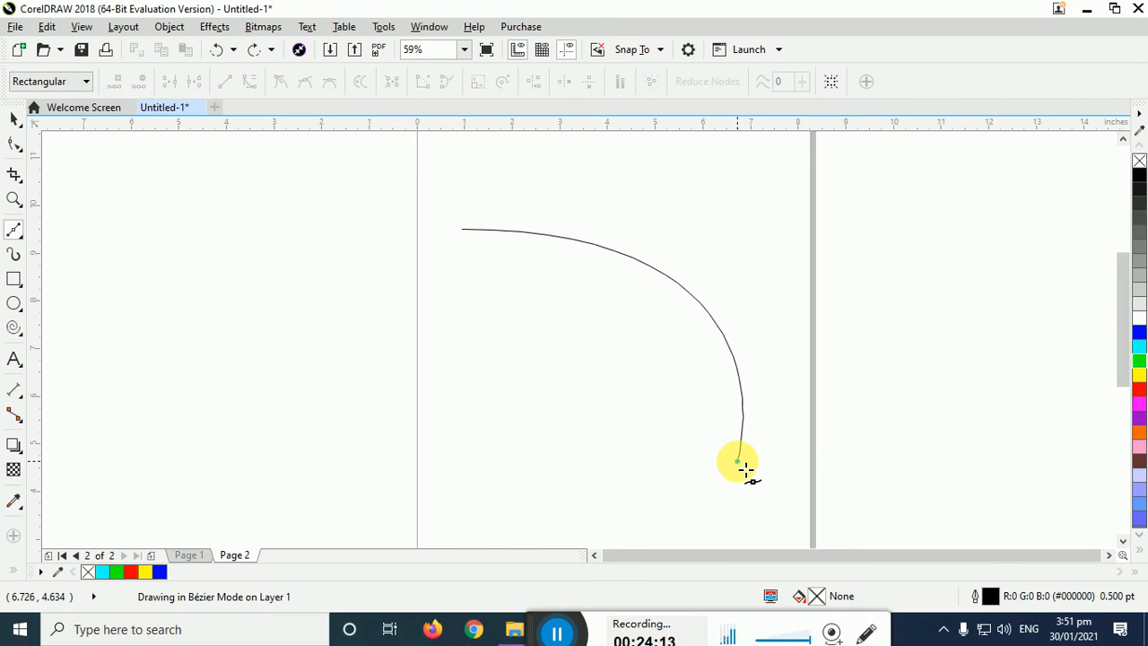
{"action": "left_click_drag", "start_coordinate": [738, 461], "coordinate": [979, 463]}
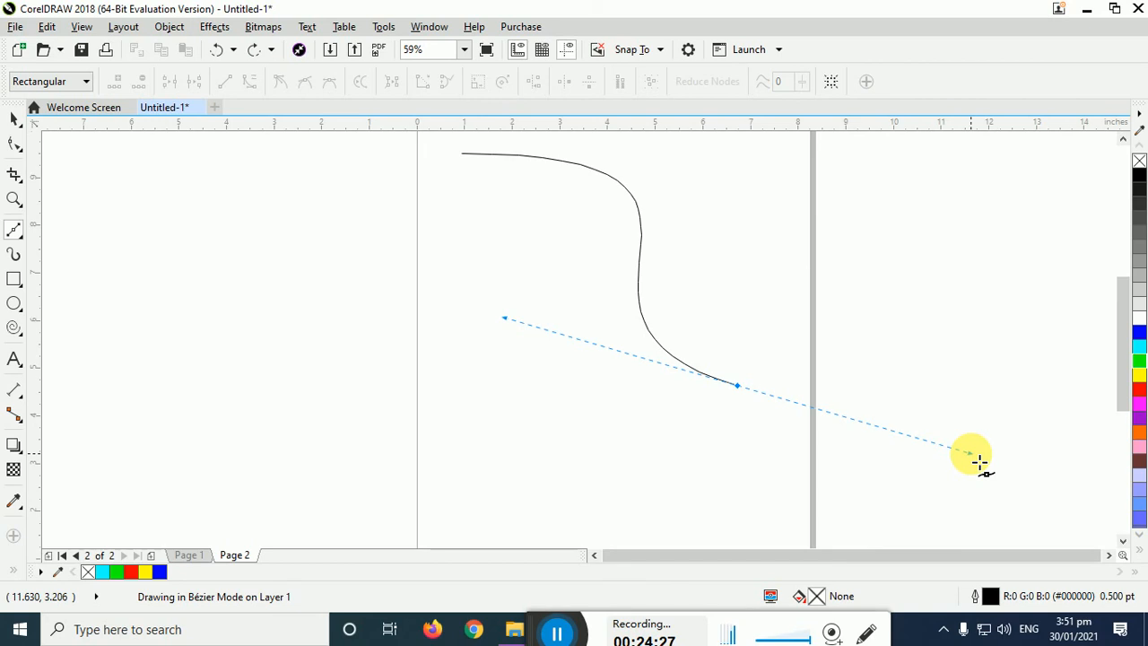
{"action": "left_click_drag", "start_coordinate": [979, 462], "coordinate": [977, 462]}
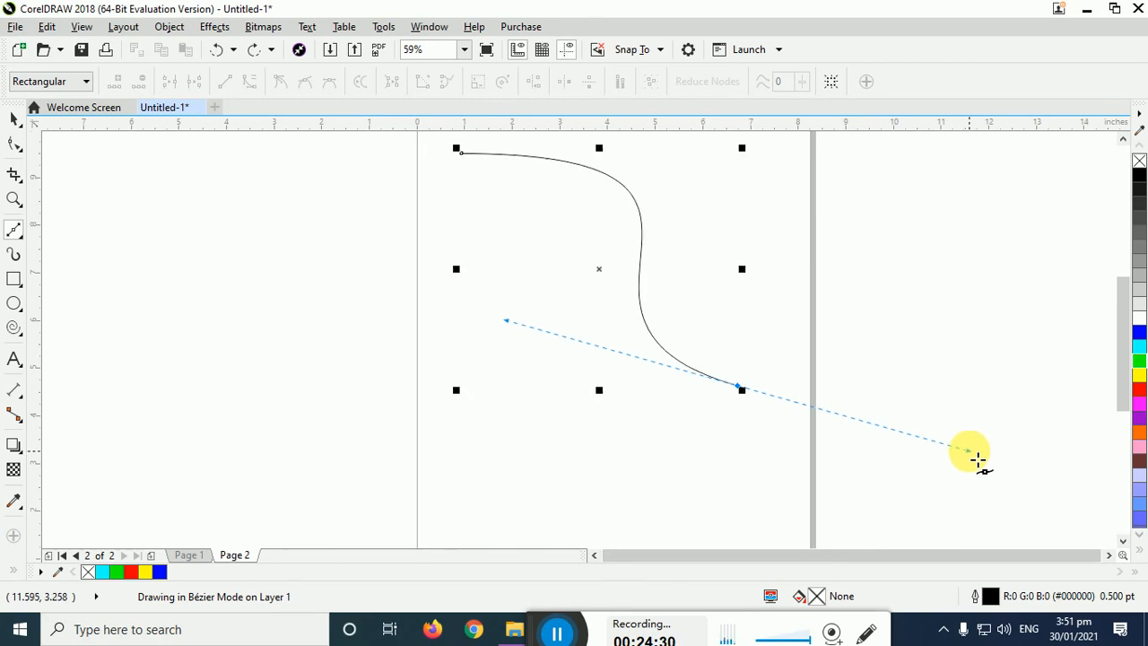
{"action": "left_click", "coordinate": [472, 163]}
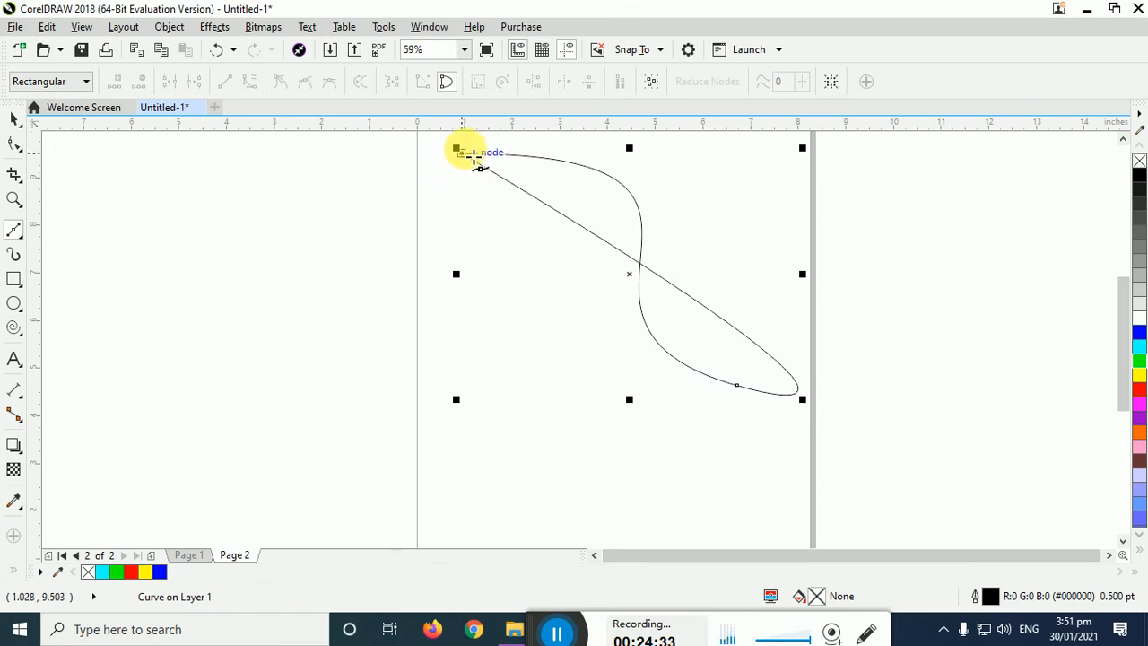
{"action": "key", "text": "ctrl+z"}
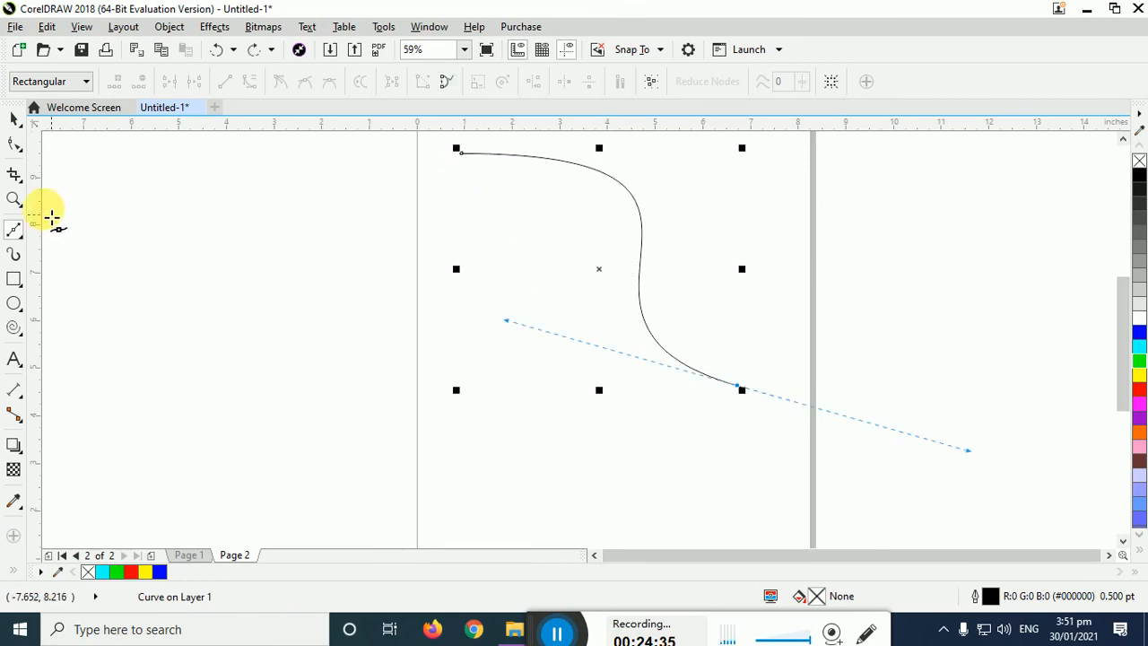
- Try the start node's handle of the S-shaped curve with the Shape tool and delete the curve
{"action": "left_click", "coordinate": [14, 143]}
{"action": "left_click", "coordinate": [461, 155]}
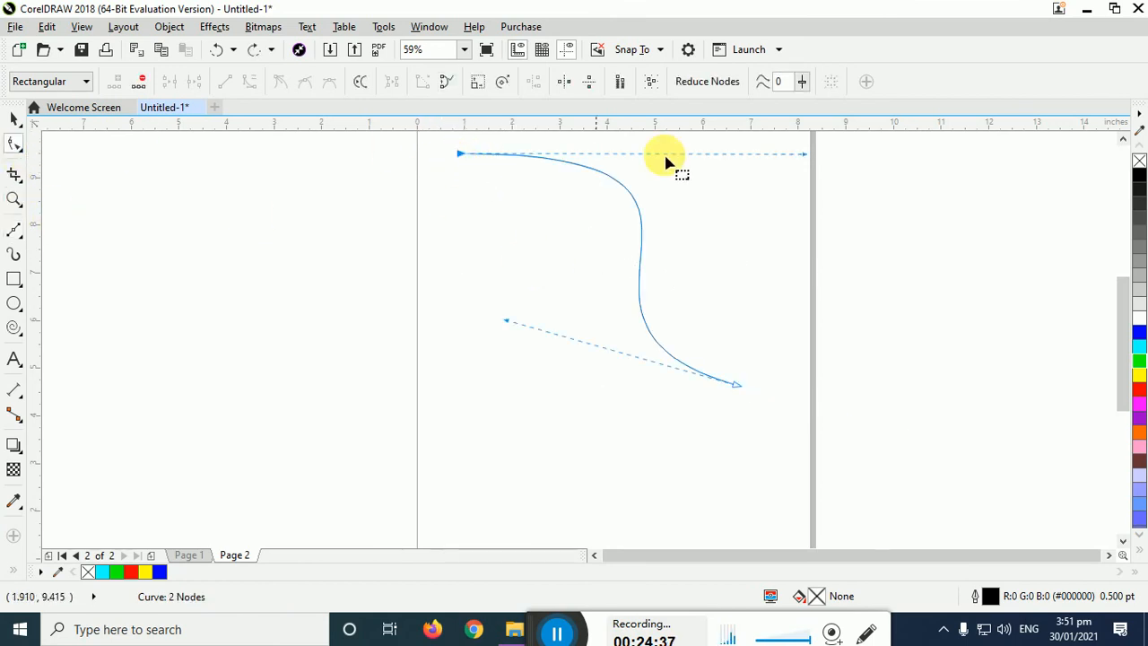
{"action": "mouse_move", "coordinate": [805, 155]}
{"action": "left_mouse_down"}
{"action": "mouse_move", "coordinate": [799, 183]}
{"action": "mouse_move", "coordinate": [801, 162]}
{"action": "left_mouse_up"}
{"action": "left_click", "coordinate": [14, 120]}
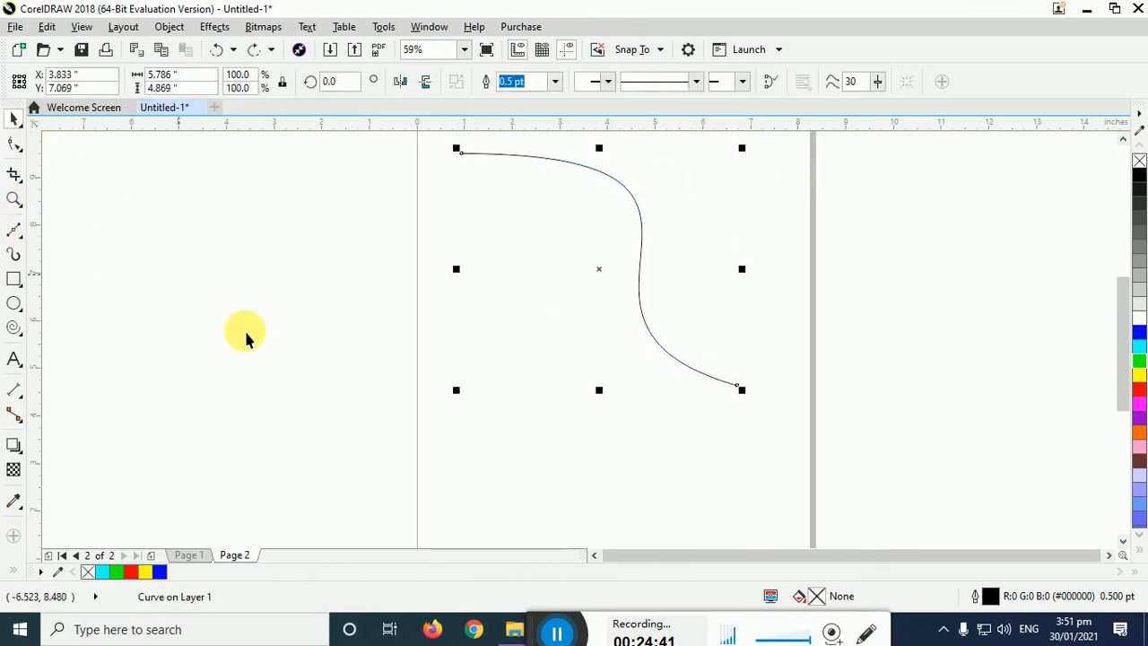
{"action": "key", "text": "Delete"}
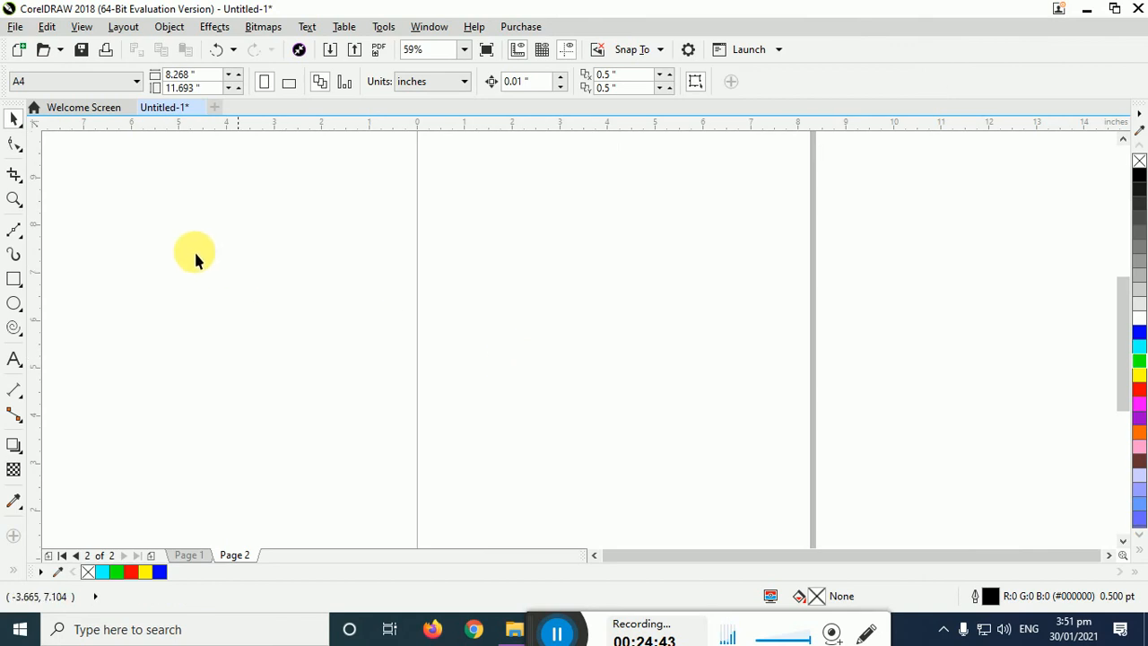
- Draw a straight diagonal Bézier line about 5.2 by 4.9 inches down the page and undo it
{"action": "left_click", "coordinate": [12, 231]}
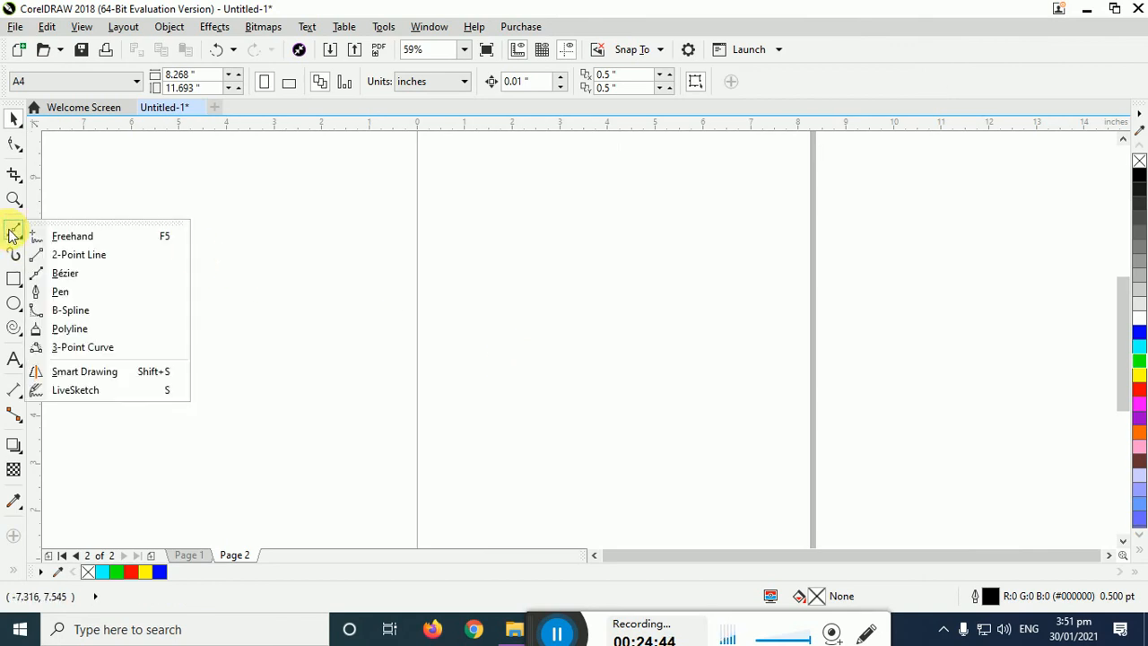
{"action": "left_click", "coordinate": [57, 276]}
{"action": "left_click", "coordinate": [473, 233]}
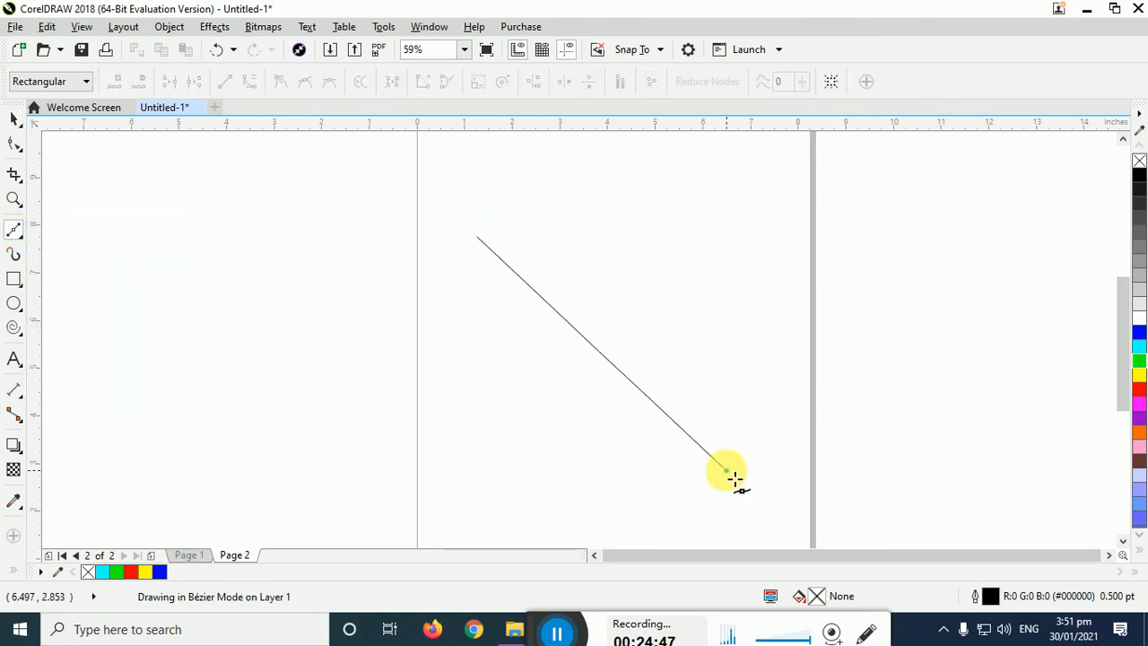
{"action": "left_click", "coordinate": [729, 472]}
{"action": "key", "text": "ctrl+z"}
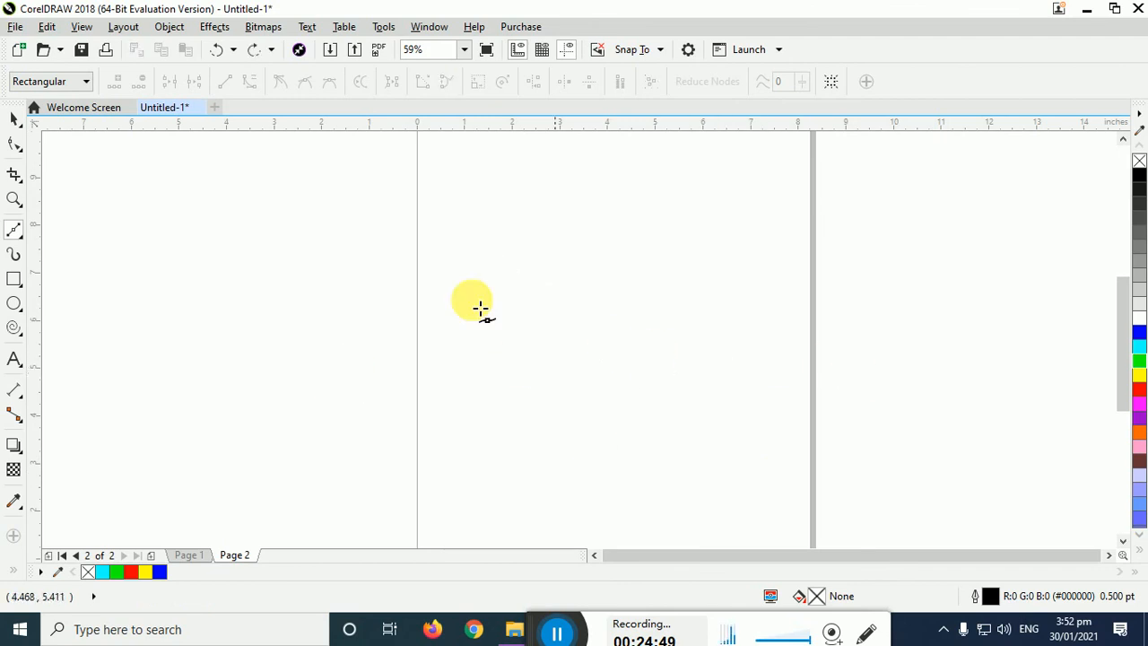
- Draw a Bézier curve about 6.4 by 4.1 inches bulging toward the page's right edge, with long sloping handles on its end node
{"action": "left_click", "coordinate": [466, 214]}
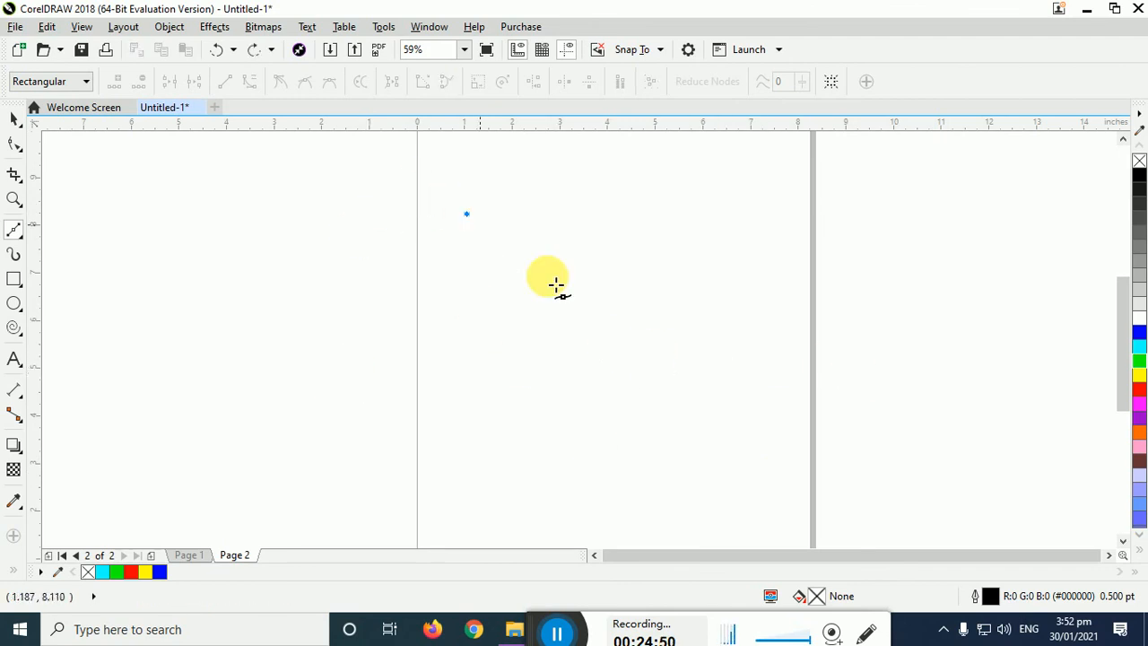
{"action": "left_click", "coordinate": [707, 409]}
{"action": "left_click_drag", "start_coordinate": [697, 435], "coordinate": [482, 480]}
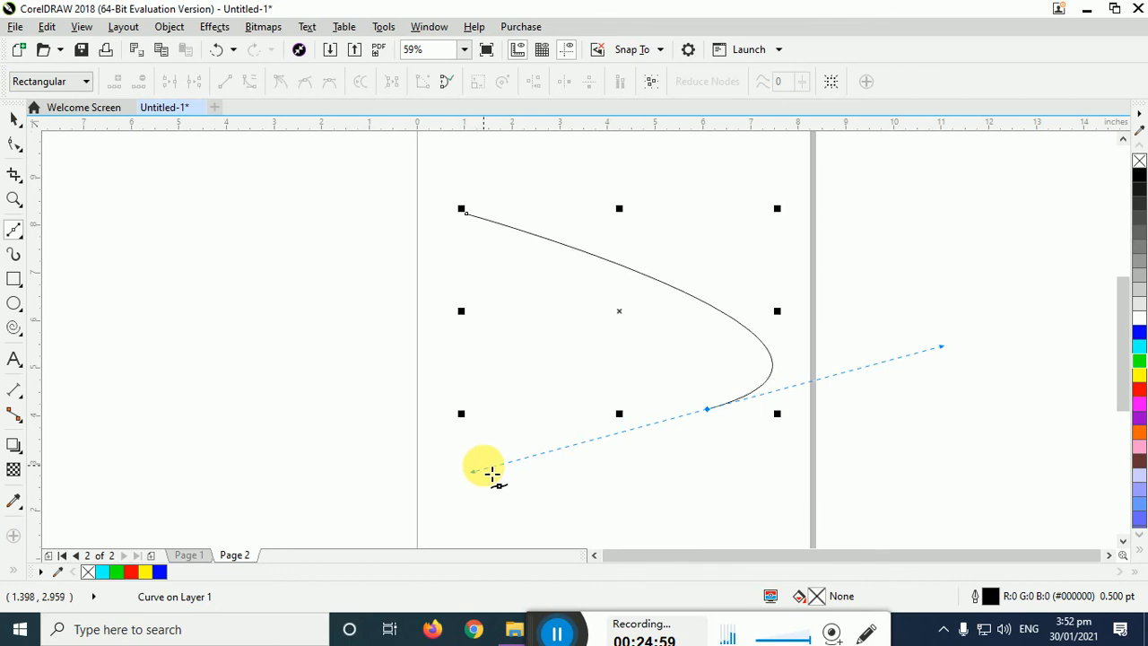
- Delete the bulging curve and draw an S-shaped Bézier curve about 6.9 by 3.6 inches across the page's left edge
{"action": "key", "text": "Delete"}
{"action": "left_click", "coordinate": [479, 236]}
{"action": "left_click_drag", "start_coordinate": [485, 244], "coordinate": [808, 255]}
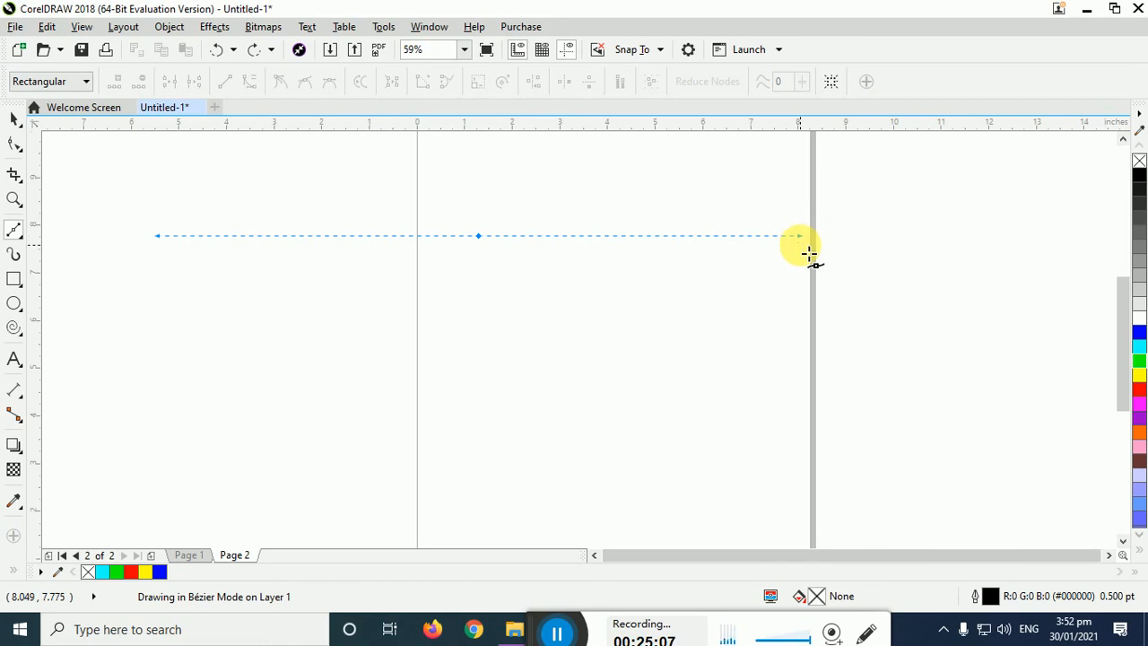
{"action": "mouse_move", "coordinate": [808, 255]}
{"action": "left_mouse_down"}
{"action": "mouse_move", "coordinate": [758, 254]}
{"action": "mouse_move", "coordinate": [843, 267]}
{"action": "mouse_move", "coordinate": [834, 278]}
{"action": "mouse_move", "coordinate": [848, 281]}
{"action": "mouse_move", "coordinate": [779, 272]}
{"action": "mouse_move", "coordinate": [794, 264]}
{"action": "left_mouse_up"}
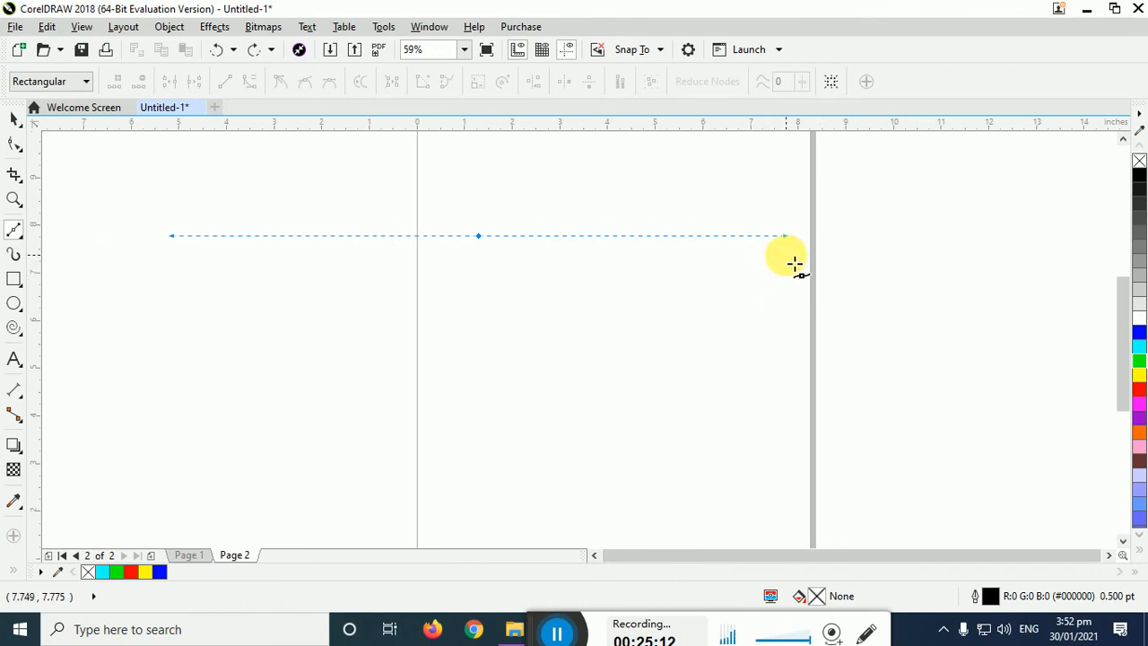
{"action": "left_click", "coordinate": [288, 408]}
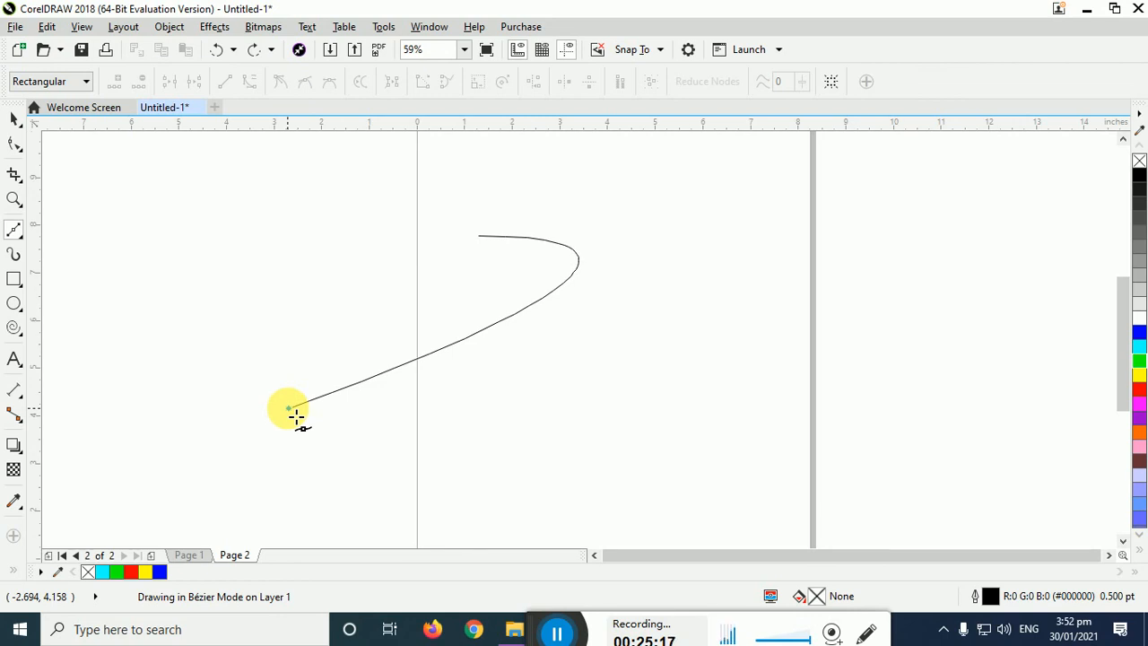
{"action": "left_click_drag", "start_coordinate": [296, 415], "coordinate": [583, 462]}
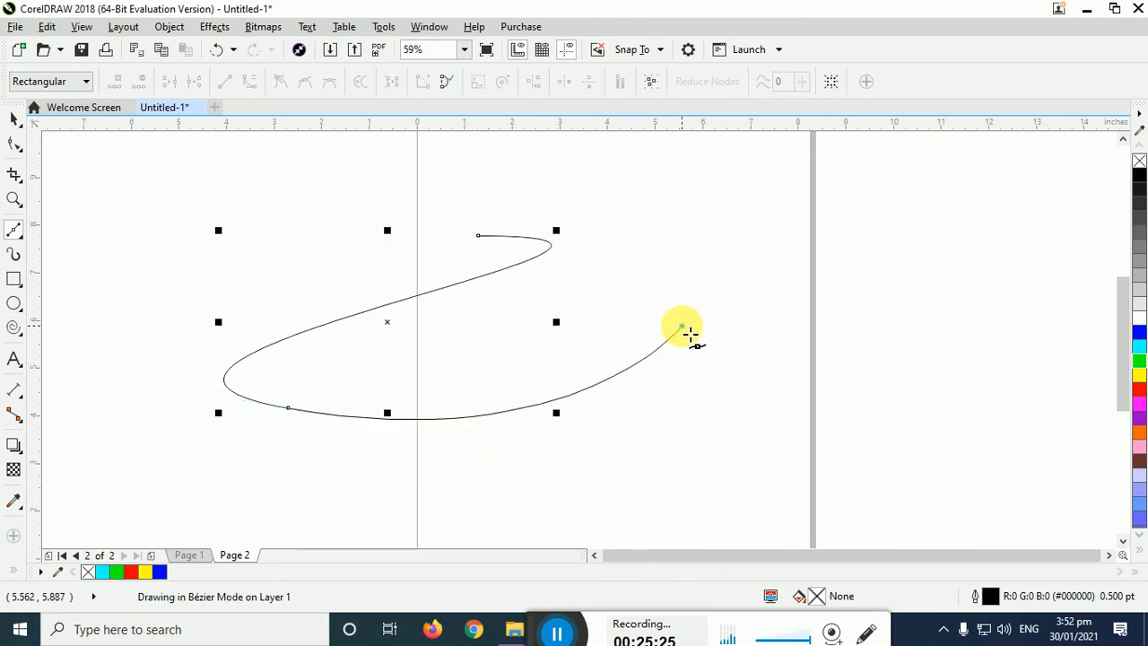
- Extend the S-shaped curve with straight Bézier segments zigzagging past the page's right edge and back underneath the curve
{"action": "left_click", "coordinate": [664, 254]}
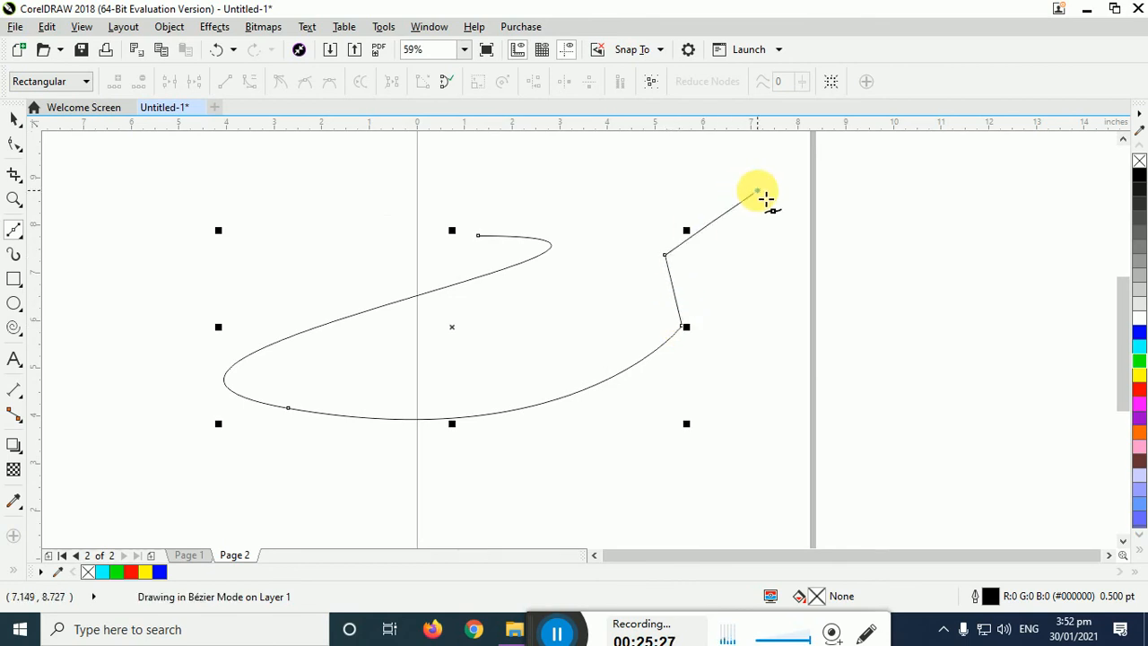
{"action": "left_click", "coordinate": [757, 191]}
{"action": "left_click", "coordinate": [870, 373]}
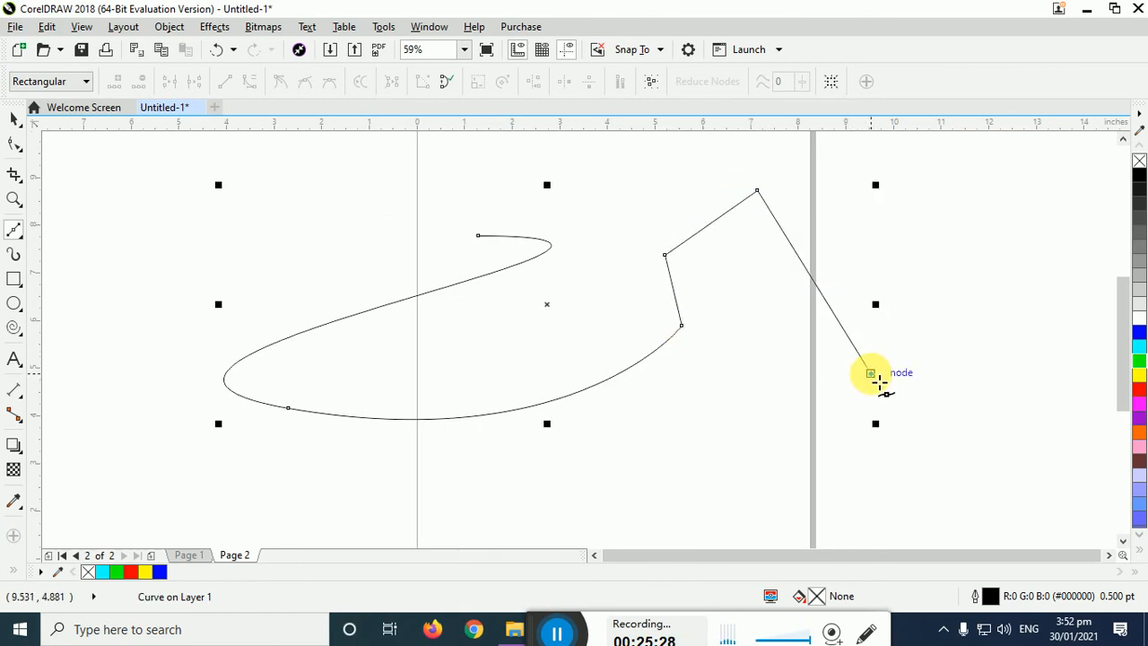
{"action": "left_click", "coordinate": [660, 484]}
{"action": "left_click", "coordinate": [458, 461]}
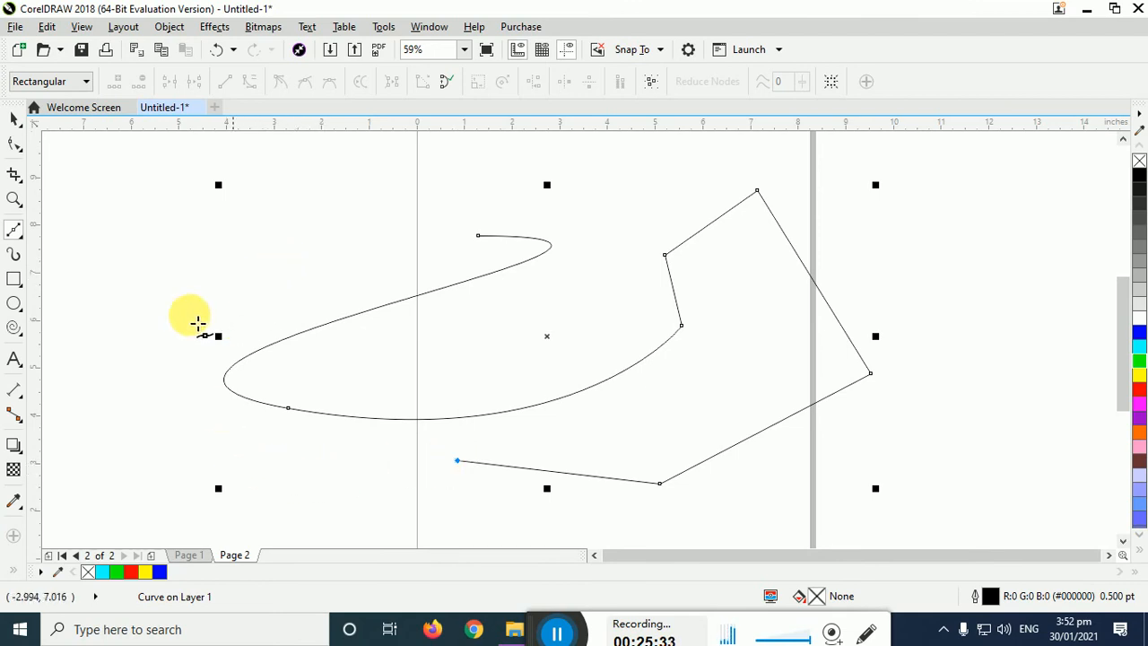
- Sweep the path back up with a long curved segment, close it at its start node and undo the closing segment
{"action": "left_click_drag", "start_coordinate": [368, 247], "coordinate": [854, 183]}
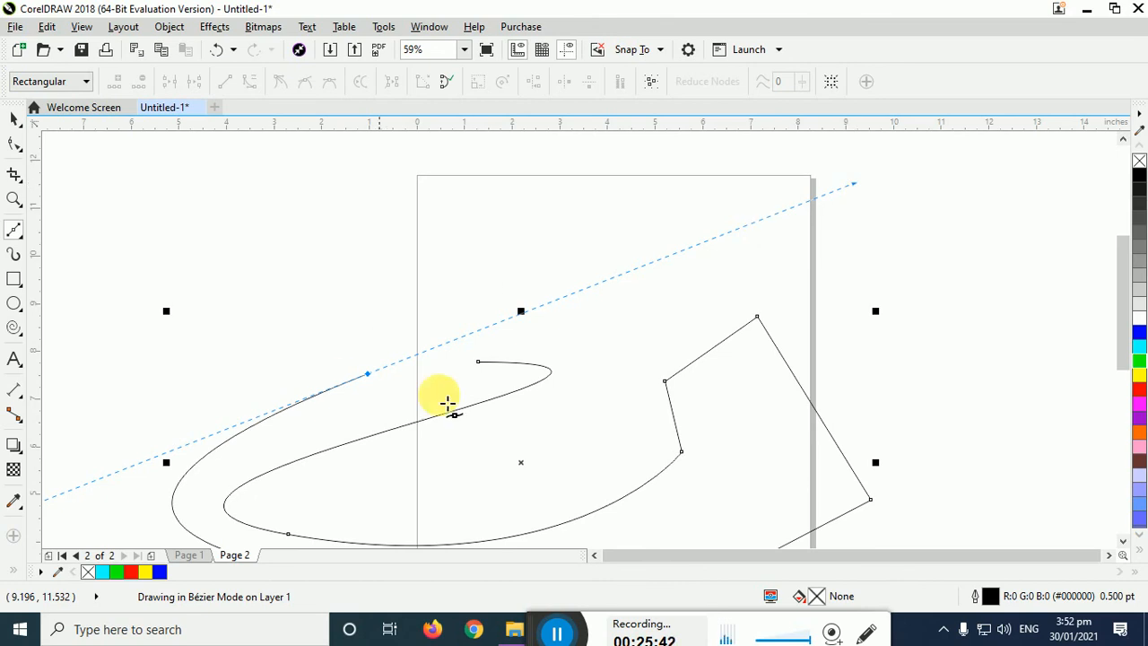
{"action": "left_click", "coordinate": [481, 363]}
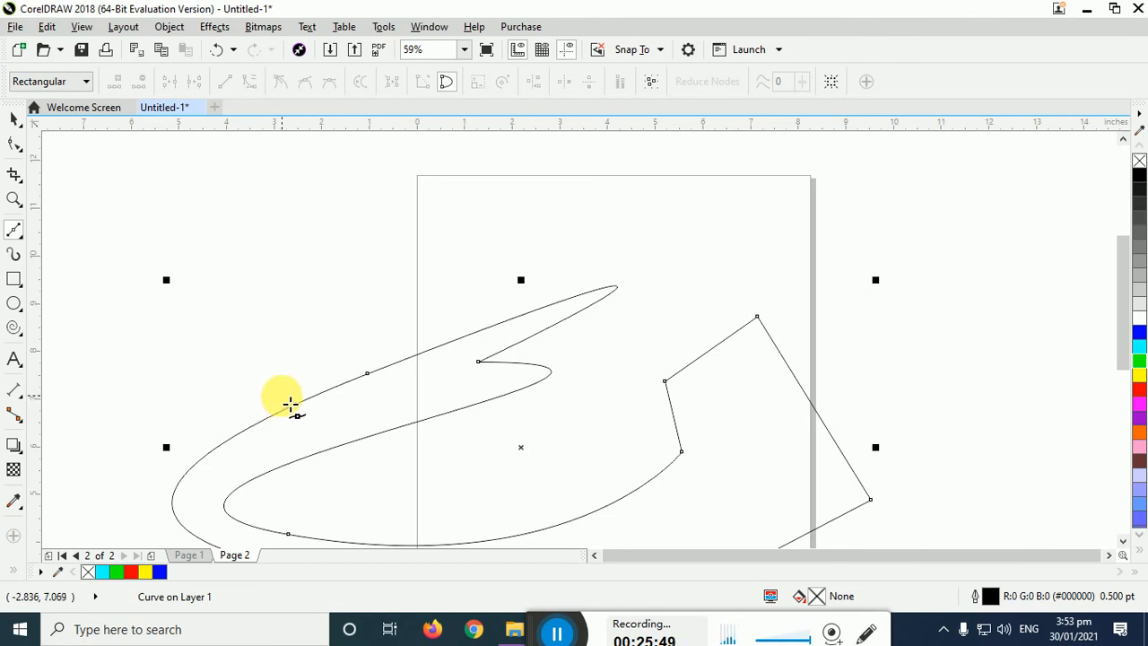
{"action": "key", "text": "ctrl+z"}
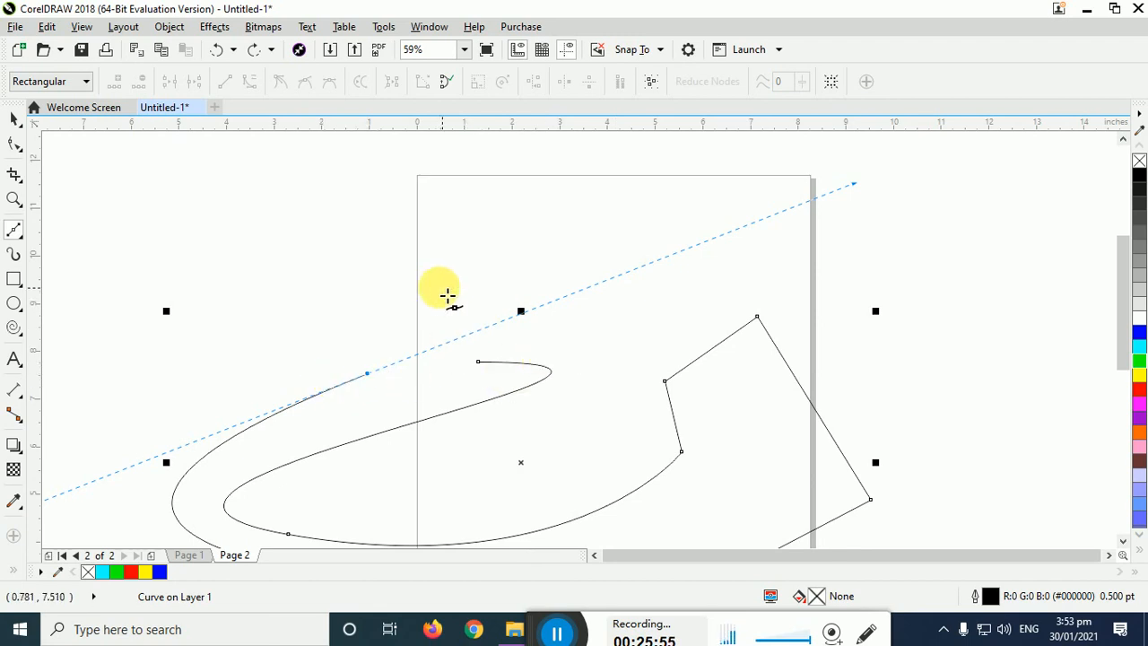
- Delete the open path and draw a closed cloud-like Bézier shape about 3.7 by 2.3 inches in the page's upper half
{"action": "key", "text": "space"}
{"action": "key", "text": "Delete"}
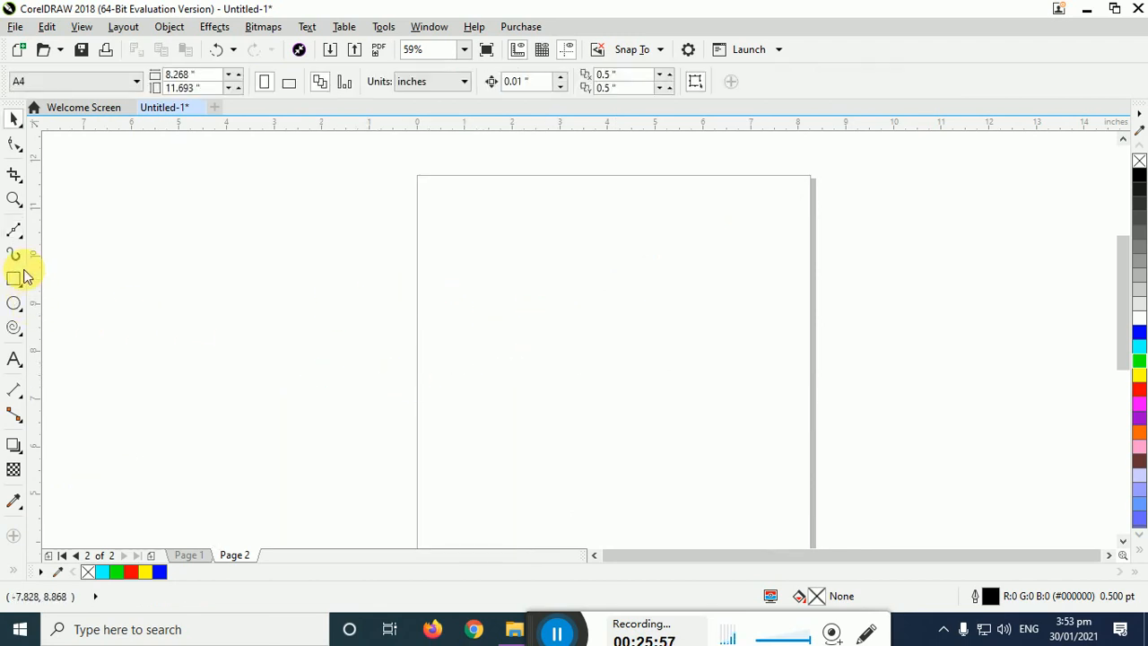
{"action": "left_click", "coordinate": [15, 231]}
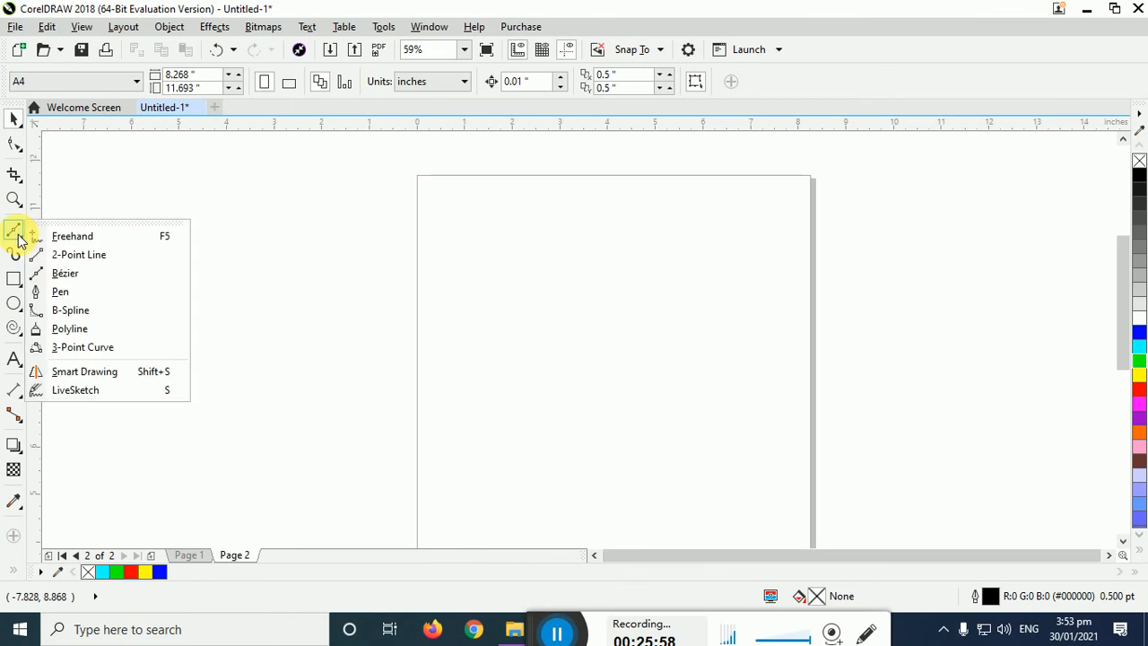
{"action": "left_click", "coordinate": [73, 274]}
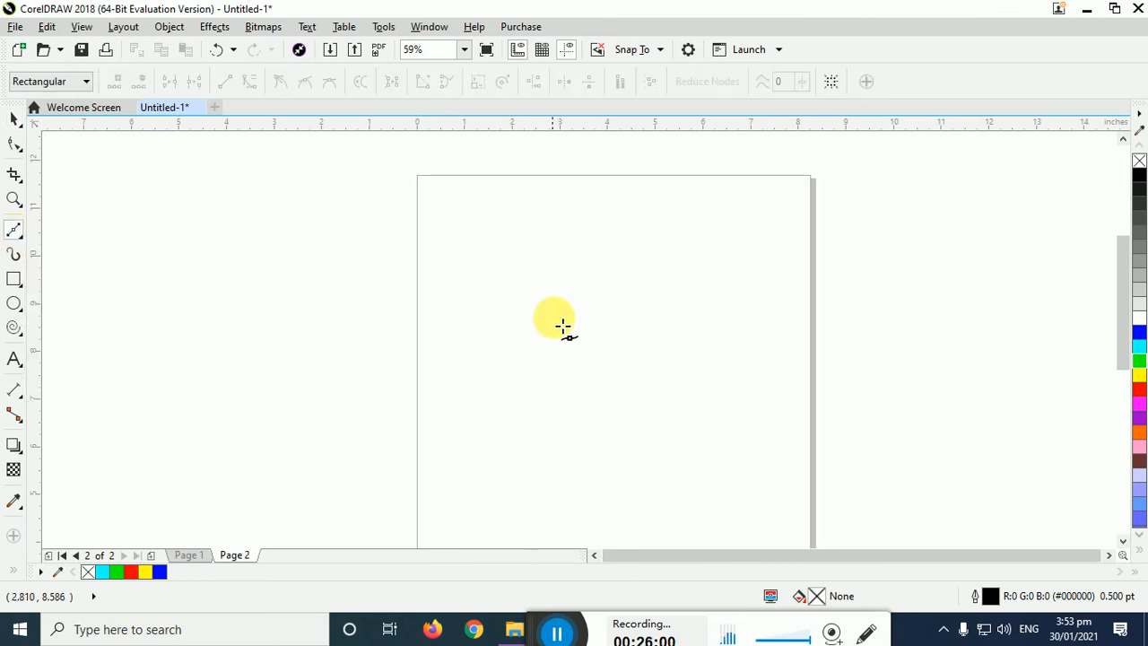
{"action": "left_click", "coordinate": [628, 259]}
{"action": "left_click_drag", "start_coordinate": [627, 256], "coordinate": [665, 255]}
{"action": "mouse_move", "coordinate": [692, 297]}
{"action": "left_mouse_down"}
{"action": "mouse_move", "coordinate": [666, 315]}
{"action": "mouse_move", "coordinate": [689, 348]}
{"action": "mouse_move", "coordinate": [574, 352]}
{"action": "left_mouse_up"}
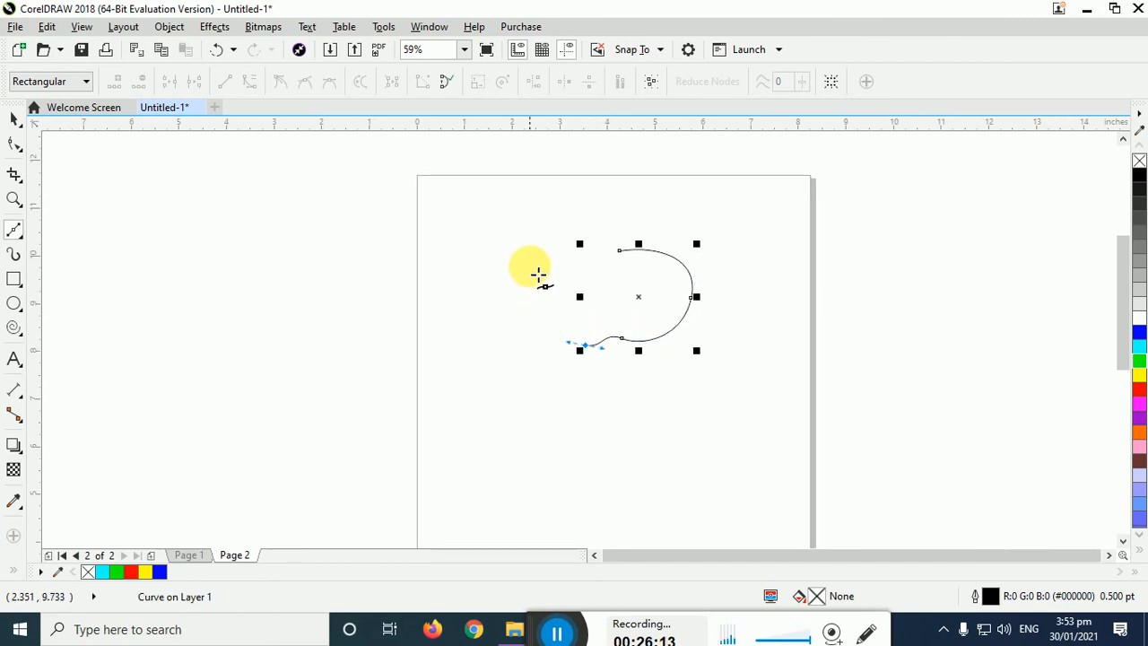
{"action": "left_click_drag", "start_coordinate": [535, 260], "coordinate": [633, 271]}
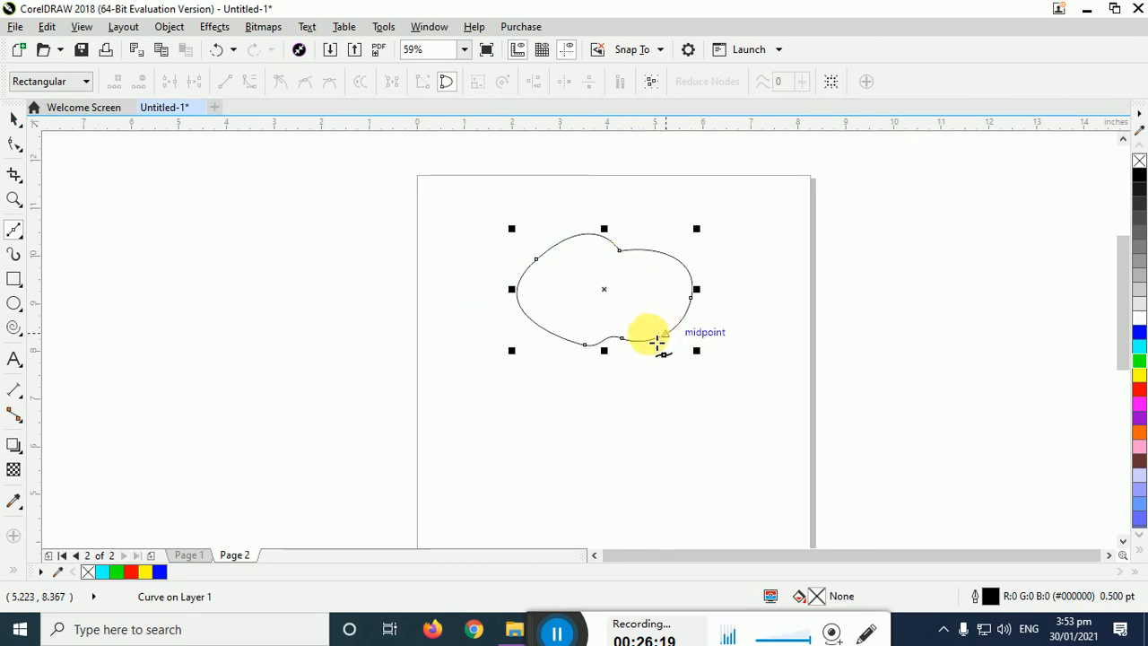
- Move the cloud-like shape about 0.7 inch left and 1 inch down on the page
{"action": "left_click", "coordinate": [14, 118]}
{"action": "left_click_drag", "start_coordinate": [579, 295], "coordinate": [546, 341]}
{"action": "left_click", "coordinate": [486, 448]}
{"action": "left_click", "coordinate": [565, 390]}
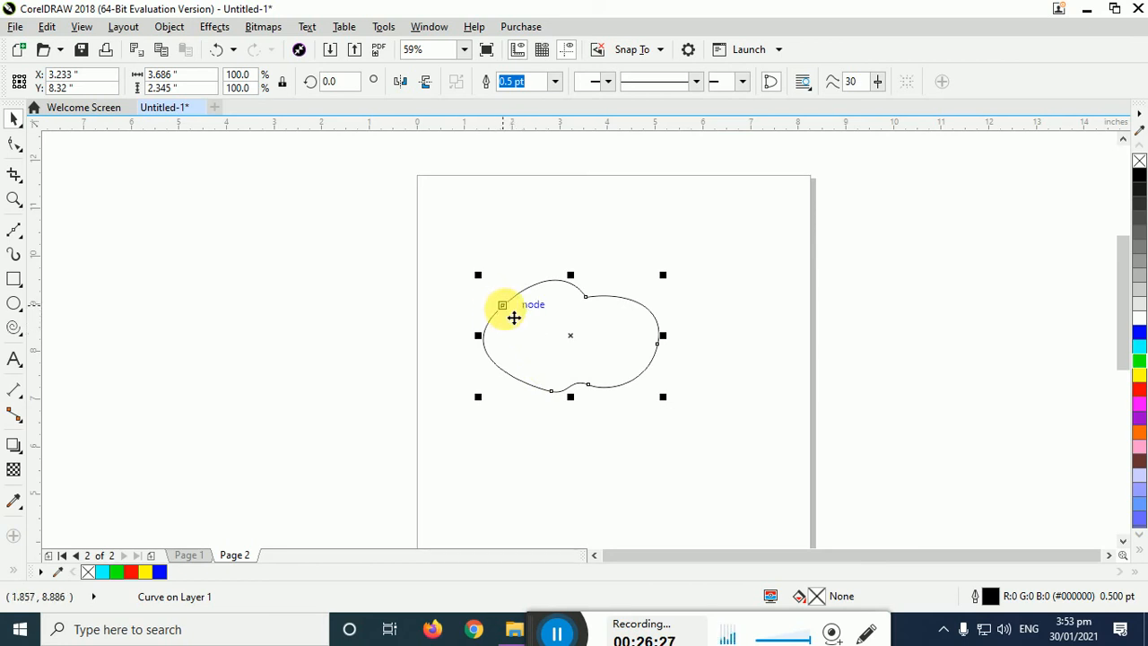
- Delete the cloud shape's upper-left node with the Shape tool, followed by all of its remaining nodes
{"action": "left_click", "coordinate": [14, 143]}
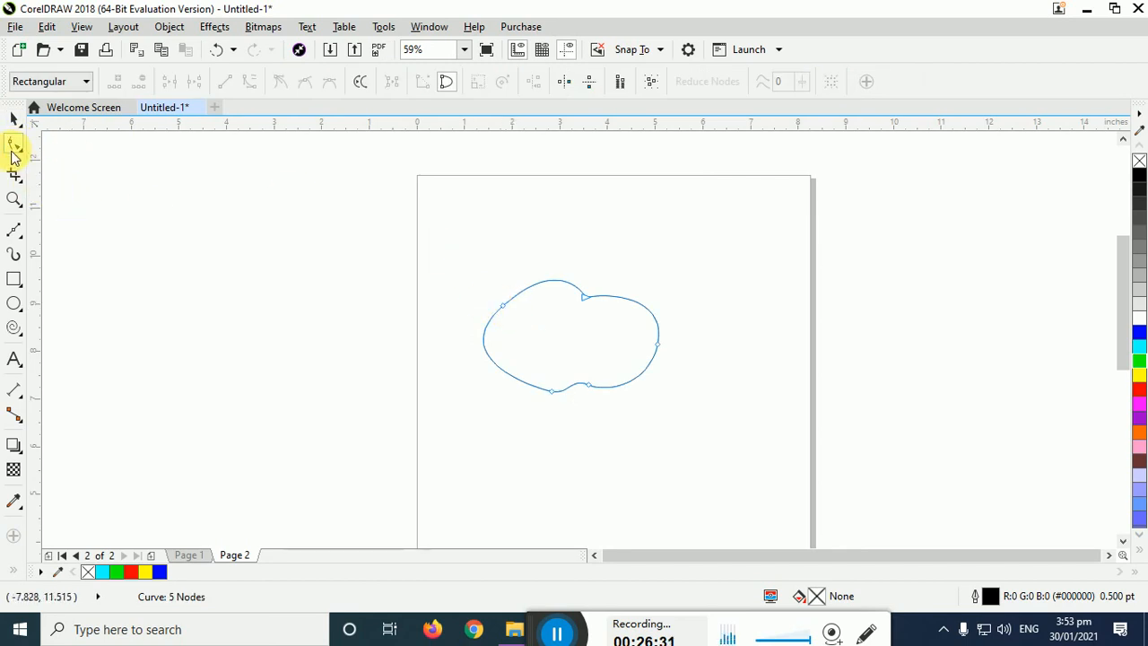
{"action": "left_click", "coordinate": [504, 308]}
{"action": "key", "text": "Delete"}
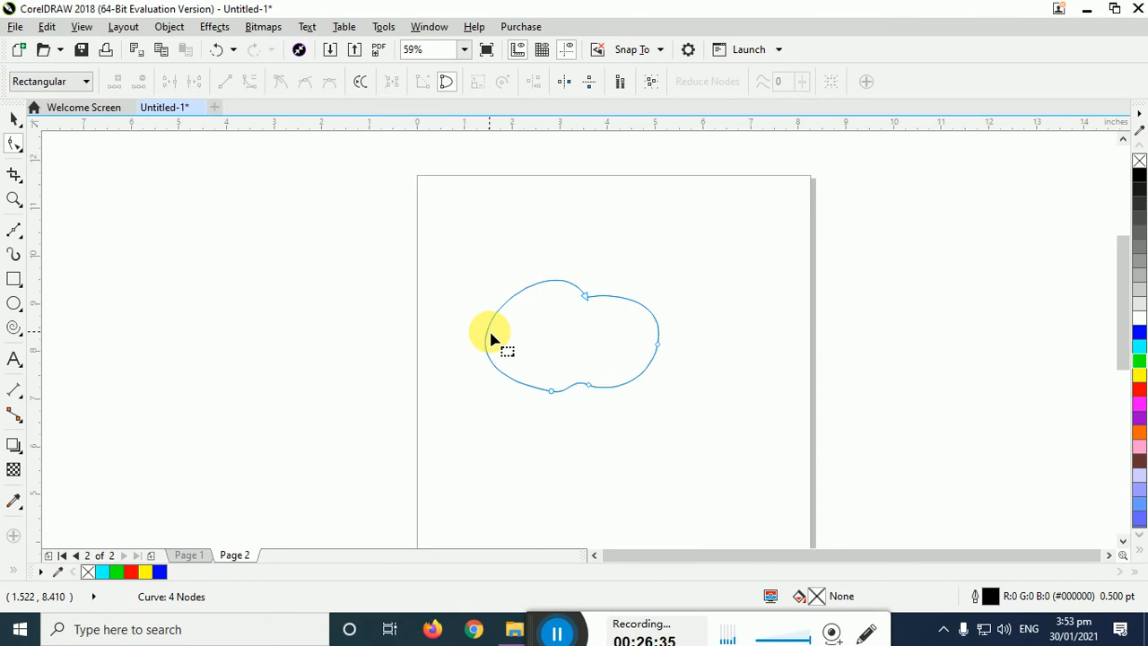
{"action": "left_click_drag", "start_coordinate": [436, 237], "coordinate": [924, 510]}
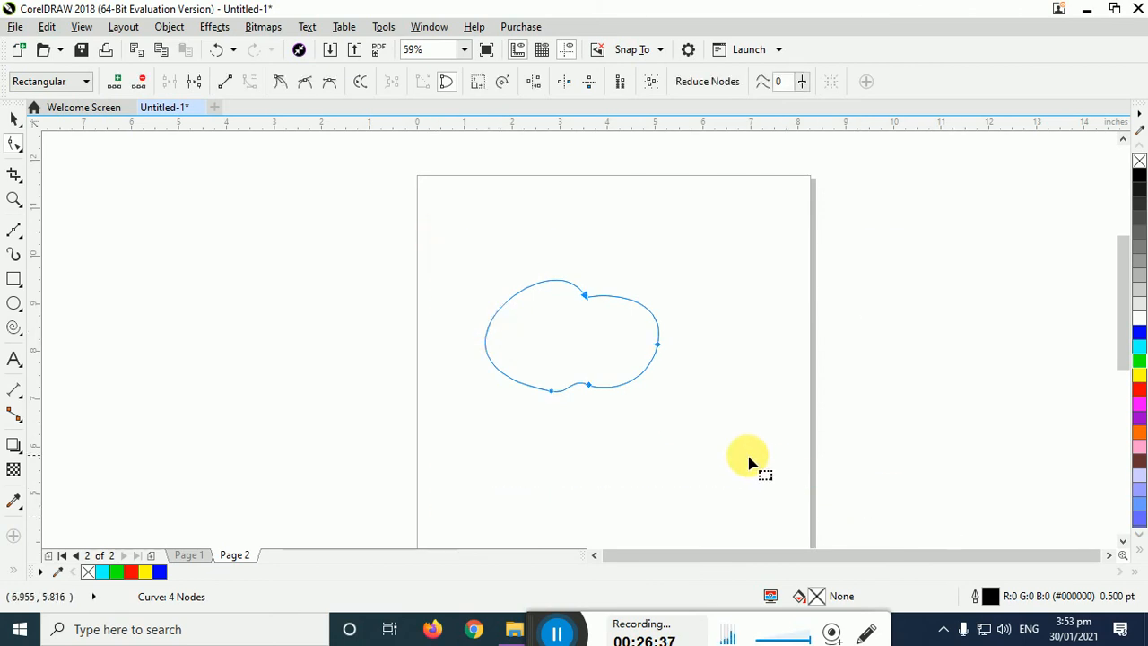
{"action": "key", "text": "Delete"}
- Draw a V-shaped Bézier path of two straight segments, about 5.7 by 4.3 inches, on the page
{"action": "left_click", "coordinate": [13, 229]}
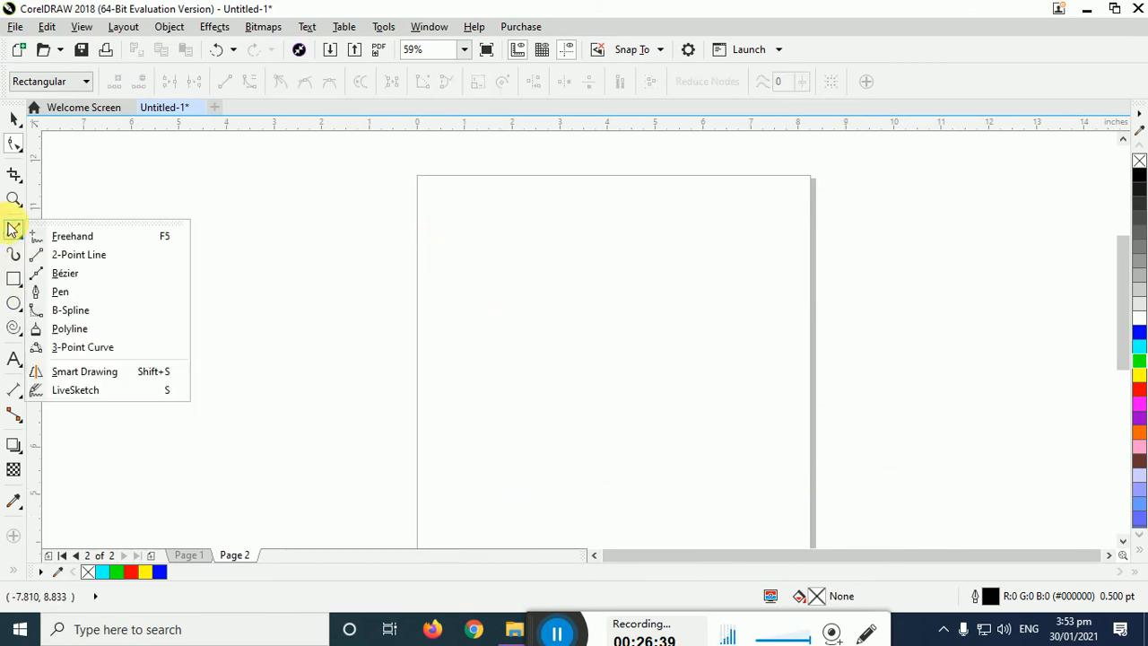
{"action": "left_click", "coordinate": [11, 233]}
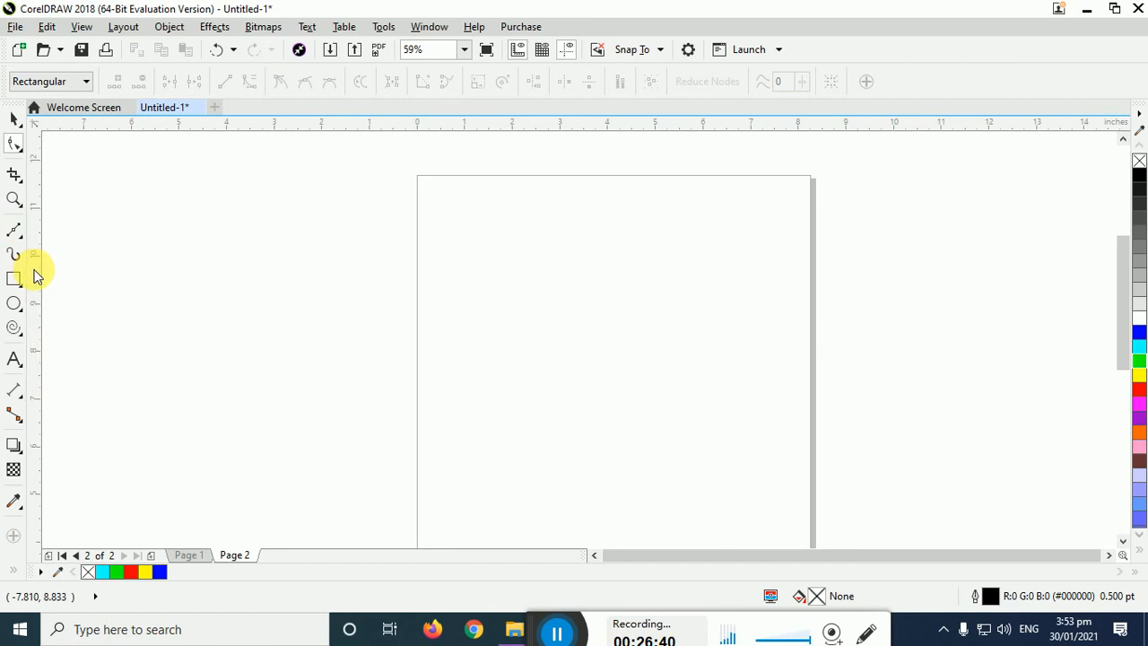
{"action": "left_click", "coordinate": [14, 229]}
{"action": "left_click", "coordinate": [72, 274]}
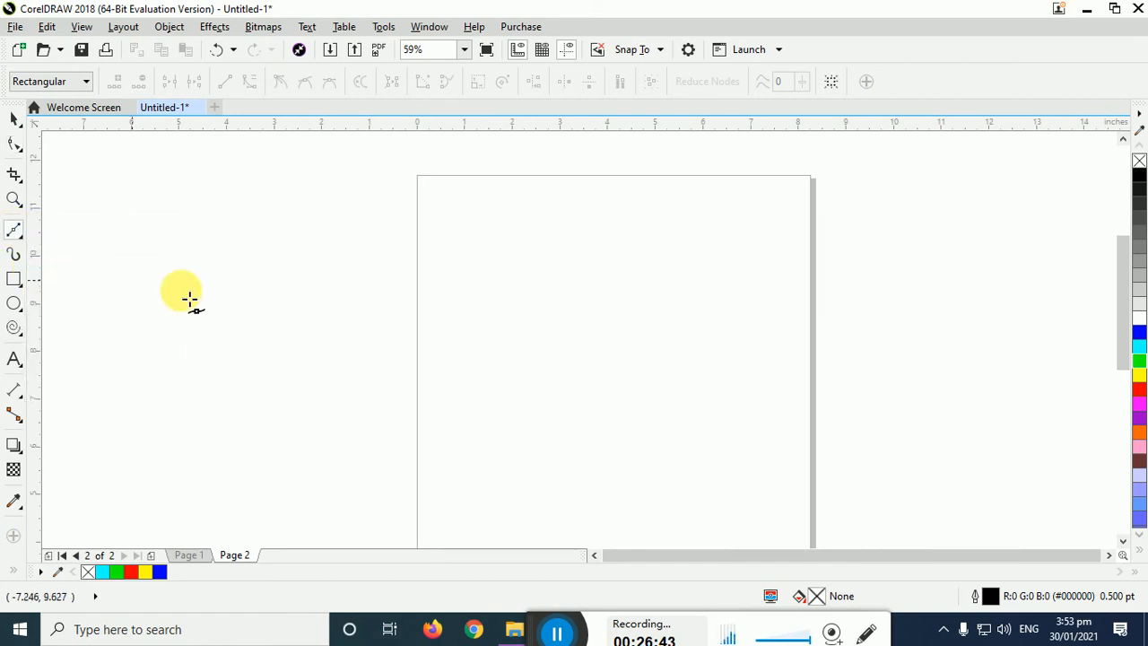
{"action": "left_click", "coordinate": [506, 281]}
{"action": "left_click", "coordinate": [725, 472]}
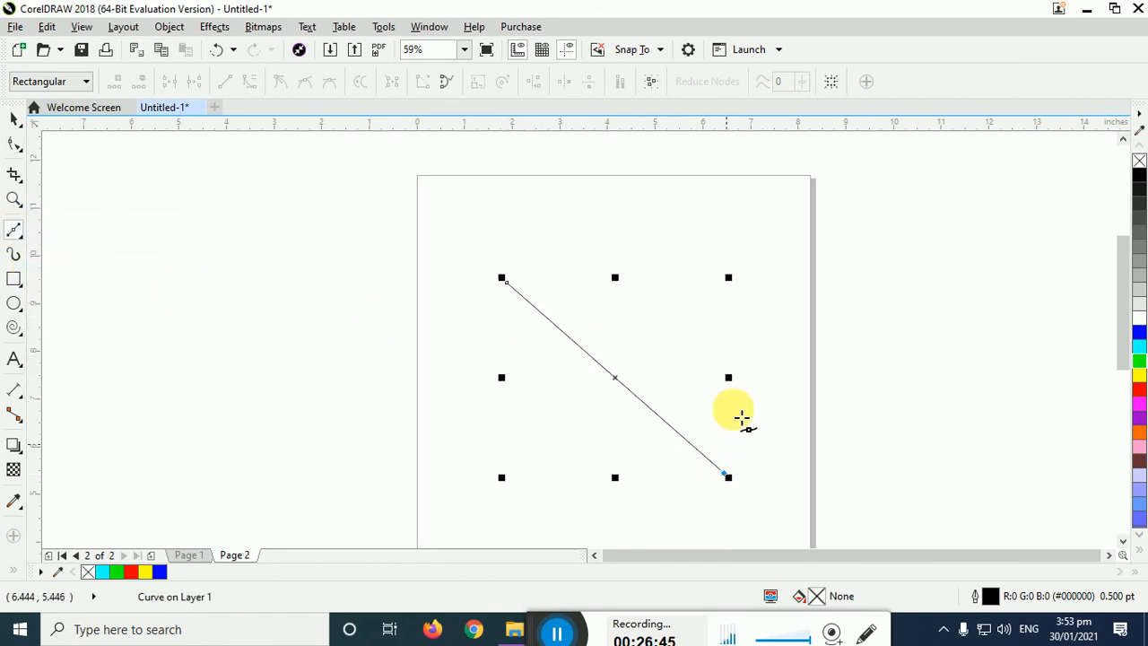
{"action": "left_click", "coordinate": [776, 268]}
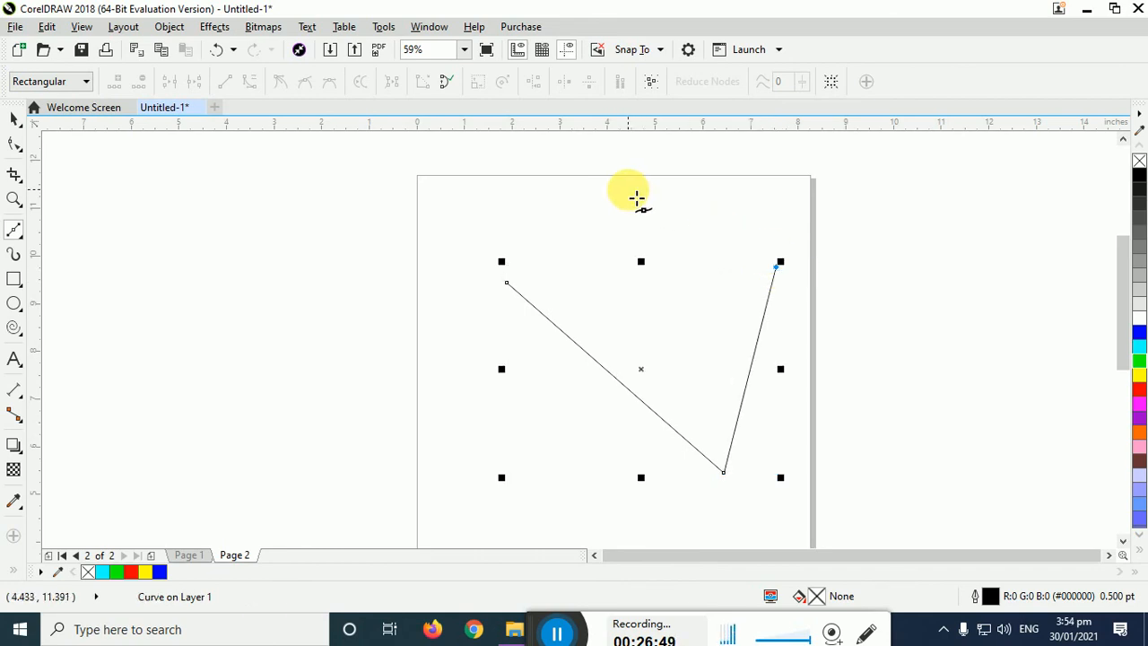
- Close the V-shaped path with two curved segments along the page's top and a short straight segment, and delete the shape
{"action": "left_click_drag", "start_coordinate": [629, 192], "coordinate": [609, 235]}
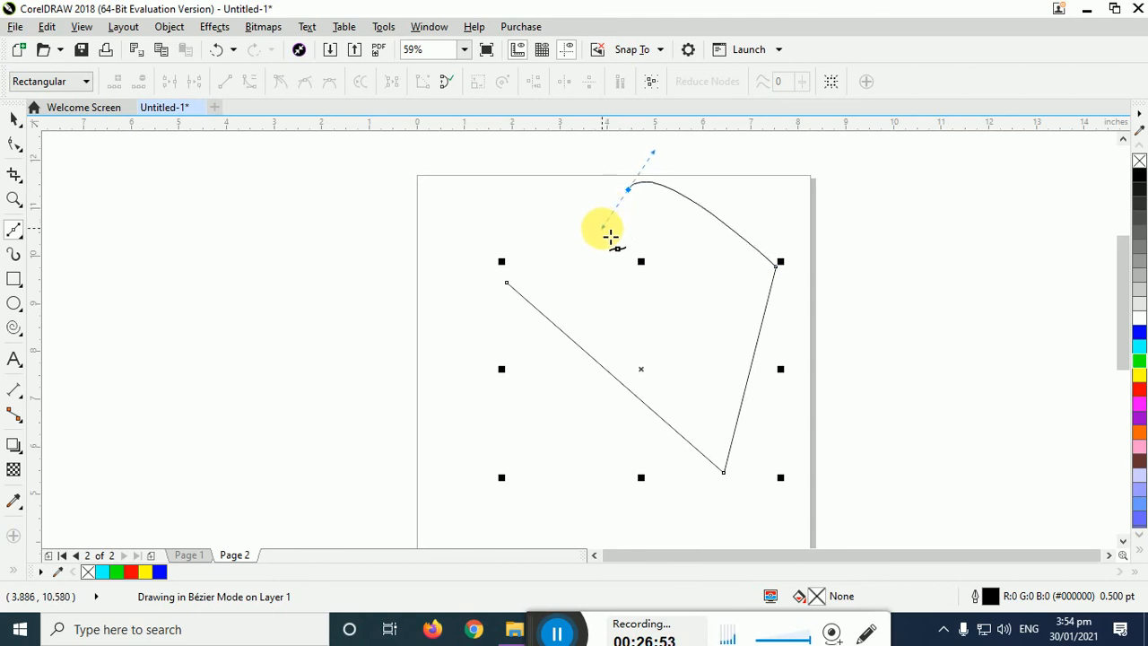
{"action": "left_click_drag", "start_coordinate": [610, 235], "coordinate": [609, 256]}
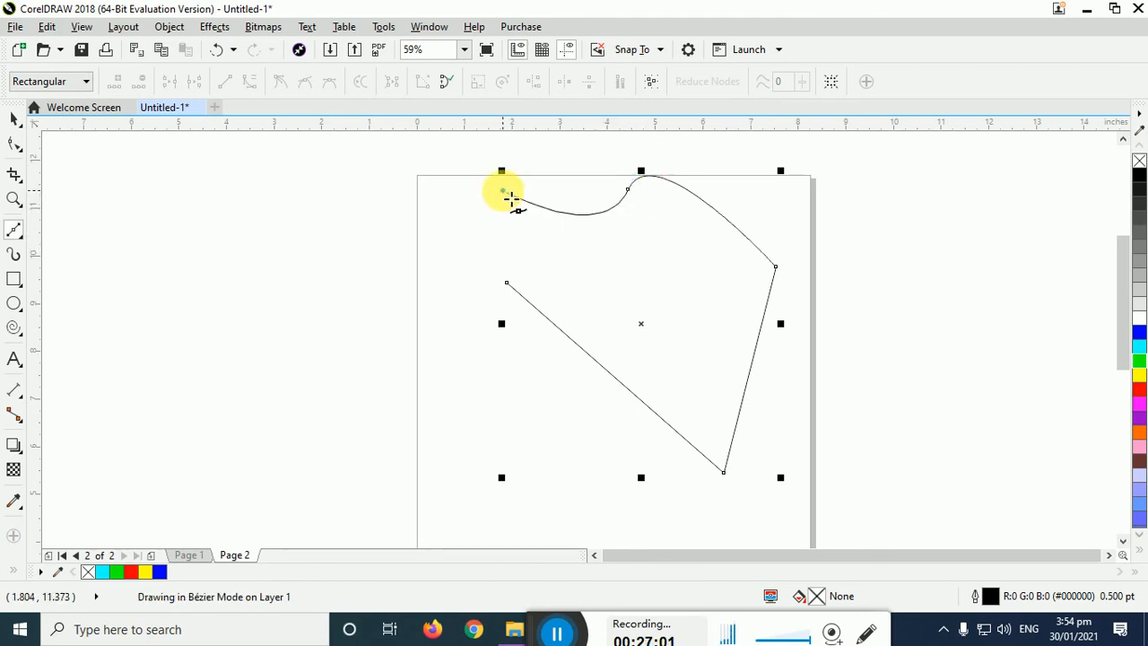
{"action": "left_click", "coordinate": [503, 192]}
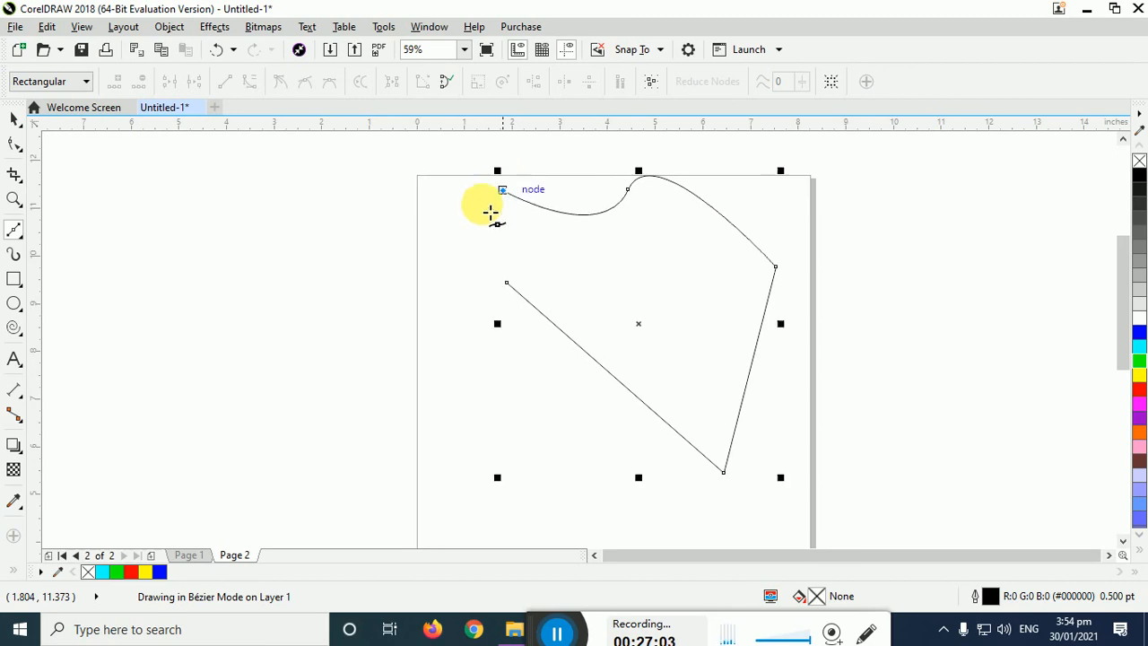
{"action": "left_click", "coordinate": [507, 284]}
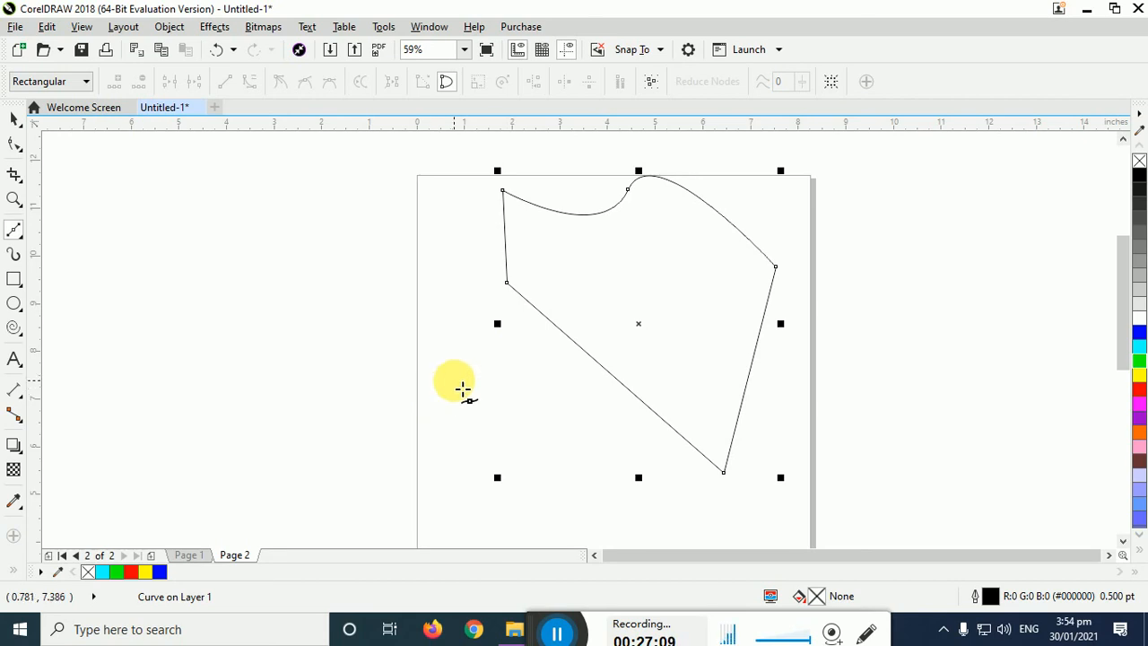
{"action": "key", "text": "space"}
{"action": "key", "text": "Delete"}
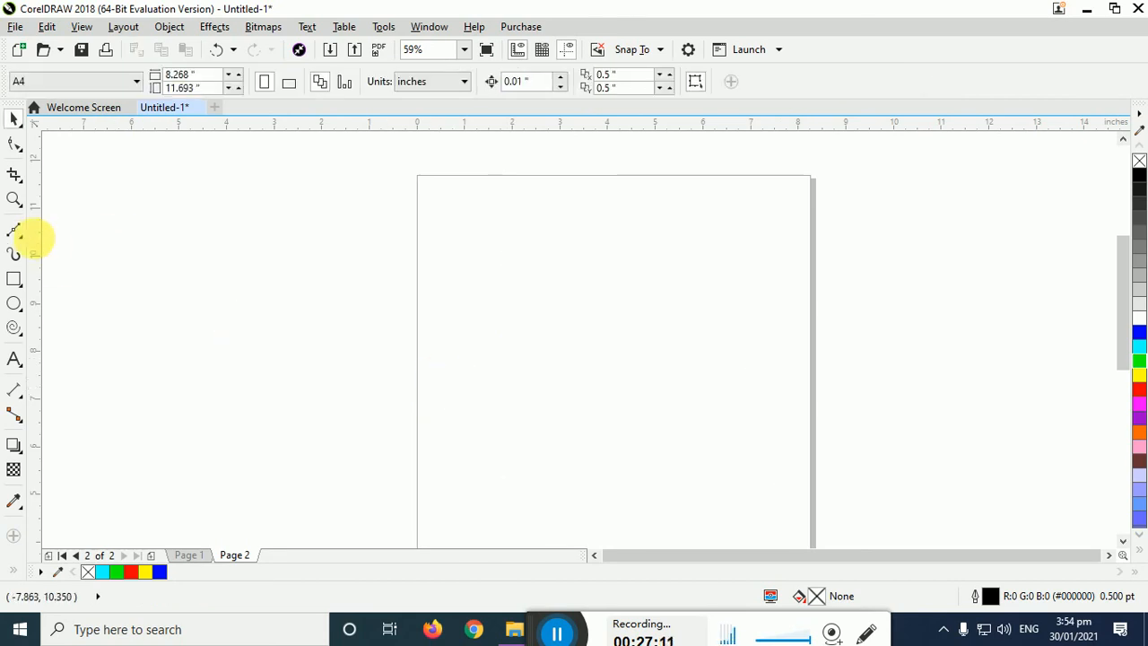
- Draw a closed Pen tool shape about 9.3 by 5.7 inches, with two straight lower segments and an S-shaped curved upper side
{"action": "left_click", "coordinate": [12, 235]}
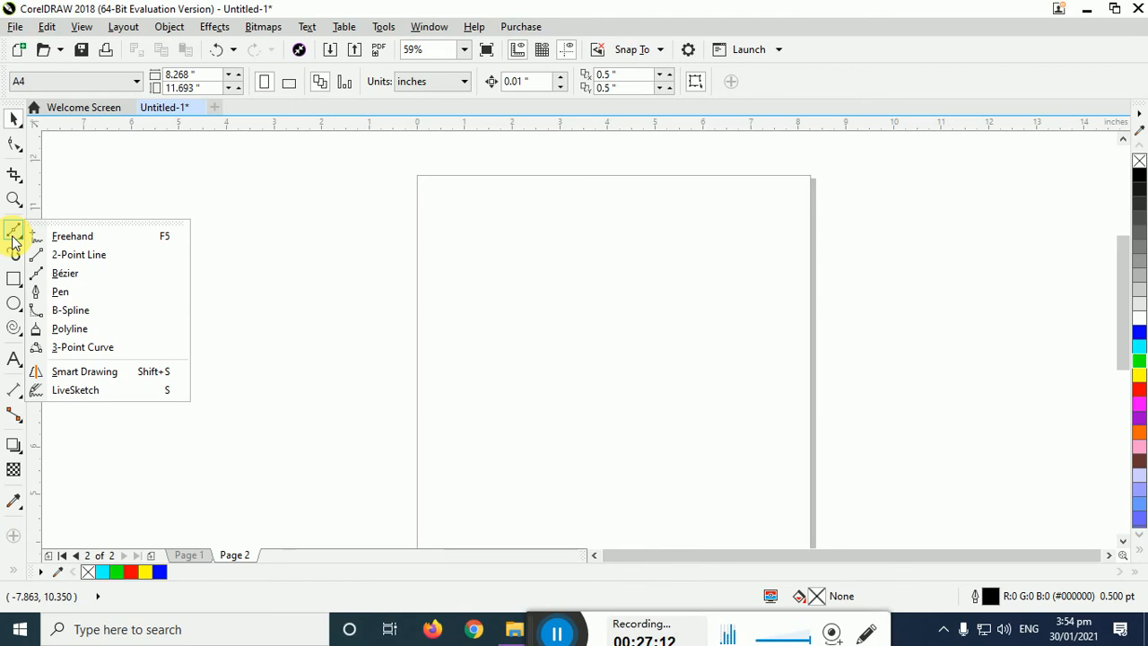
{"action": "left_click", "coordinate": [70, 291]}
{"action": "left_click", "coordinate": [451, 308]}
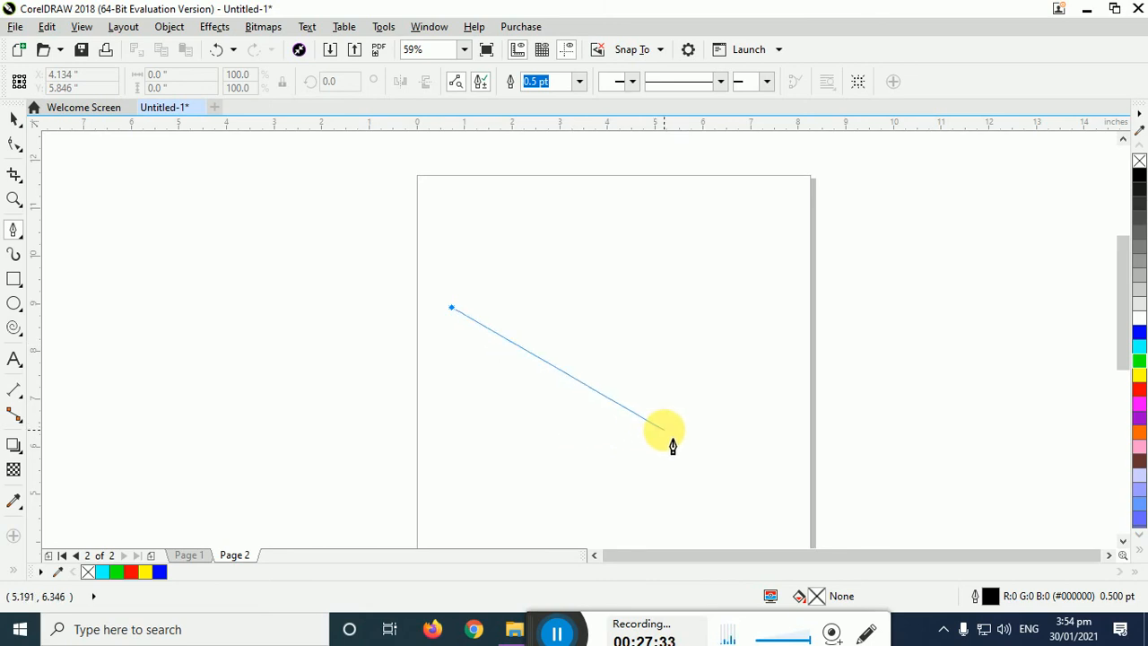
{"action": "left_click", "coordinate": [666, 427]}
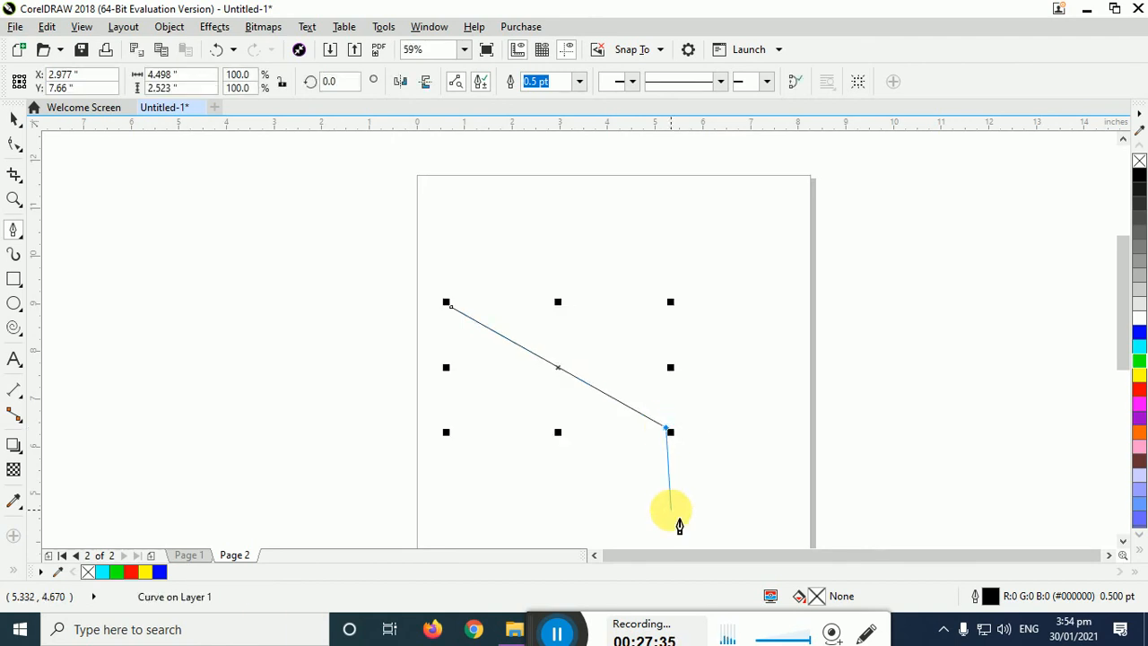
{"action": "left_click", "coordinate": [898, 244]}
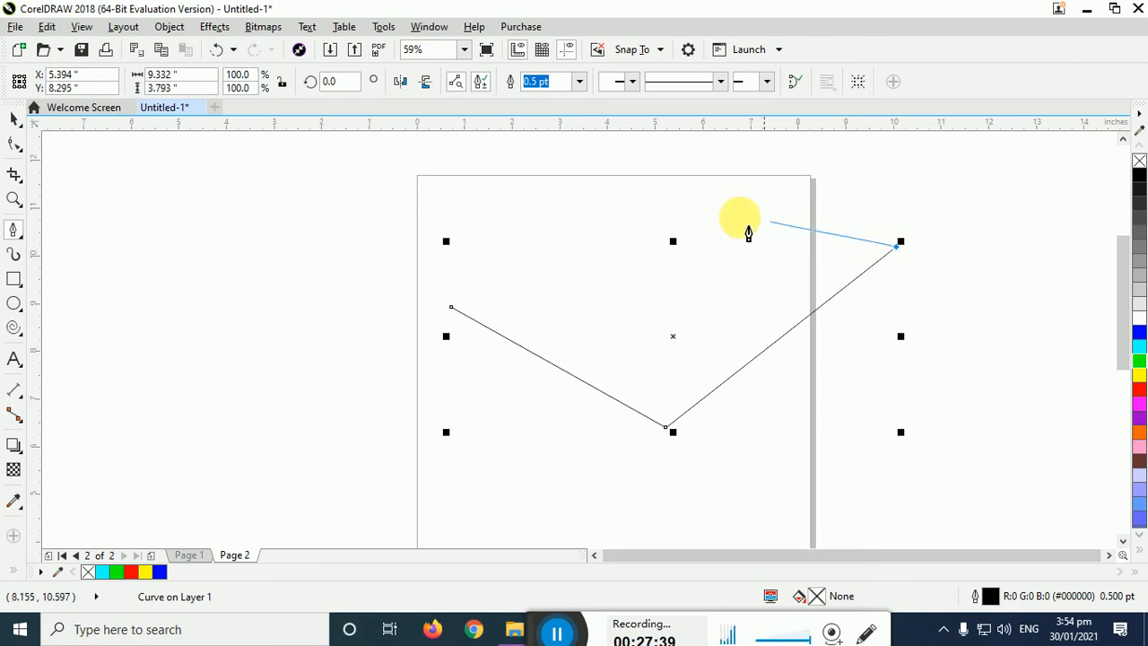
{"action": "left_click_drag", "start_coordinate": [643, 201], "coordinate": [661, 324]}
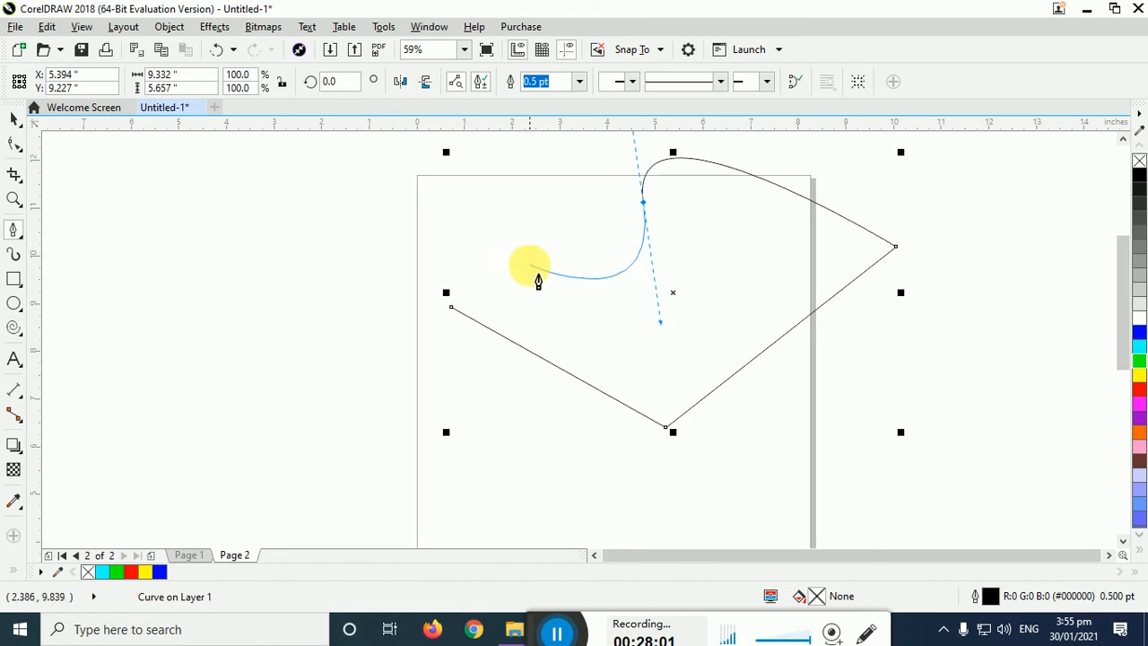
{"action": "left_click", "coordinate": [450, 307]}
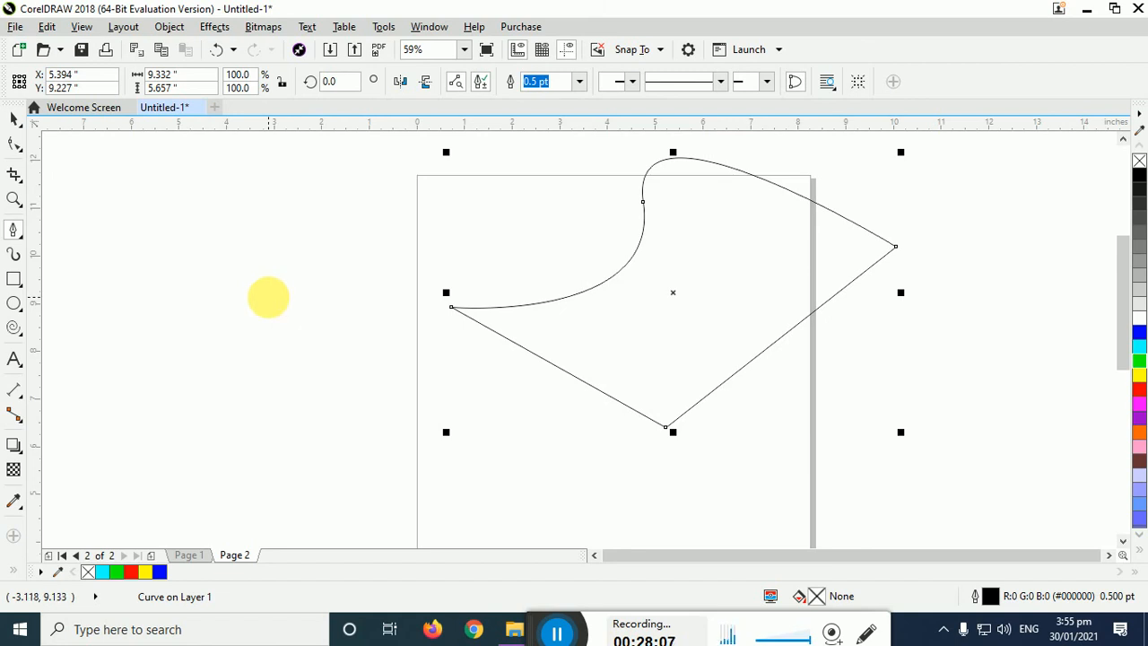
- Delete the S-curved shape and draw a closed Pen tool triangle about 4.7 by 2.7 inches on the page
{"action": "key", "text": "Delete"}
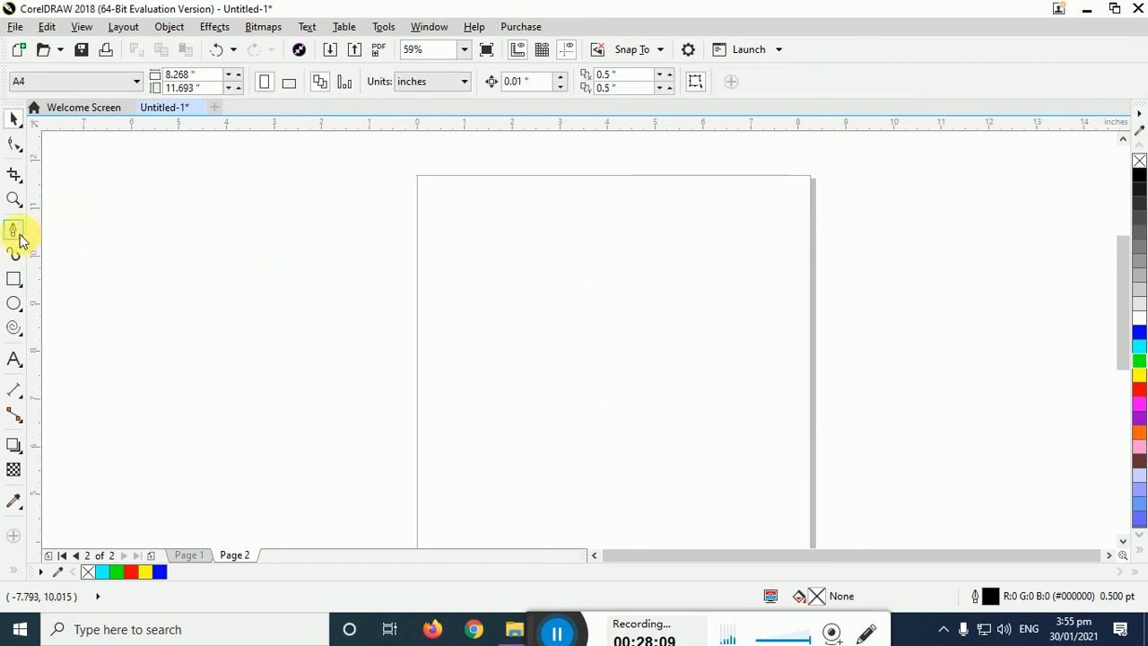
{"action": "left_click", "coordinate": [19, 236]}
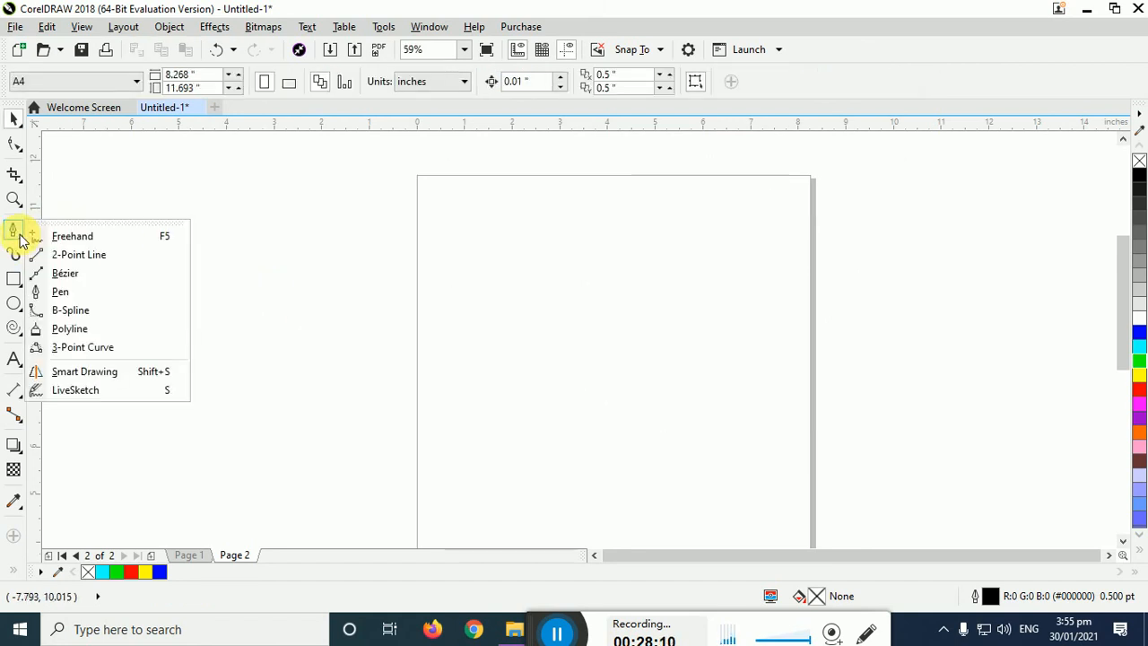
{"action": "left_click", "coordinate": [97, 293]}
{"action": "left_click", "coordinate": [509, 257]}
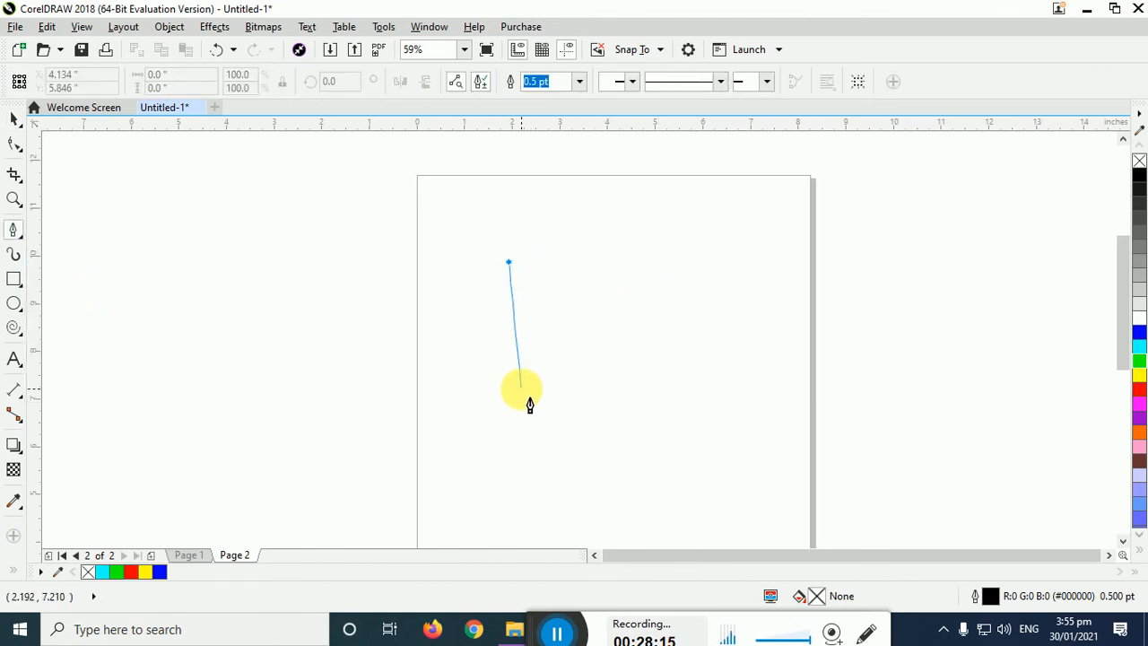
{"action": "left_click", "coordinate": [520, 392]}
{"action": "left_click", "coordinate": [734, 348]}
{"action": "left_click", "coordinate": [509, 260]}
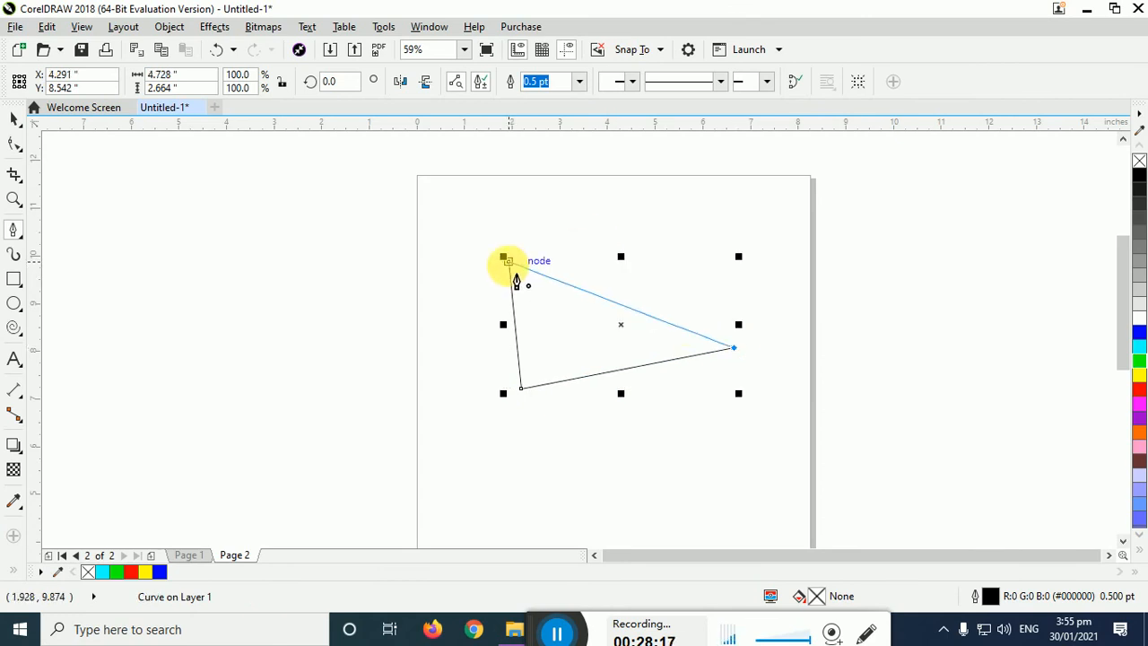
- Draw a closed Pen tool petal about 1.2 by 2.4 inches beside the page, with a curved outer side and a straight inner side
{"action": "left_click_drag", "start_coordinate": [255, 286], "coordinate": [365, 271]}
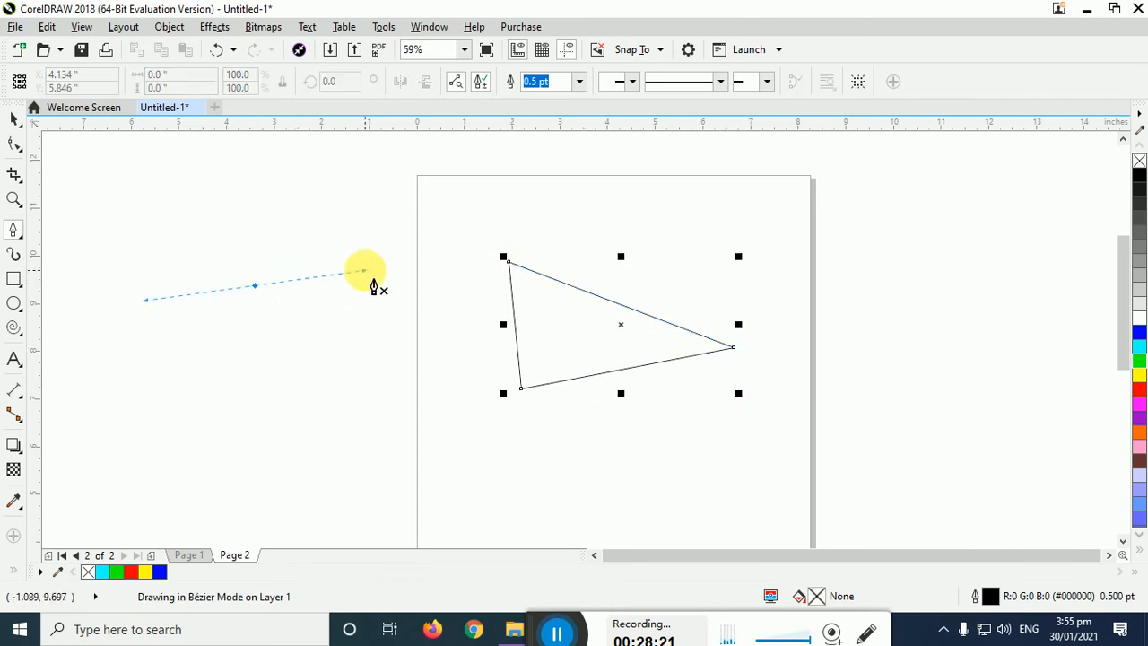
{"action": "left_click", "coordinate": [285, 401]}
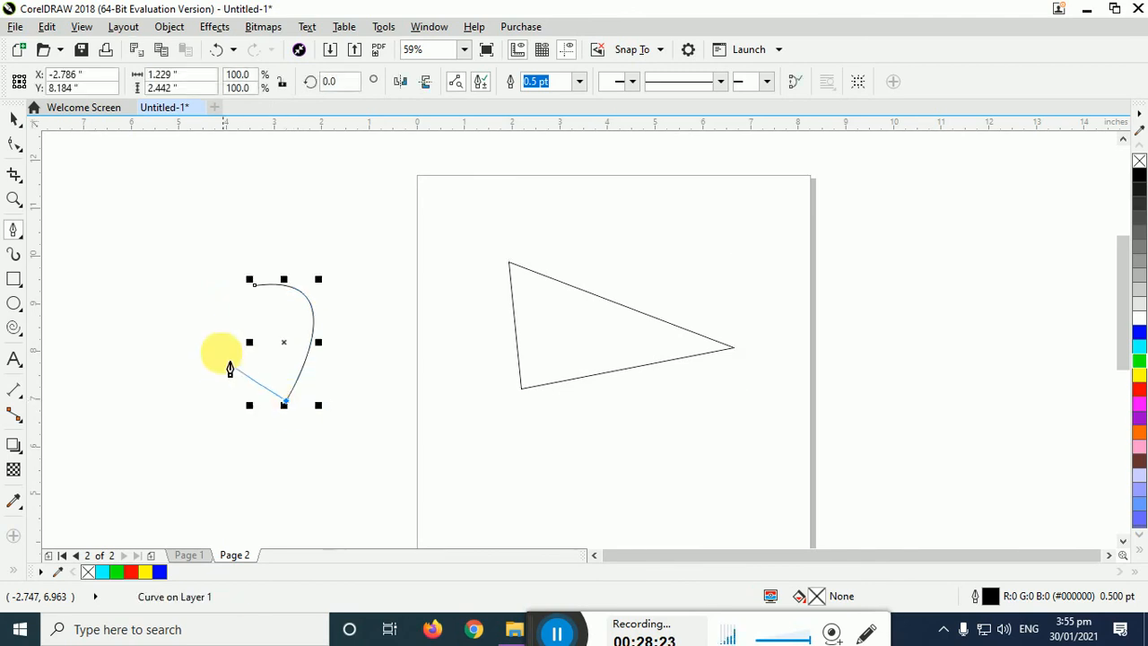
{"action": "left_click", "coordinate": [260, 300]}
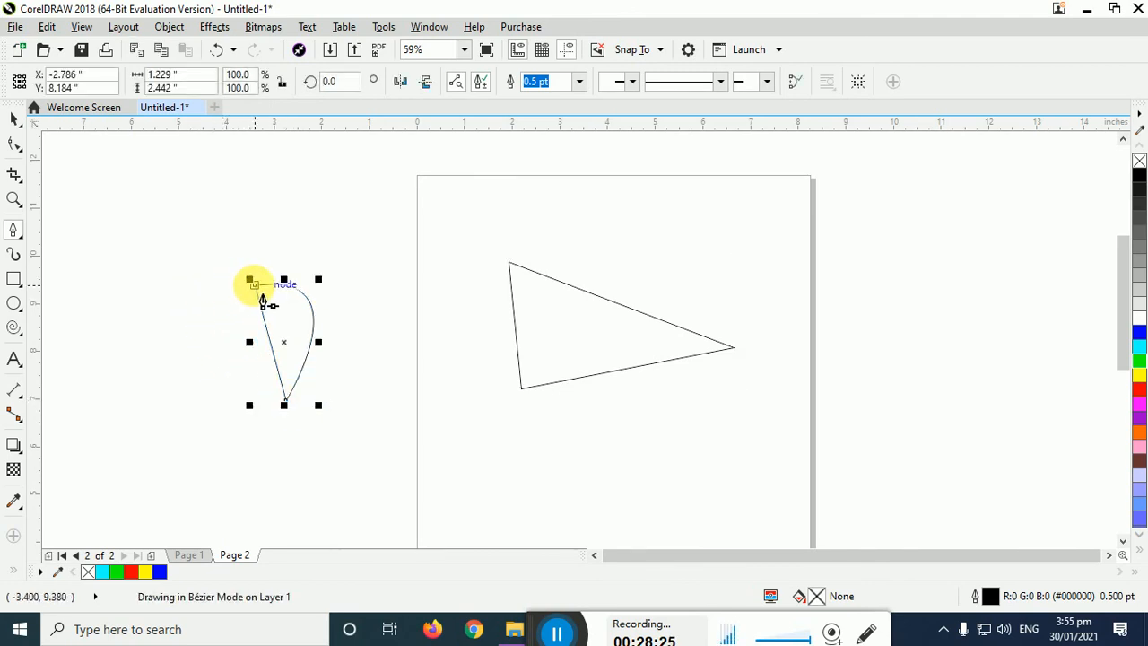
- Try mirroring a copy of the petal about its inner side and rotating that copy, and undo both changes
{"action": "left_click", "coordinate": [14, 119]}
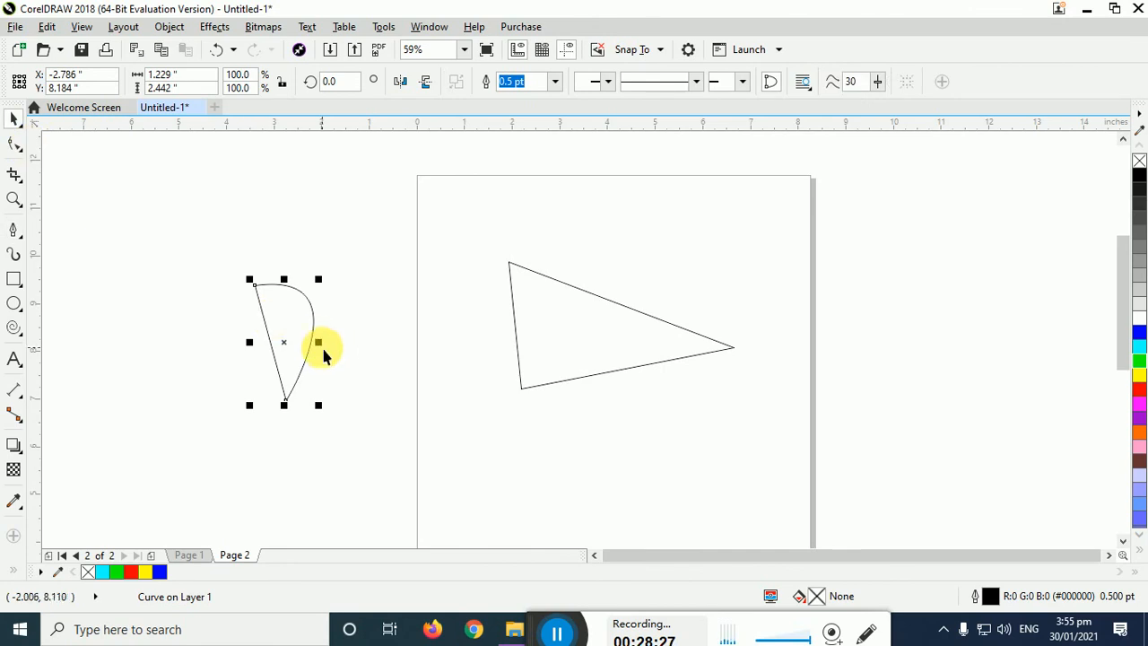
{"action": "left_click_drag", "start_coordinate": [320, 344], "coordinate": [269, 391]}
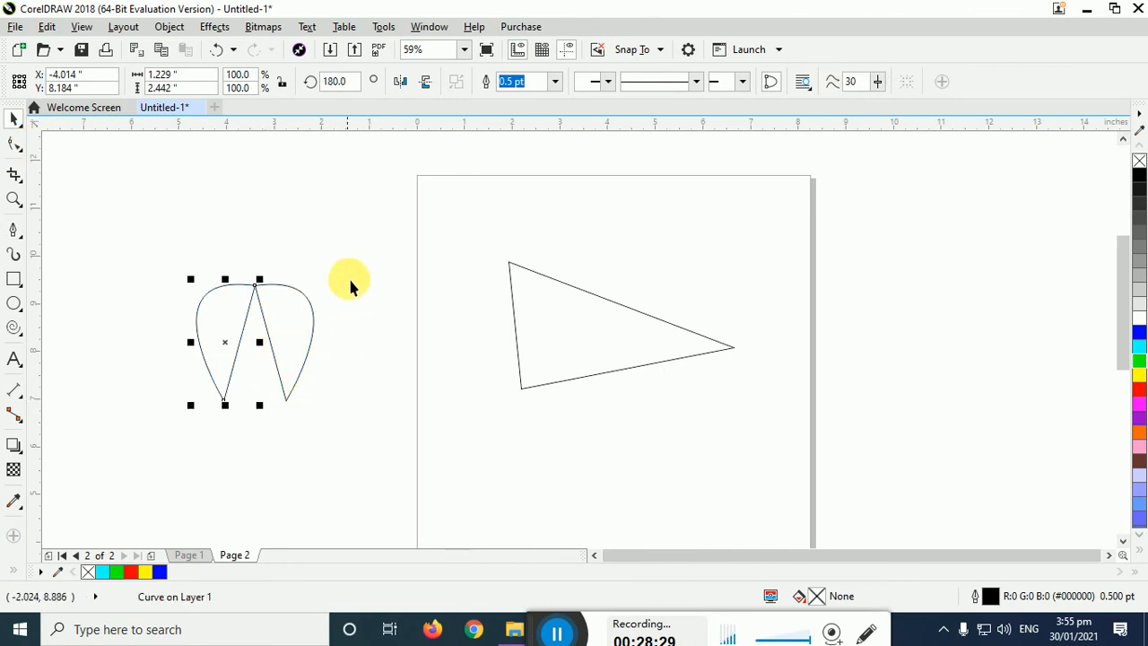
{"action": "left_click", "coordinate": [349, 279]}
{"action": "left_click", "coordinate": [238, 388]}
{"action": "left_click", "coordinate": [233, 311]}
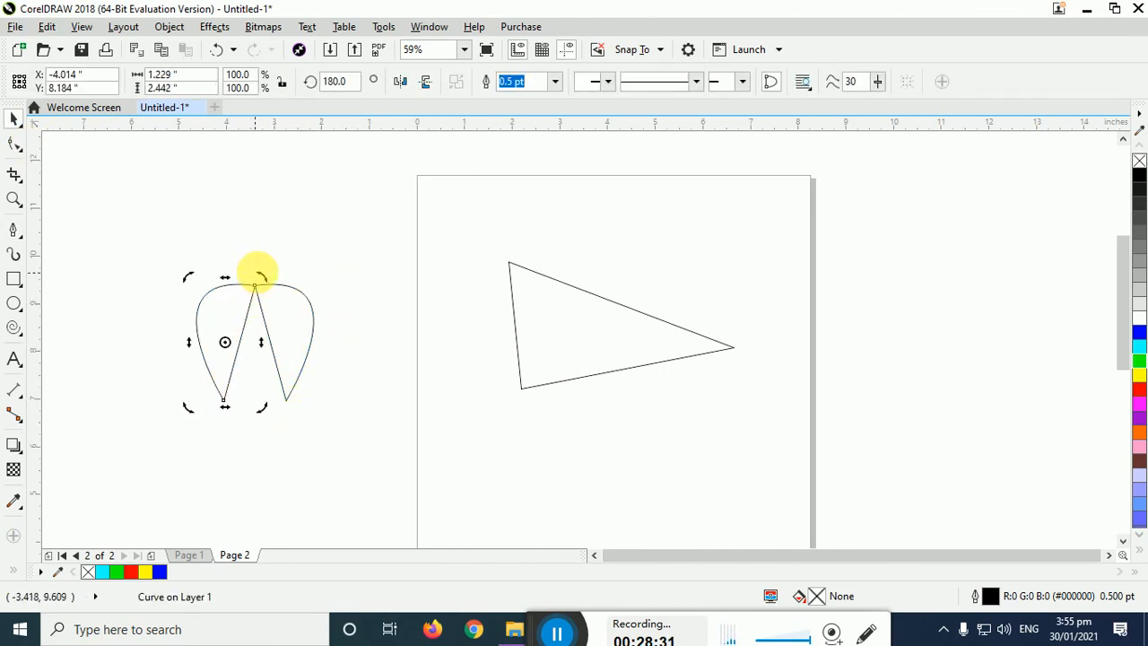
{"action": "left_click_drag", "start_coordinate": [256, 270], "coordinate": [296, 311]}
{"action": "key", "text": "ctrl+z"}
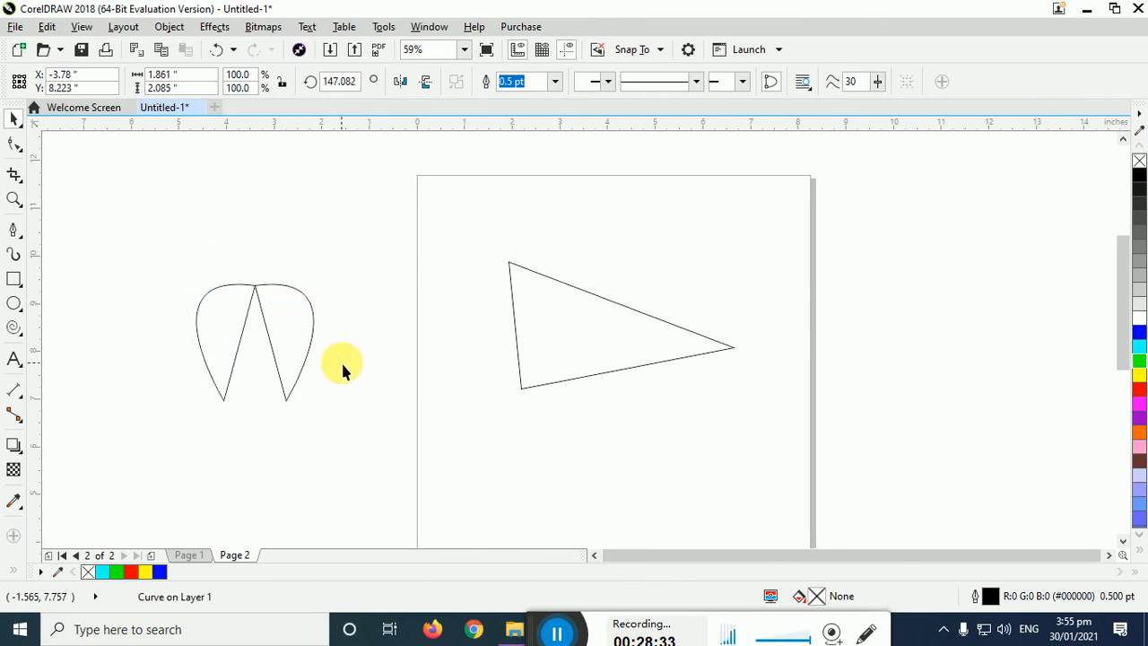
{"action": "key", "text": "ctrl+z"}
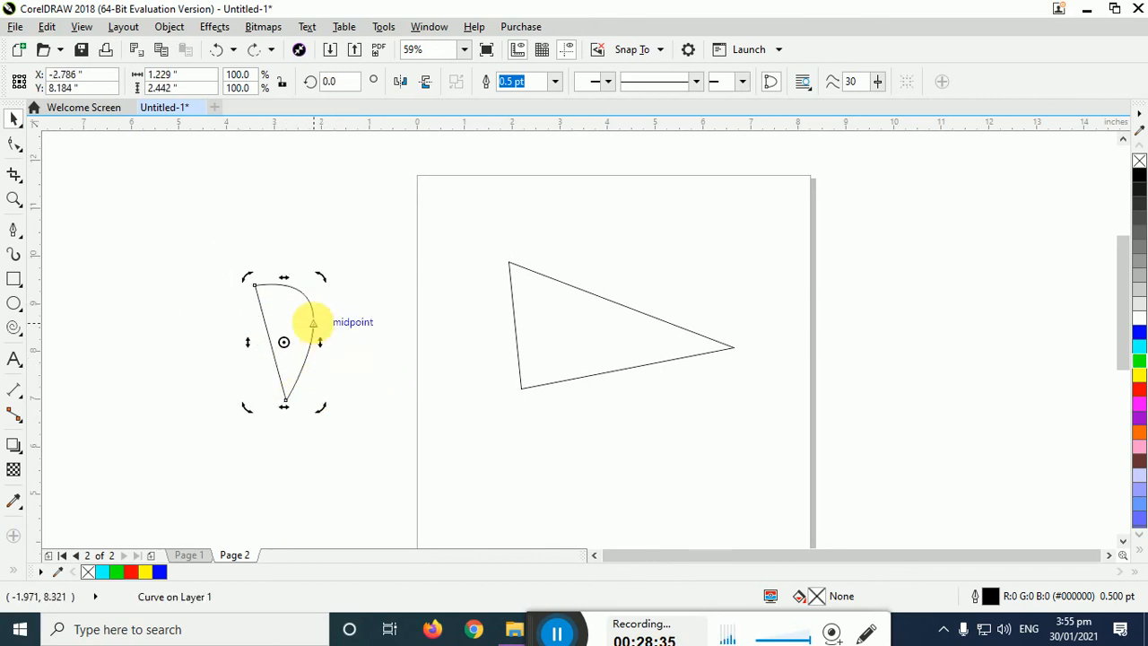
- Move the petal's rotation centre to its upper-left tip and repeat a rotated copy around it to form a full pinwheel flower
{"action": "mouse_move", "coordinate": [292, 349]}
{"action": "left_mouse_down"}
{"action": "mouse_move", "coordinate": [292, 409]}
{"action": "mouse_move", "coordinate": [255, 285]}
{"action": "left_mouse_up"}
{"action": "left_click_drag", "start_coordinate": [318, 405], "coordinate": [277, 410]}
{"action": "key", "text": "ctrl+r"}
{"action": "key", "text": "ctrl+r"}
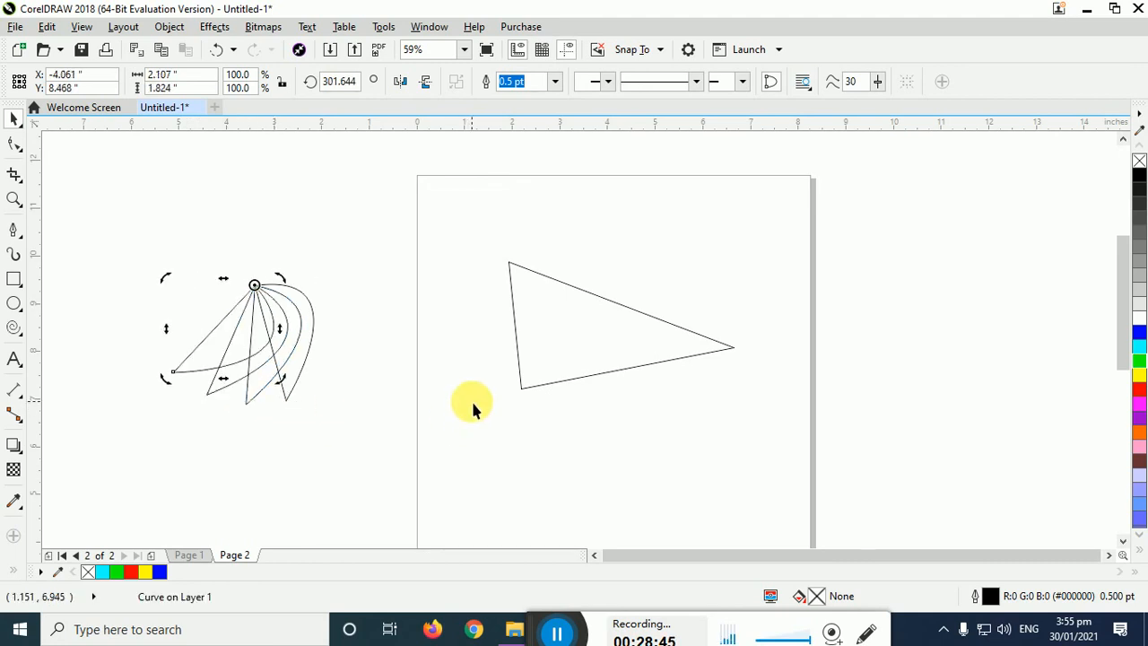
{"action": "key", "text": "ctrl+r"}
{"action": "key", "text": "ctrl+r"}
{"action": "key", "text": "ctrl+r"}
{"action": "key", "text": "ctrl+r"}
{"action": "key", "text": "ctrl+r"}
{"action": "key", "text": "ctrl+r"}
{"action": "key", "text": "ctrl+r"}
{"action": "key", "text": "ctrl+r"}
{"action": "key", "text": "ctrl+r"}
{"action": "key", "text": "ctrl+r"}
{"action": "key", "text": "ctrl+r"}
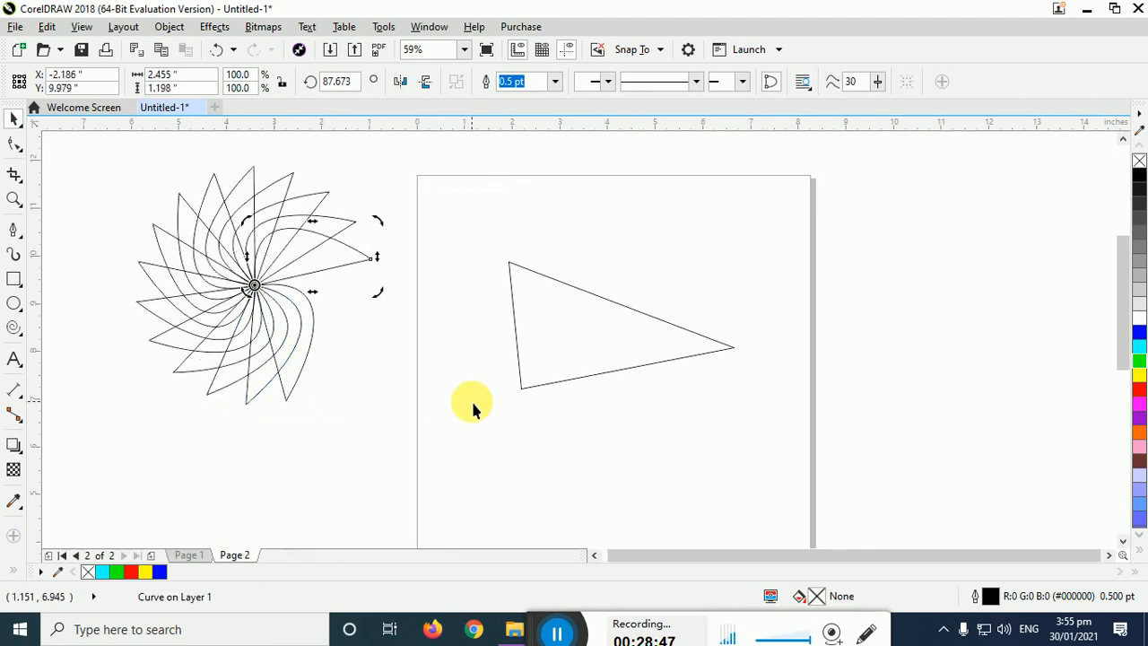
{"action": "key", "text": "ctrl+r"}
{"action": "key", "text": "ctrl+r"}
{"action": "key", "text": "ctrl+r"}
{"action": "left_click", "coordinate": [421, 484]}
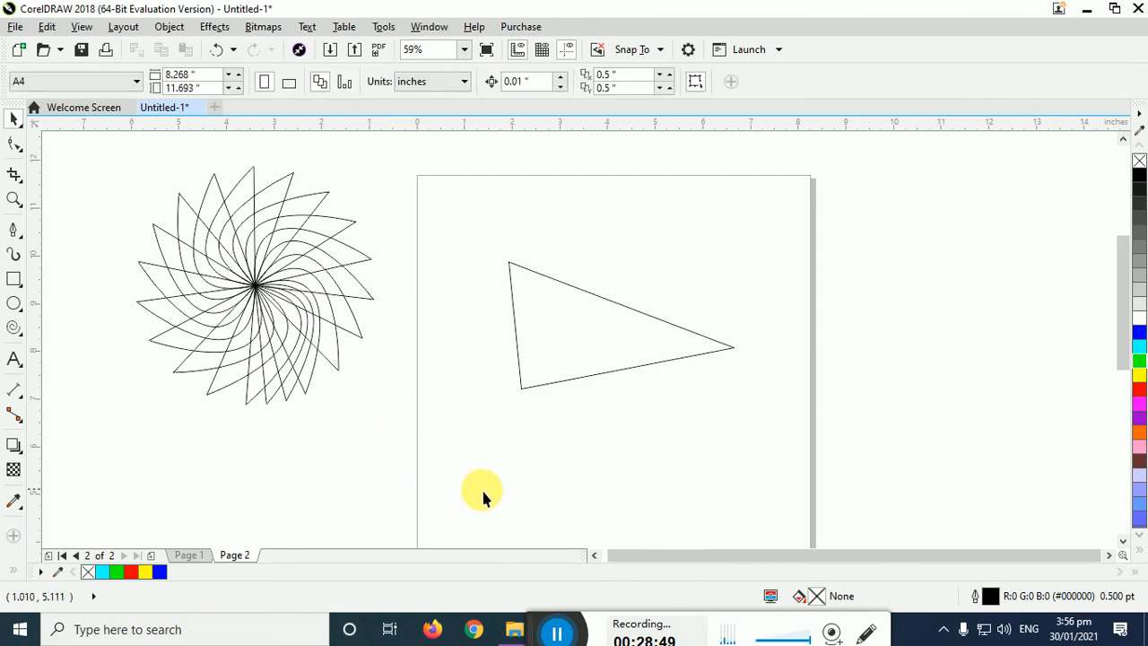
- Delete the whole pinwheel flower and the triangle on the page
{"action": "left_click_drag", "start_coordinate": [468, 486], "coordinate": [98, 161]}
{"action": "key", "text": "Delete"}
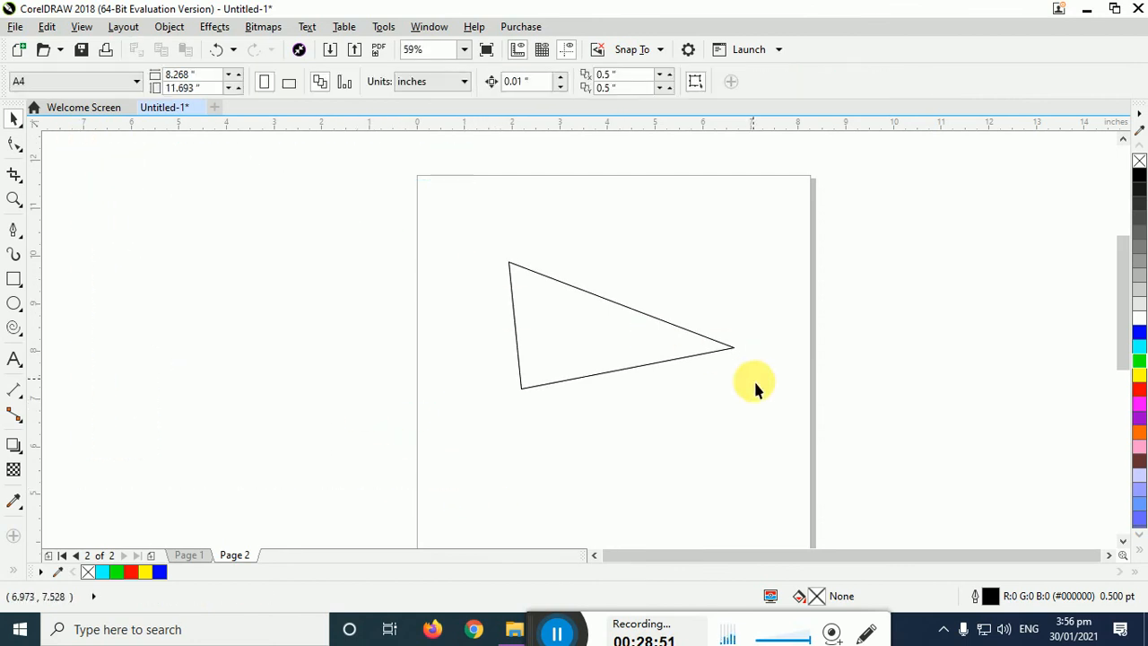
{"action": "left_click", "coordinate": [661, 368]}
{"action": "key", "text": "Delete"}
- Draw a closed Pen tool shape about 9.5 by 5.3 inches, with a straight upper-left side and curved lower and right sides
{"action": "left_click", "coordinate": [12, 237]}
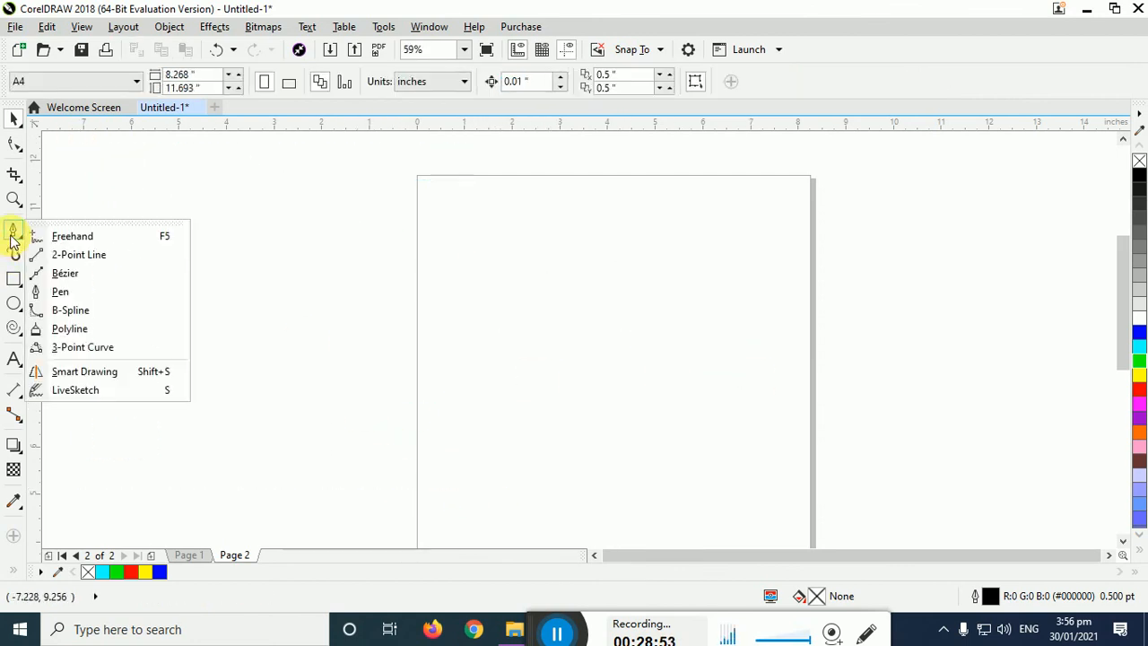
{"action": "left_click", "coordinate": [70, 289]}
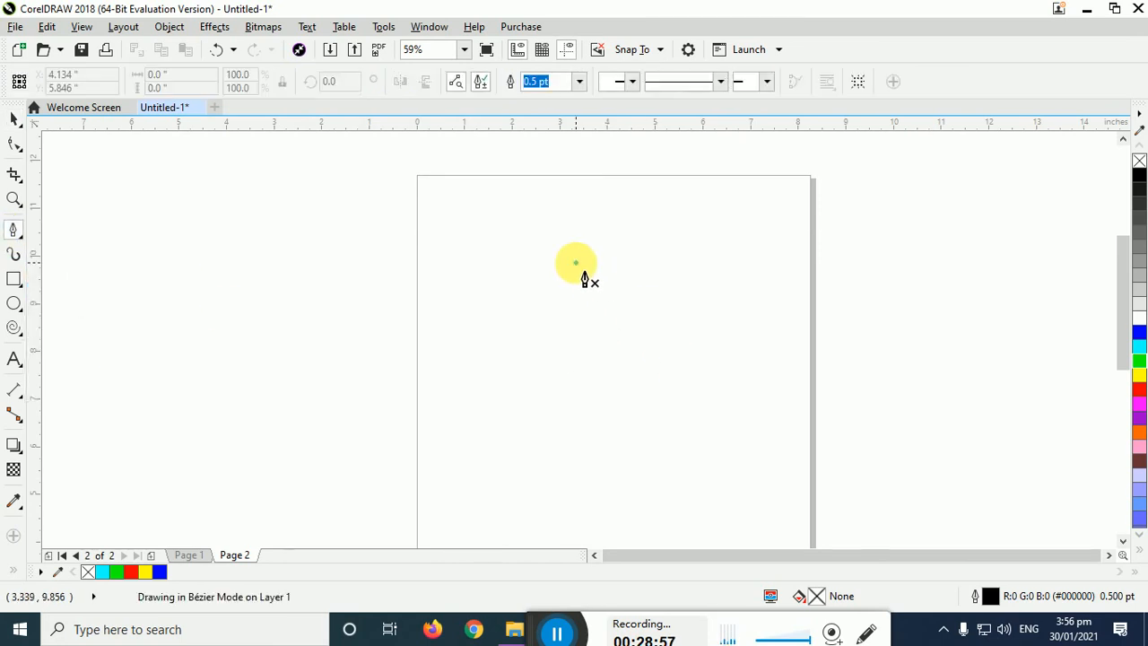
{"action": "left_click", "coordinate": [333, 439]}
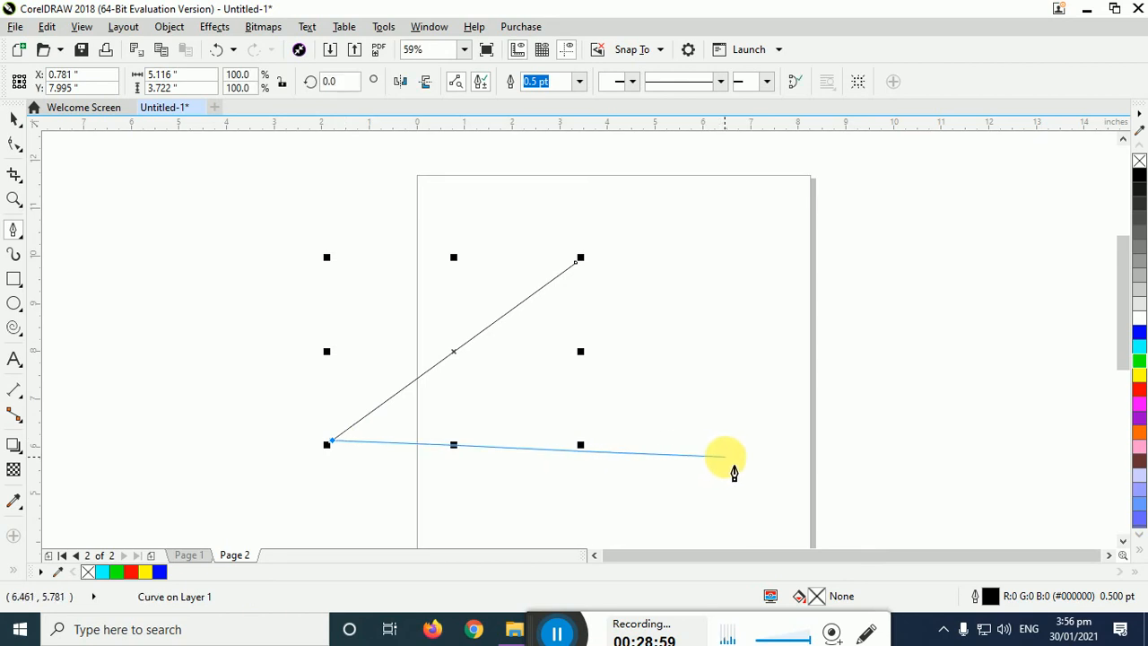
{"action": "left_click_drag", "start_coordinate": [756, 453], "coordinate": [879, 313]}
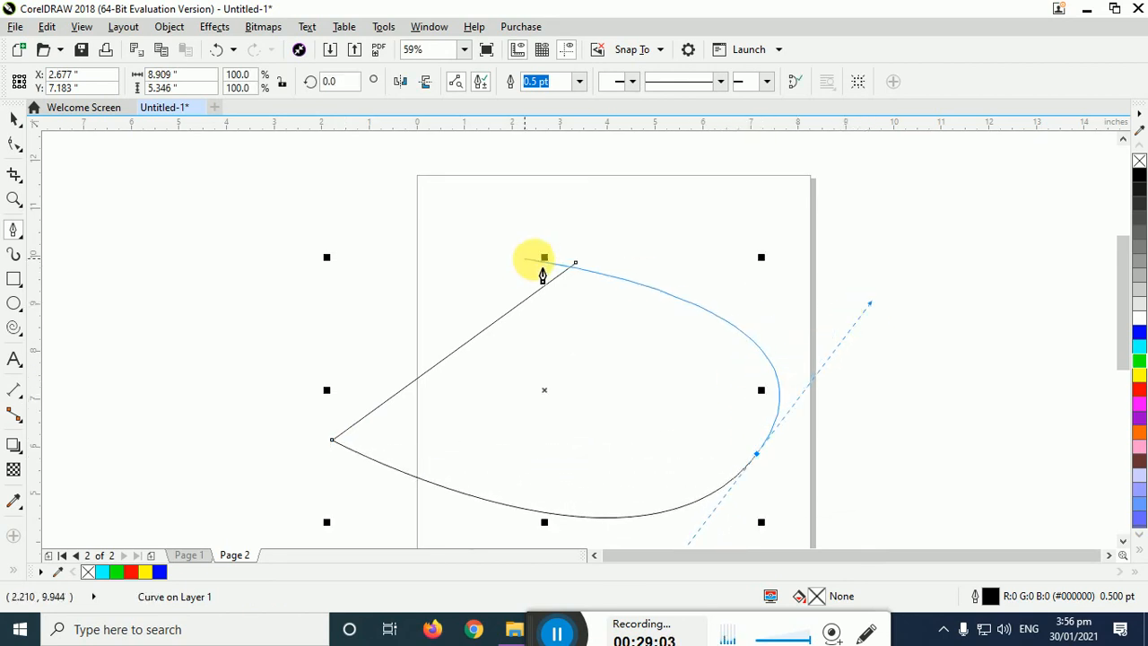
{"action": "left_click", "coordinate": [575, 262]}
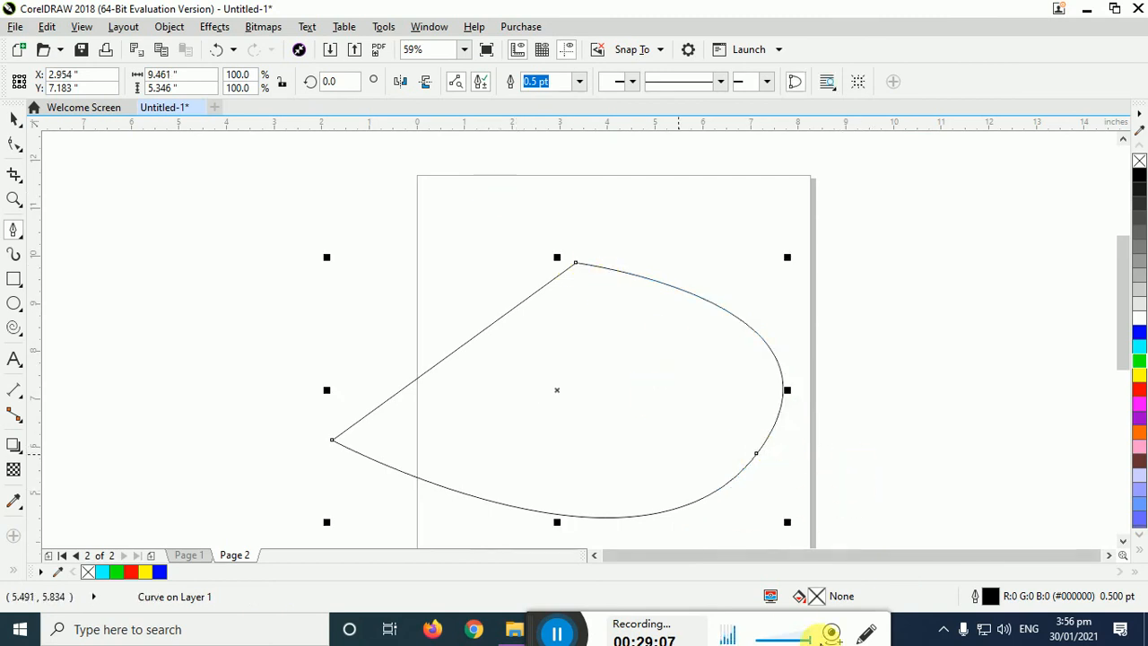
- Try converting the shape's lower curve and its right-hand curve to straight lines with the Shape tool, undoing each conversion
{"action": "left_click", "coordinate": [14, 144]}
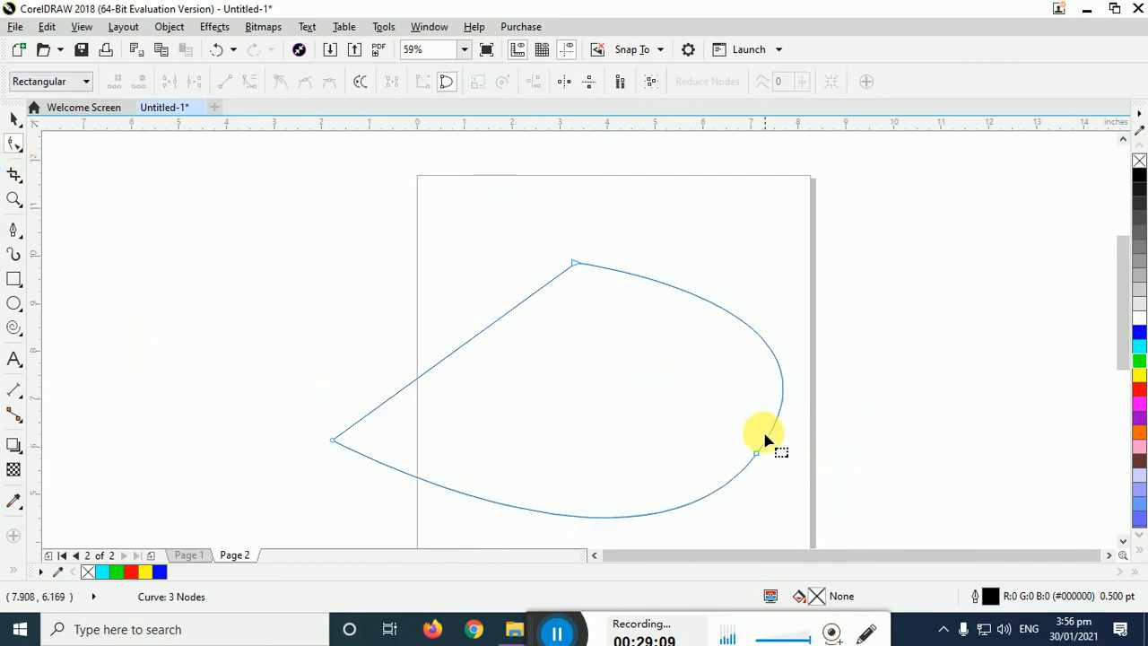
{"action": "left_click_drag", "start_coordinate": [813, 436], "coordinate": [726, 462]}
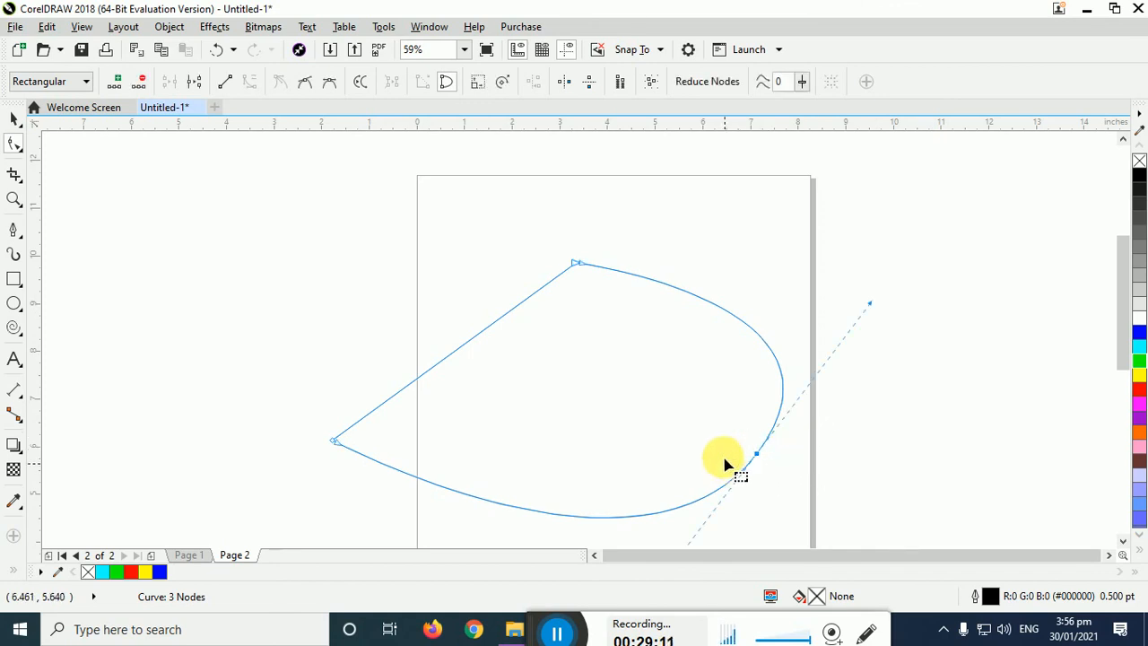
{"action": "left_click", "coordinate": [224, 83]}
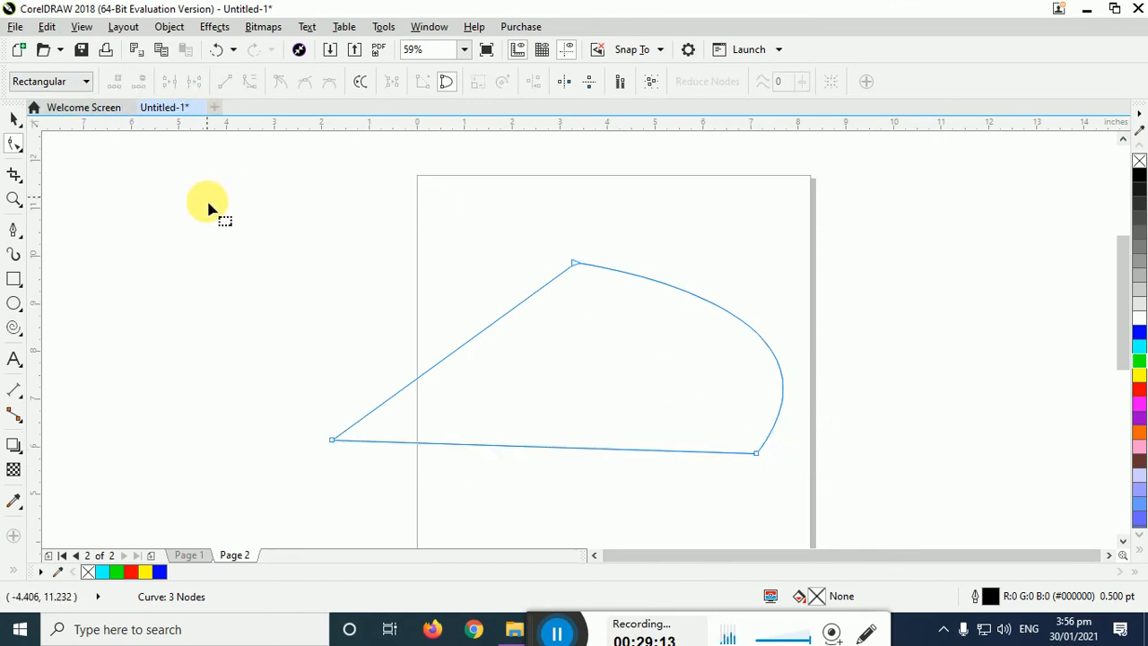
{"action": "key", "text": "ctrl+z"}
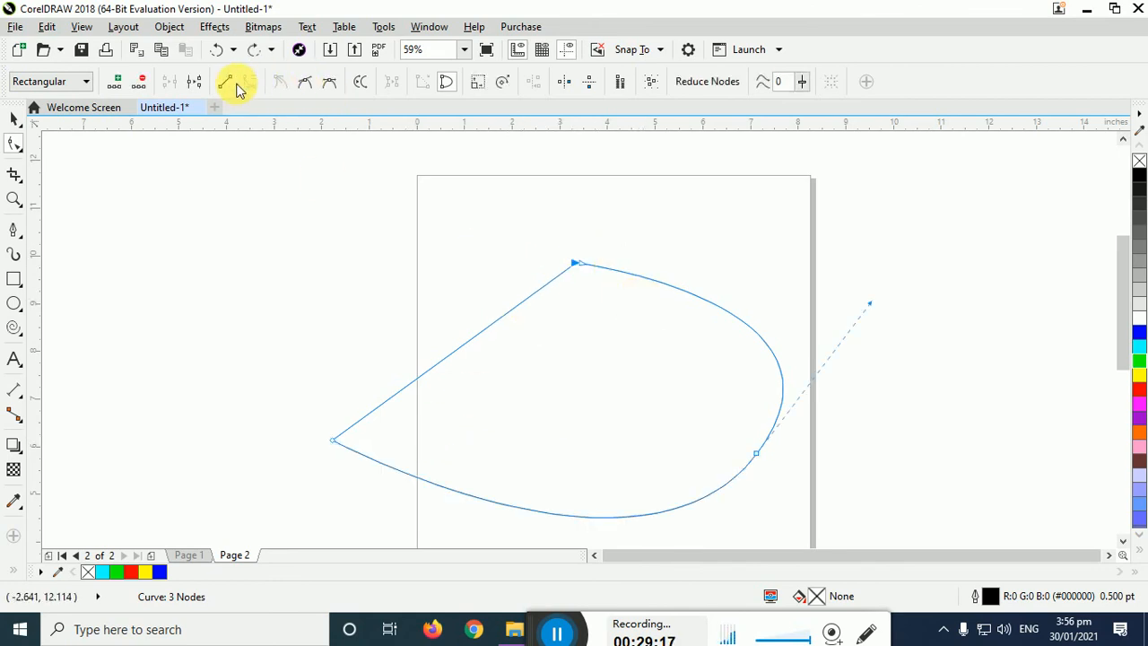
{"action": "left_click", "coordinate": [225, 83]}
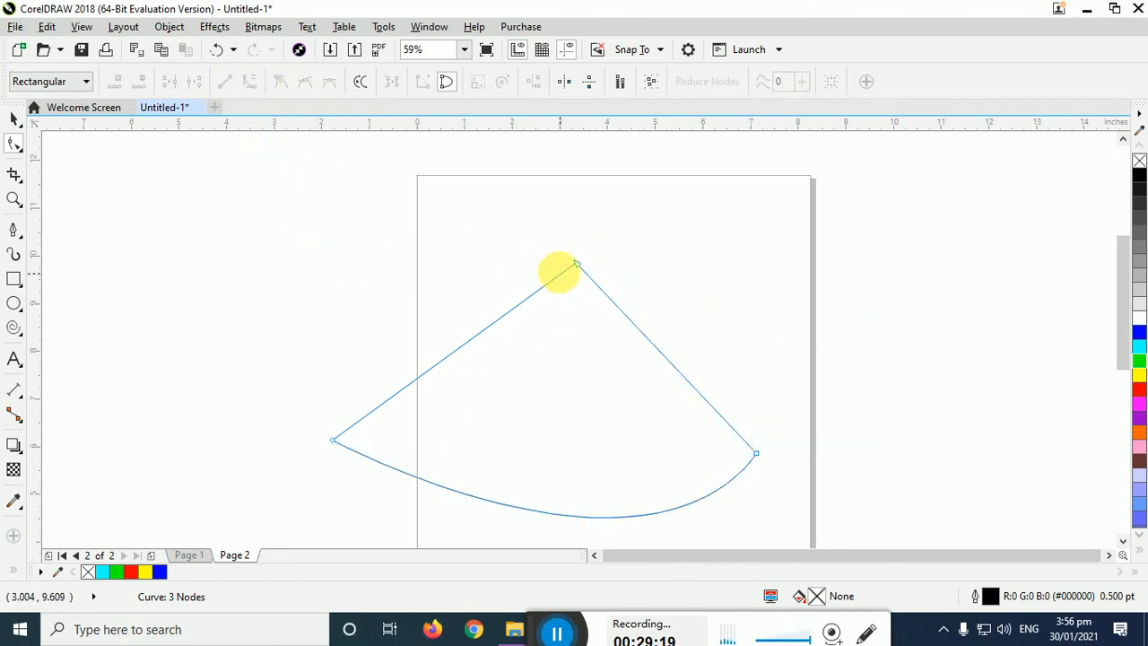
{"action": "key", "text": "ctrl+z"}
- Convert the shape's straight upper-left side to a curve and bend it into an S shape with its control handles
{"action": "left_click", "coordinate": [413, 477]}
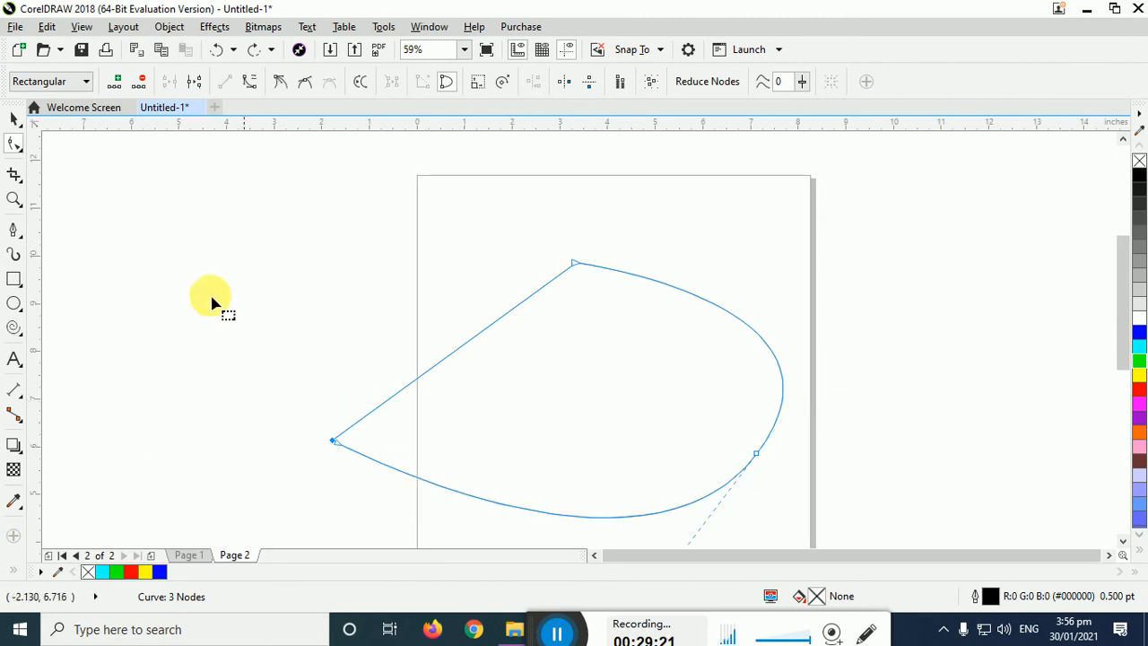
{"action": "left_click", "coordinate": [250, 83]}
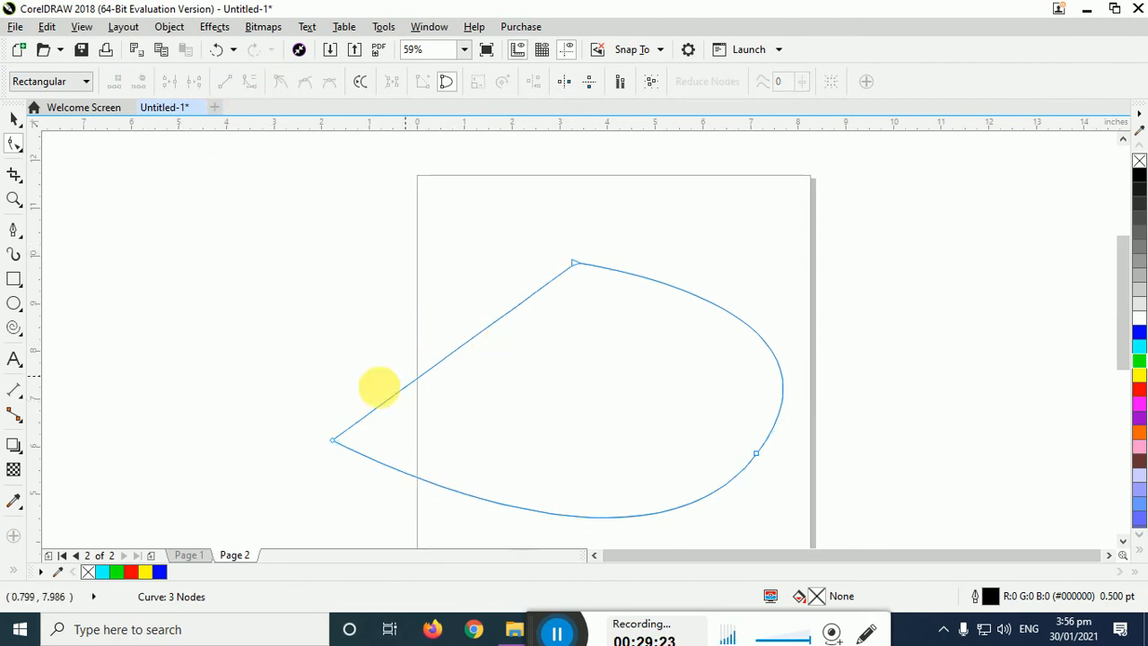
{"action": "left_click_drag", "start_coordinate": [495, 319], "coordinate": [439, 280]}
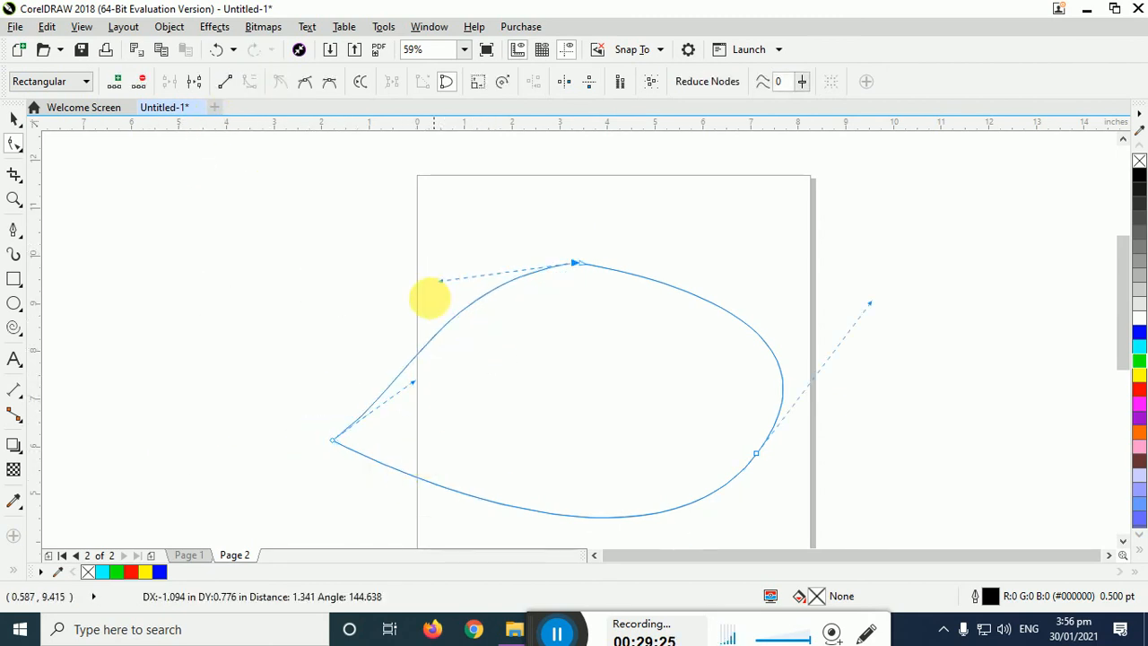
{"action": "left_click_drag", "start_coordinate": [414, 386], "coordinate": [466, 429]}
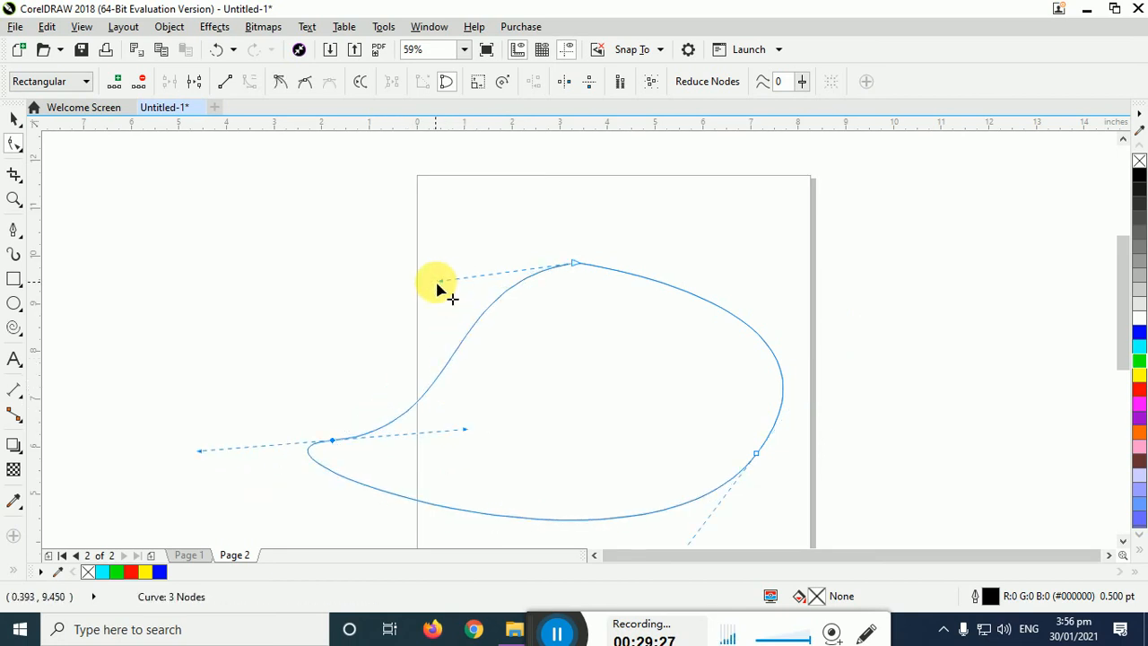
- Try raising the control handle at the top node of the S-shaped side, and undo that adjustment
{"action": "left_click_drag", "start_coordinate": [442, 284], "coordinate": [429, 238]}
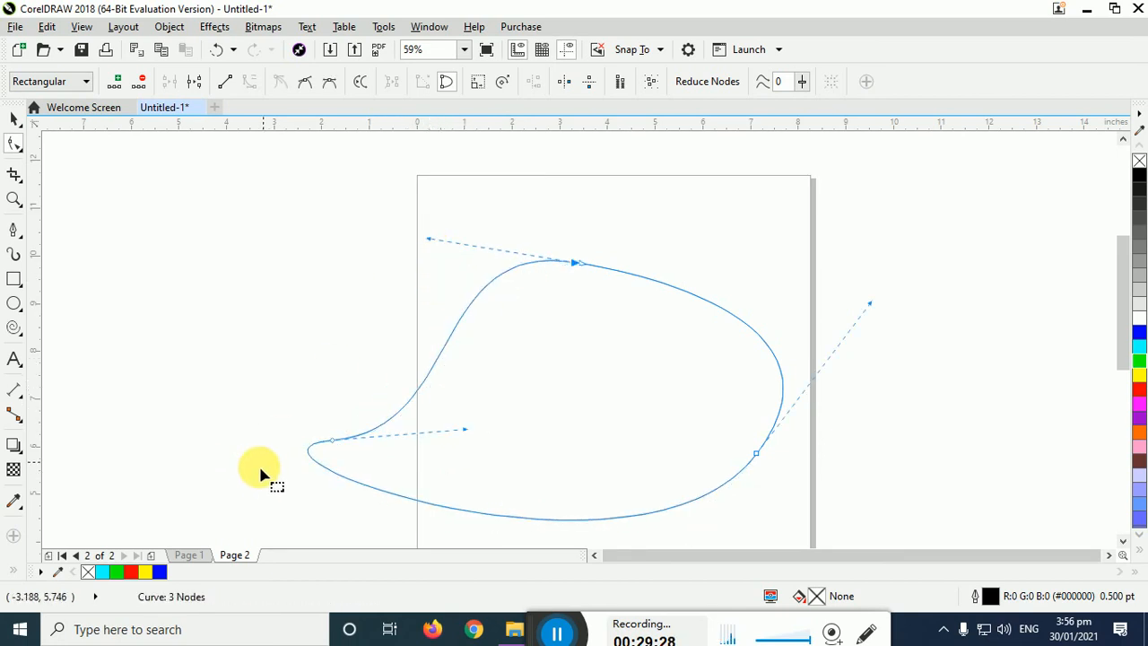
{"action": "left_click", "coordinate": [201, 387]}
{"action": "key", "text": "ctrl+z"}
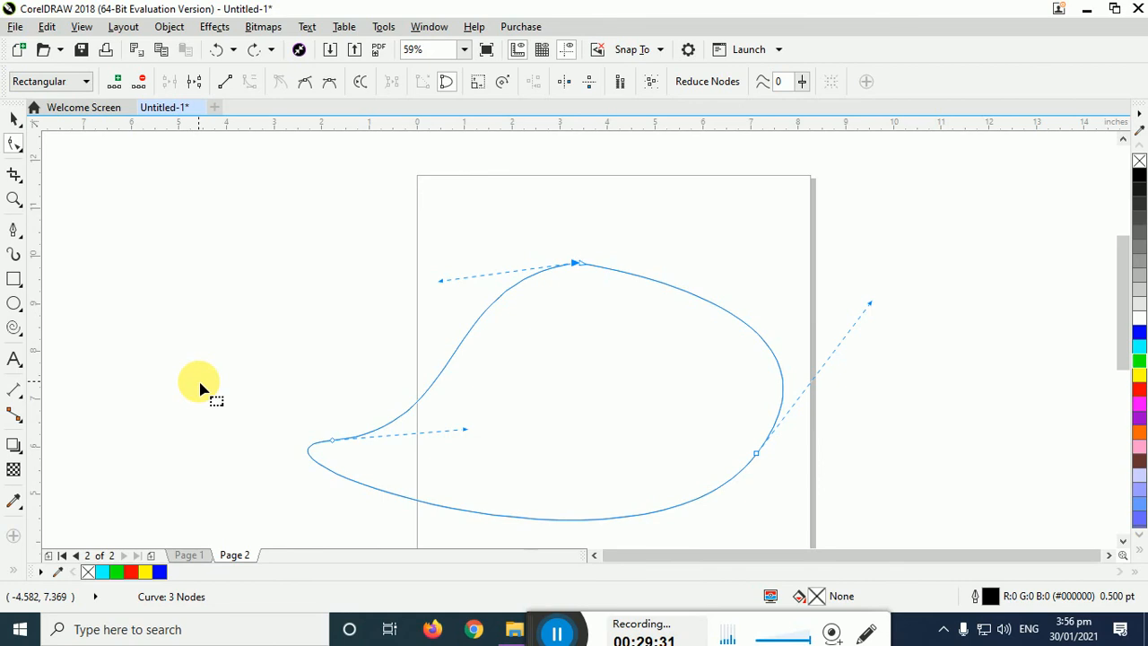
- Delete the shape's top node and its lower curved segment, and delete the whole remaining curve
{"action": "key", "text": "Delete"}
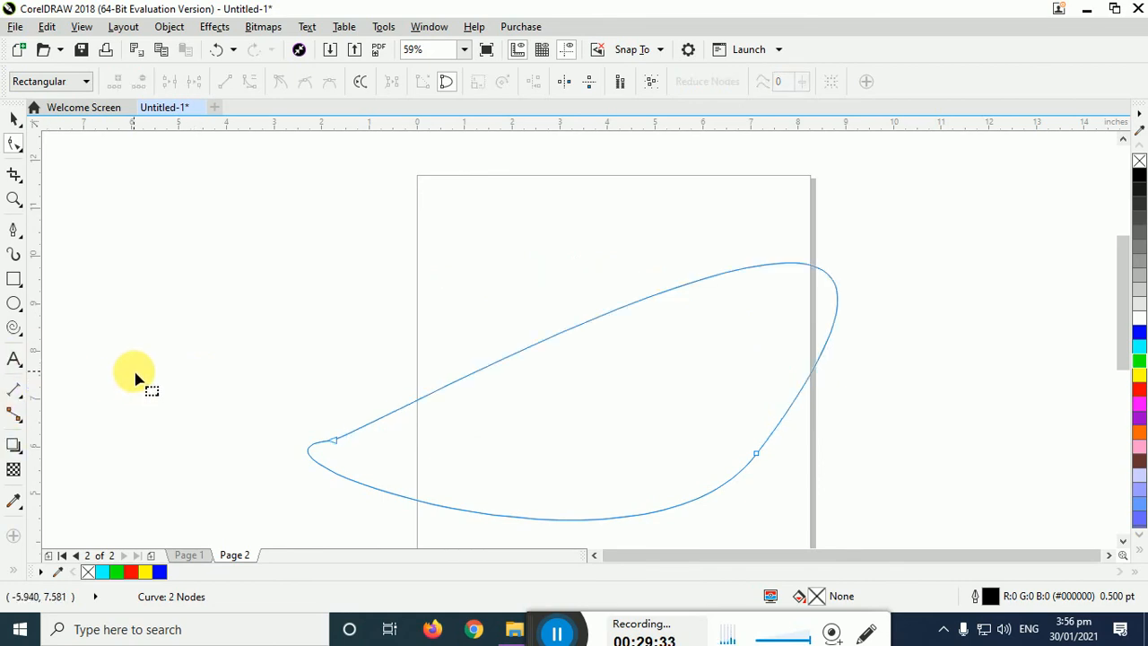
{"action": "key", "text": "Delete"}
{"action": "left_click", "coordinate": [16, 235]}
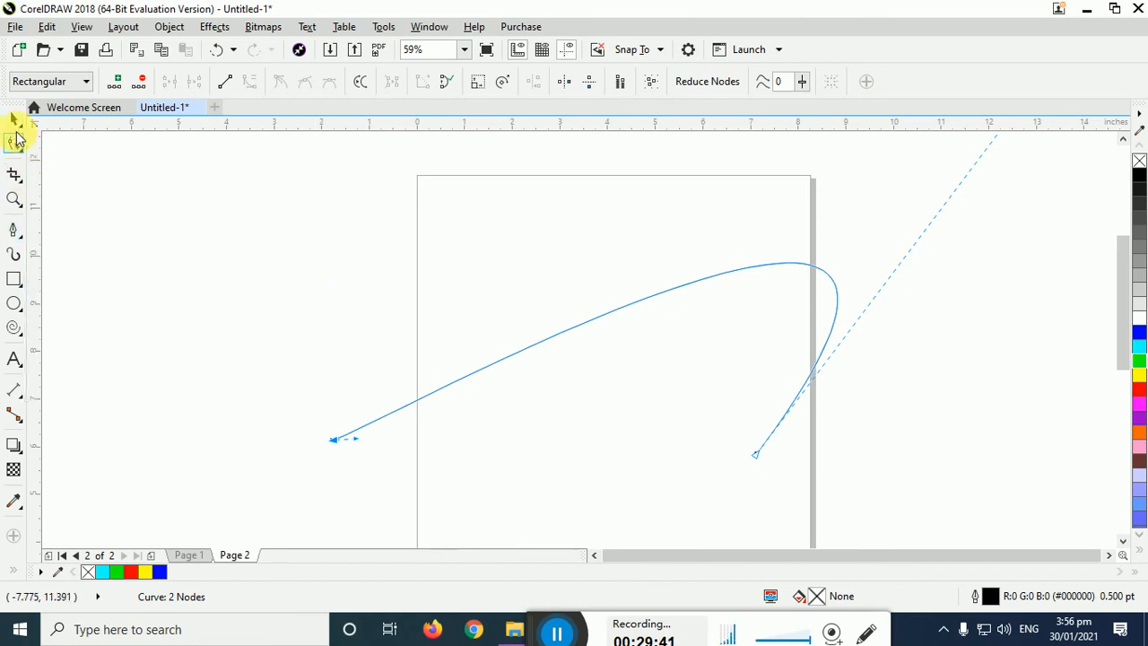
{"action": "left_click", "coordinate": [13, 120]}
{"action": "key", "text": "Delete"}
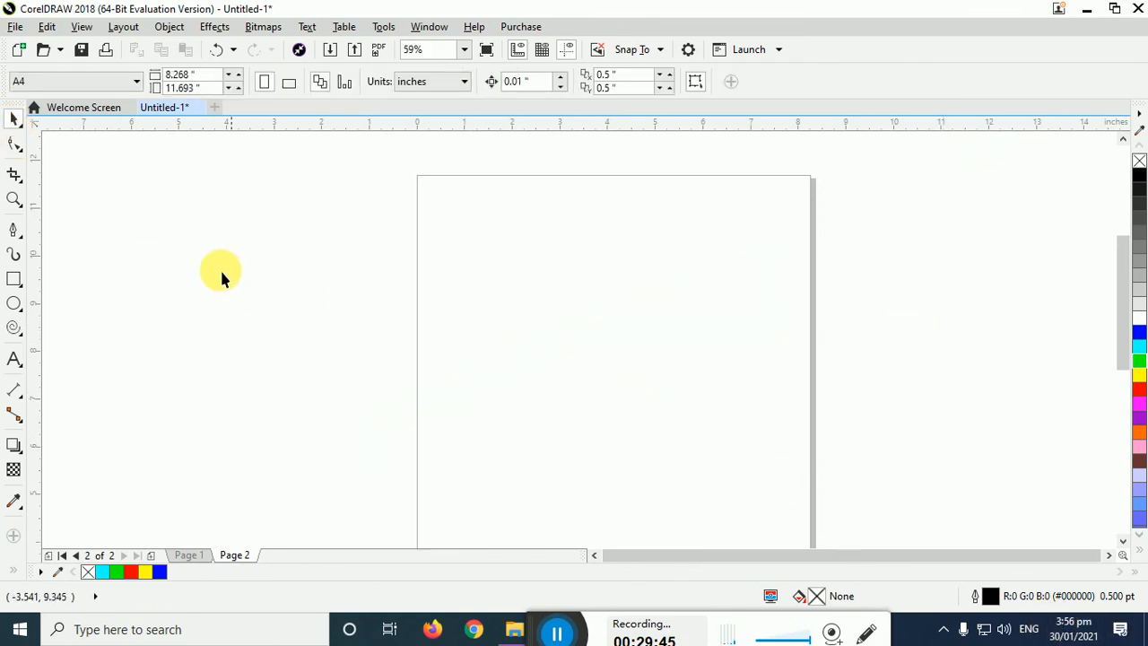
- Sketch a large rectangle in the page's upper half and a tilted ellipse across its right edge with the Smart Drawing tool
{"action": "left_click", "coordinate": [18, 239]}
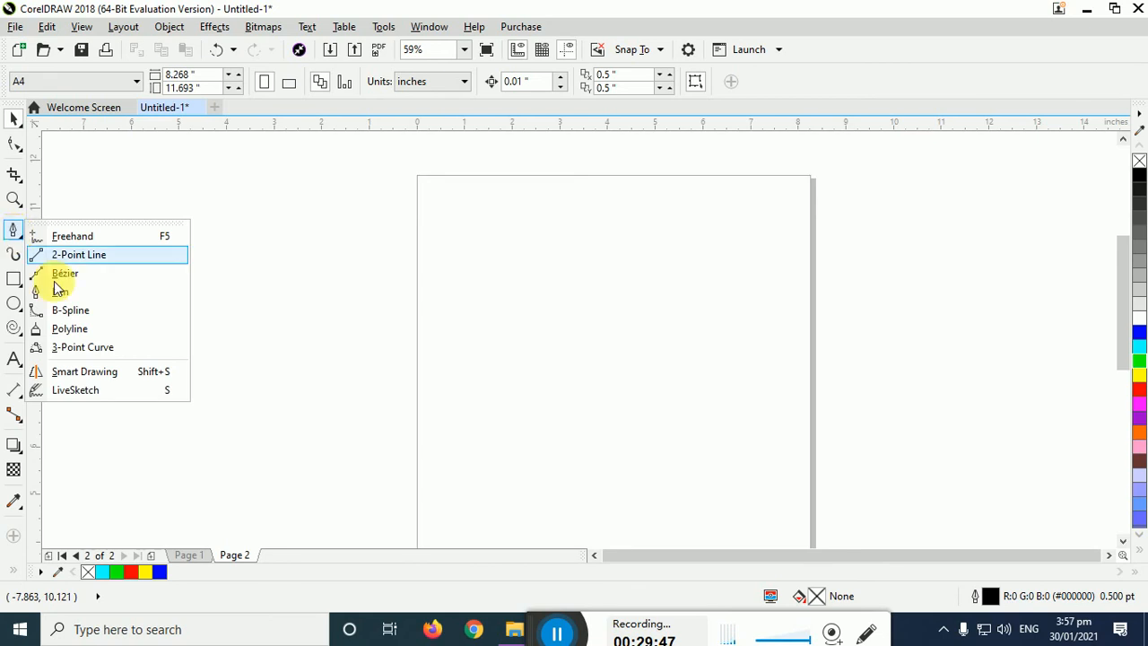
{"action": "left_click", "coordinate": [90, 371]}
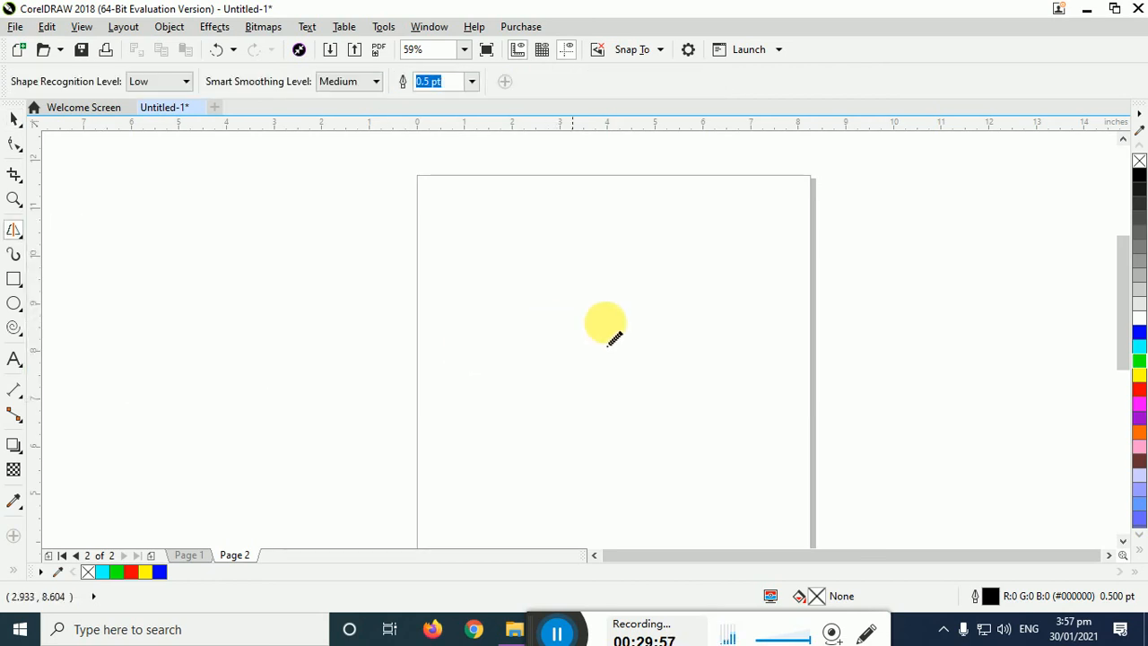
{"action": "mouse_move", "coordinate": [525, 243]}
{"action": "left_mouse_down"}
{"action": "mouse_move", "coordinate": [518, 361]}
{"action": "mouse_move", "coordinate": [679, 375]}
{"action": "mouse_move", "coordinate": [675, 254]}
{"action": "mouse_move", "coordinate": [525, 240]}
{"action": "left_mouse_up"}
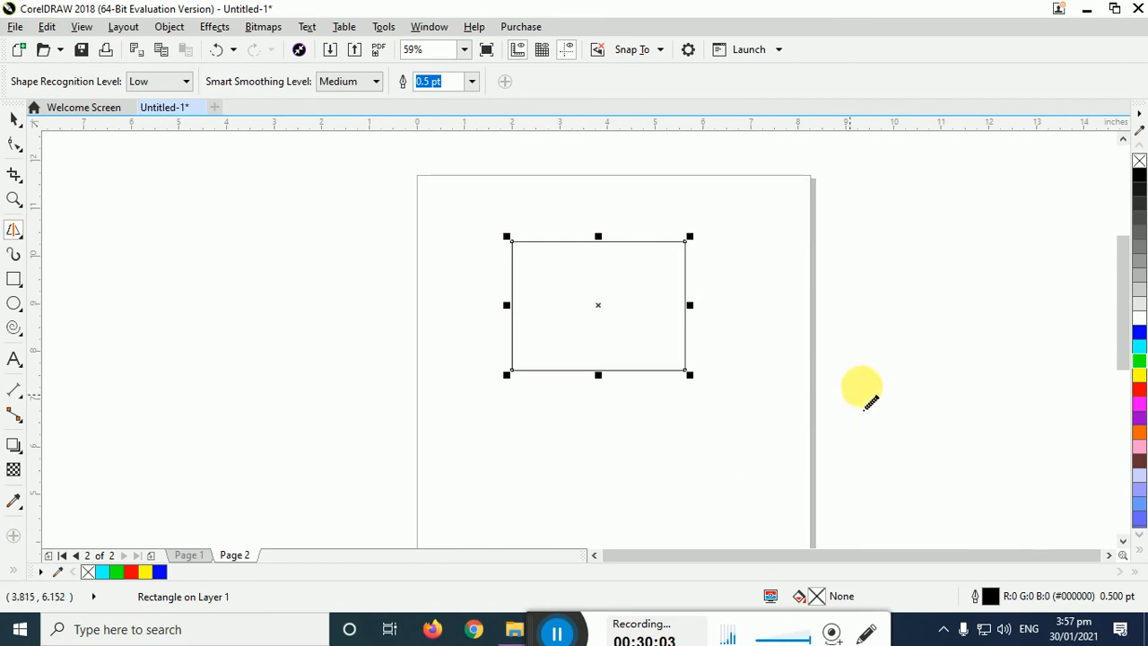
{"action": "mouse_move", "coordinate": [827, 315]}
{"action": "left_mouse_down"}
{"action": "mouse_move", "coordinate": [786, 376]}
{"action": "mouse_move", "coordinate": [816, 316]}
{"action": "left_mouse_up"}
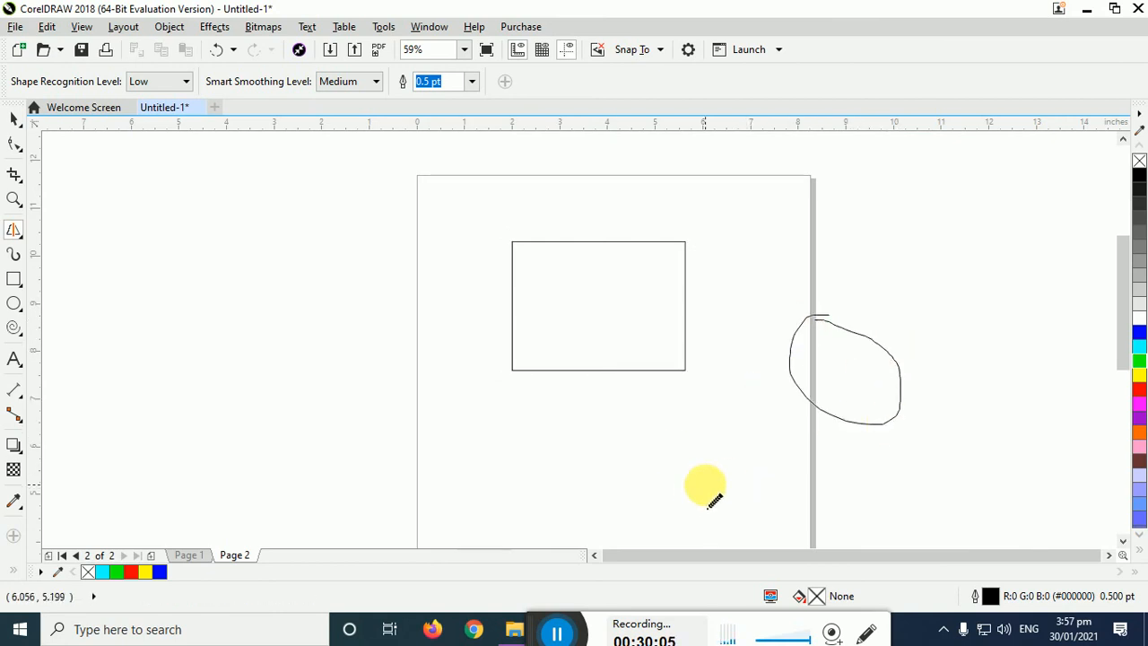
- Sketch a small circle left of the page, a larger circle across its left edge, and a smaller rectangle below the first one
{"action": "mouse_move", "coordinate": [296, 313]}
{"action": "left_mouse_down"}
{"action": "mouse_move", "coordinate": [278, 341]}
{"action": "mouse_move", "coordinate": [323, 333]}
{"action": "mouse_move", "coordinate": [305, 314]}
{"action": "left_mouse_up"}
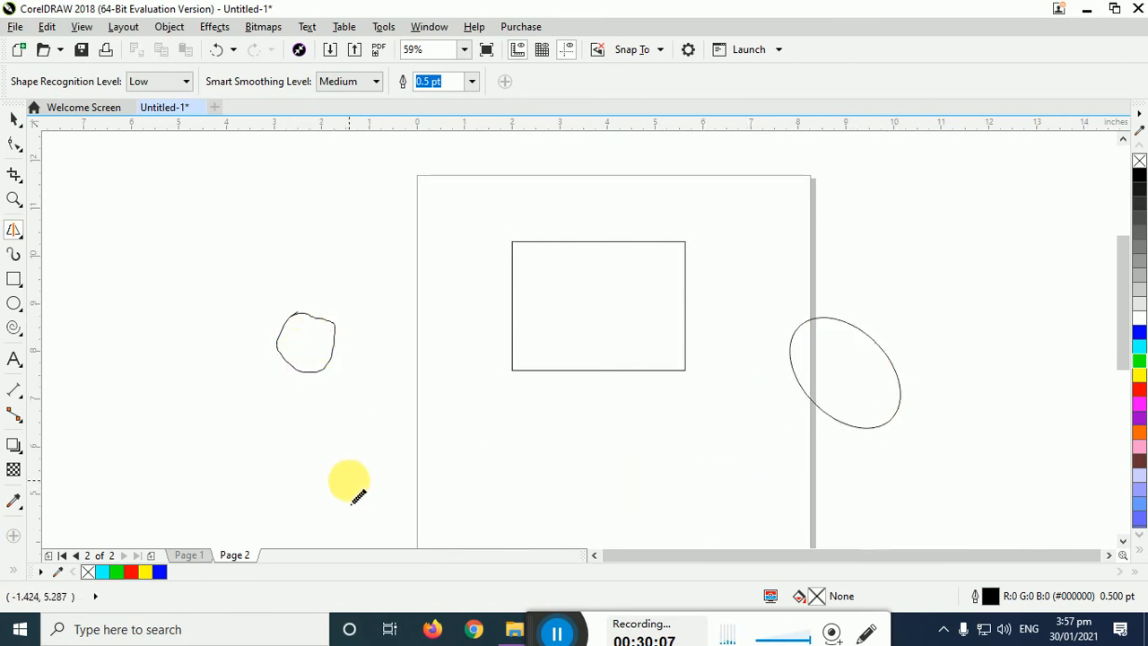
{"action": "mouse_move", "coordinate": [389, 356]}
{"action": "left_mouse_down"}
{"action": "mouse_move", "coordinate": [363, 455]}
{"action": "mouse_move", "coordinate": [458, 468]}
{"action": "mouse_move", "coordinate": [457, 413]}
{"action": "mouse_move", "coordinate": [423, 383]}
{"action": "mouse_move", "coordinate": [364, 388]}
{"action": "left_mouse_up"}
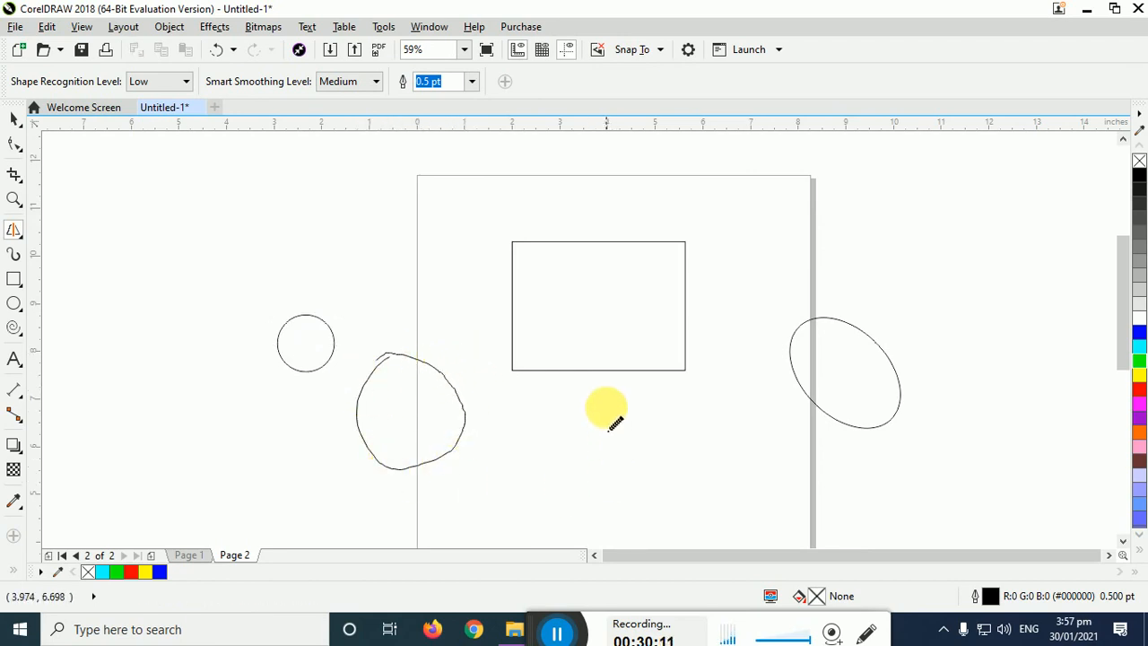
{"action": "mouse_move", "coordinate": [604, 404]}
{"action": "left_mouse_down"}
{"action": "mouse_move", "coordinate": [587, 478]}
{"action": "mouse_move", "coordinate": [708, 460]}
{"action": "mouse_move", "coordinate": [700, 407]}
{"action": "mouse_move", "coordinate": [605, 408]}
{"action": "left_mouse_up"}
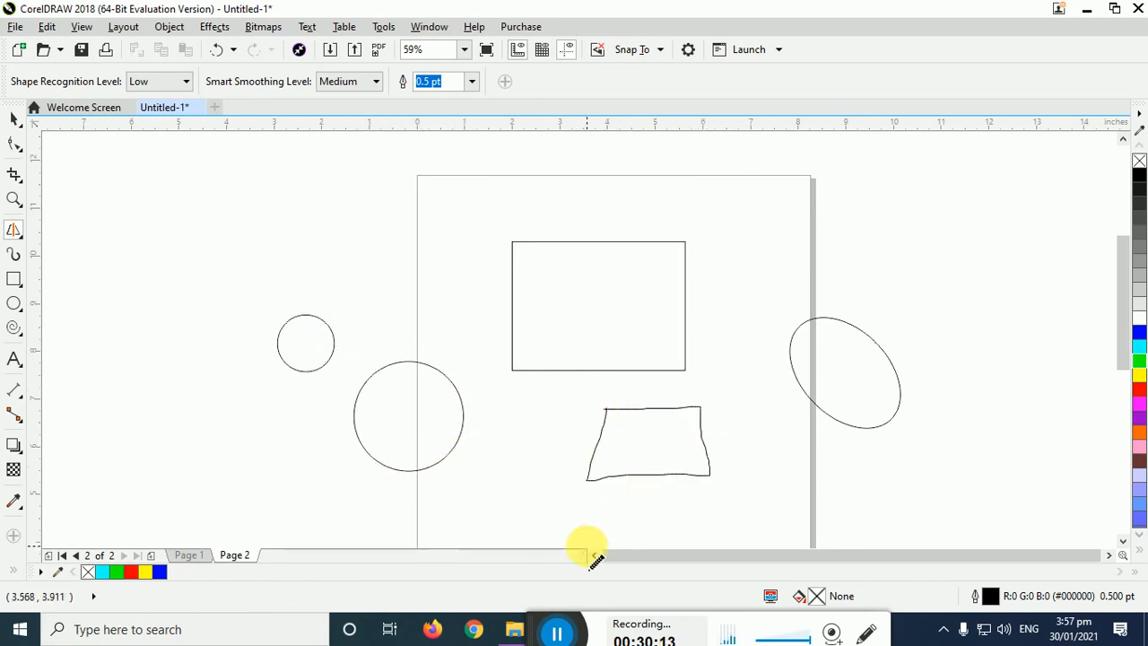
- Sketch a long irregular outline across the page's upper-left edge, and a small tilted ellipse overlapped by a freeform curve beyond its upper-right corner
{"action": "mouse_move", "coordinate": [220, 184]}
{"action": "left_mouse_down"}
{"action": "mouse_move", "coordinate": [206, 228]}
{"action": "mouse_move", "coordinate": [434, 257]}
{"action": "mouse_move", "coordinate": [458, 253]}
{"action": "mouse_move", "coordinate": [487, 212]}
{"action": "mouse_move", "coordinate": [287, 208]}
{"action": "mouse_move", "coordinate": [219, 187]}
{"action": "left_mouse_up"}
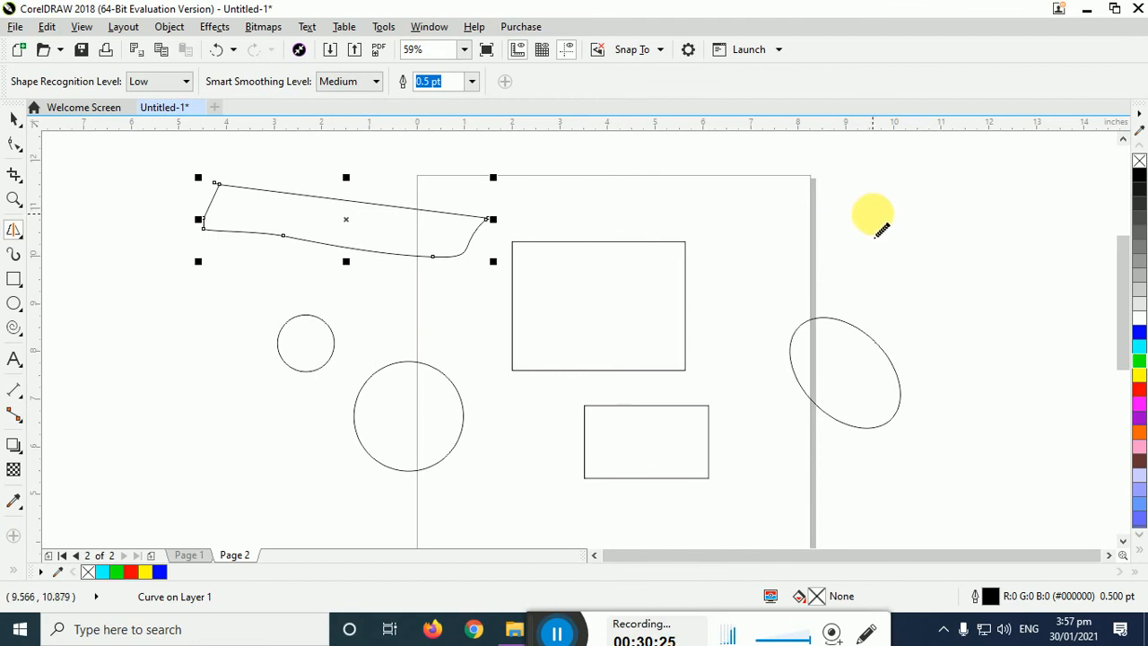
{"action": "mouse_move", "coordinate": [892, 235]}
{"action": "left_mouse_down"}
{"action": "mouse_move", "coordinate": [960, 221]}
{"action": "mouse_move", "coordinate": [922, 257]}
{"action": "mouse_move", "coordinate": [894, 236]}
{"action": "left_mouse_up"}
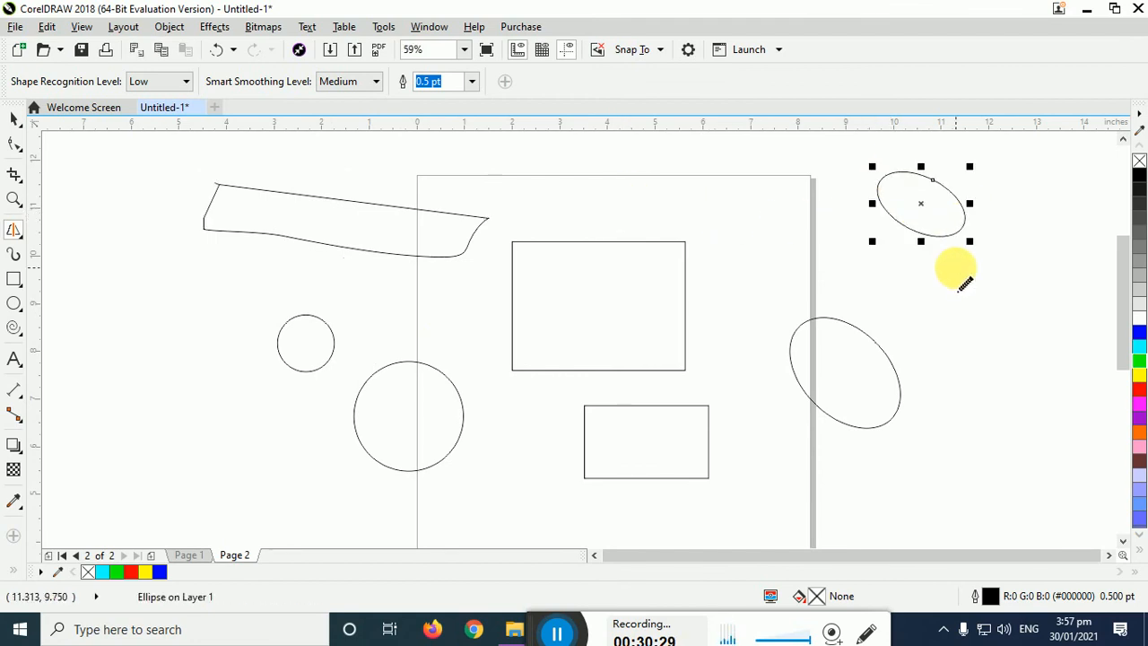
{"action": "mouse_move", "coordinate": [915, 158]}
{"action": "left_mouse_down"}
{"action": "mouse_move", "coordinate": [940, 159]}
{"action": "mouse_move", "coordinate": [965, 266]}
{"action": "left_mouse_up"}
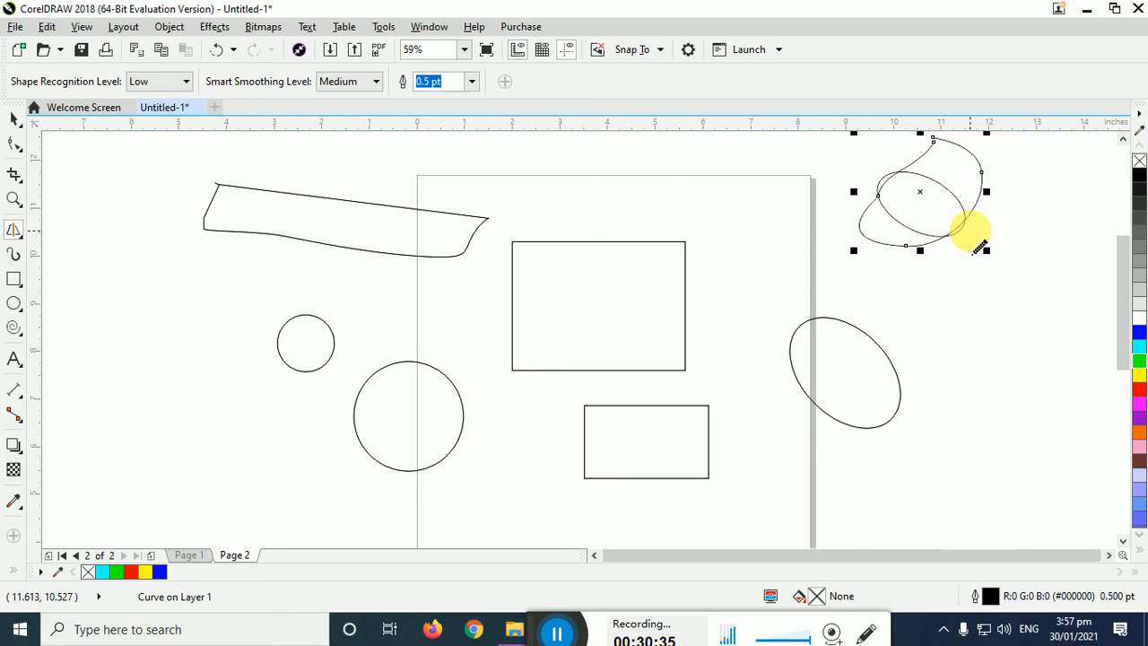
- Delete all the Smart Drawing sketches from page 2
{"action": "key", "text": "ctrl+a"}
{"action": "key", "text": "Delete"}
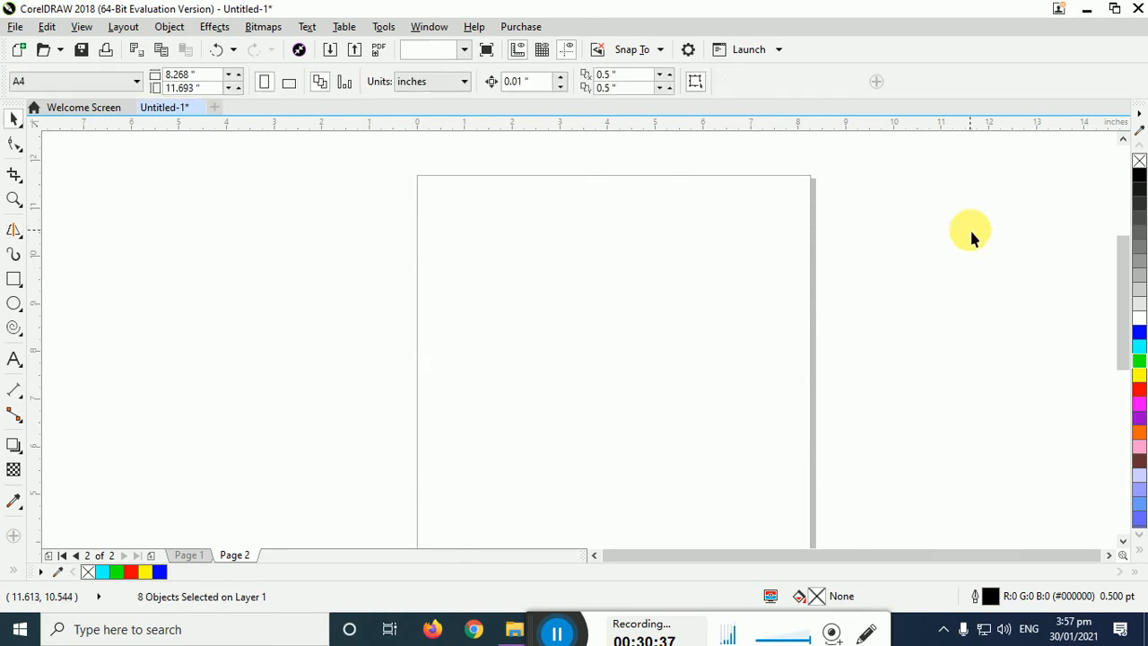